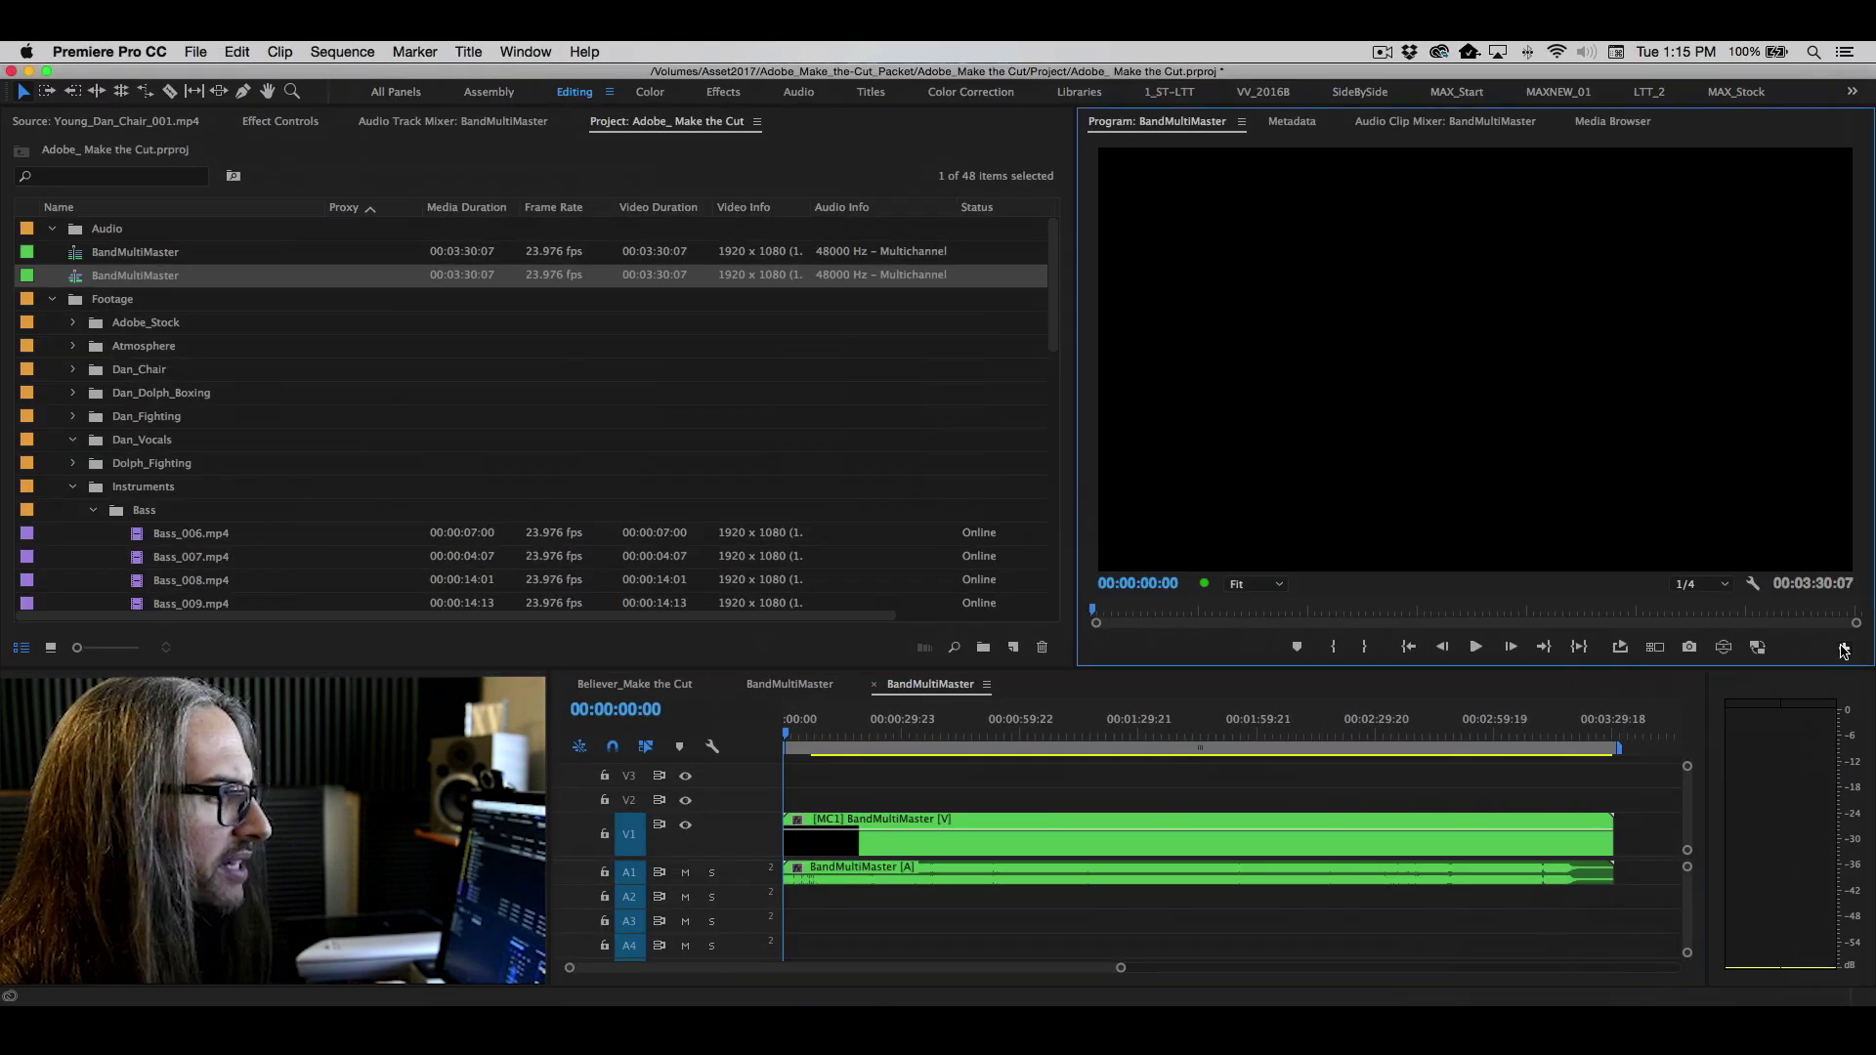
- Turn on the multi-camera view in the Program monitor to show all camera angles
click(1759, 633)
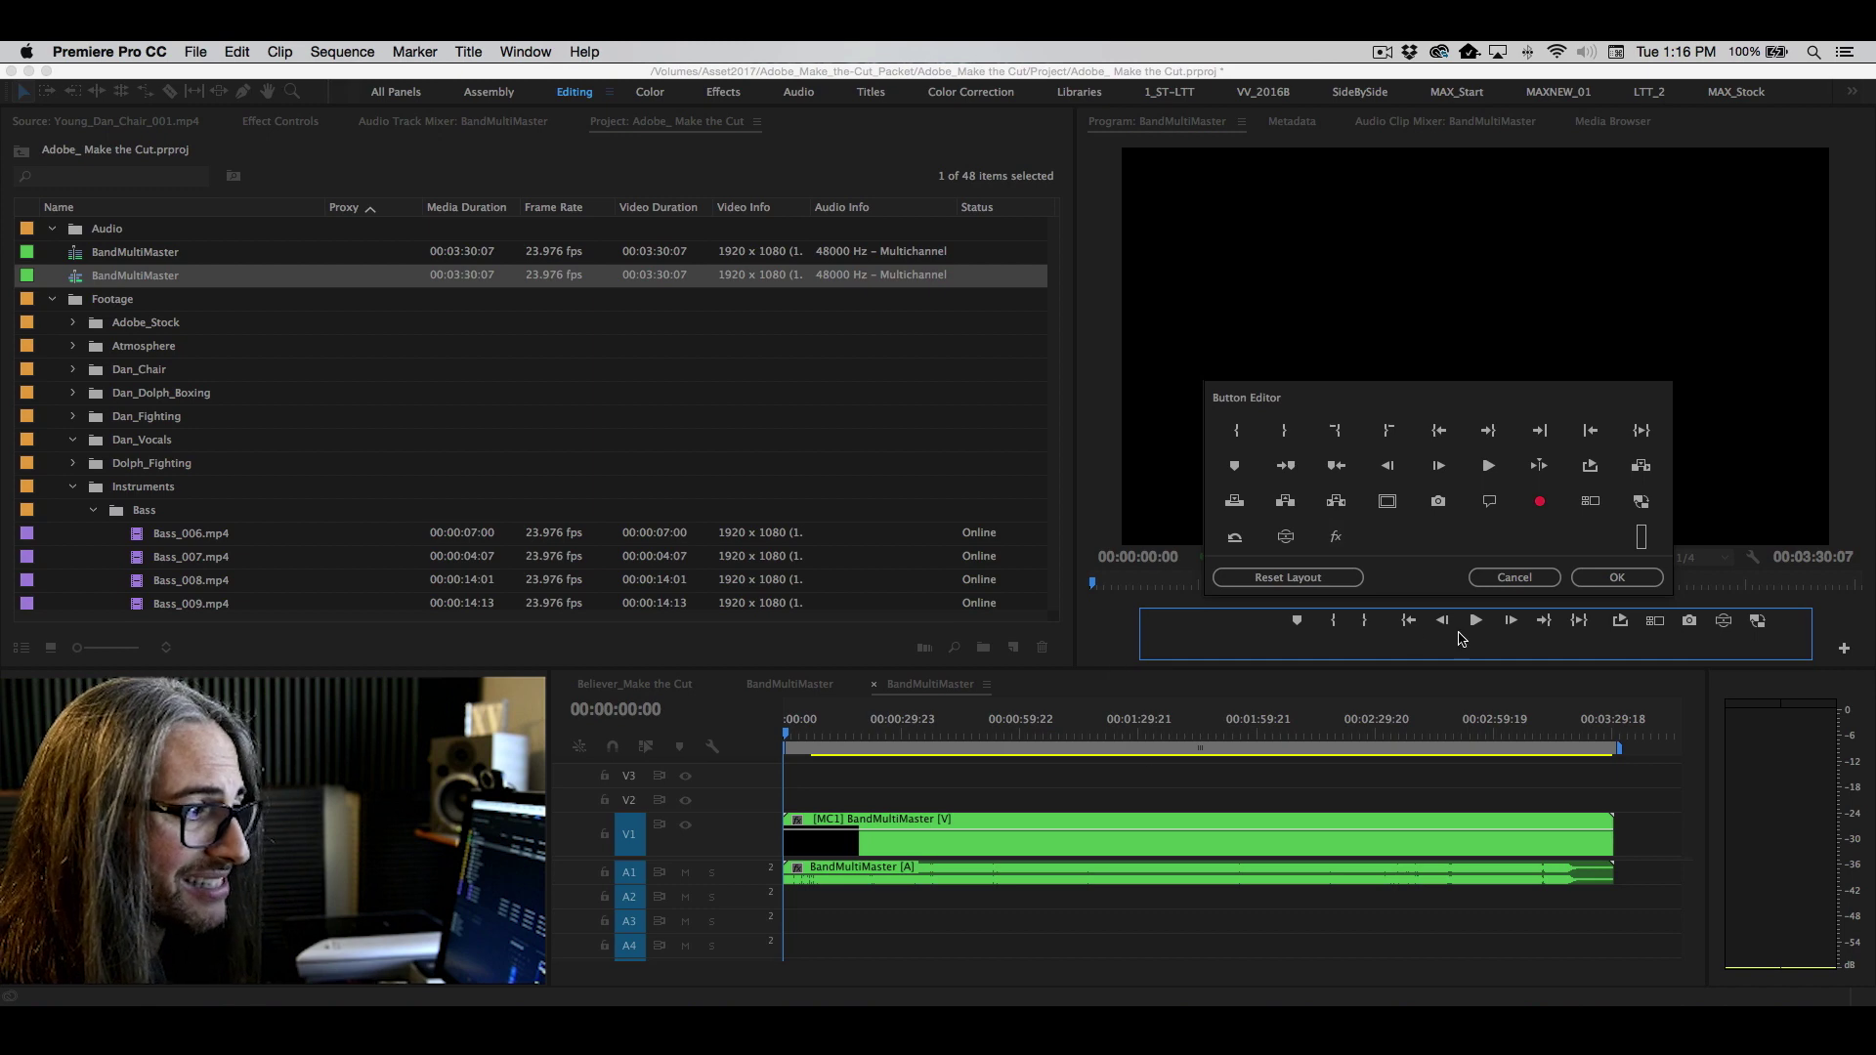
click(1514, 577)
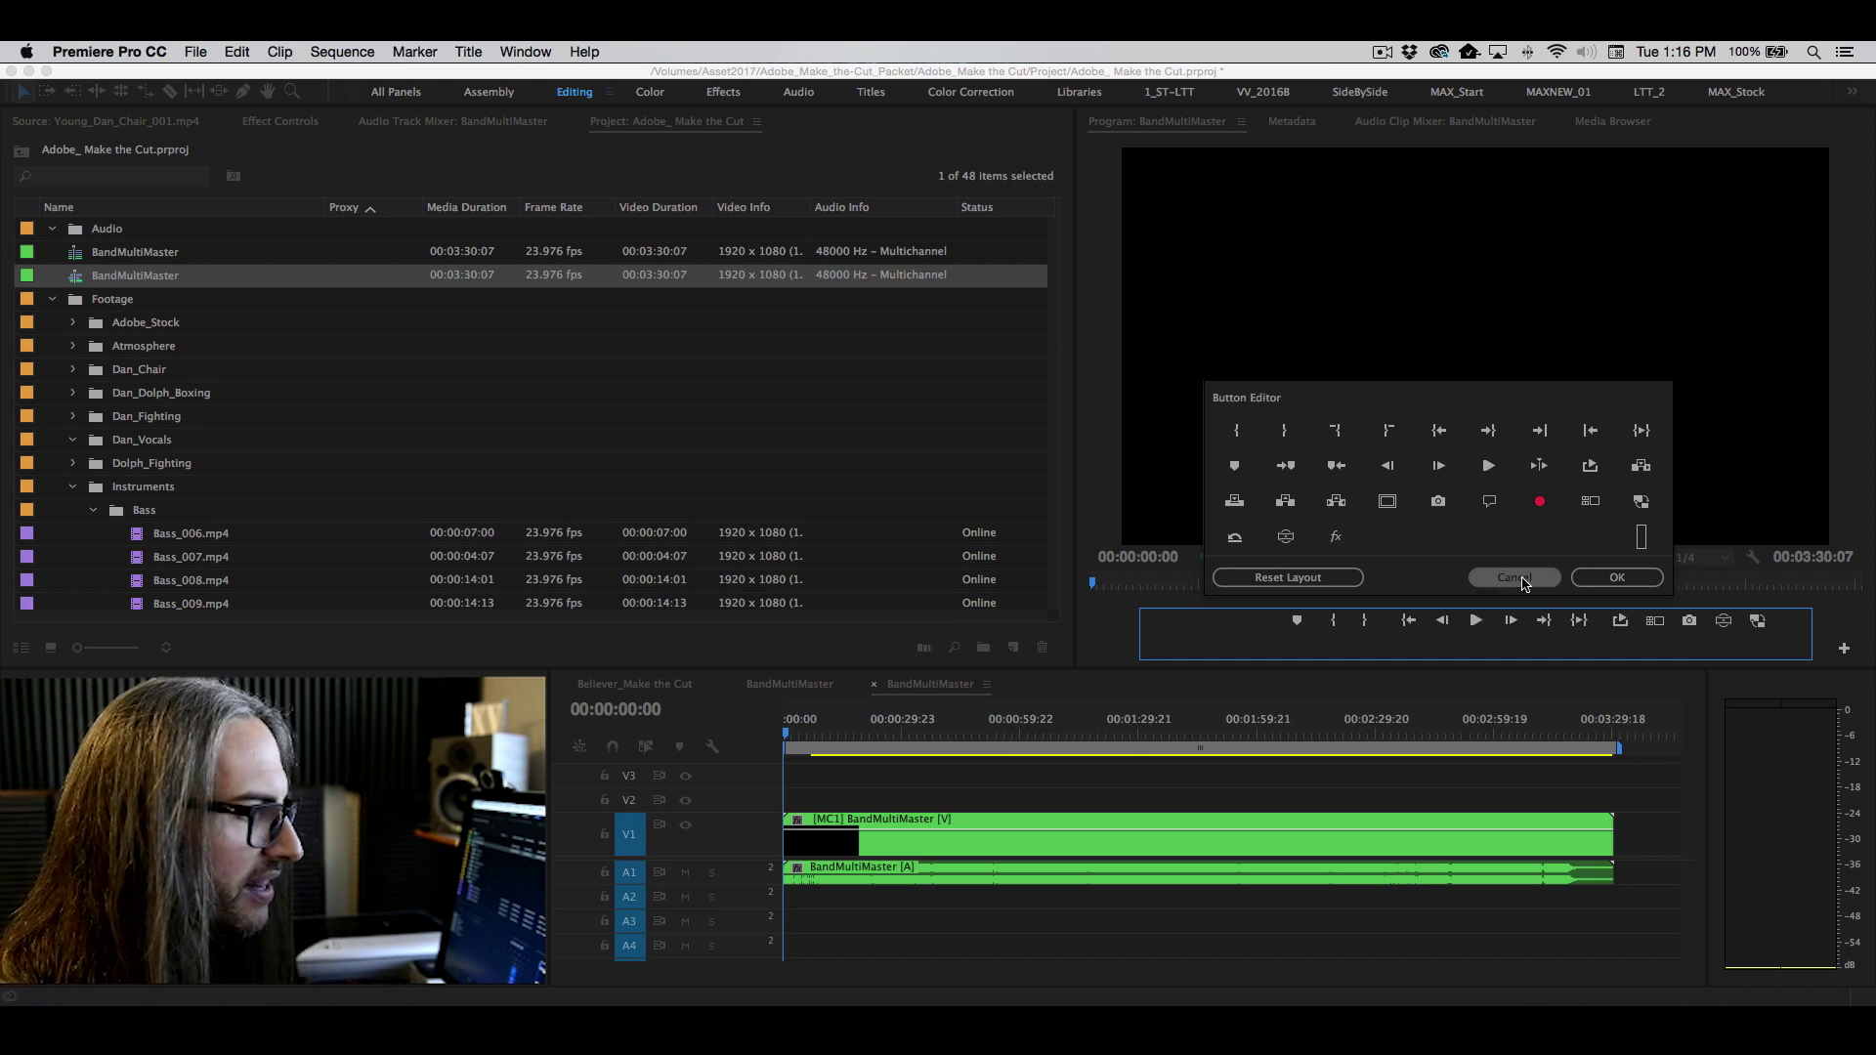
click(1270, 121)
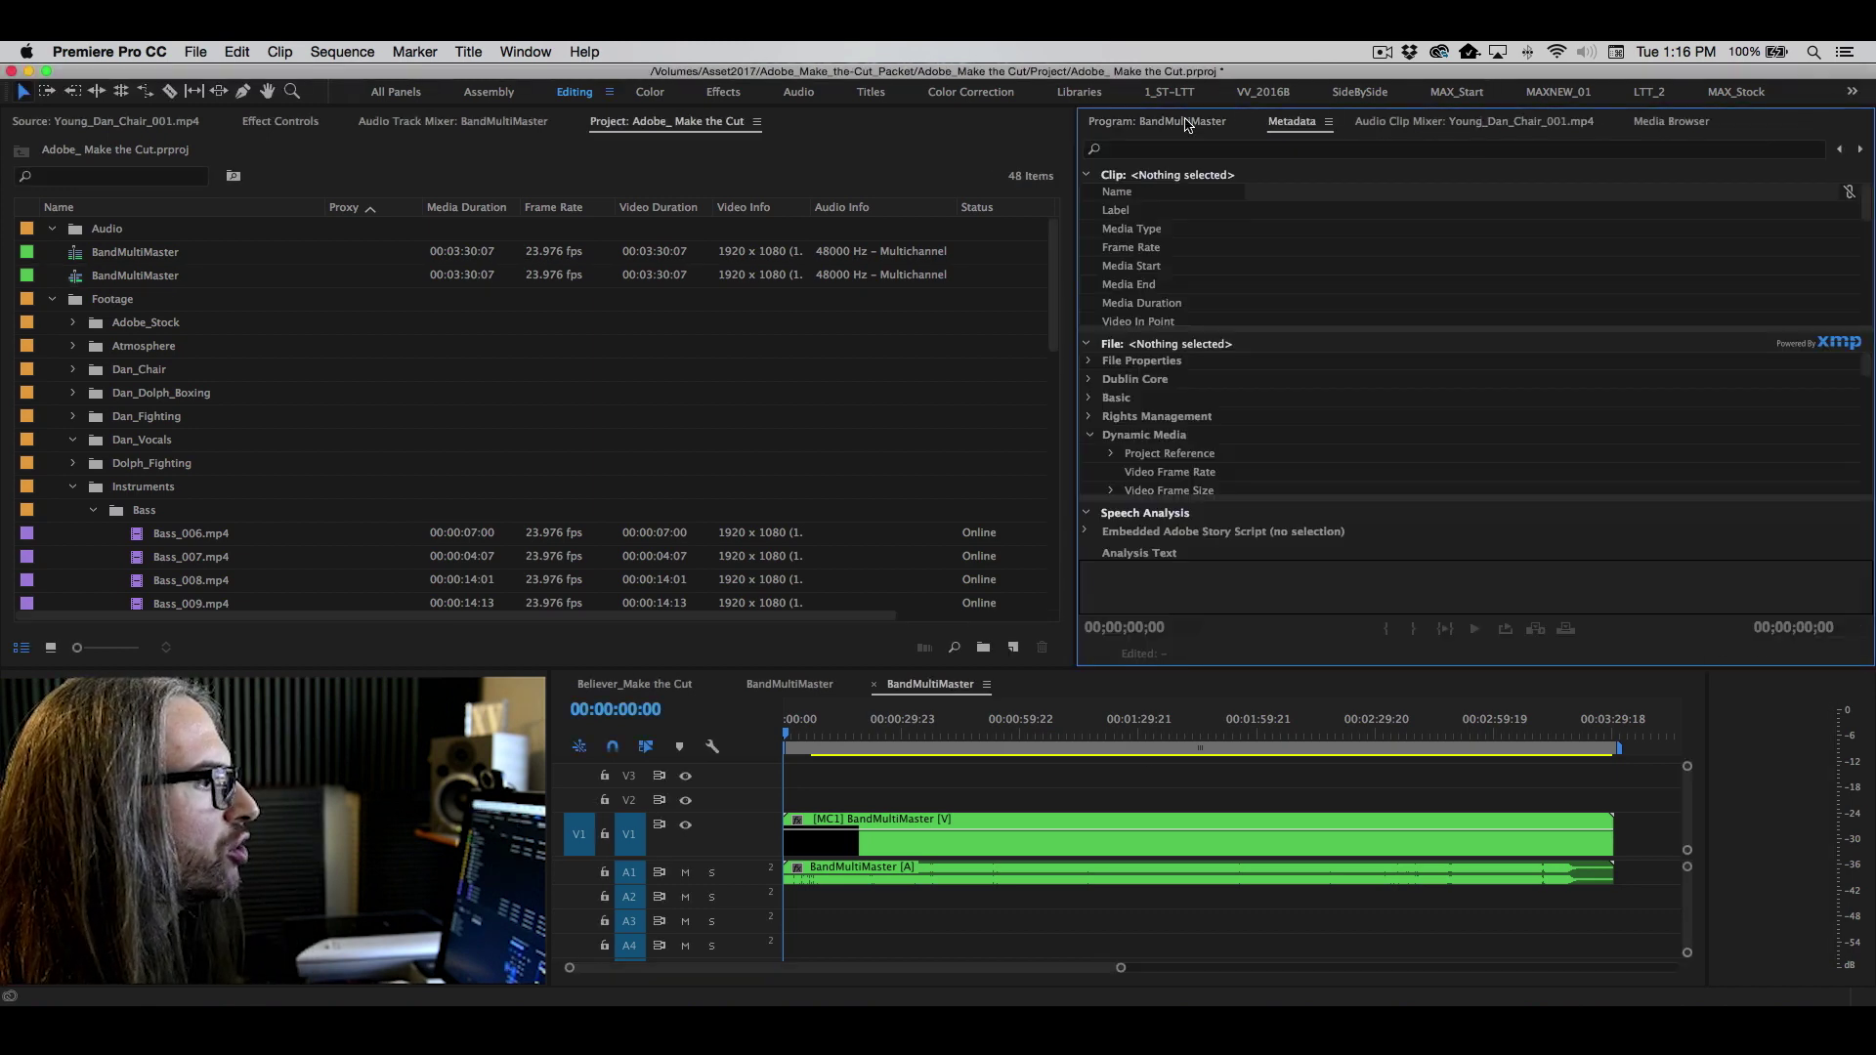
click(1188, 123)
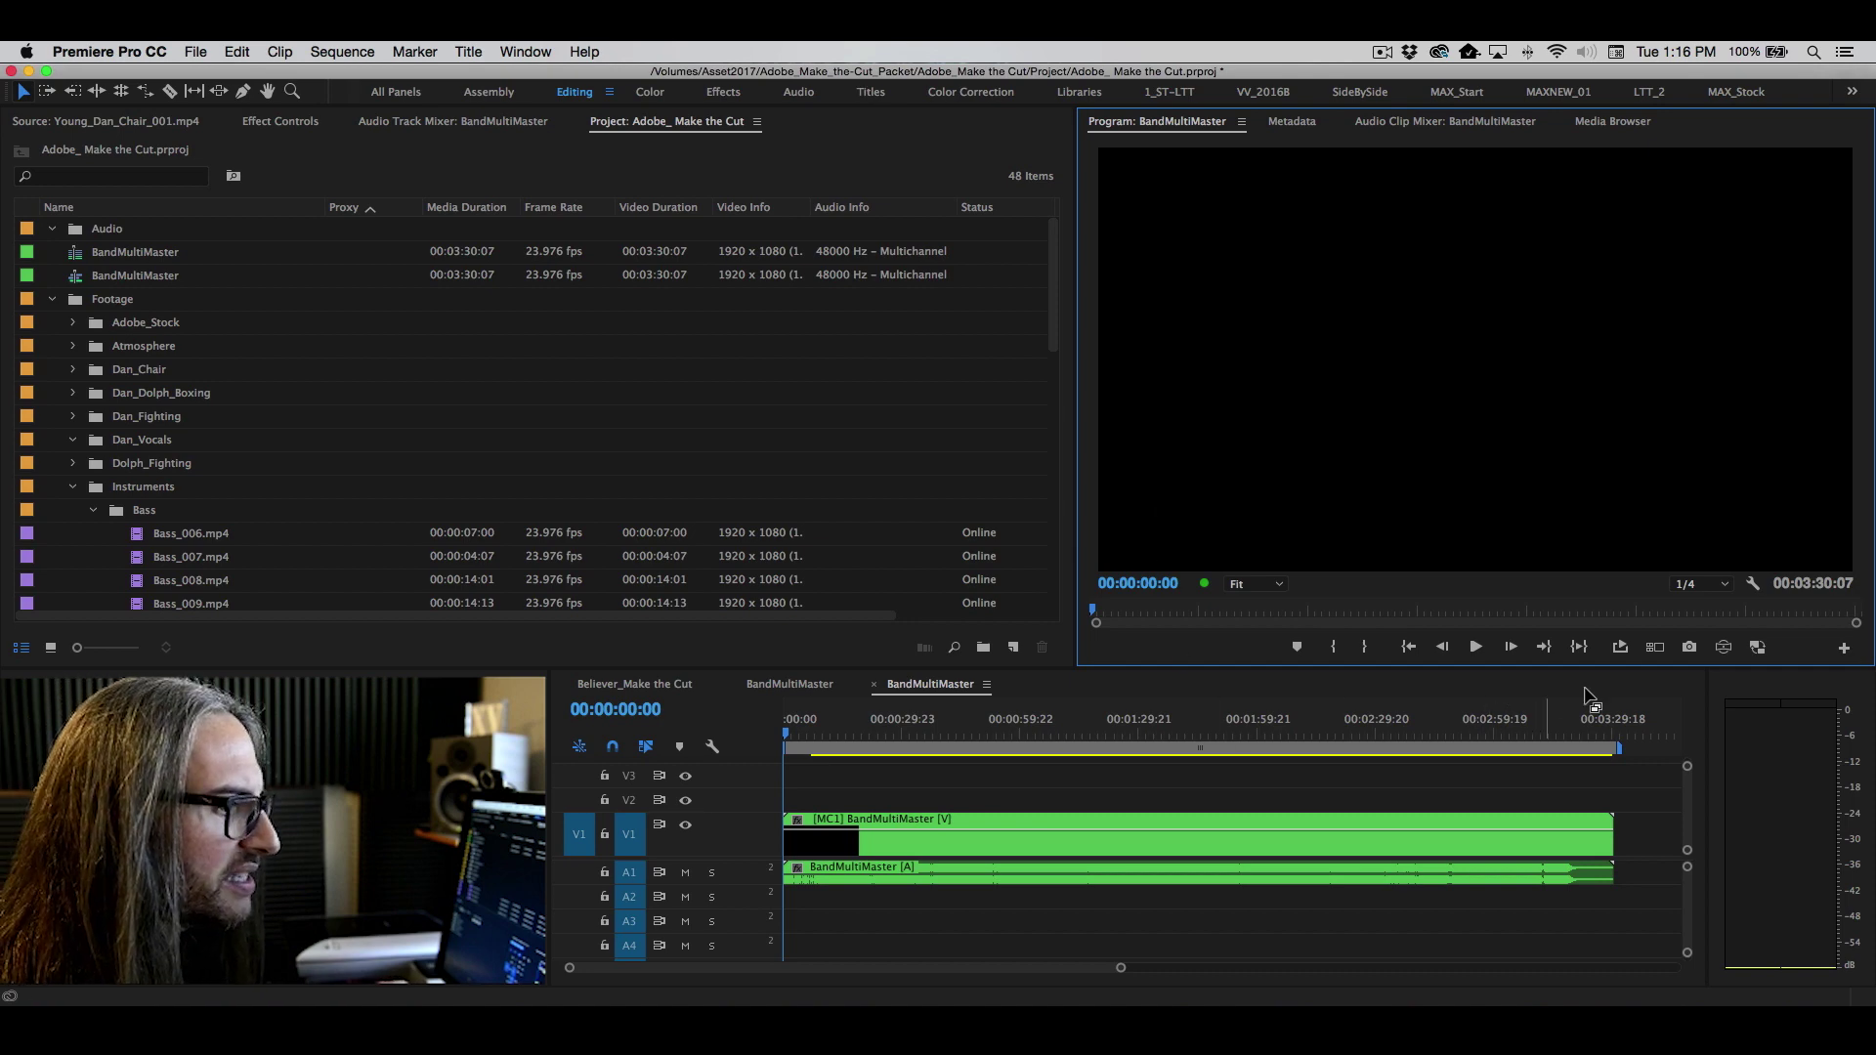
click(1654, 646)
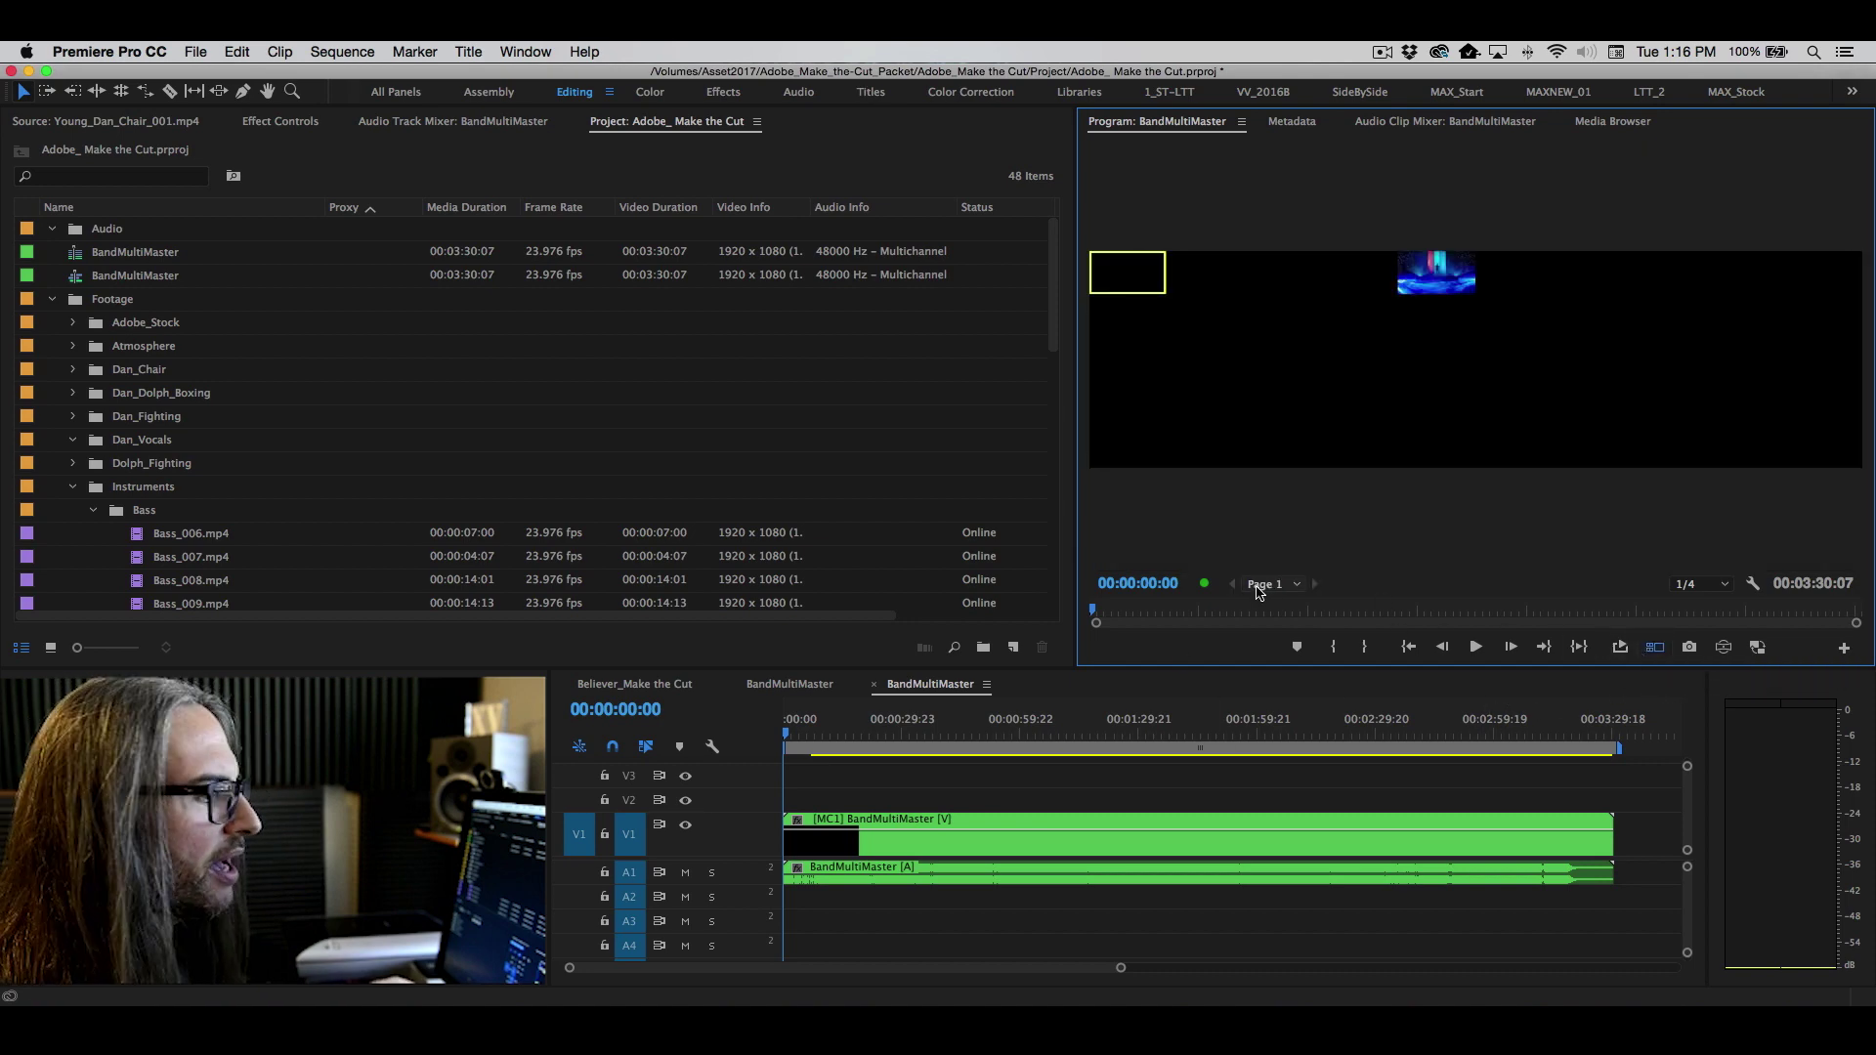
- Switch to the Editing workspace from Window > Workspaces
click(533, 51)
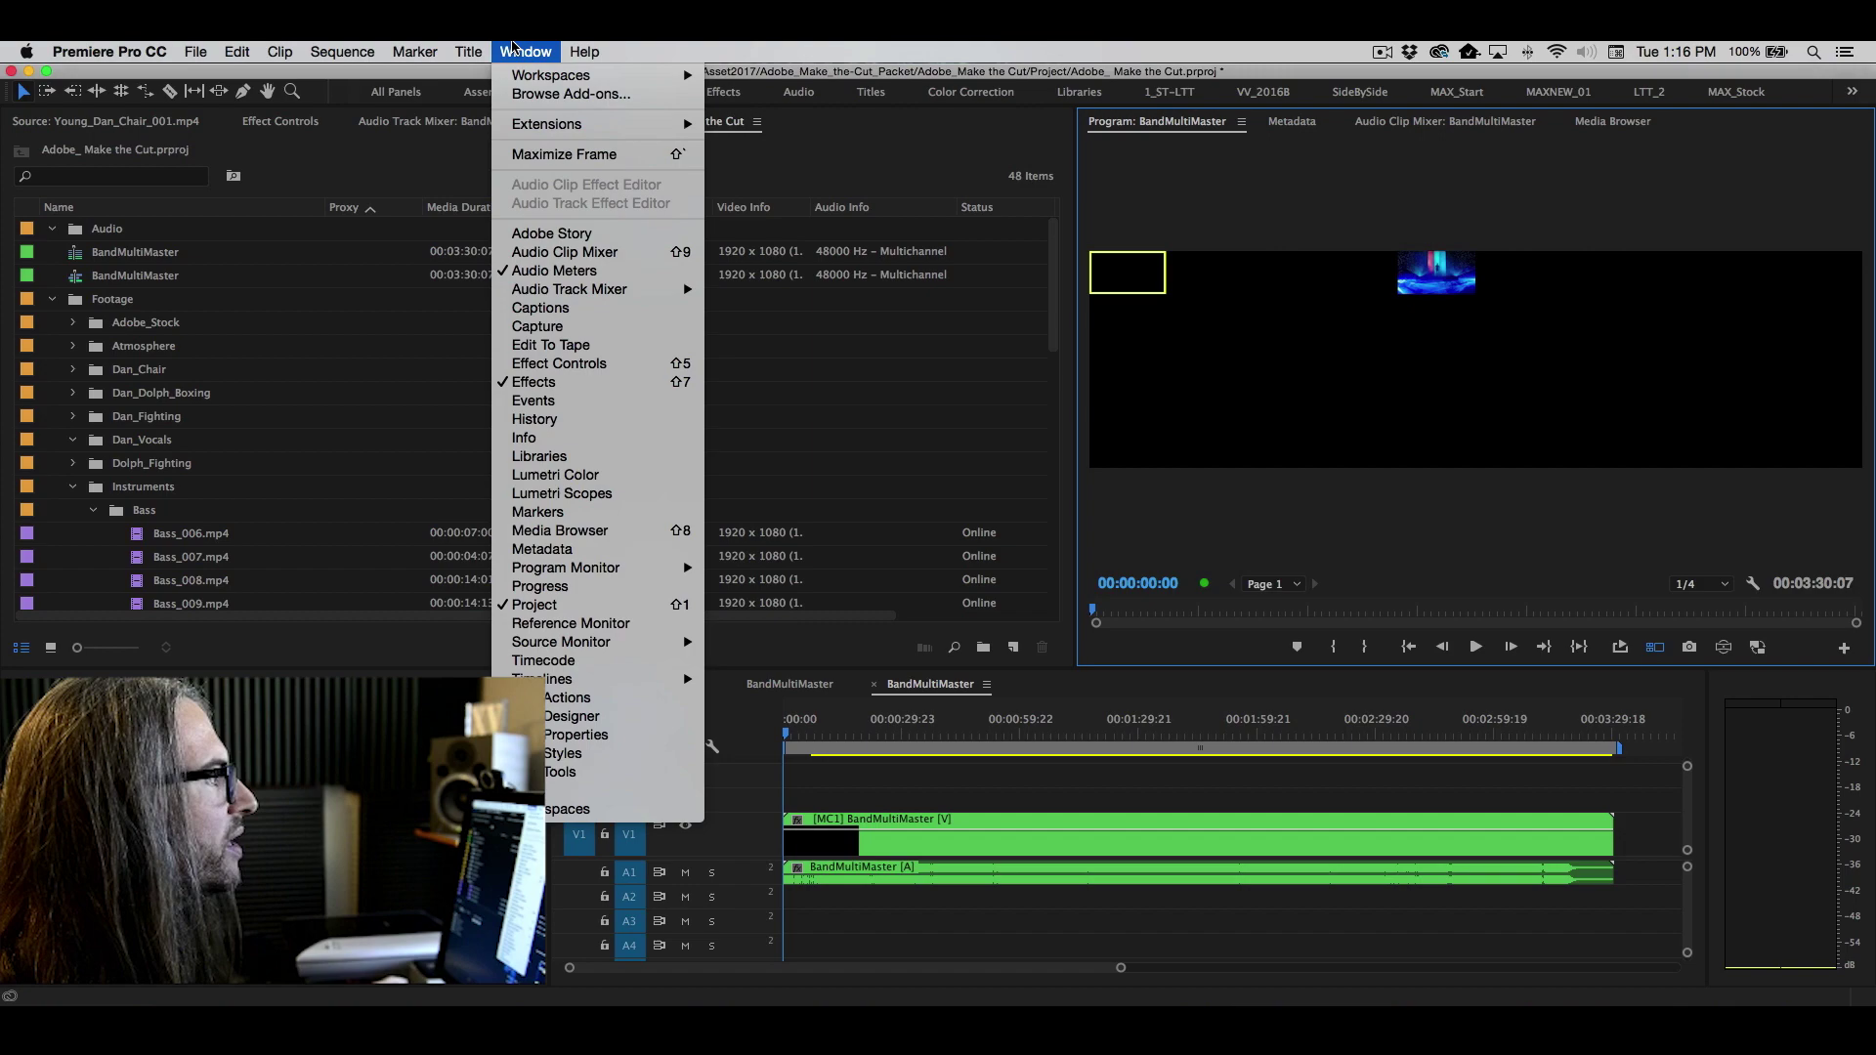
mouse_move(586, 75)
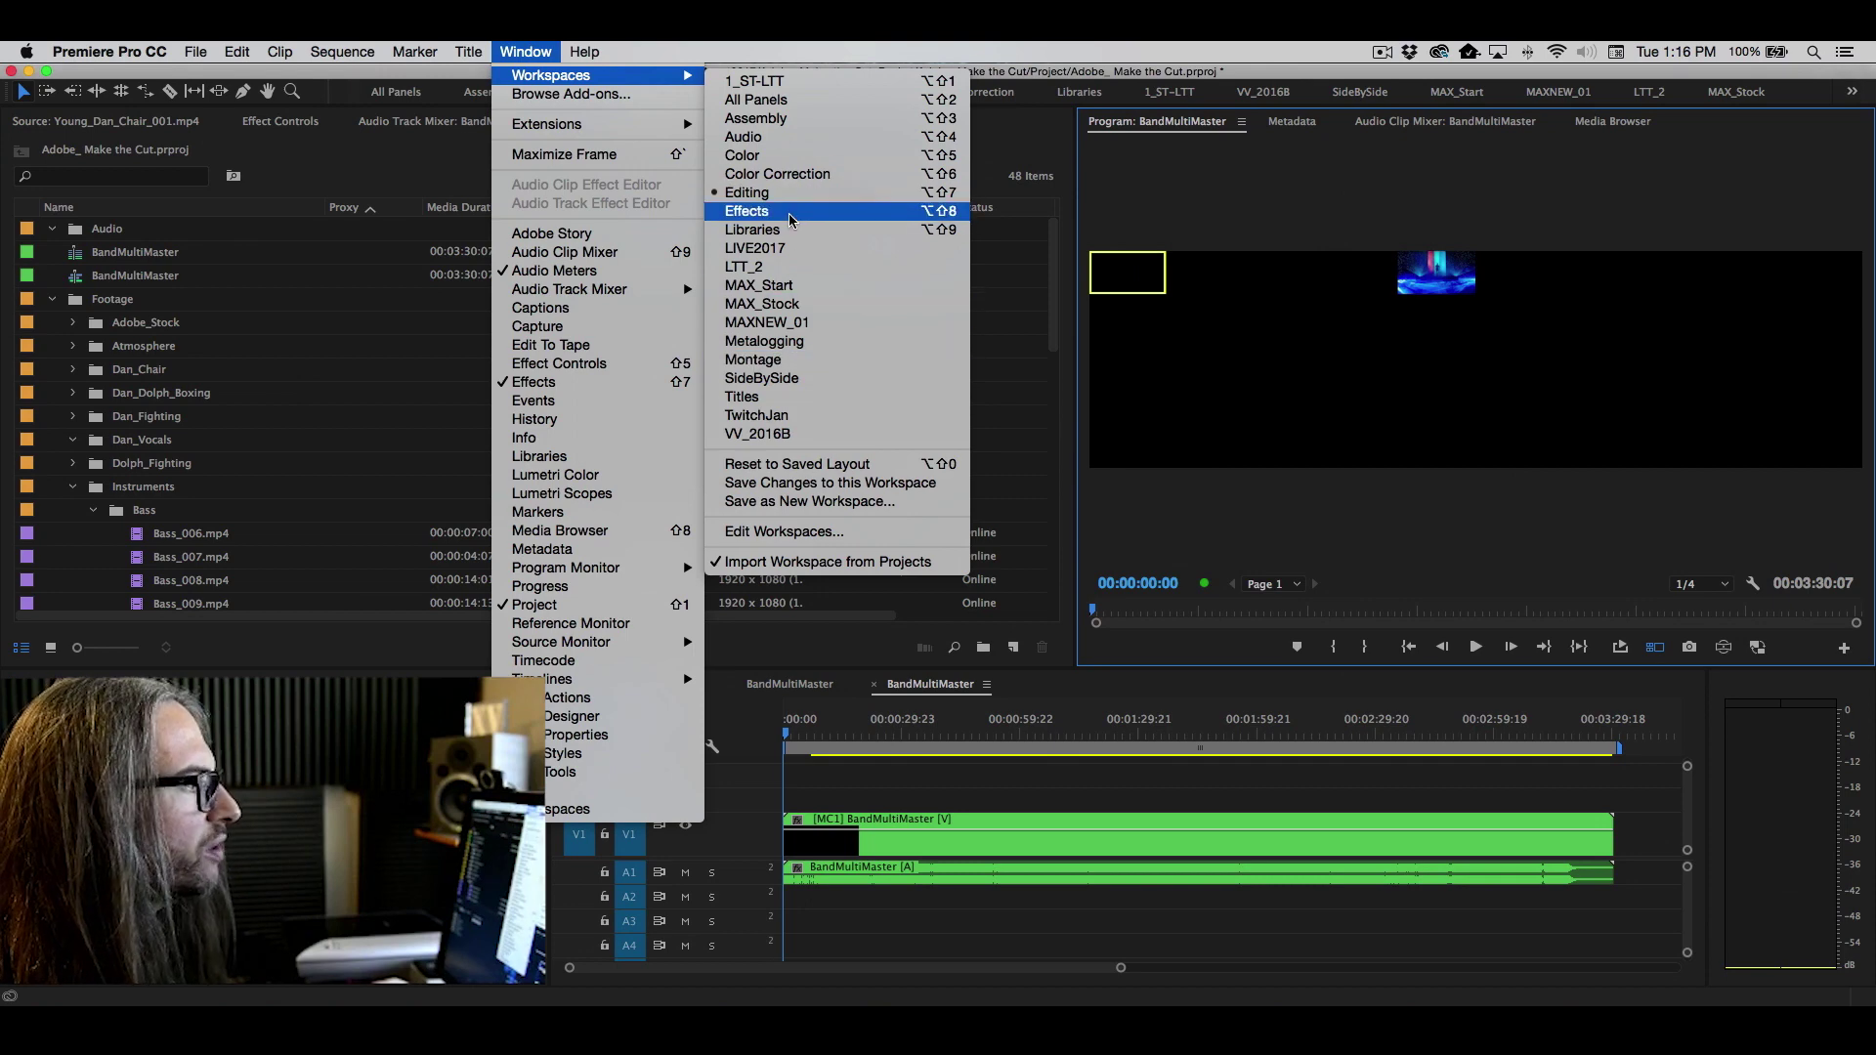
click(785, 201)
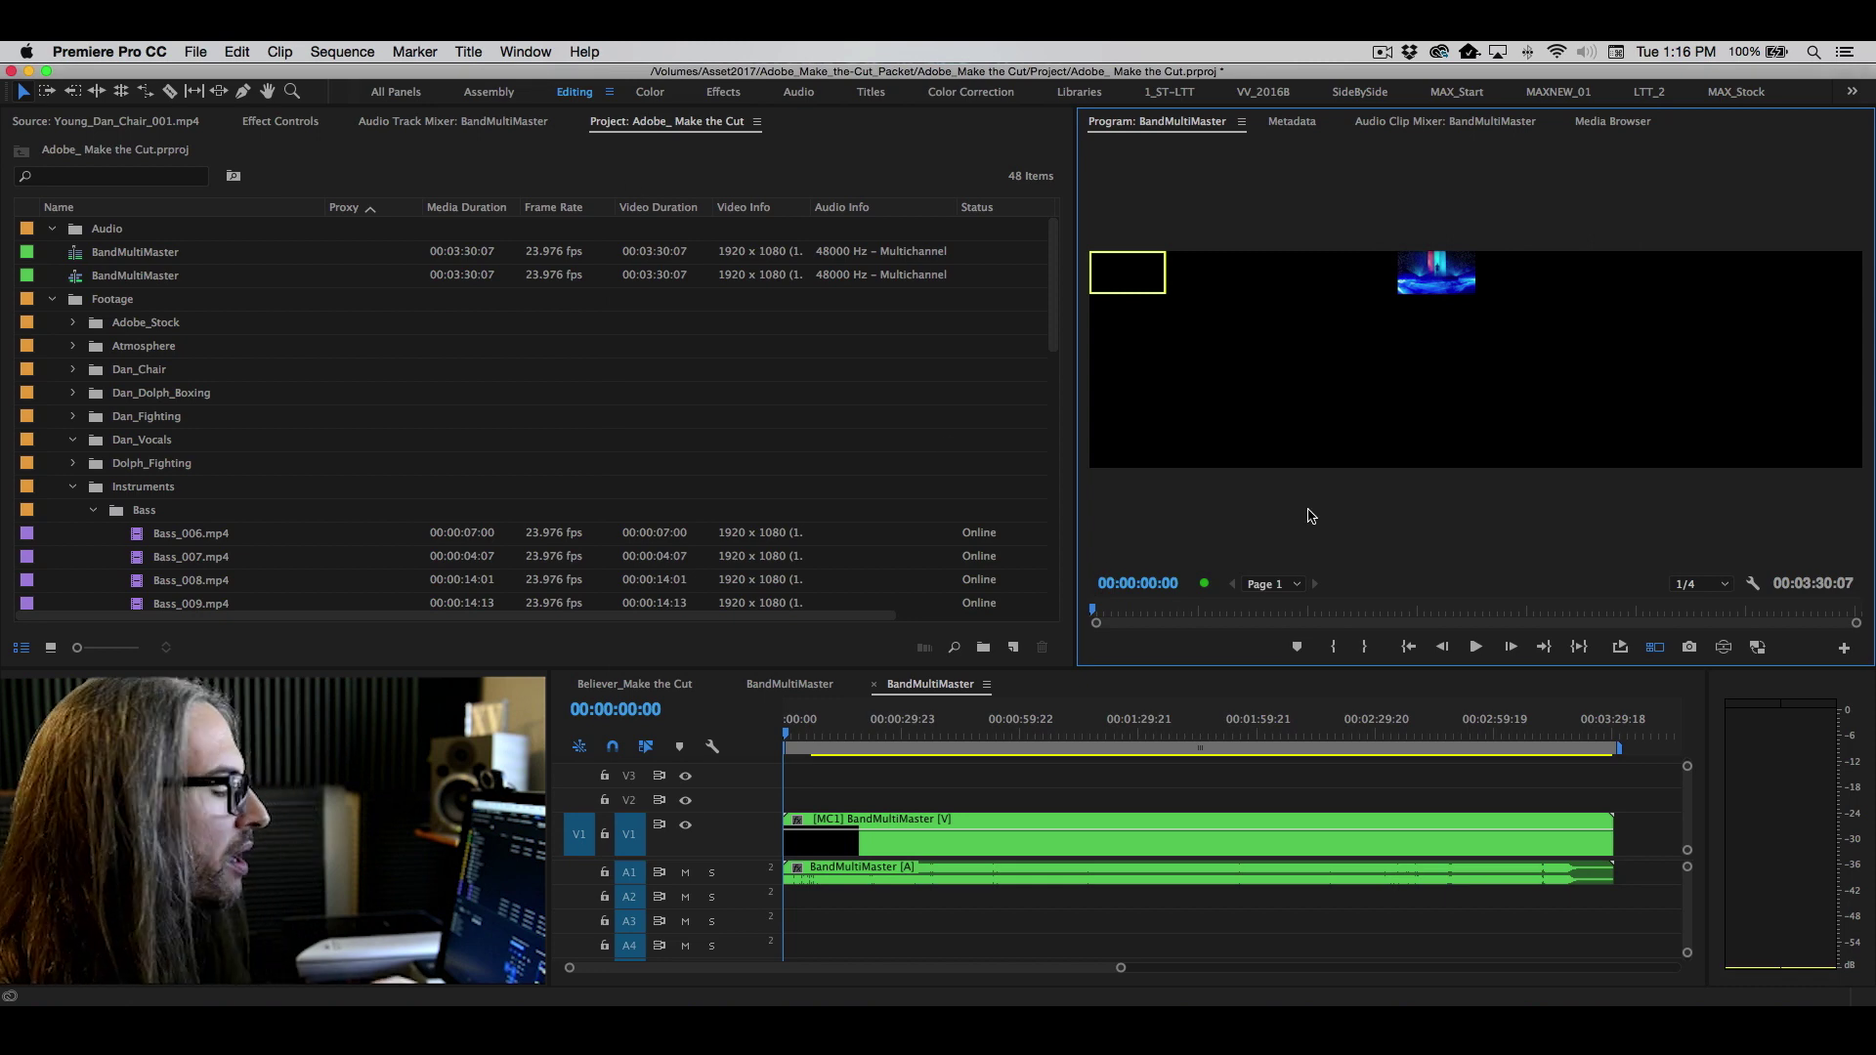
- Mute audio track A1, scrub to preview angles, and make camera 5, the blue stage shot, active
click(685, 872)
mouse_move(789, 736)
mouse_down()
mouse_move(1268, 744)
mouse_move(752, 740)
mouse_up()
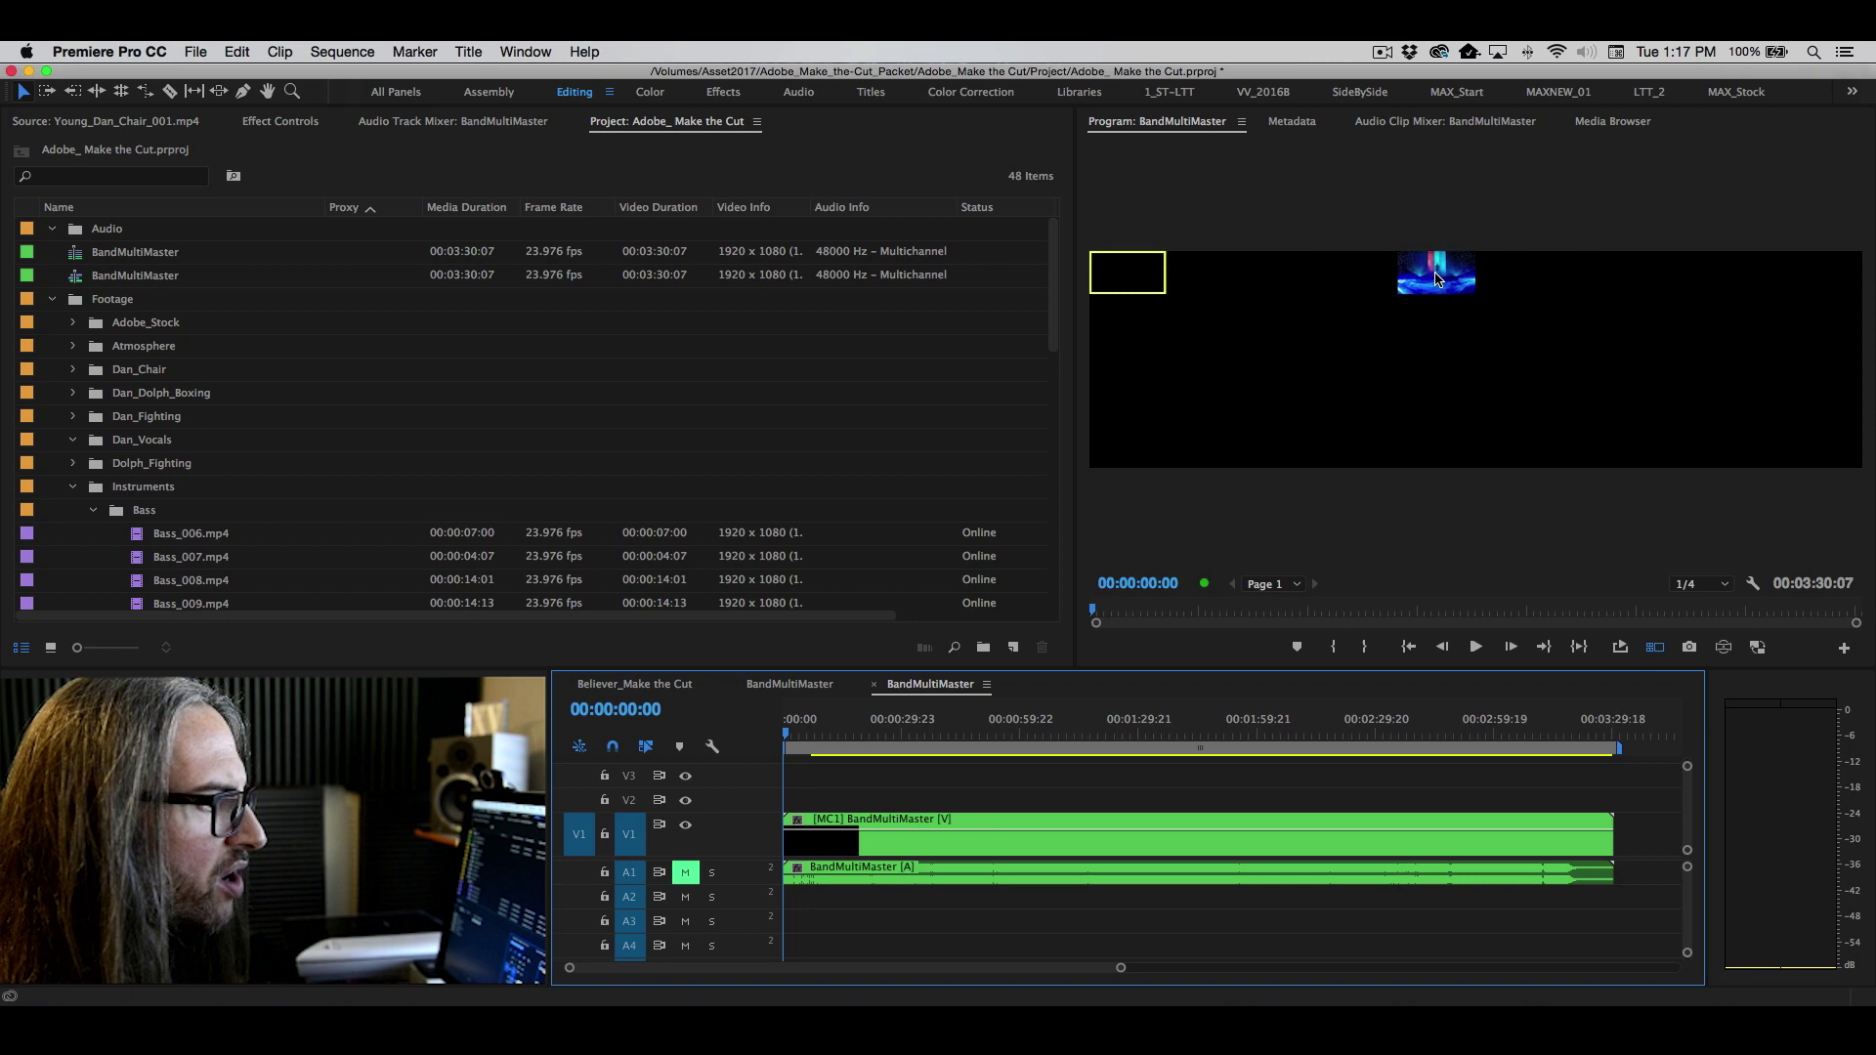
click(1435, 278)
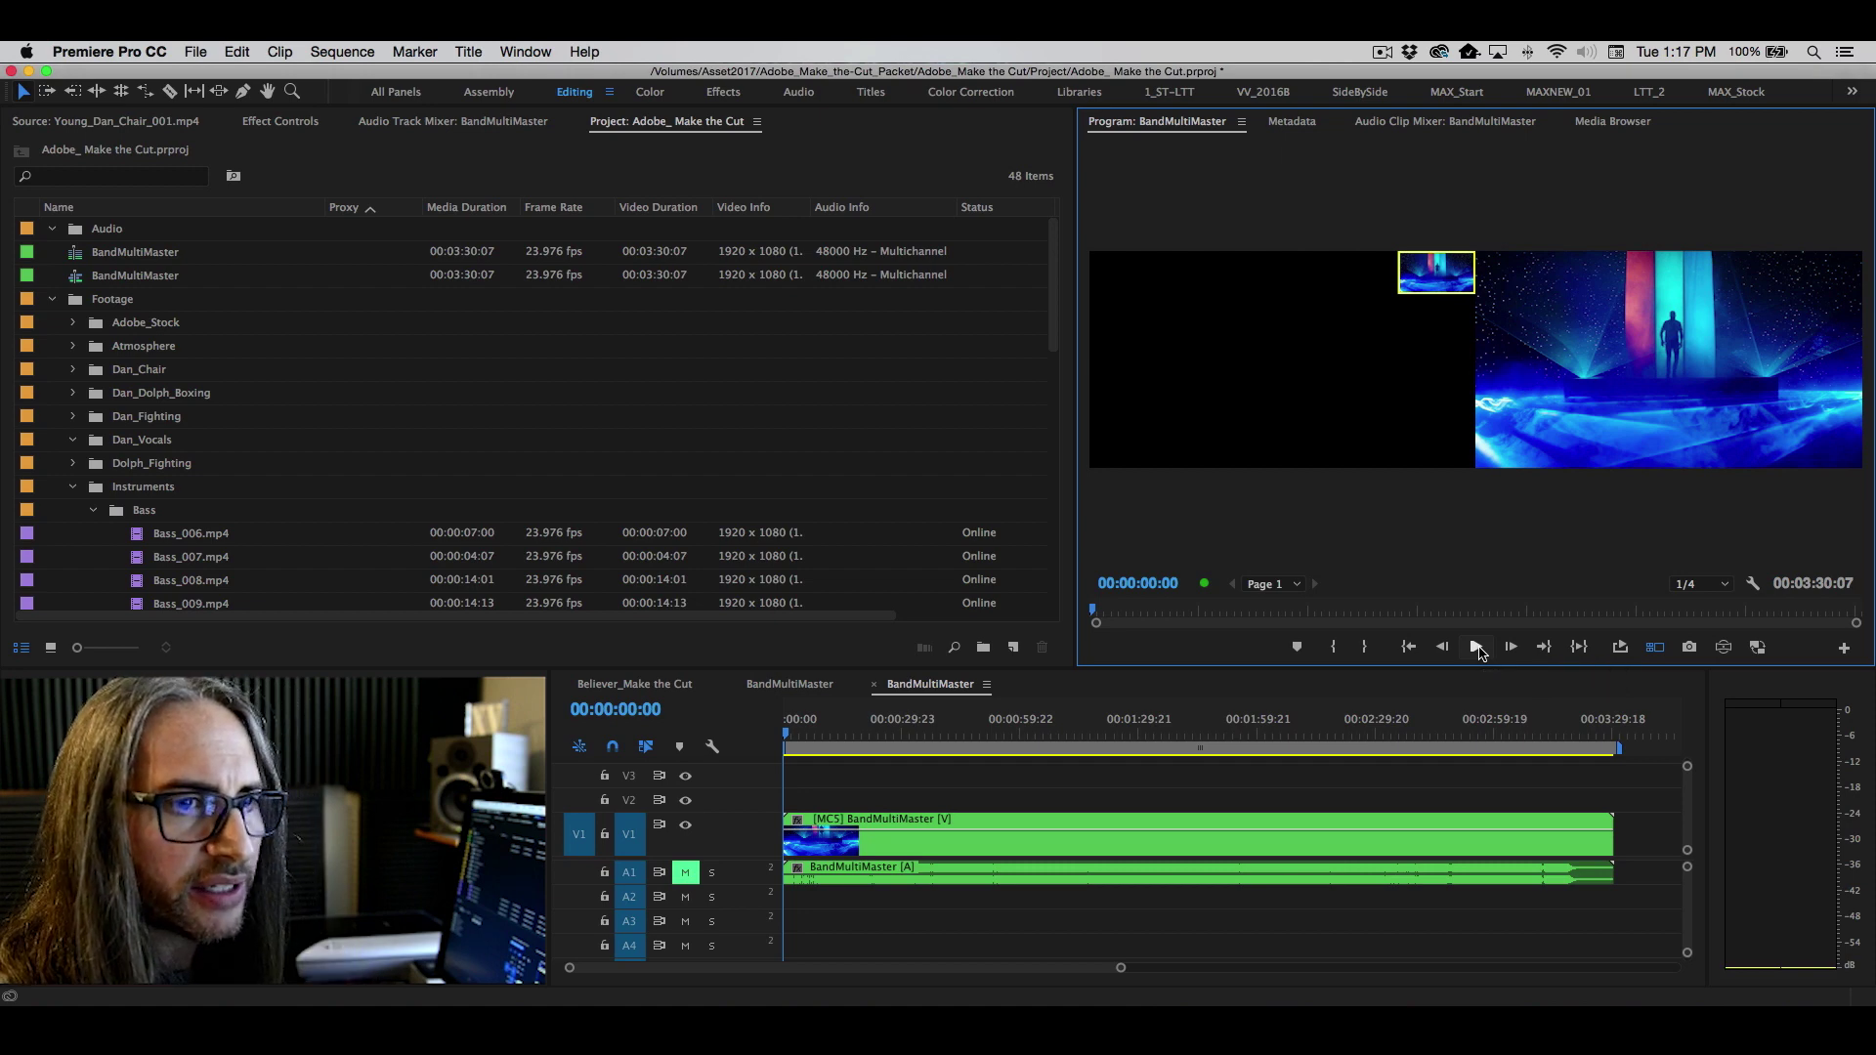
- Start playing the sequence and solo audio track A1
click(903, 767)
key(space)
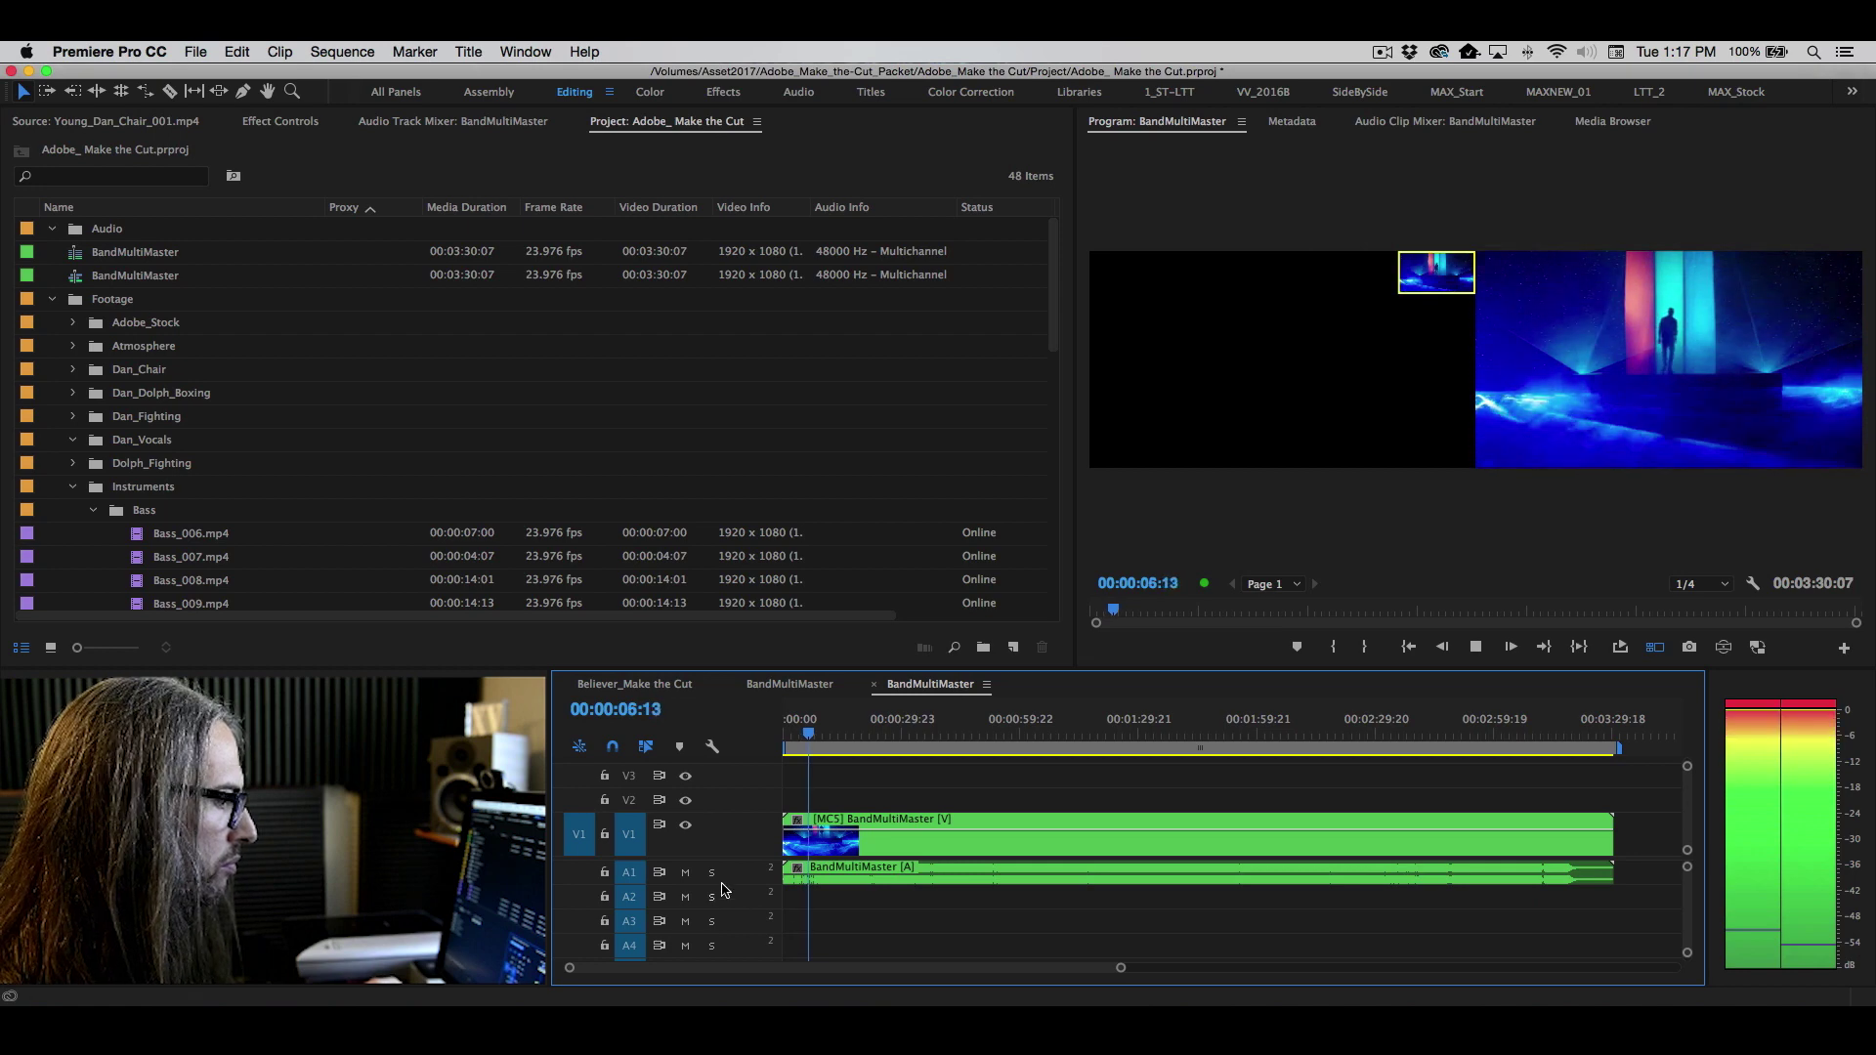
click(712, 873)
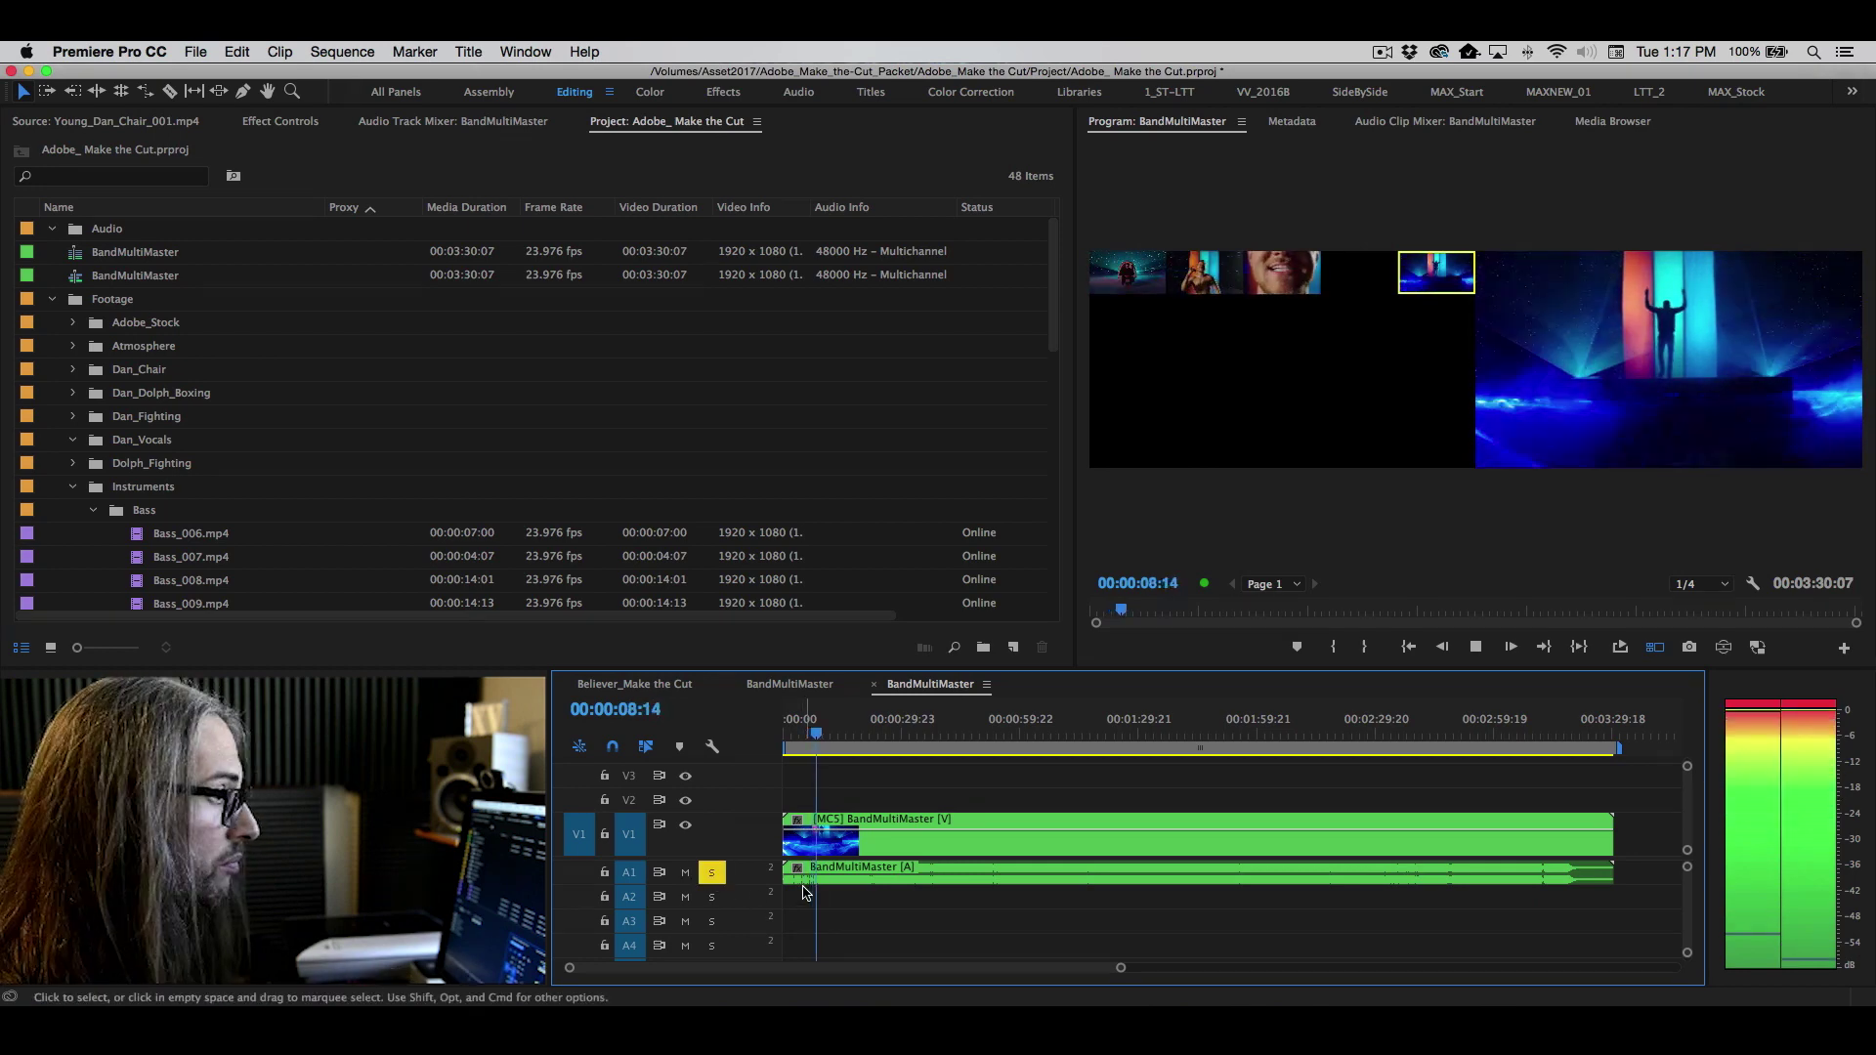
- Live-cut between angles 2, 3, 1, 2, 3, 1, 4, 2, 3, then stop playback to commit
key(2)
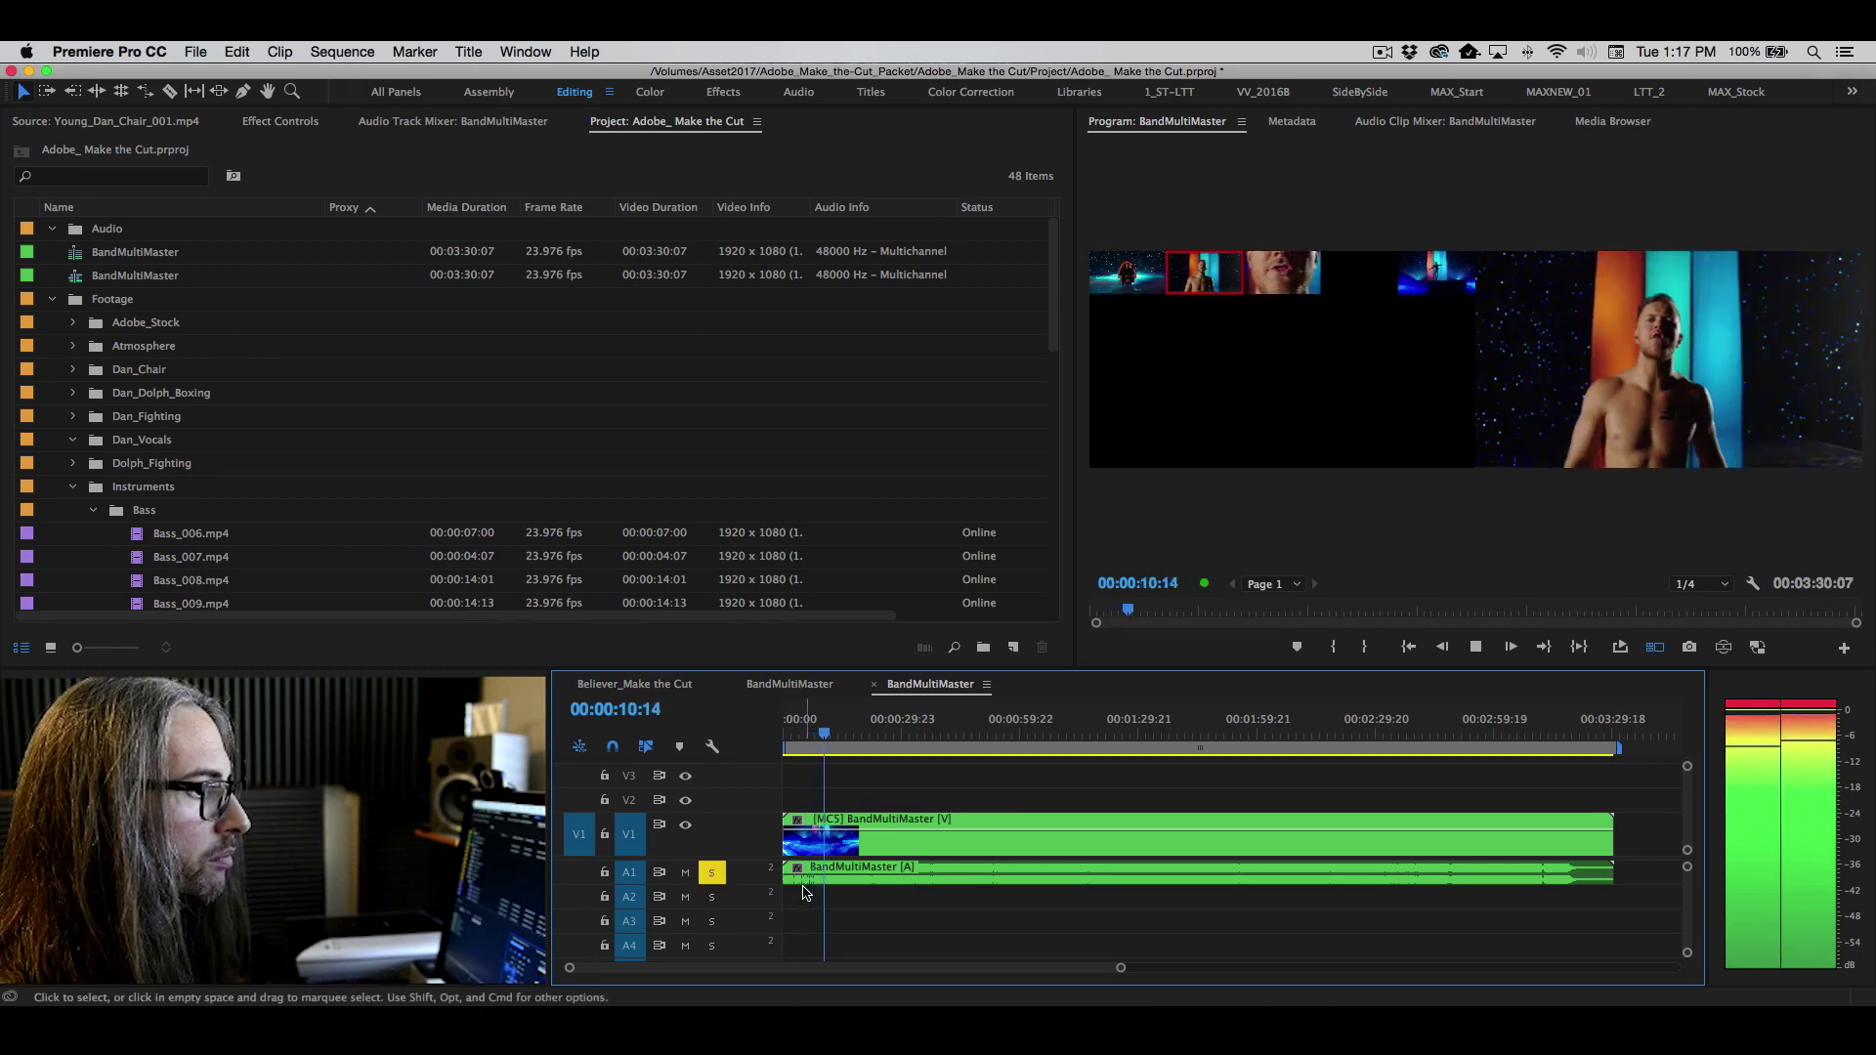
key(3)
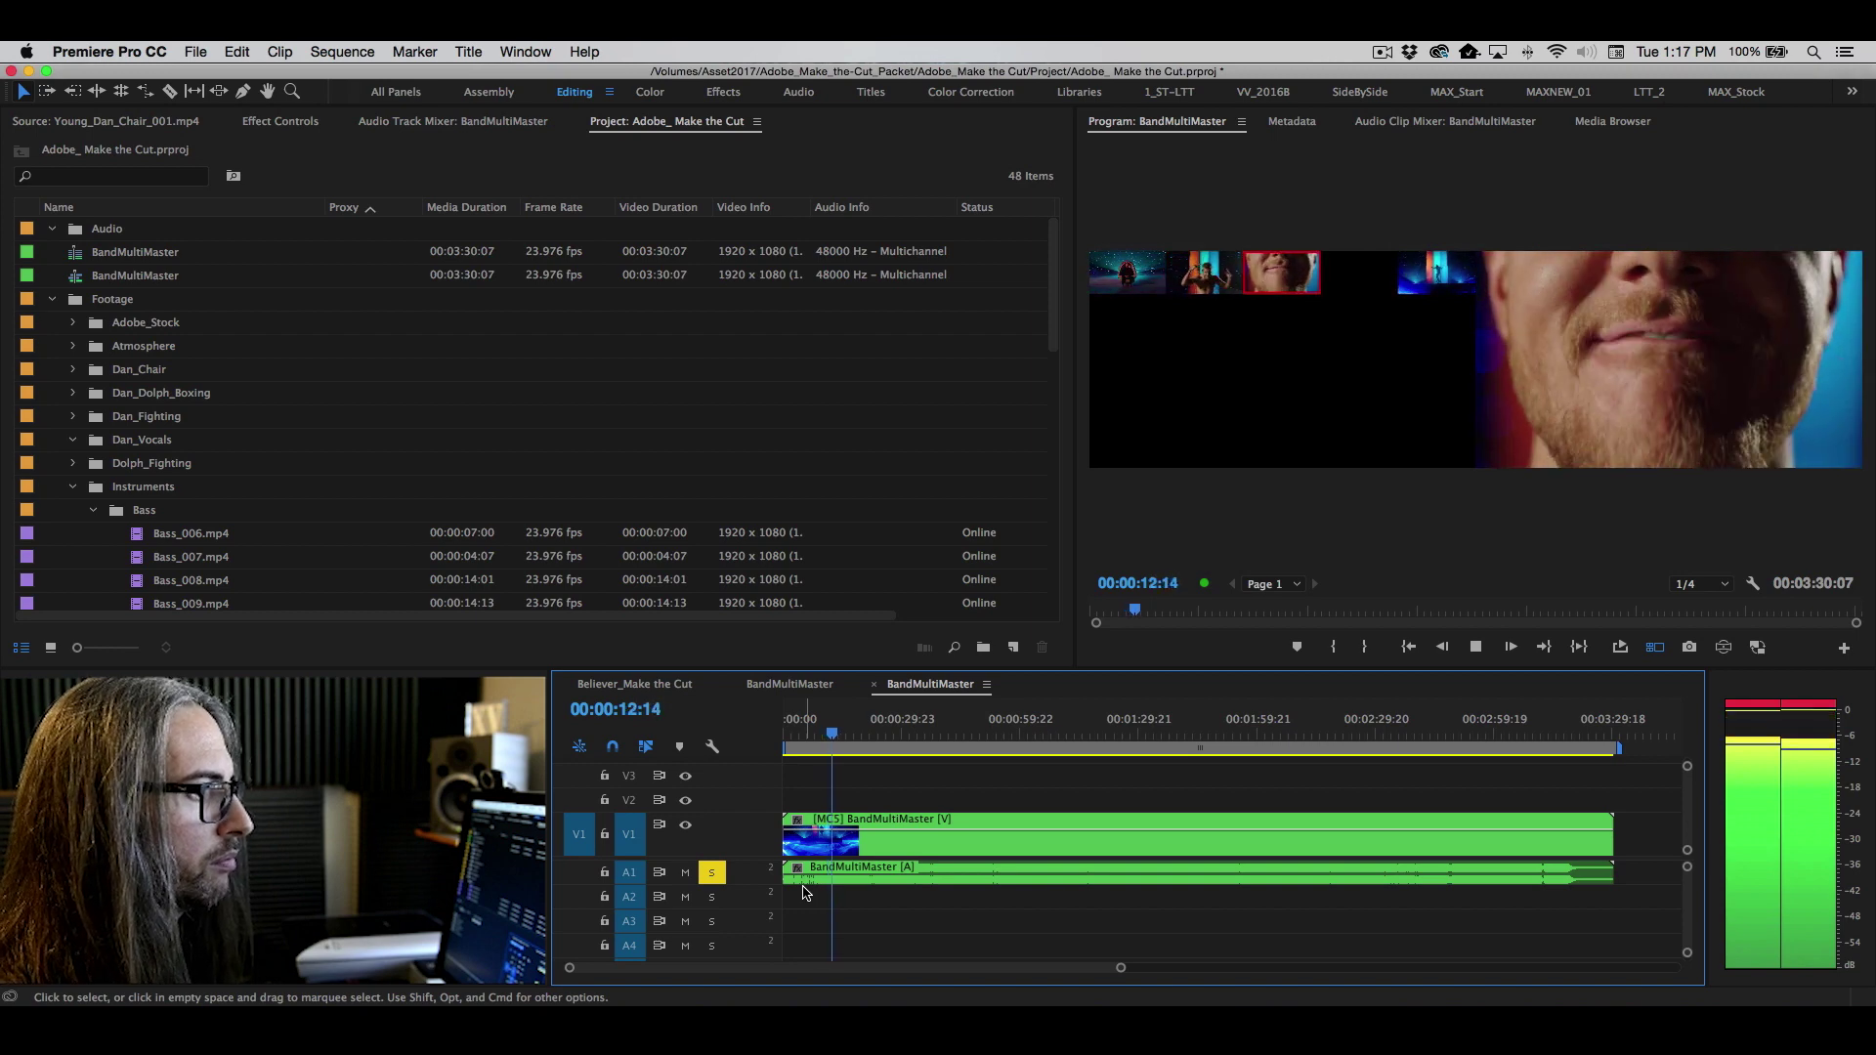
key(1)
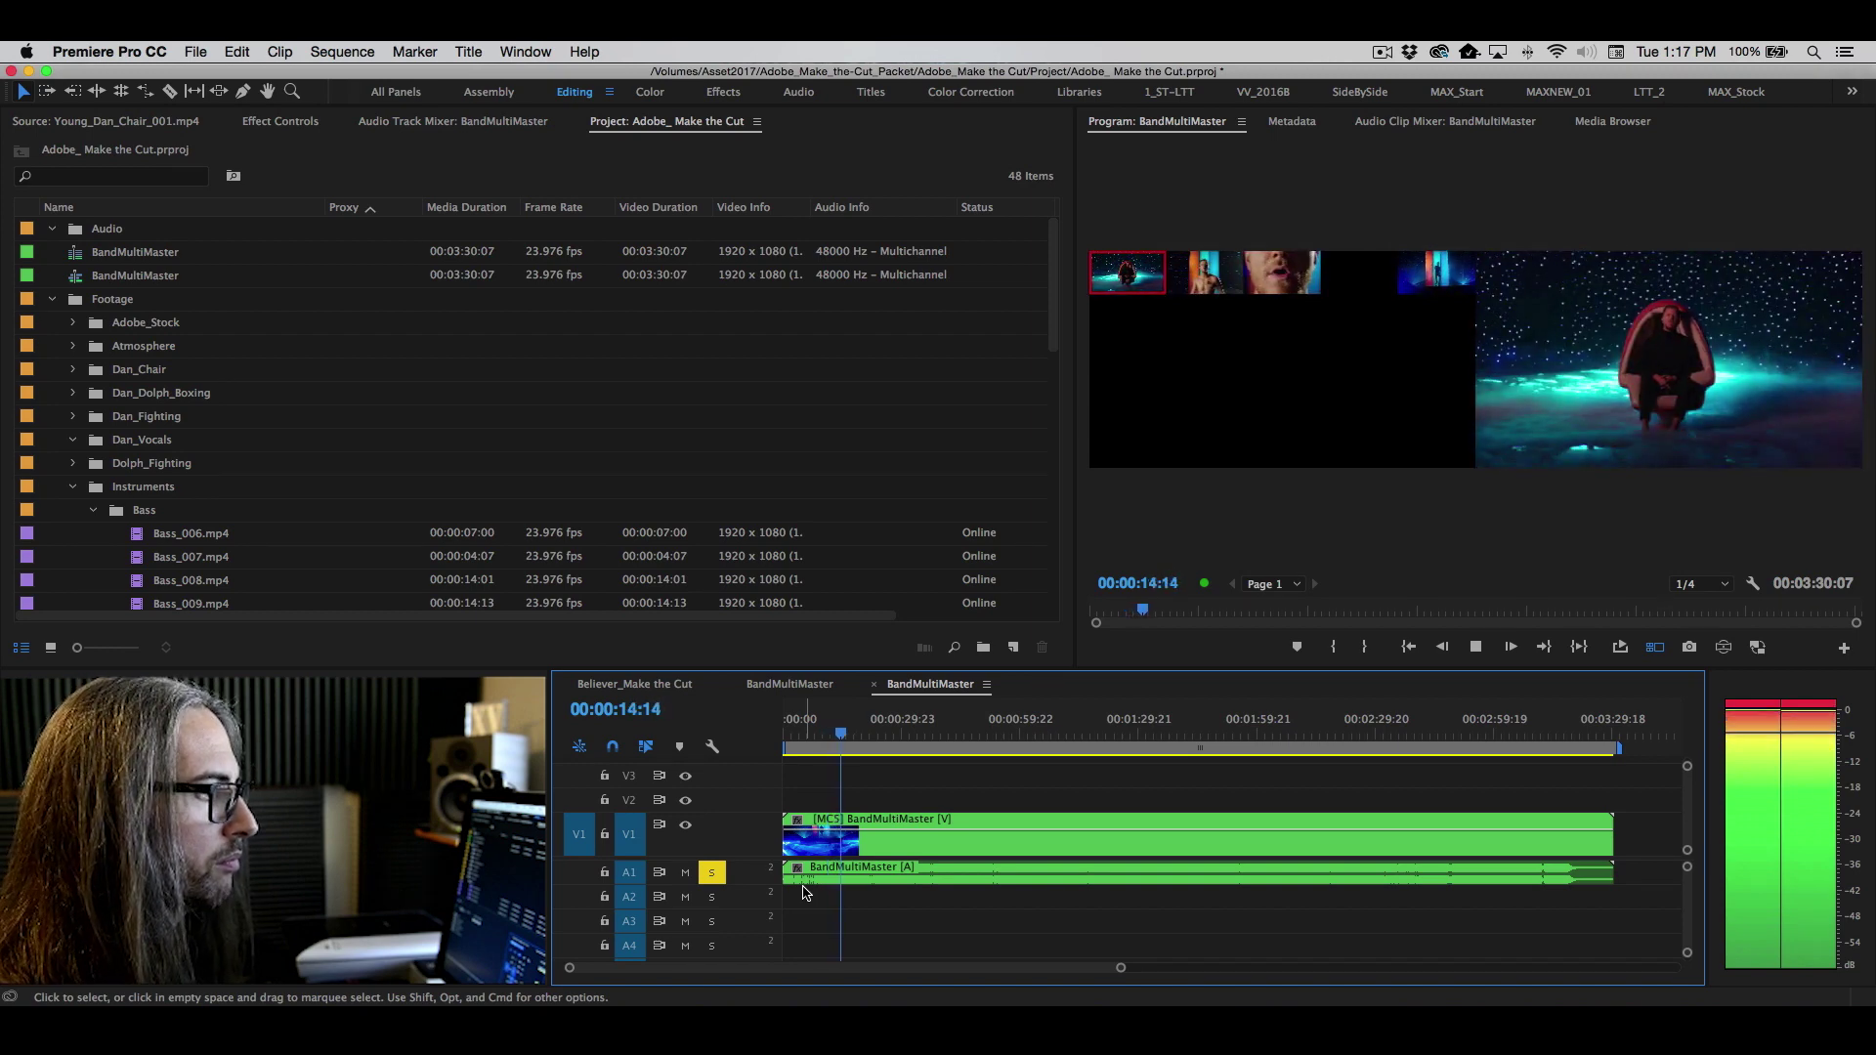
key(2)
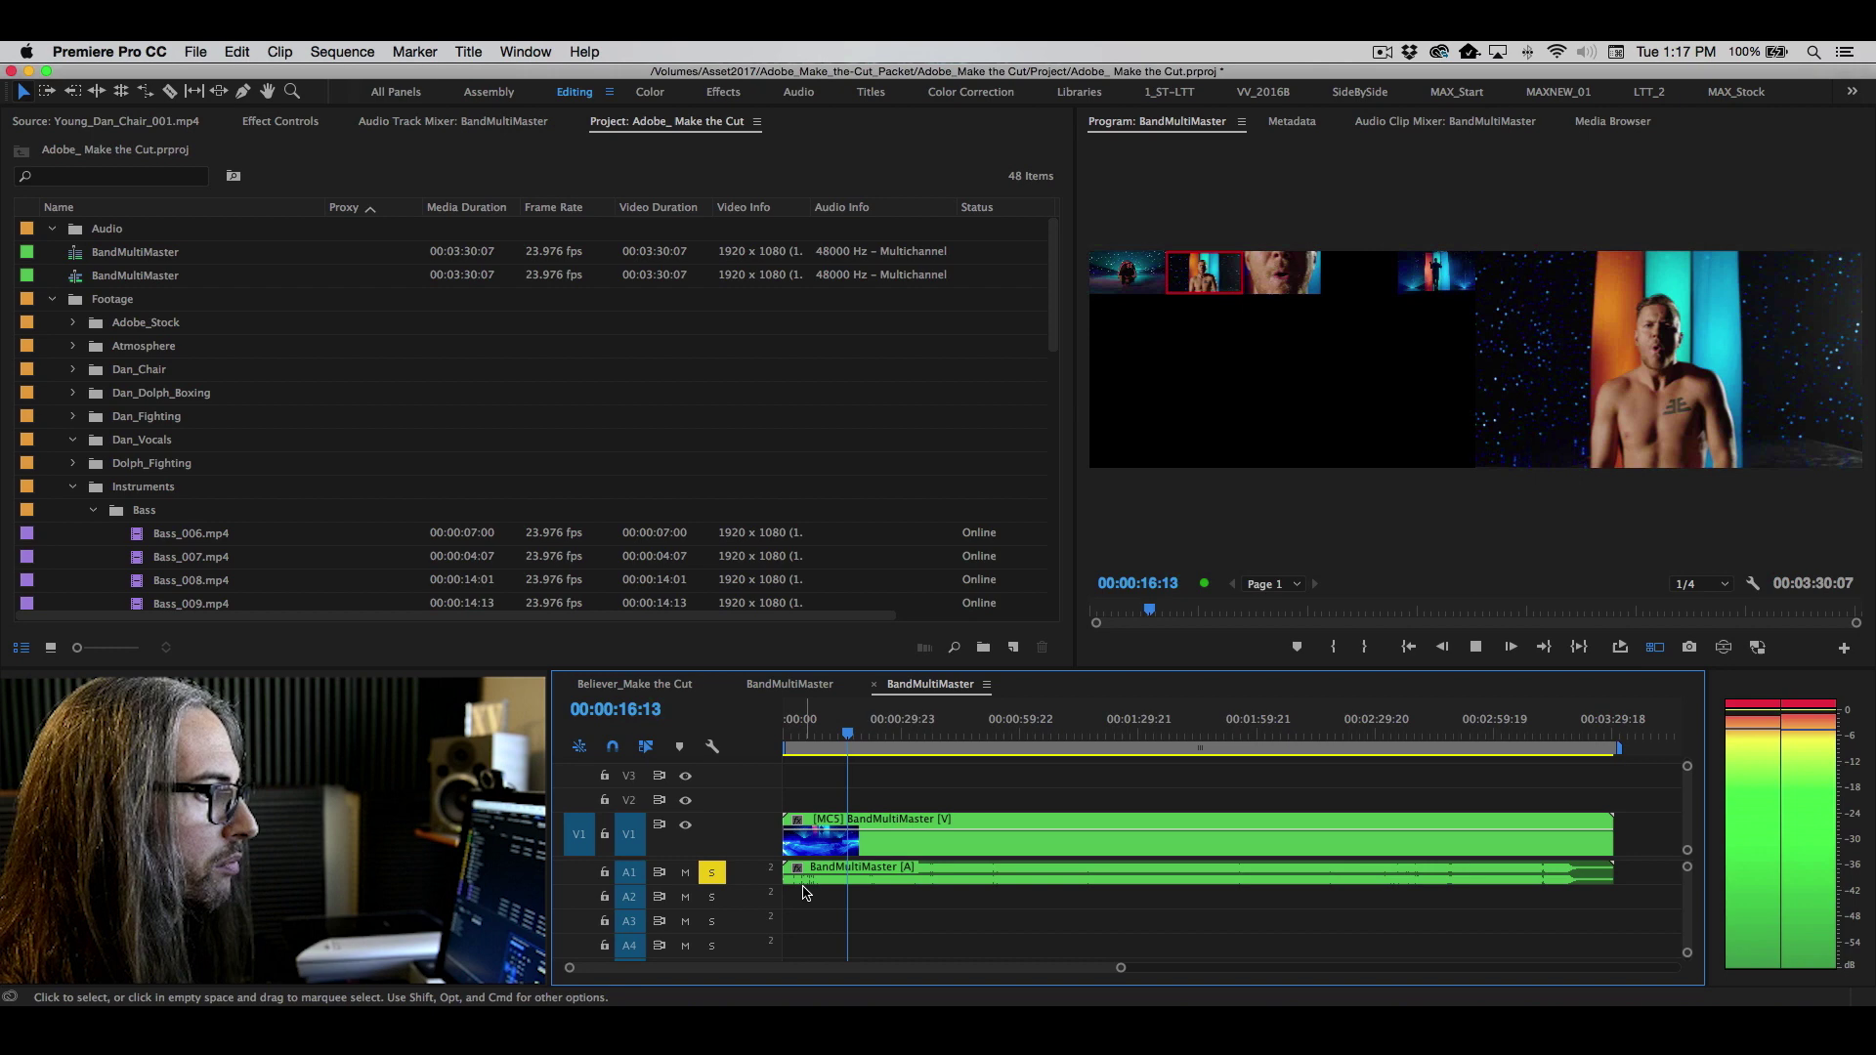
key(3)
key(1)
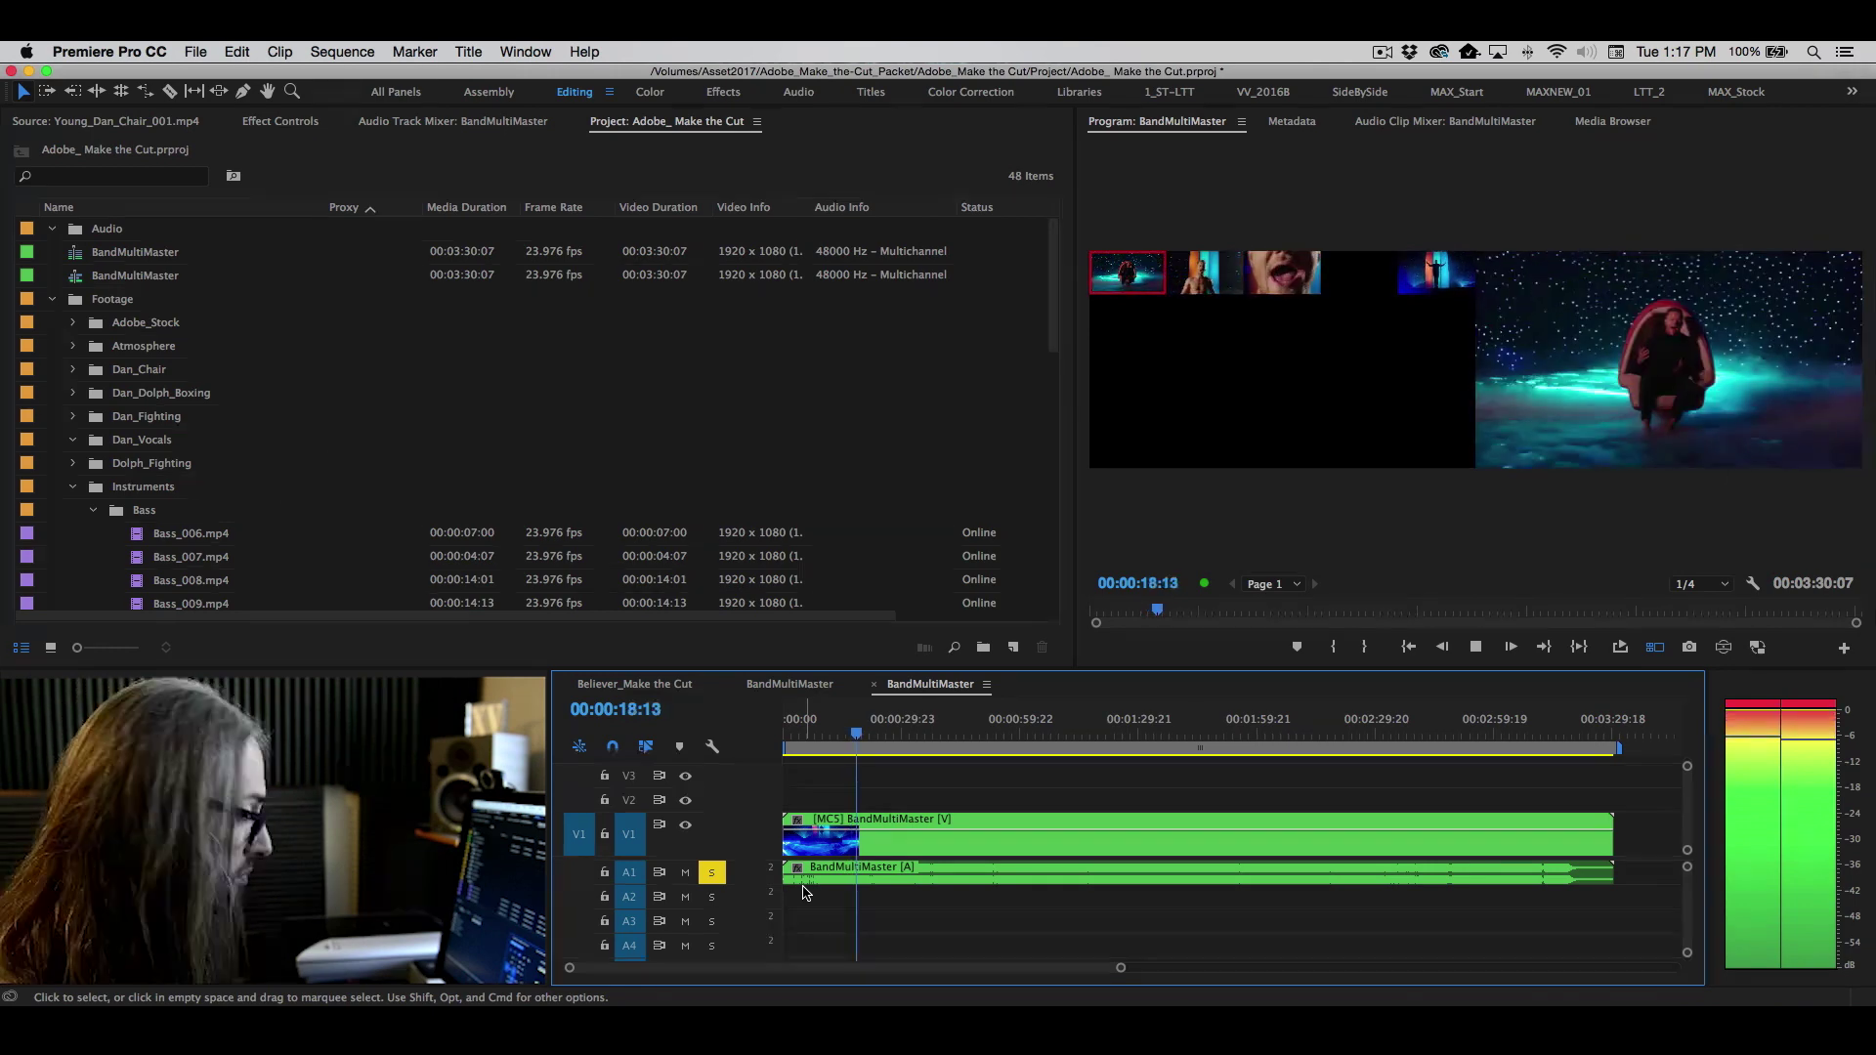
key(4)
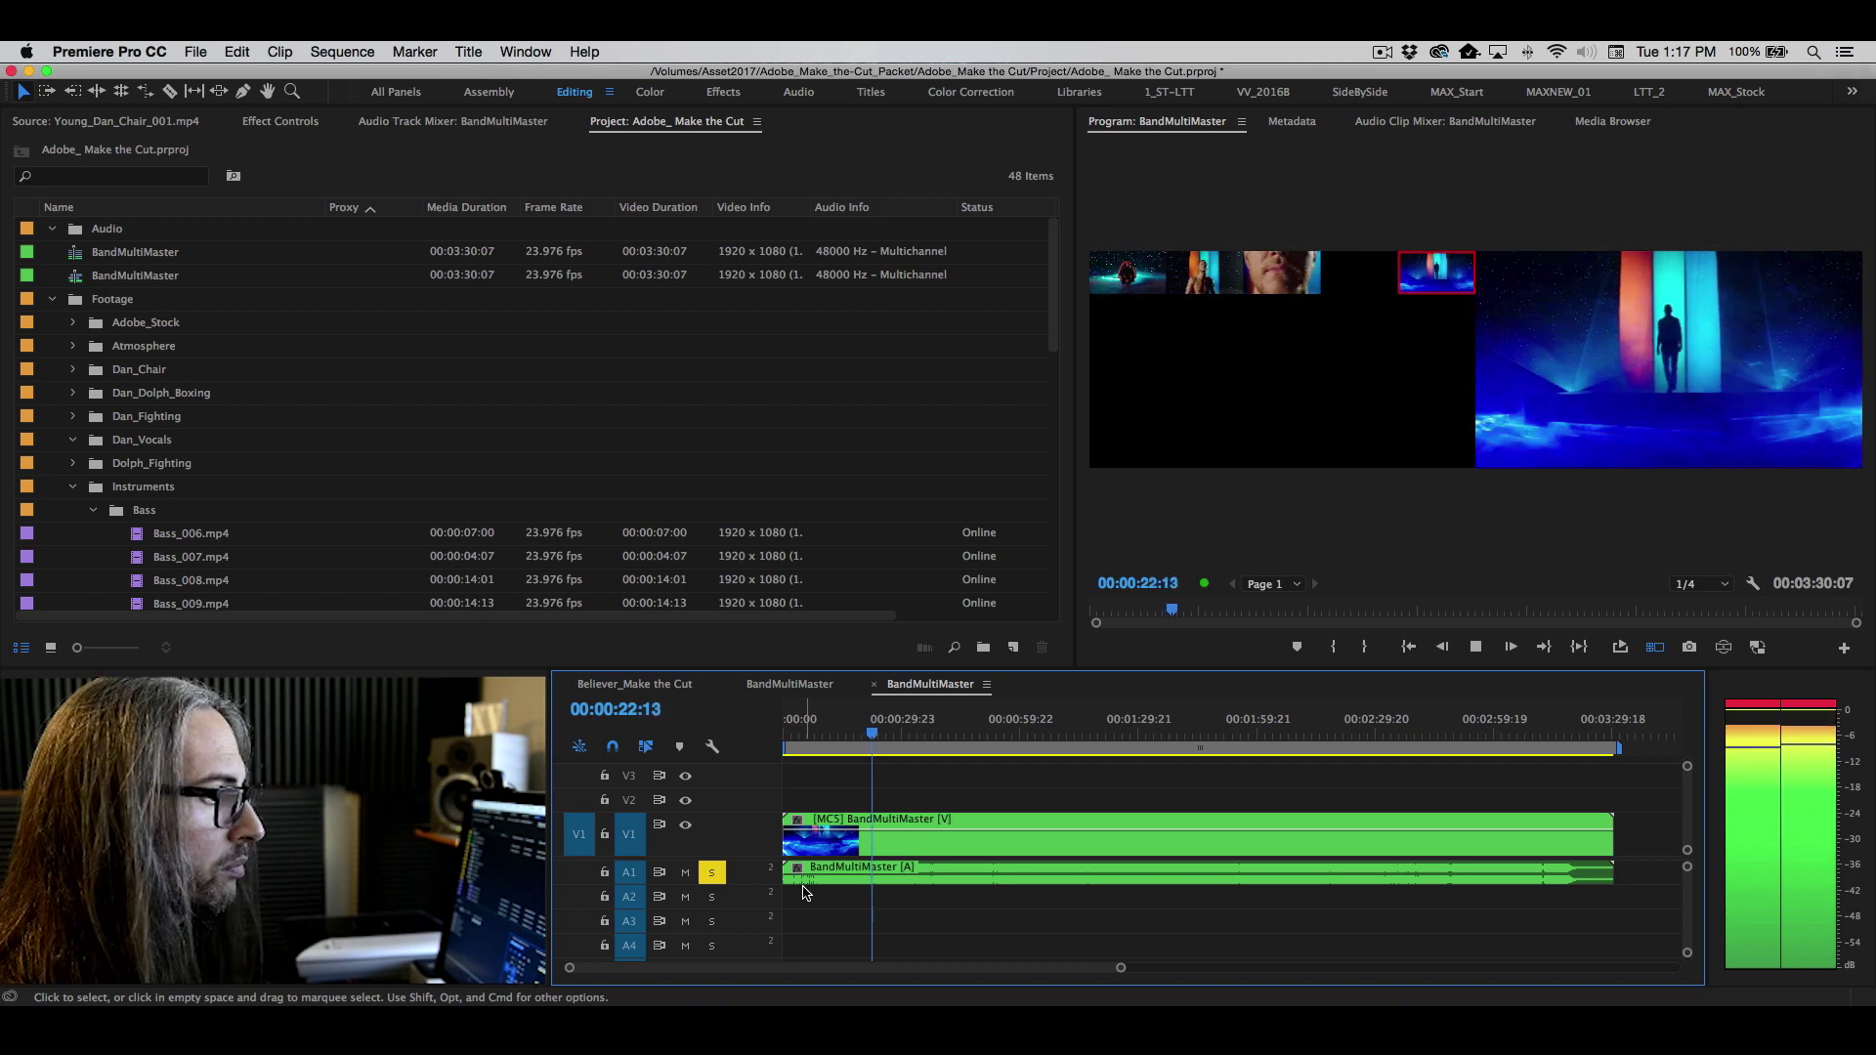
key(2)
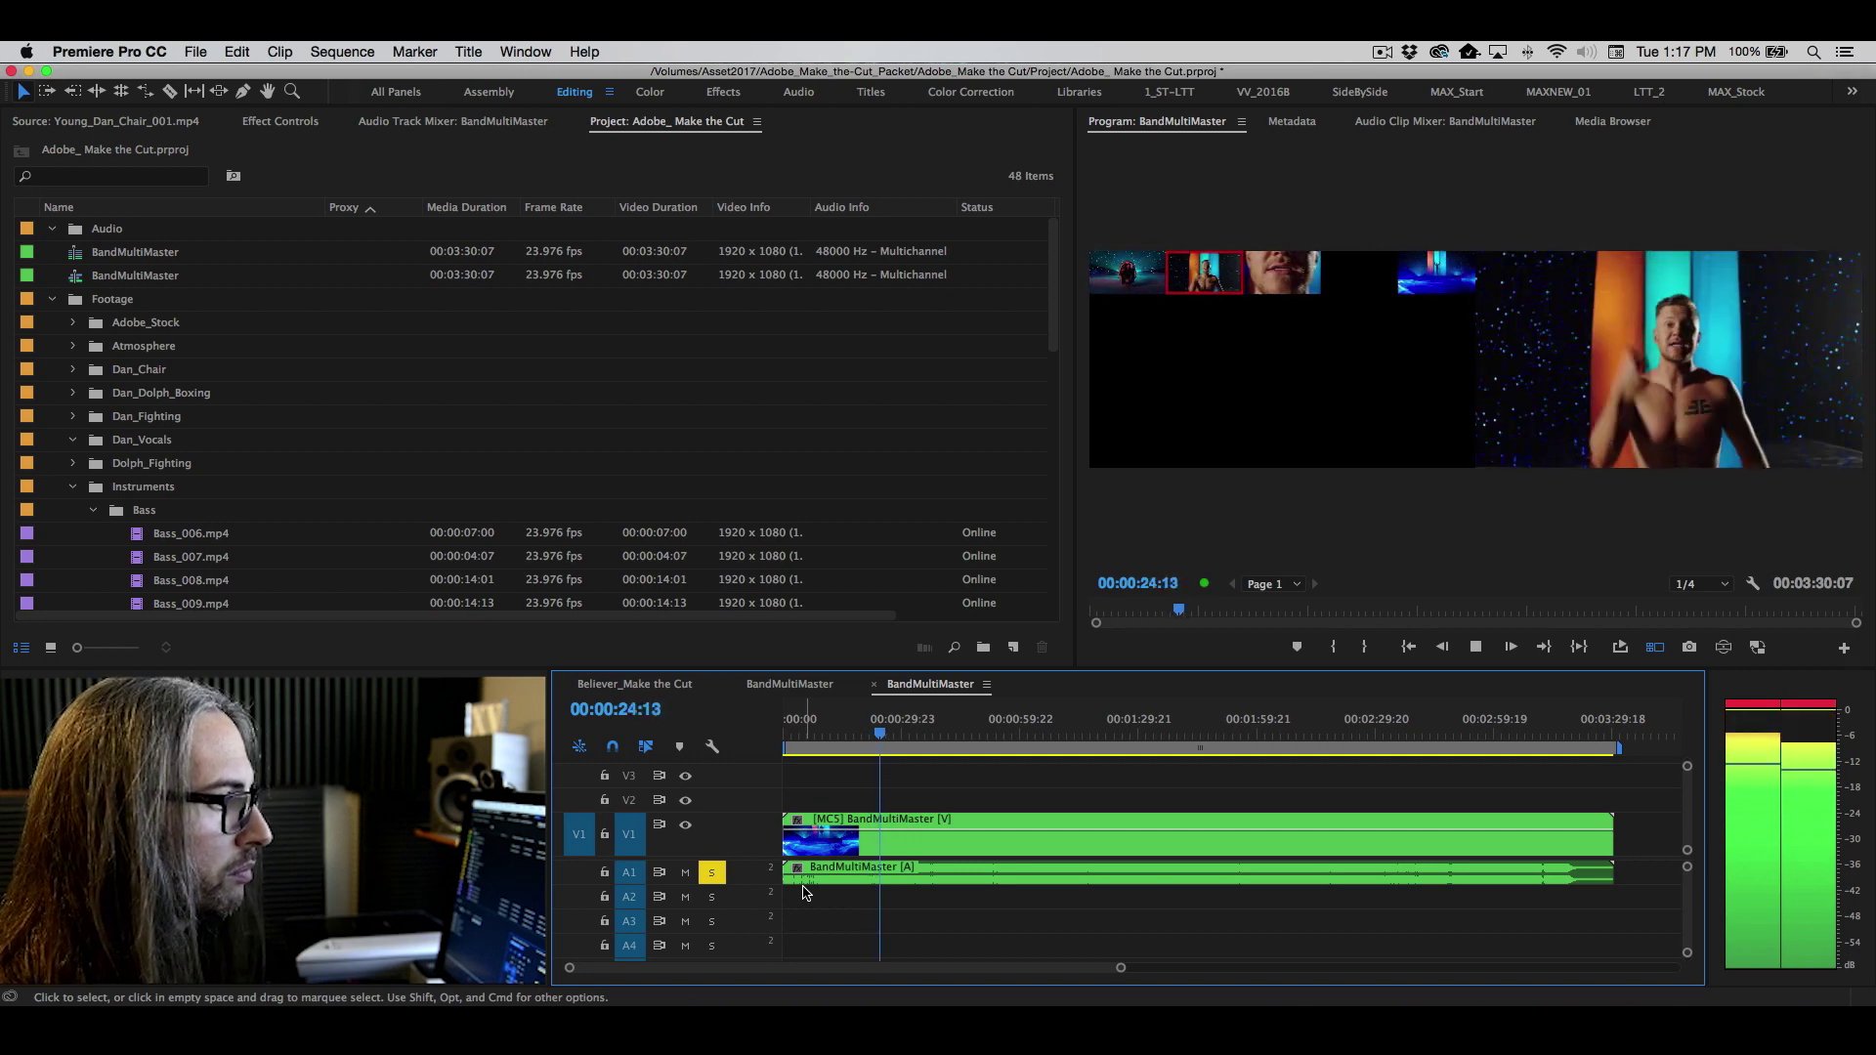
key(3)
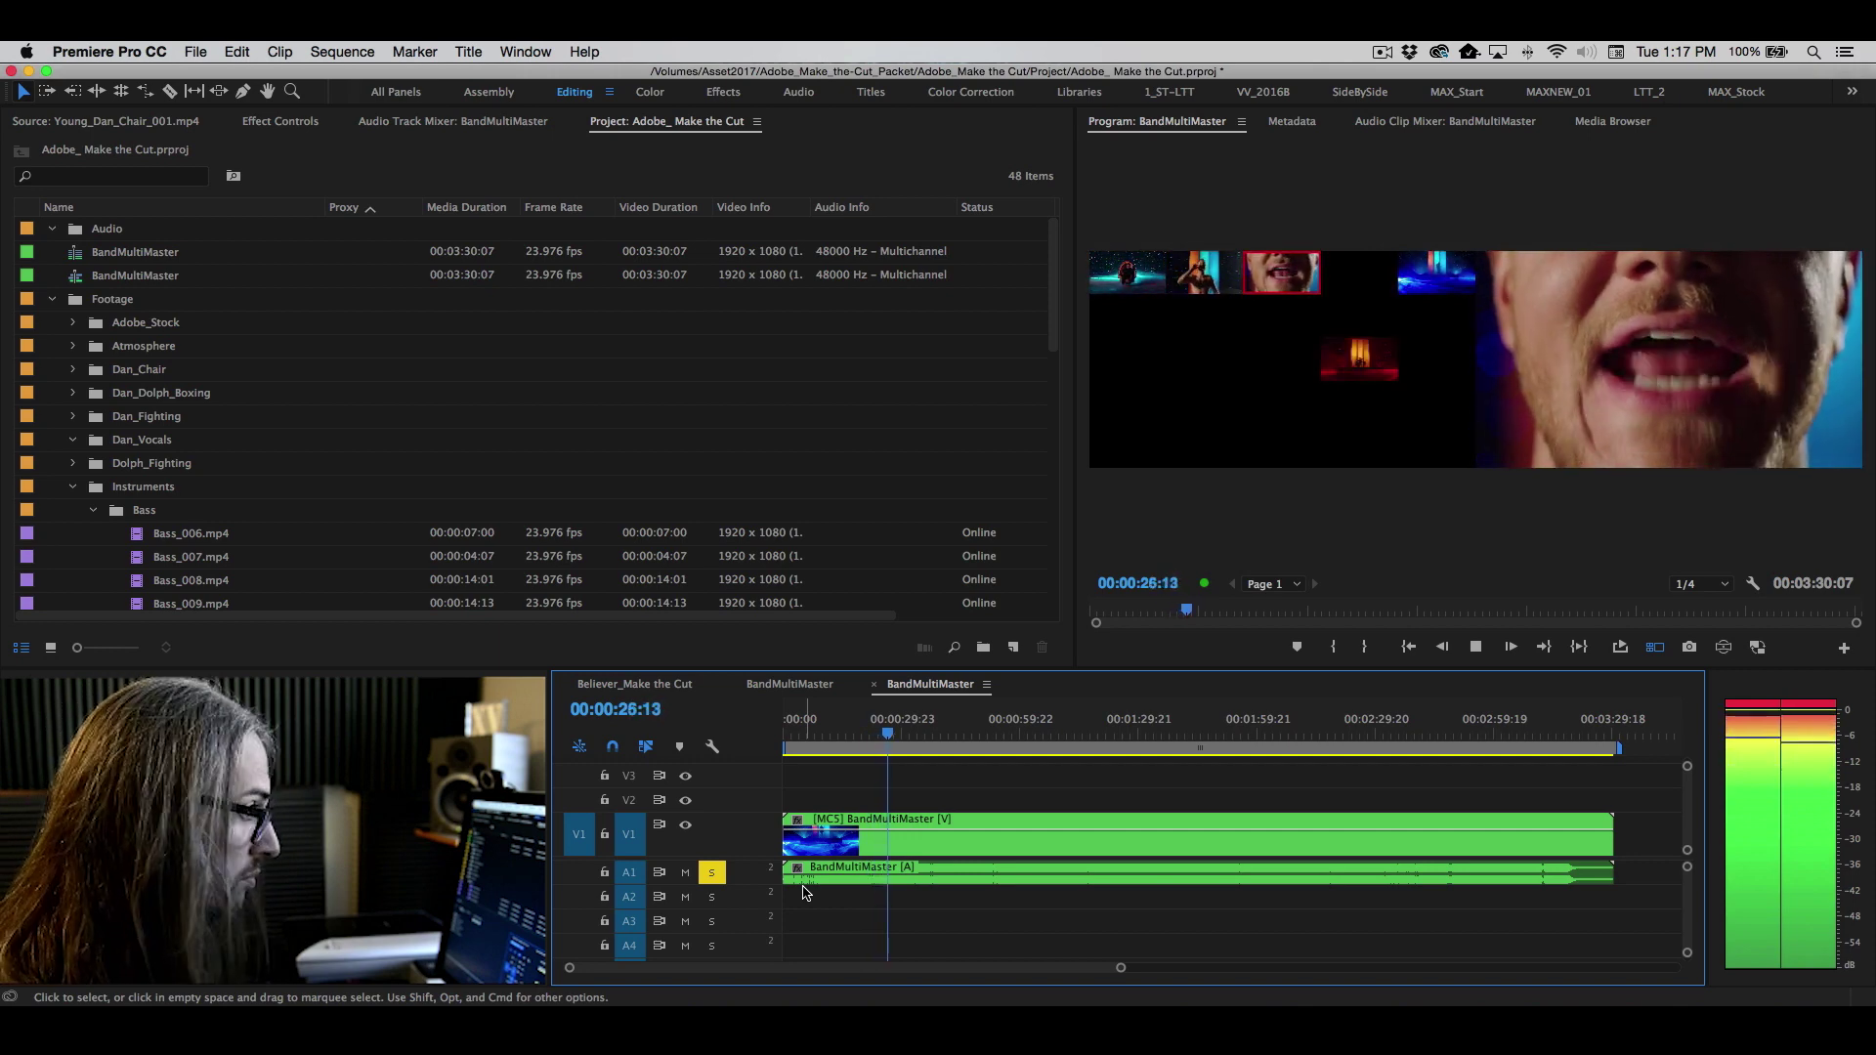
key(space)
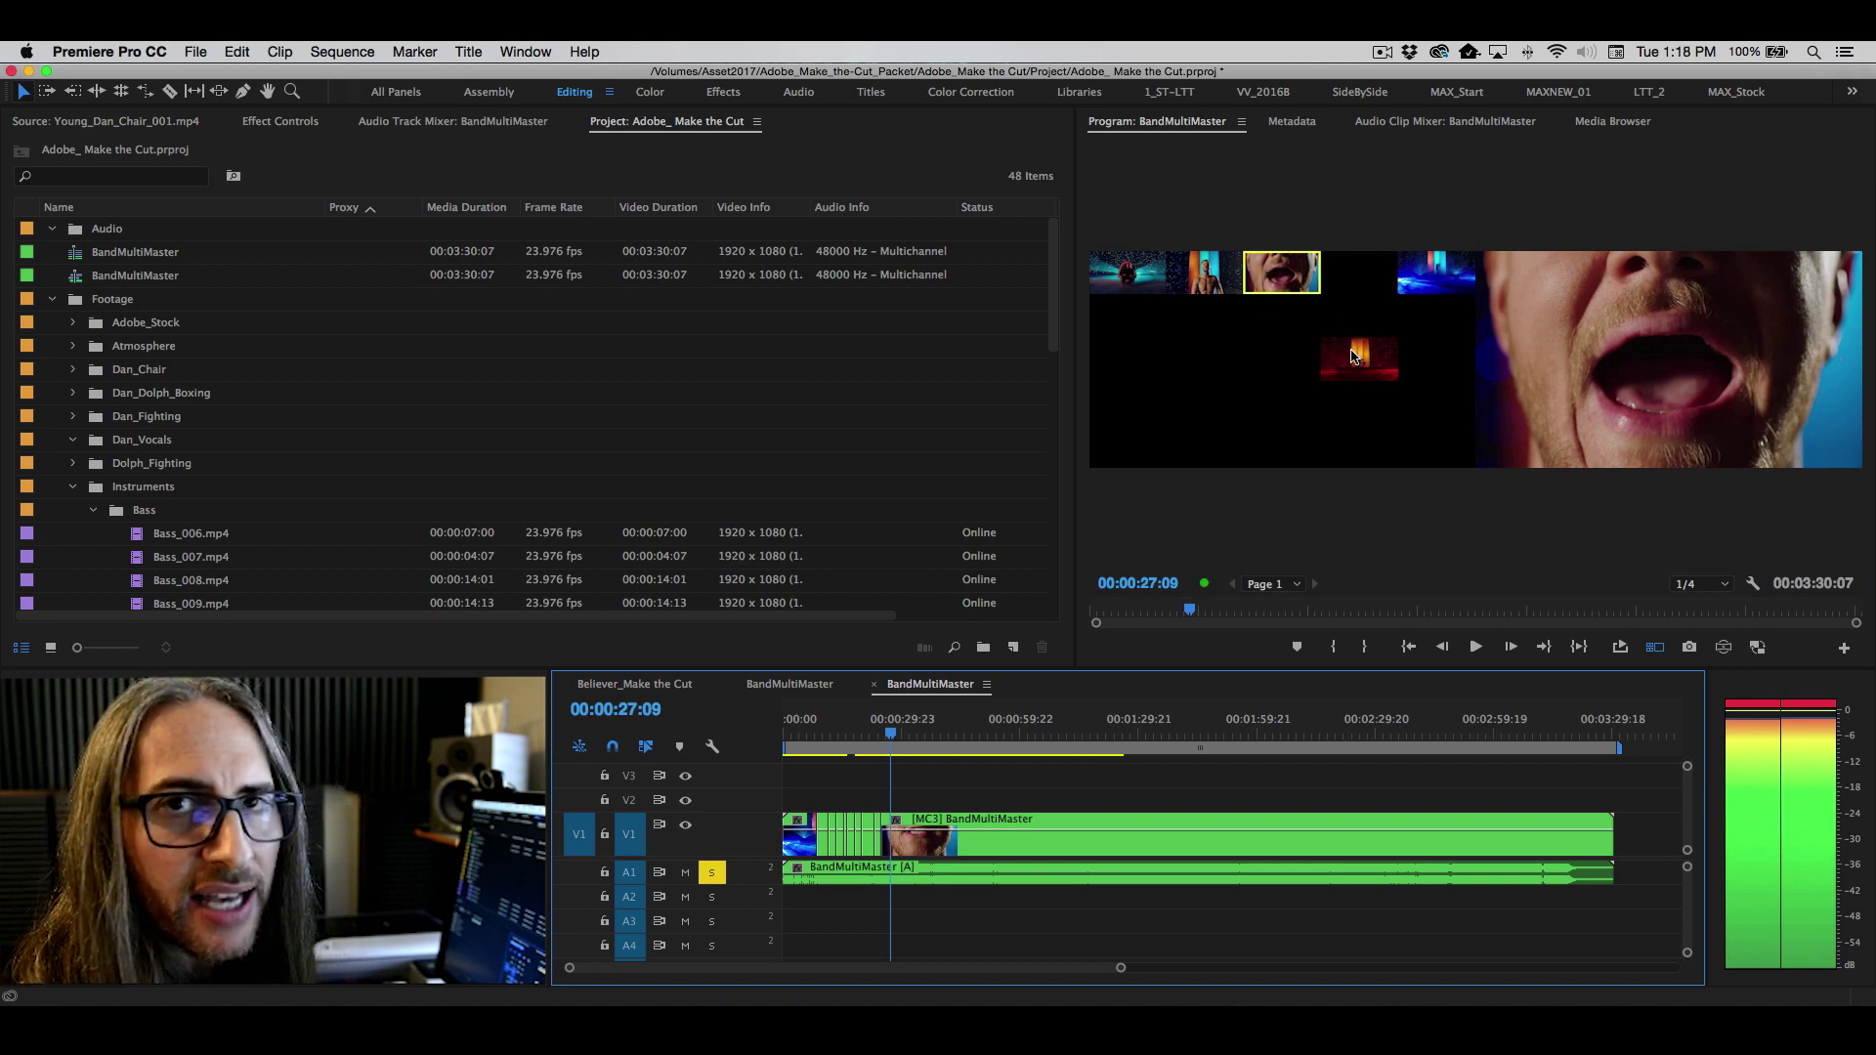
- Review the cuts, then restart playback from 20 seconds
click(885, 734)
key(space)
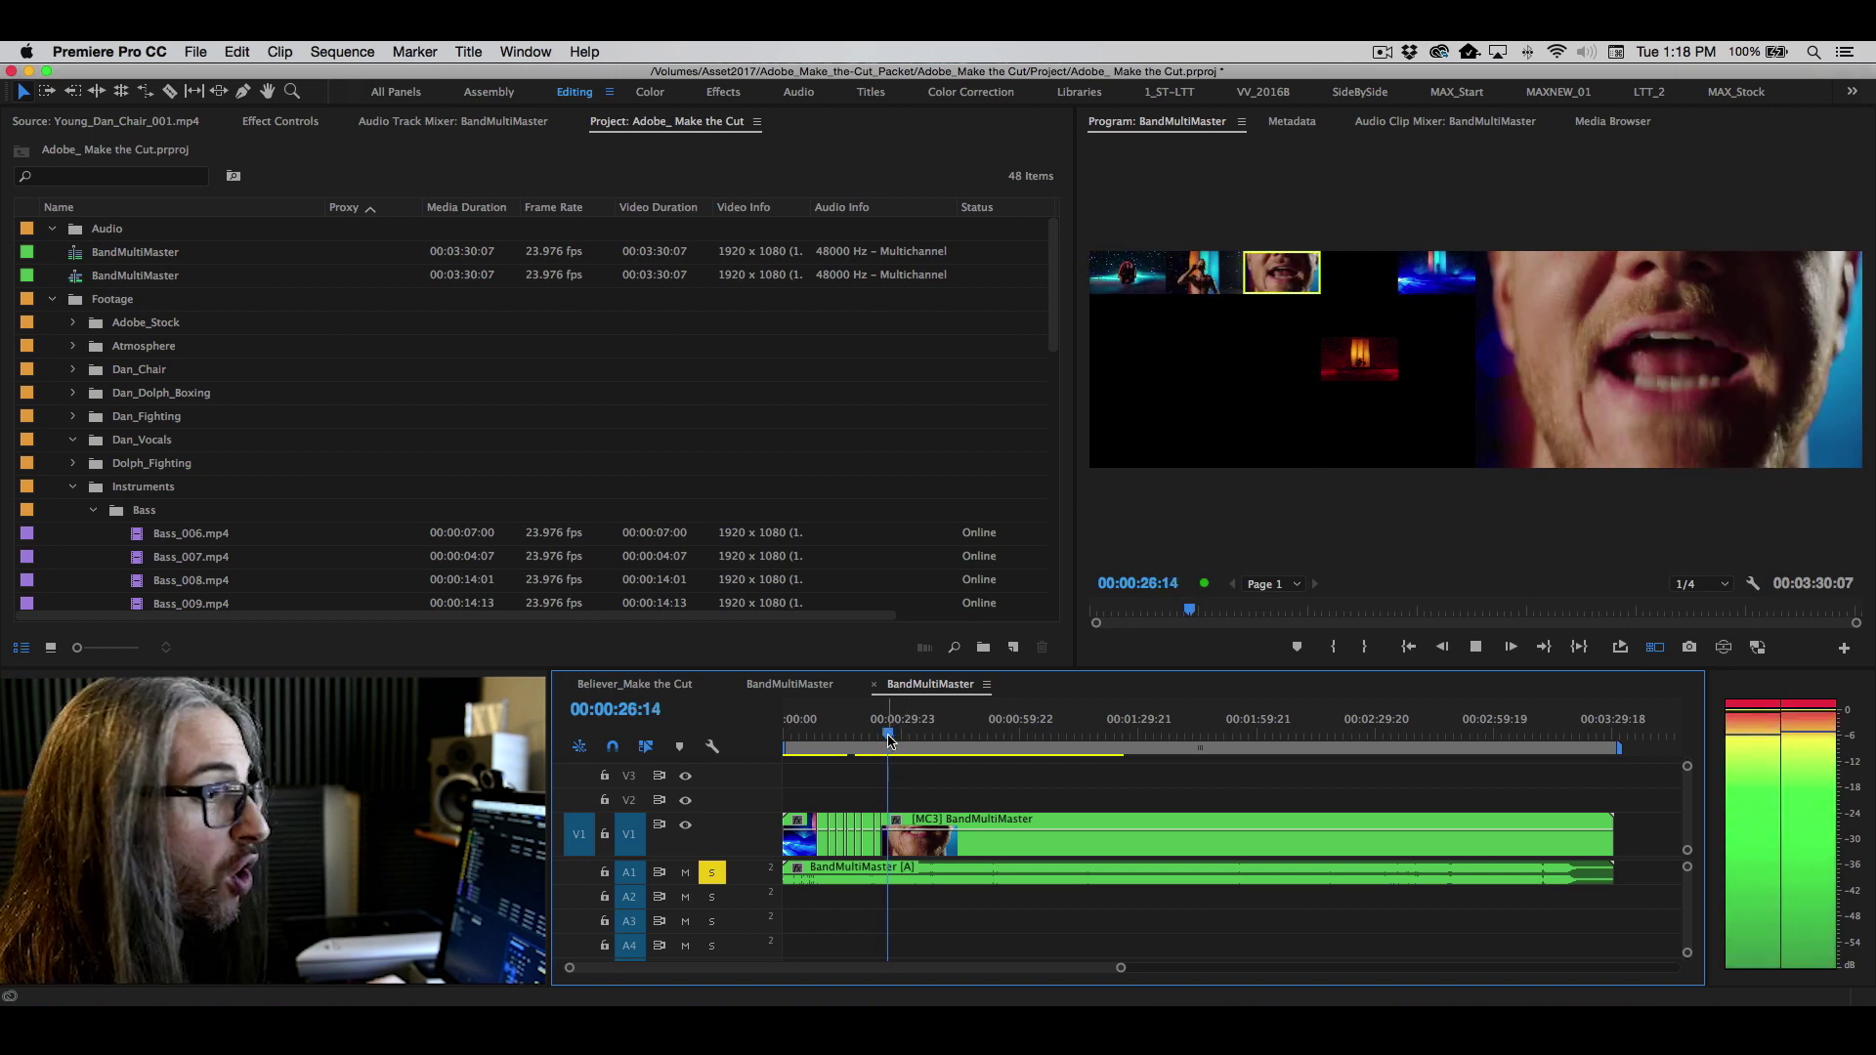
click(864, 735)
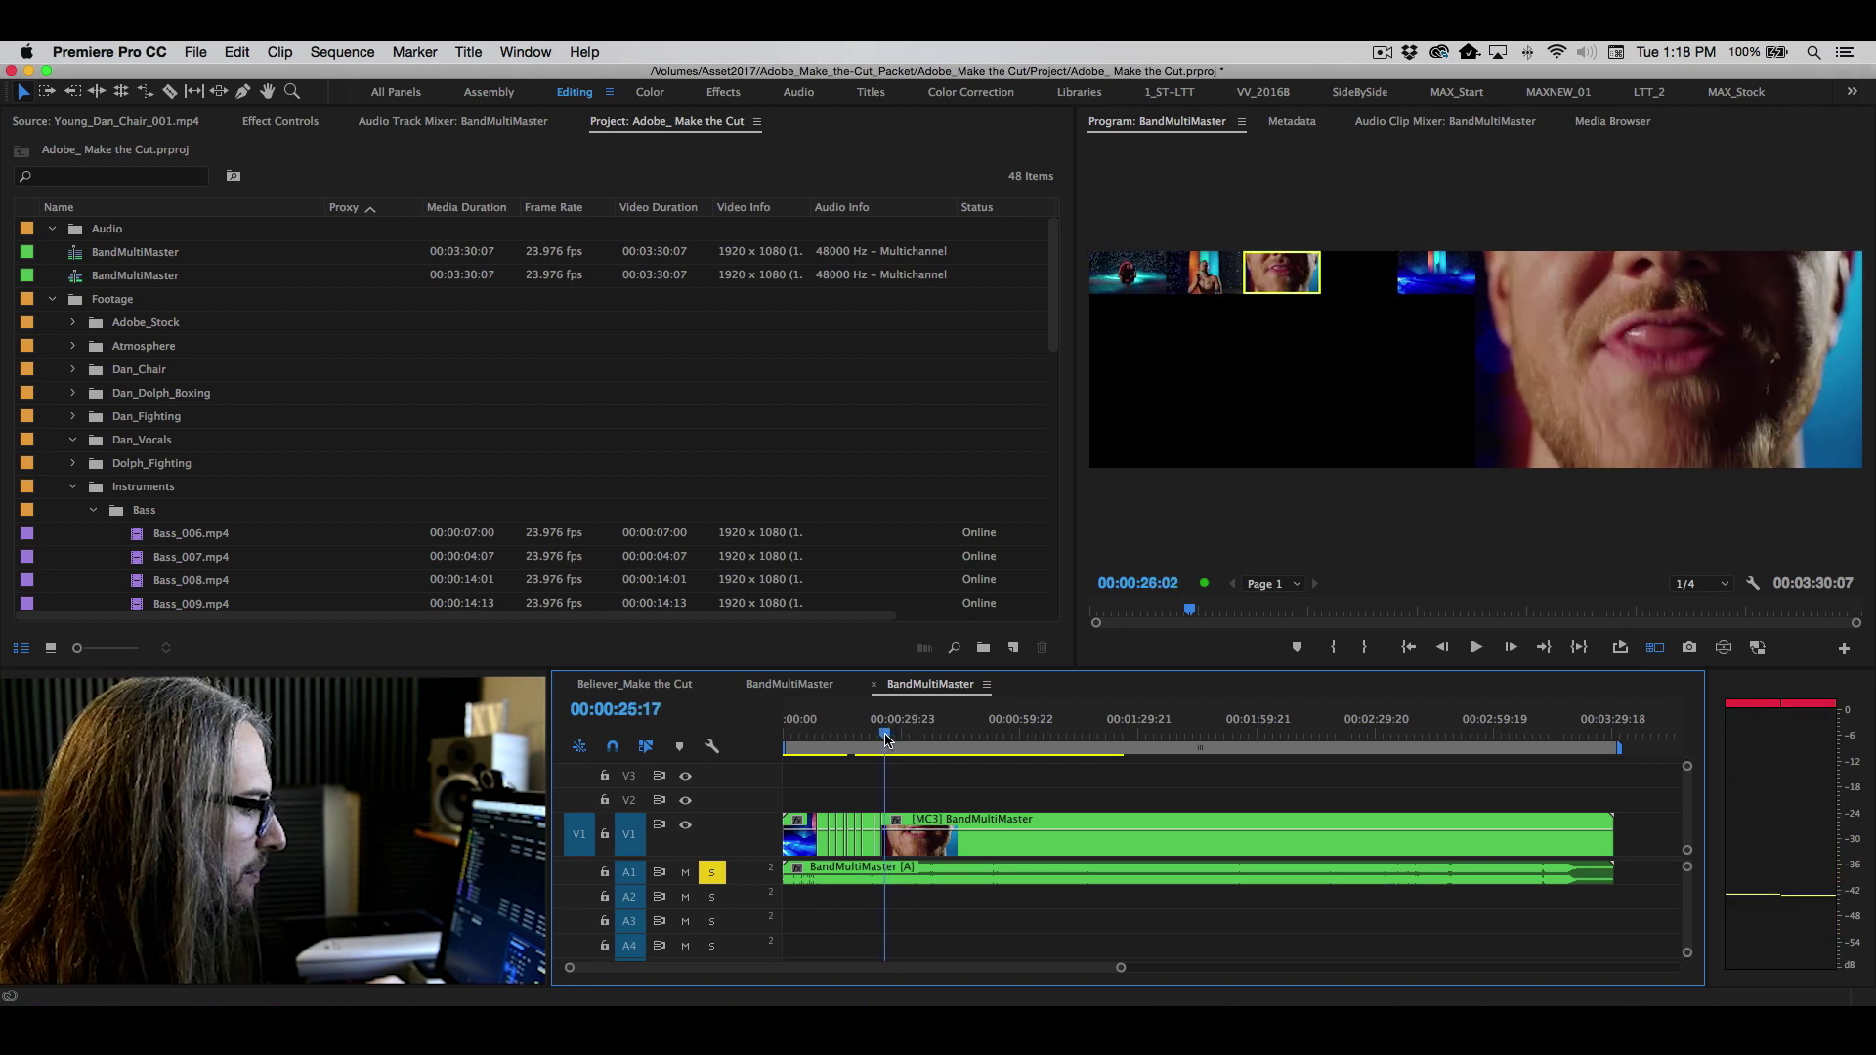
key(space)
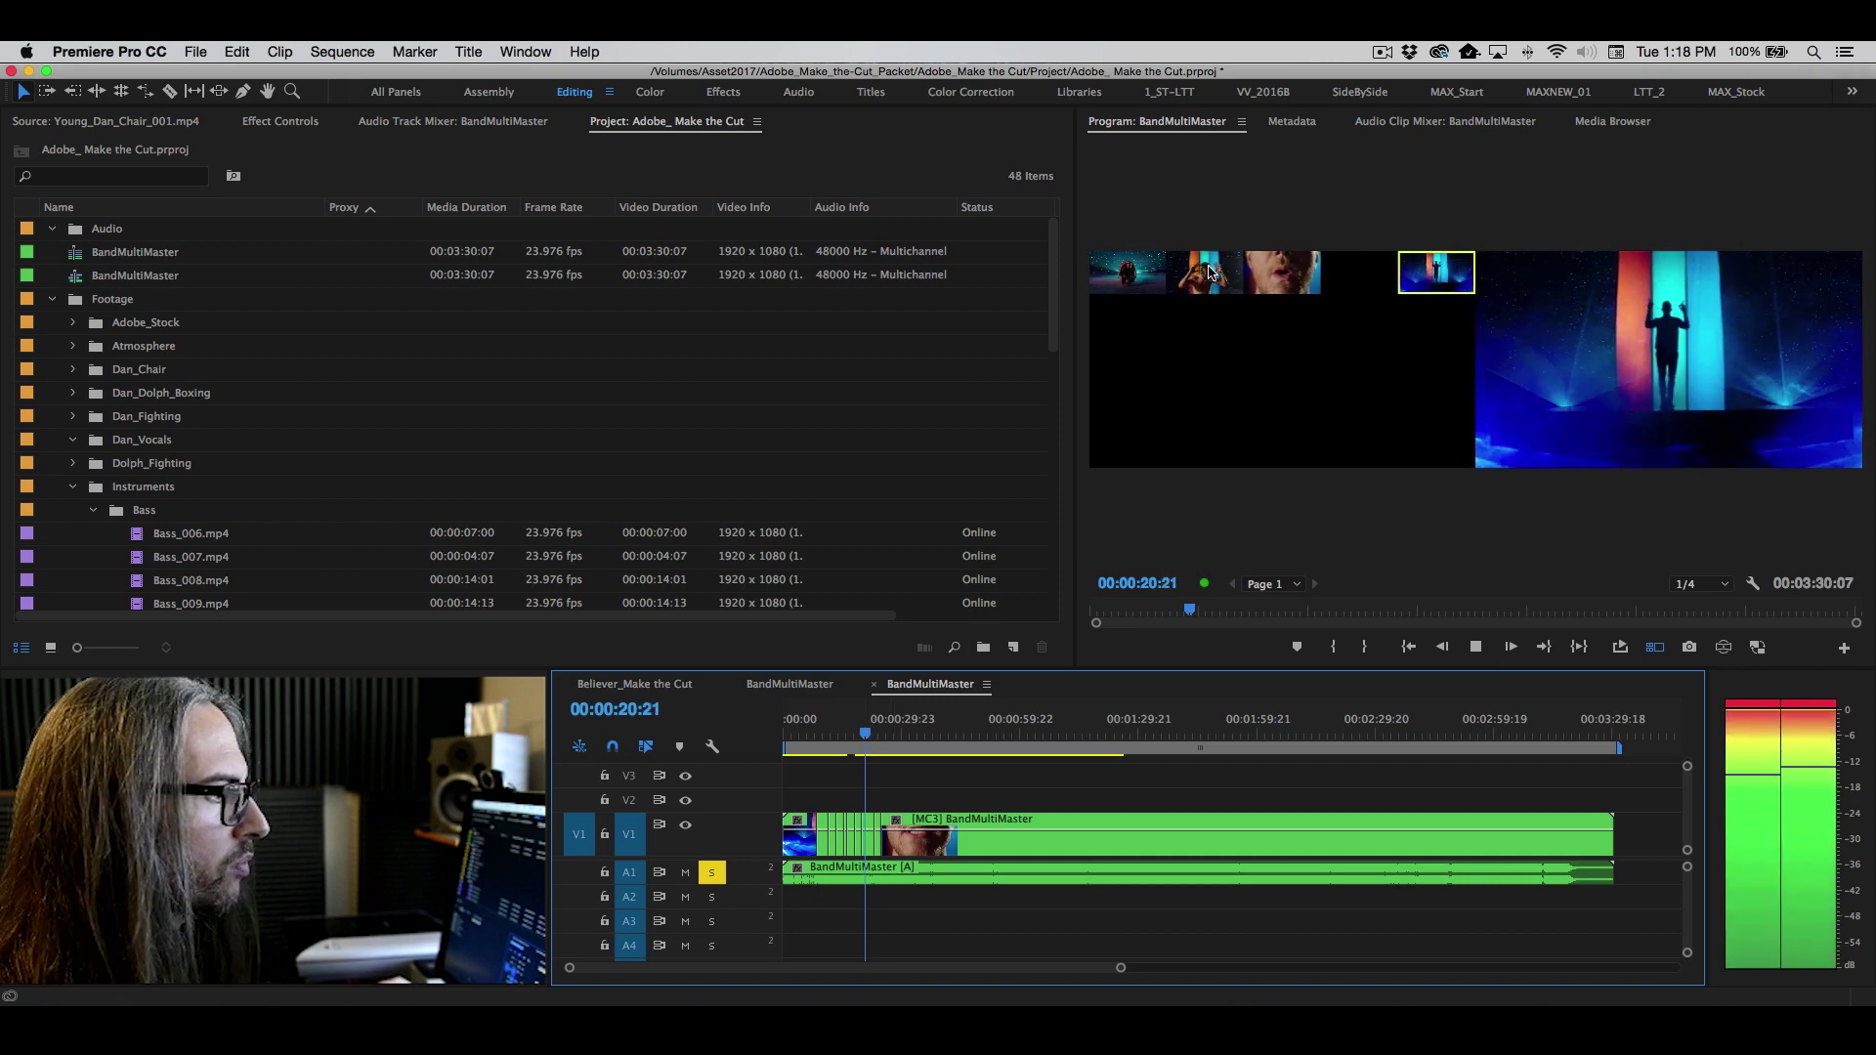
- Record live cuts across singer, close-up, blue stage and drummer angles, then return to 00:00:20:06
click(1212, 272)
click(1282, 272)
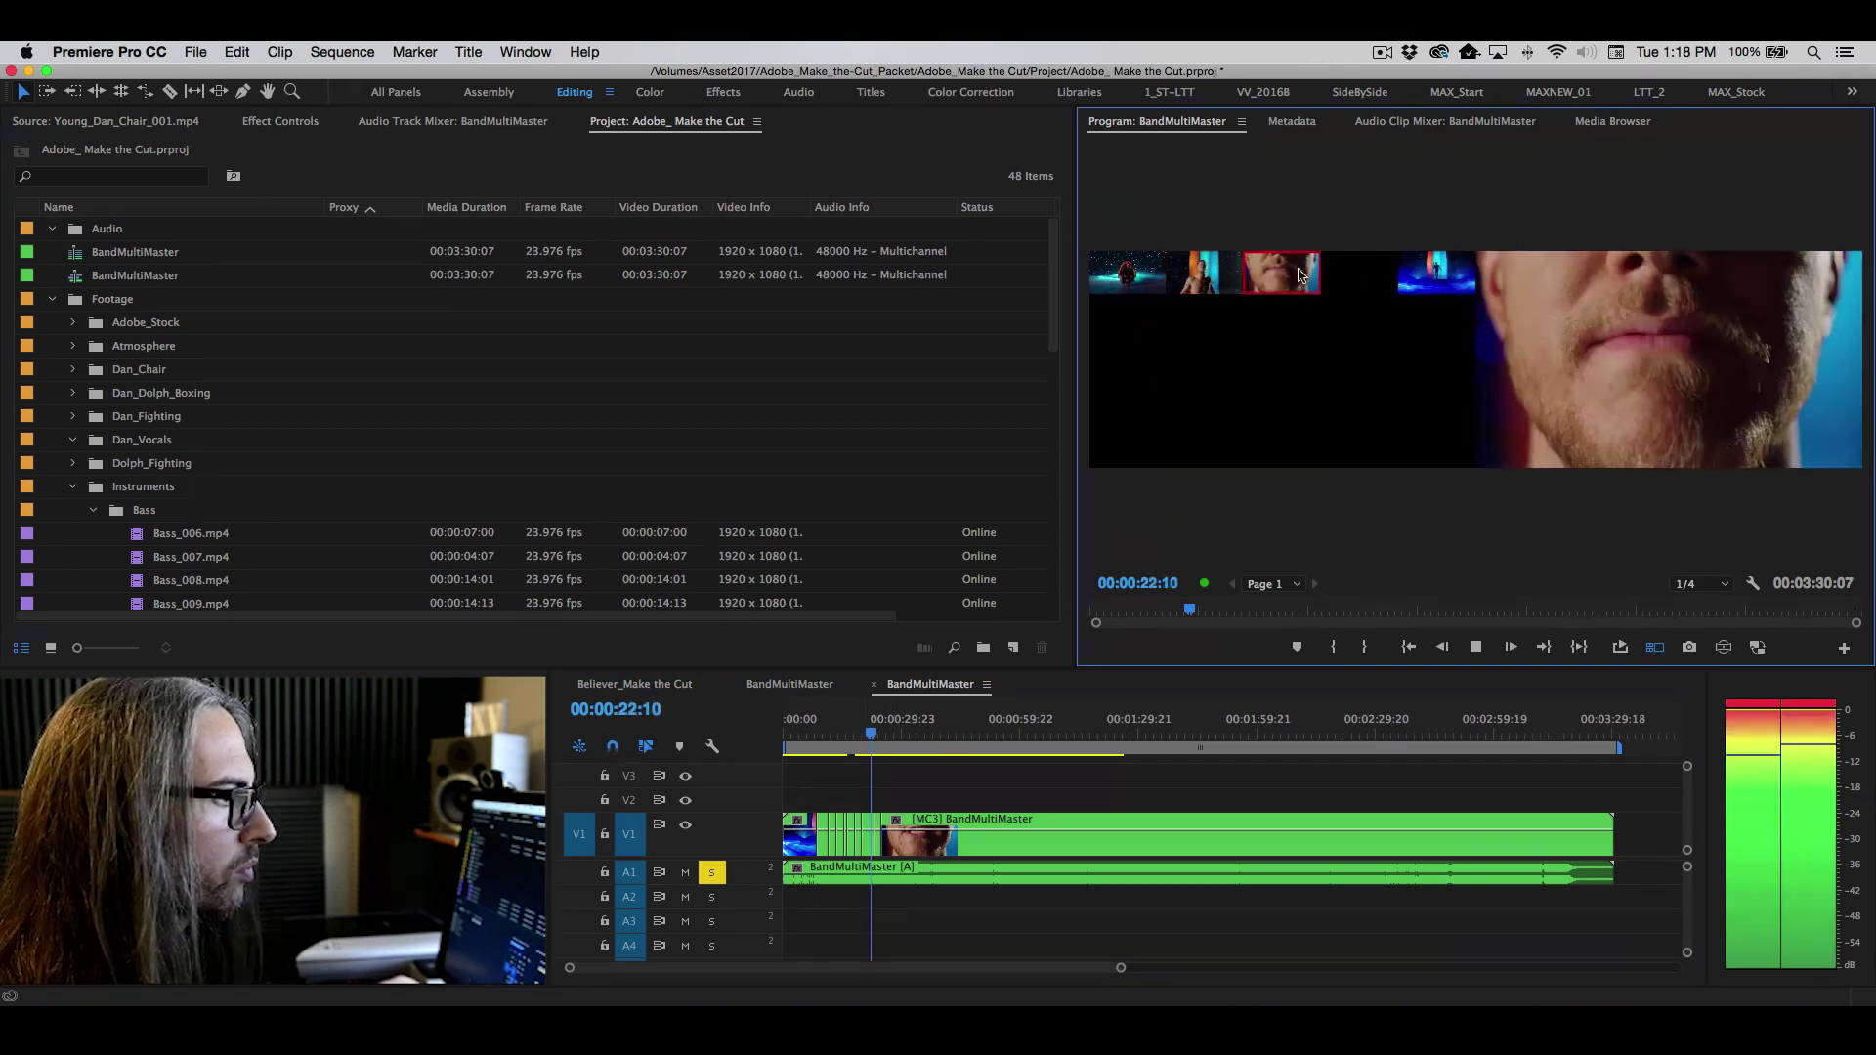
click(1437, 277)
click(1262, 272)
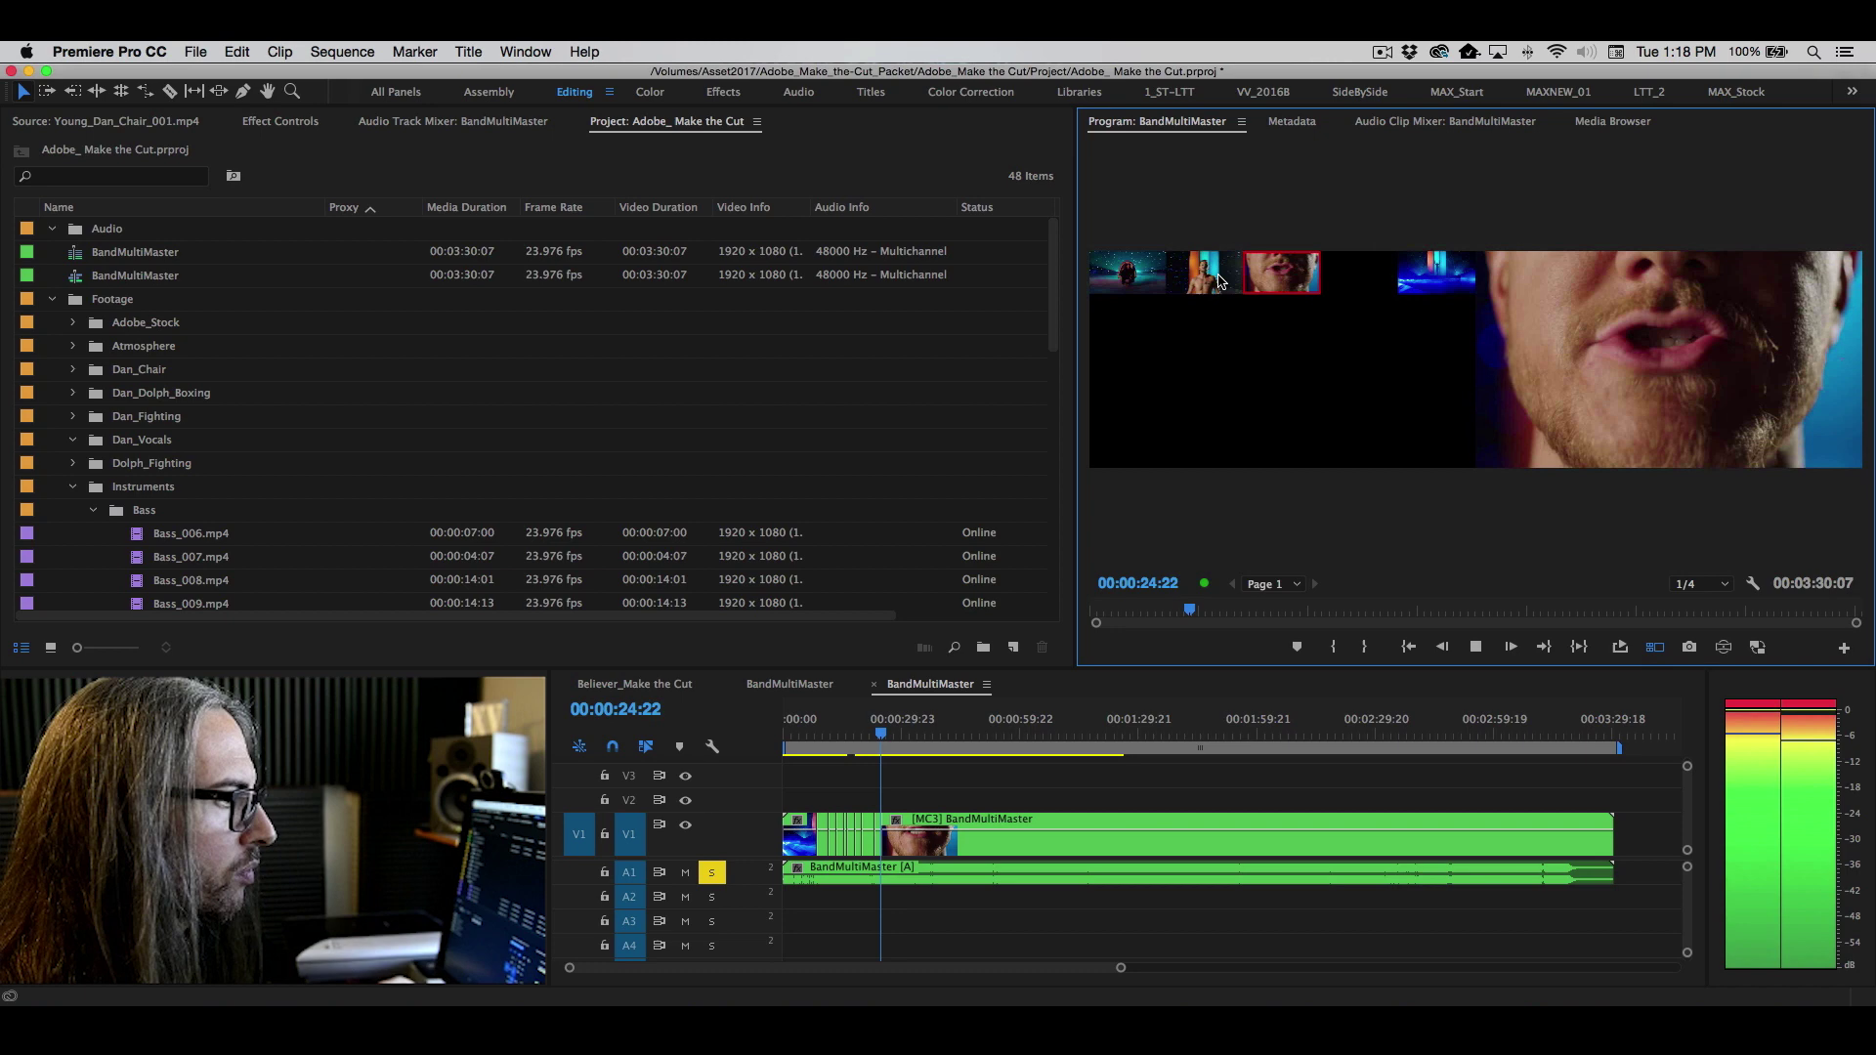
click(1228, 283)
click(1282, 272)
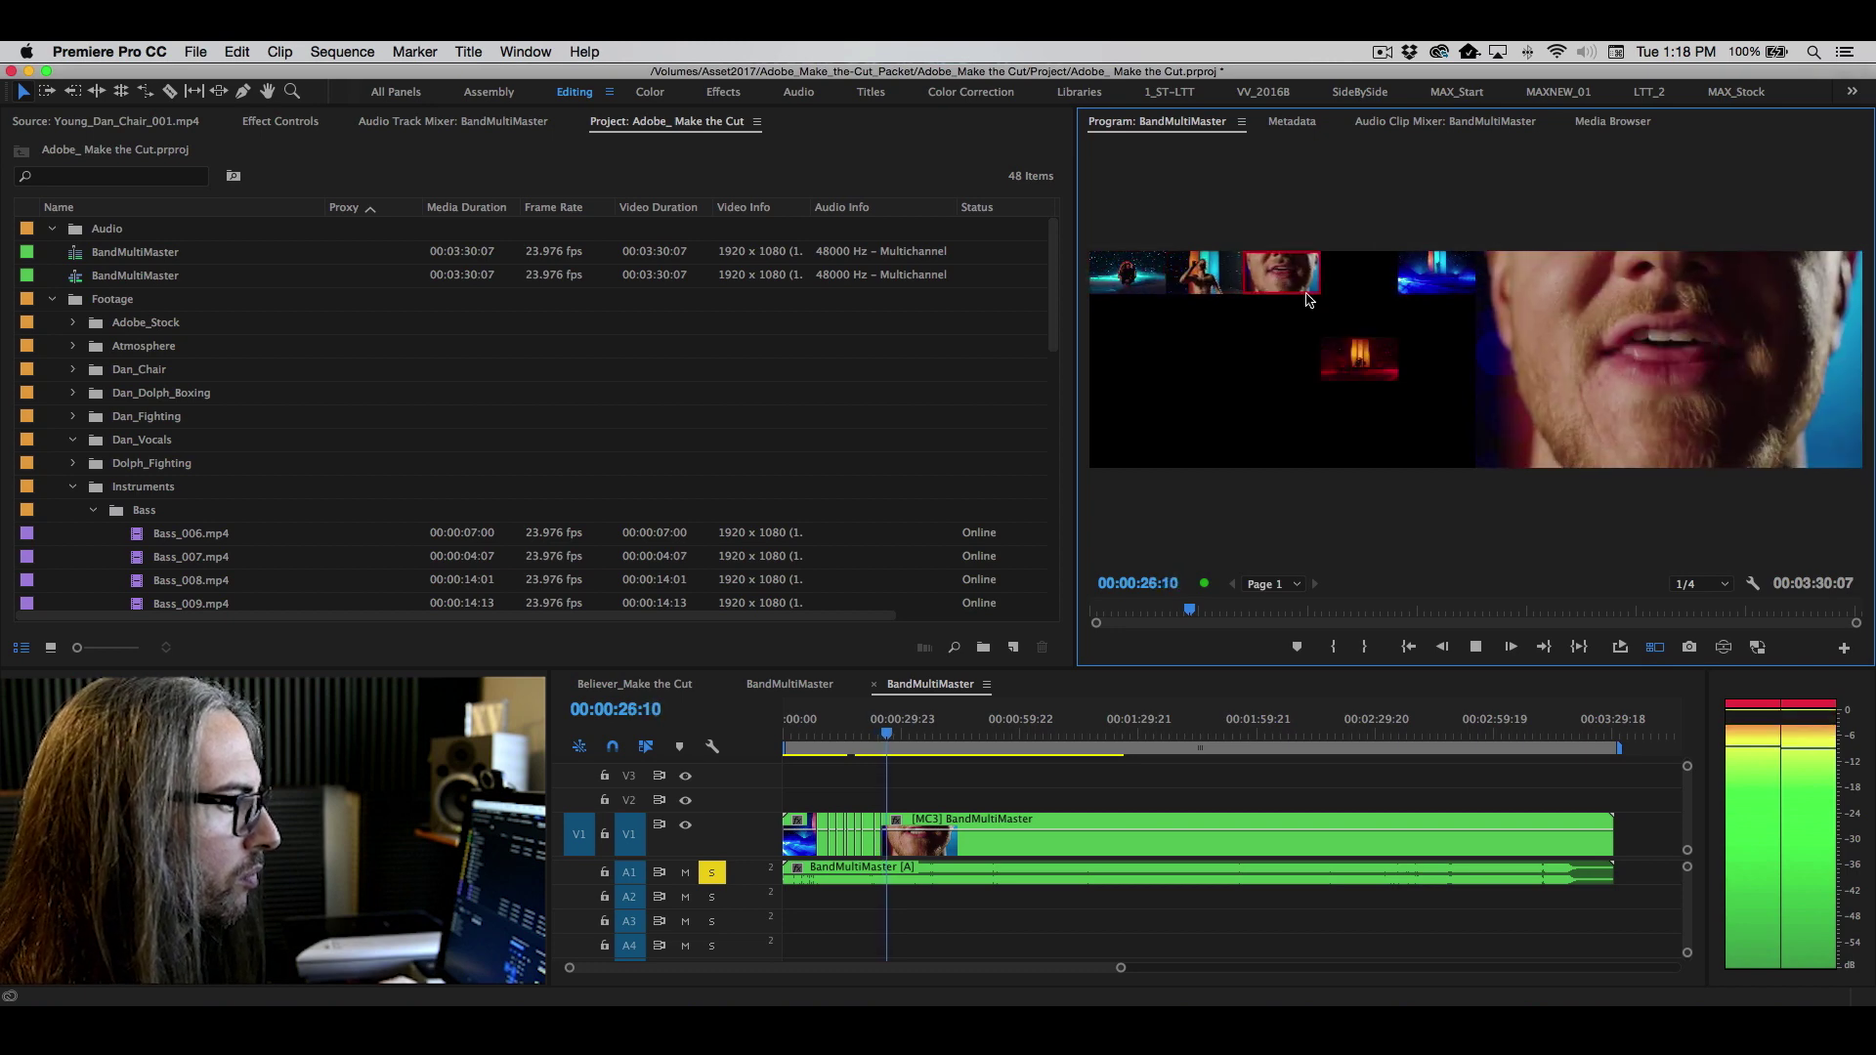
click(1361, 359)
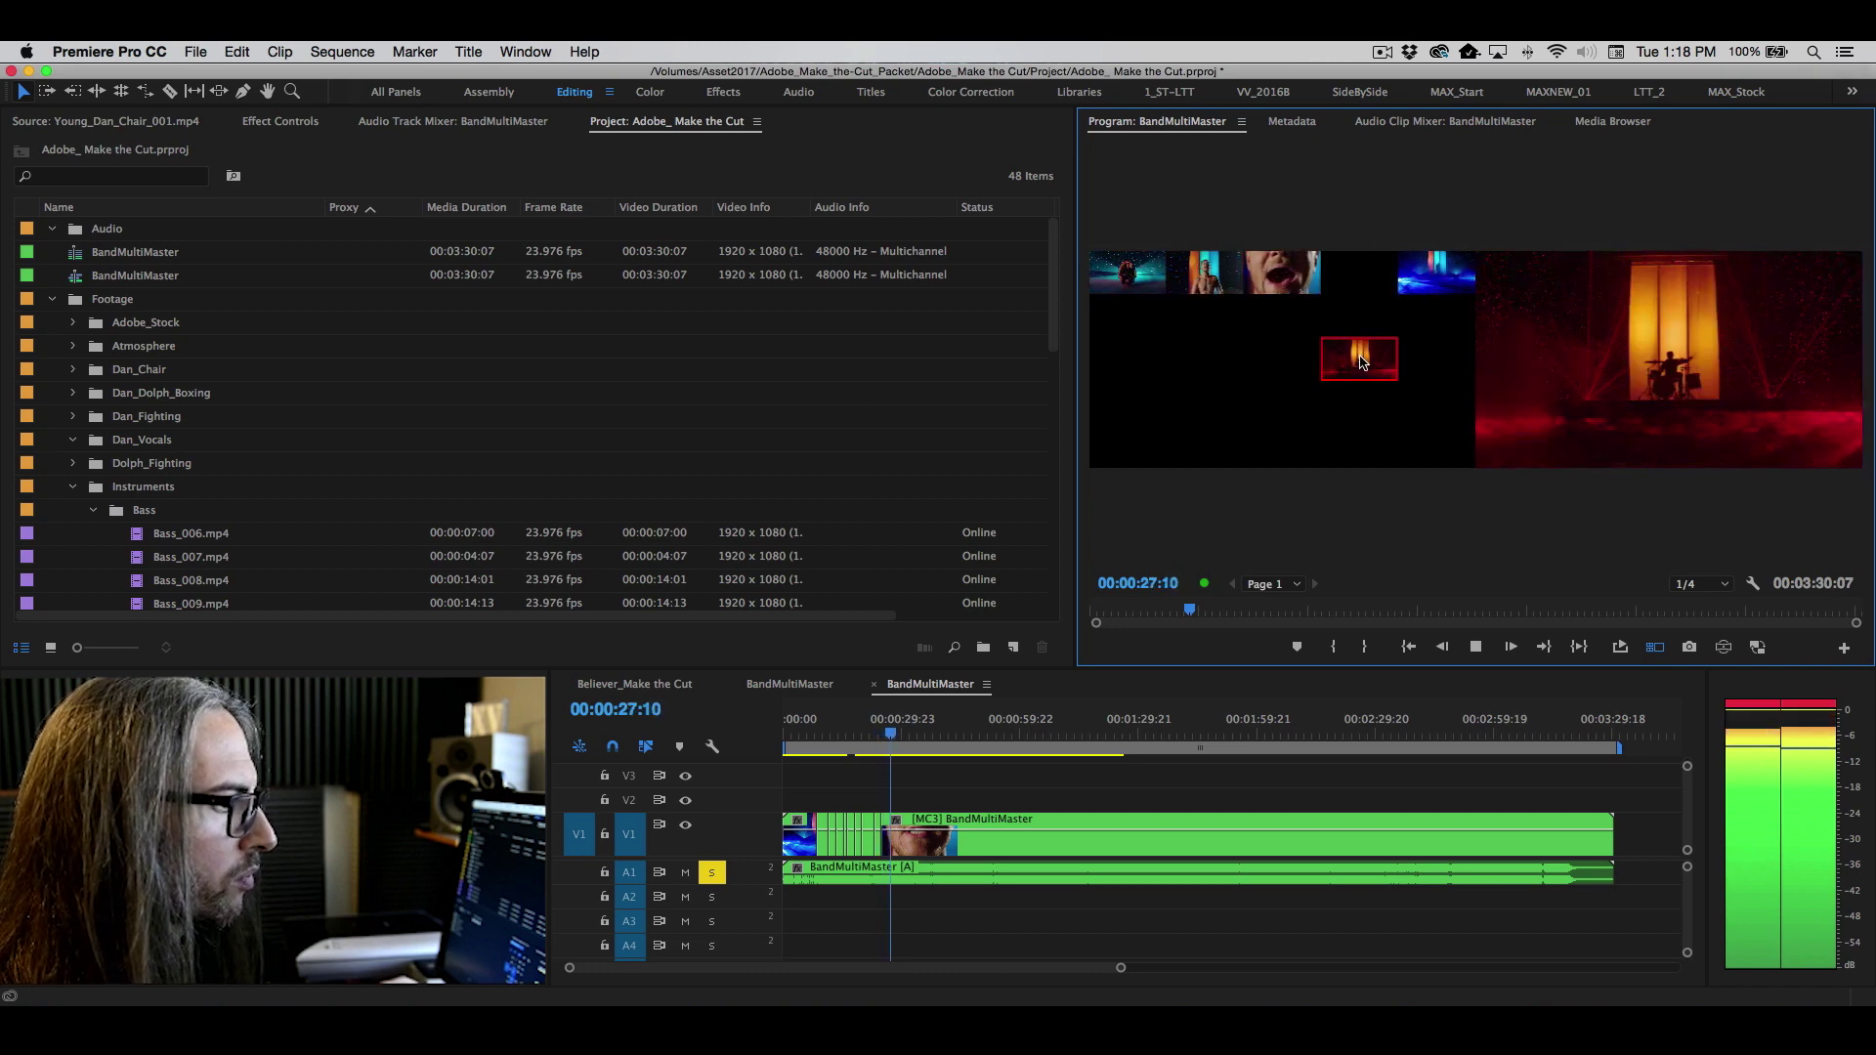
click(1438, 281)
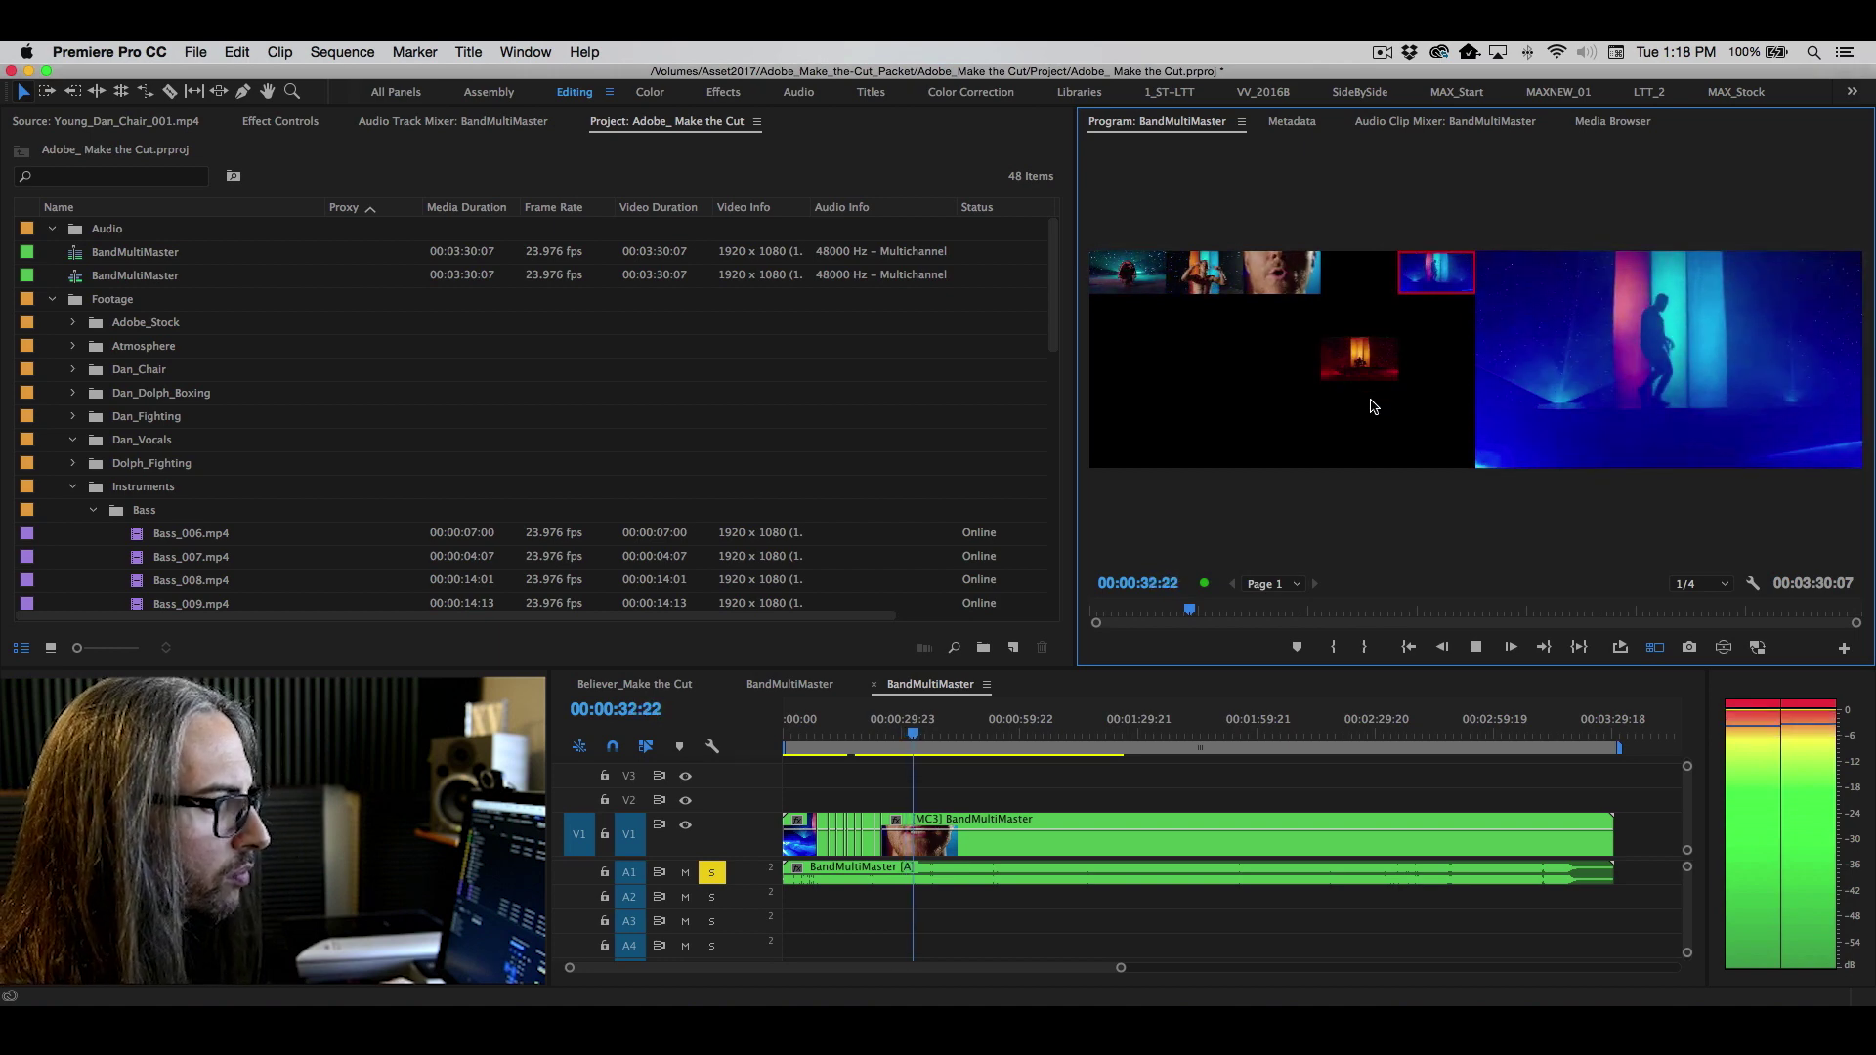
key(space)
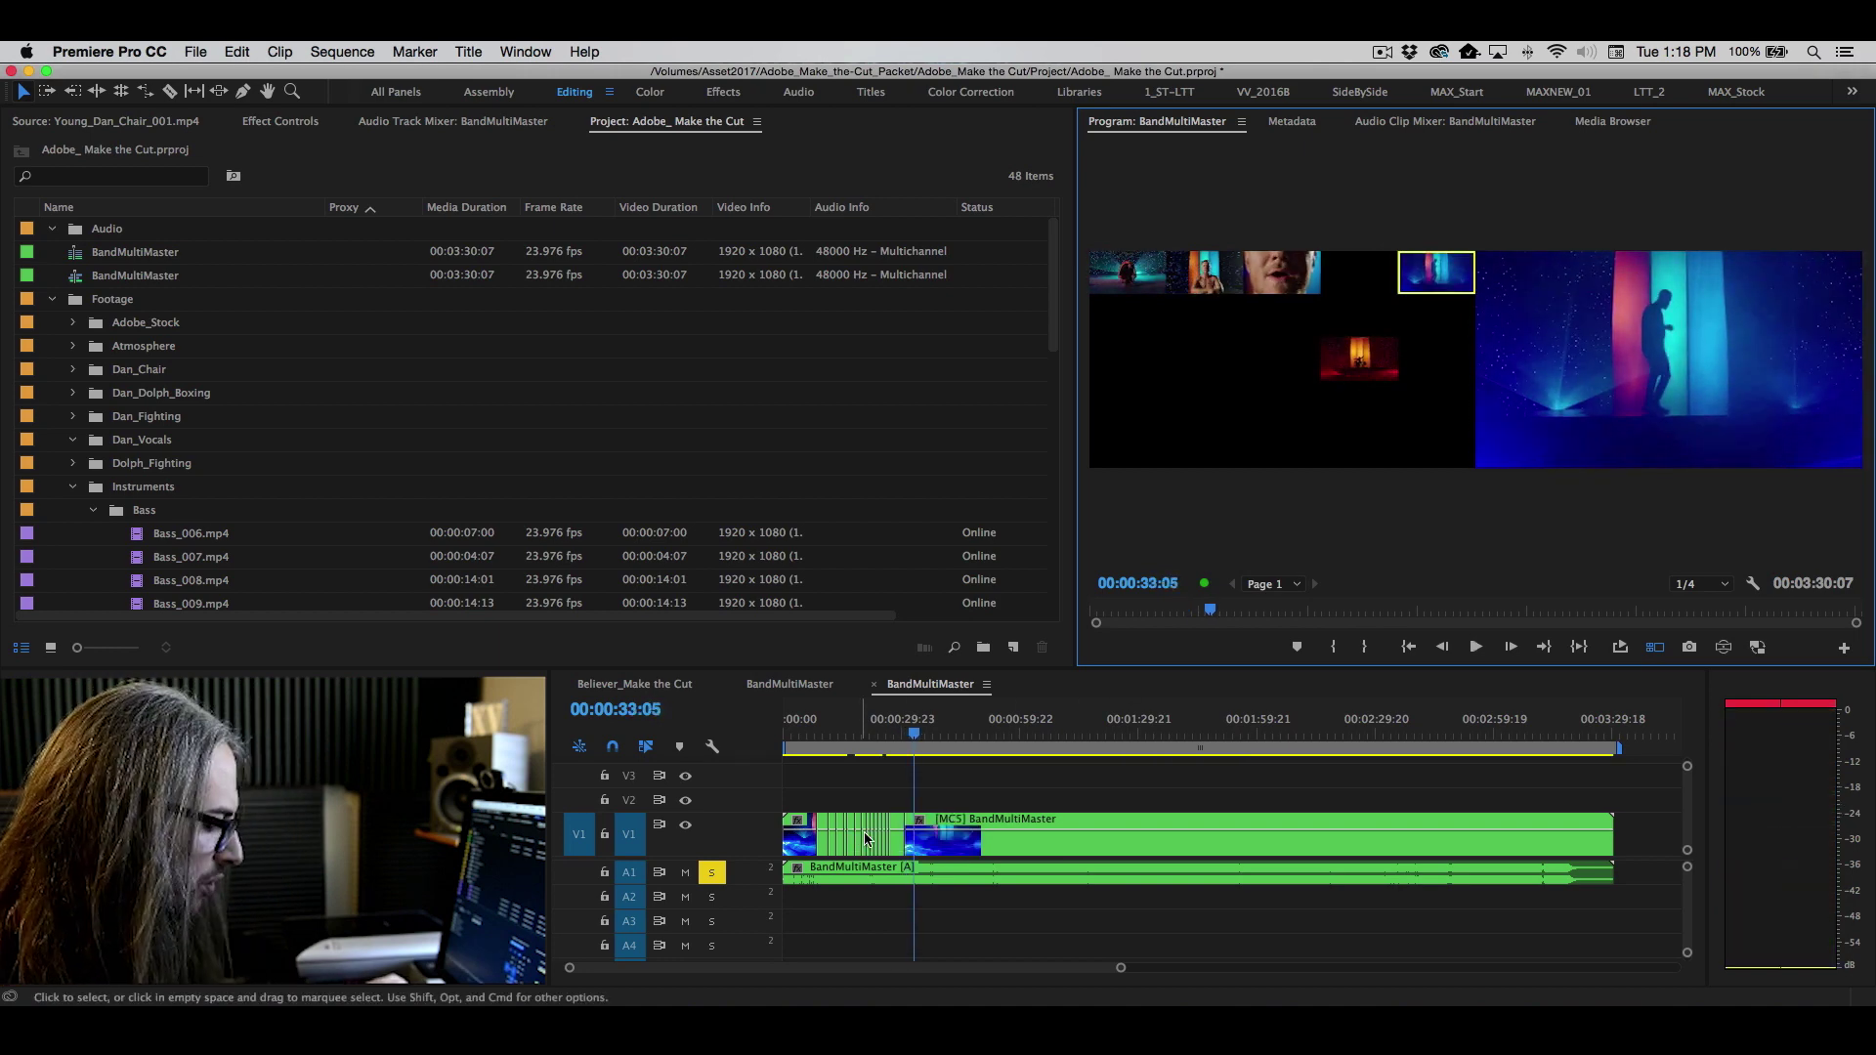
click(866, 730)
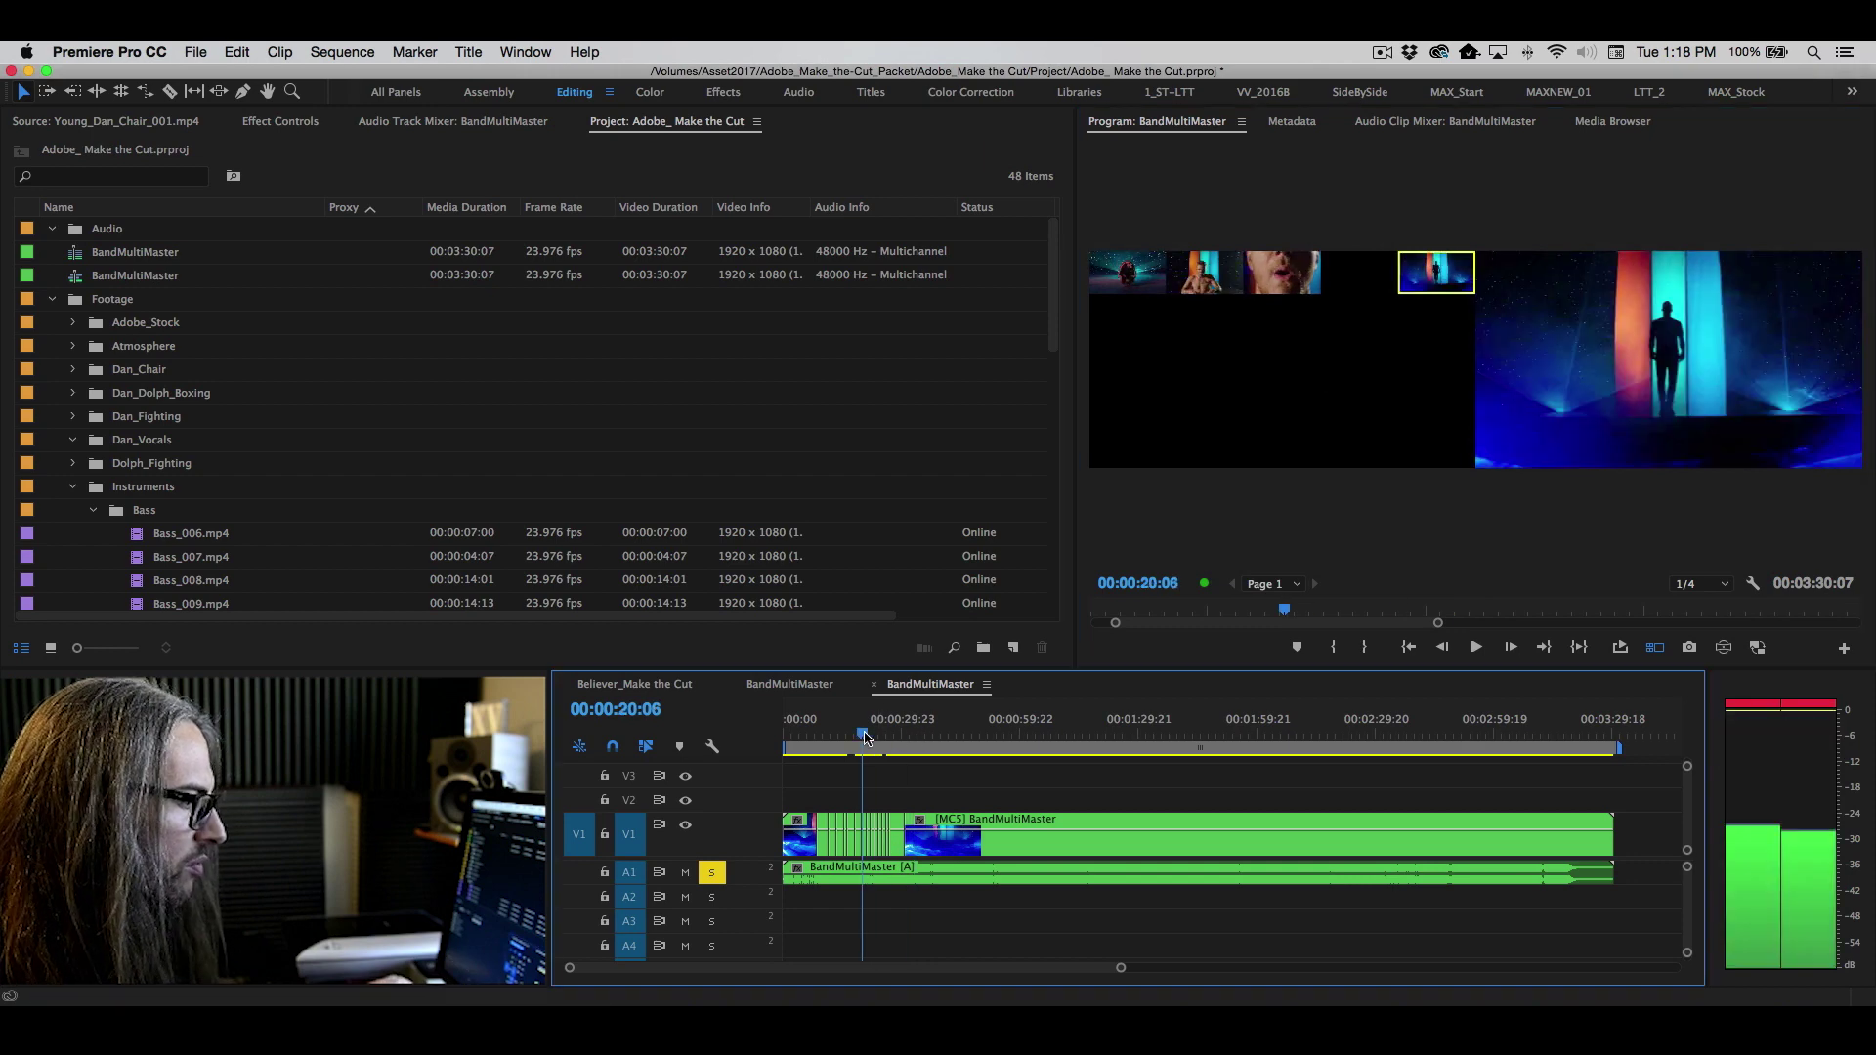
key(=)
key(=)
key(=)
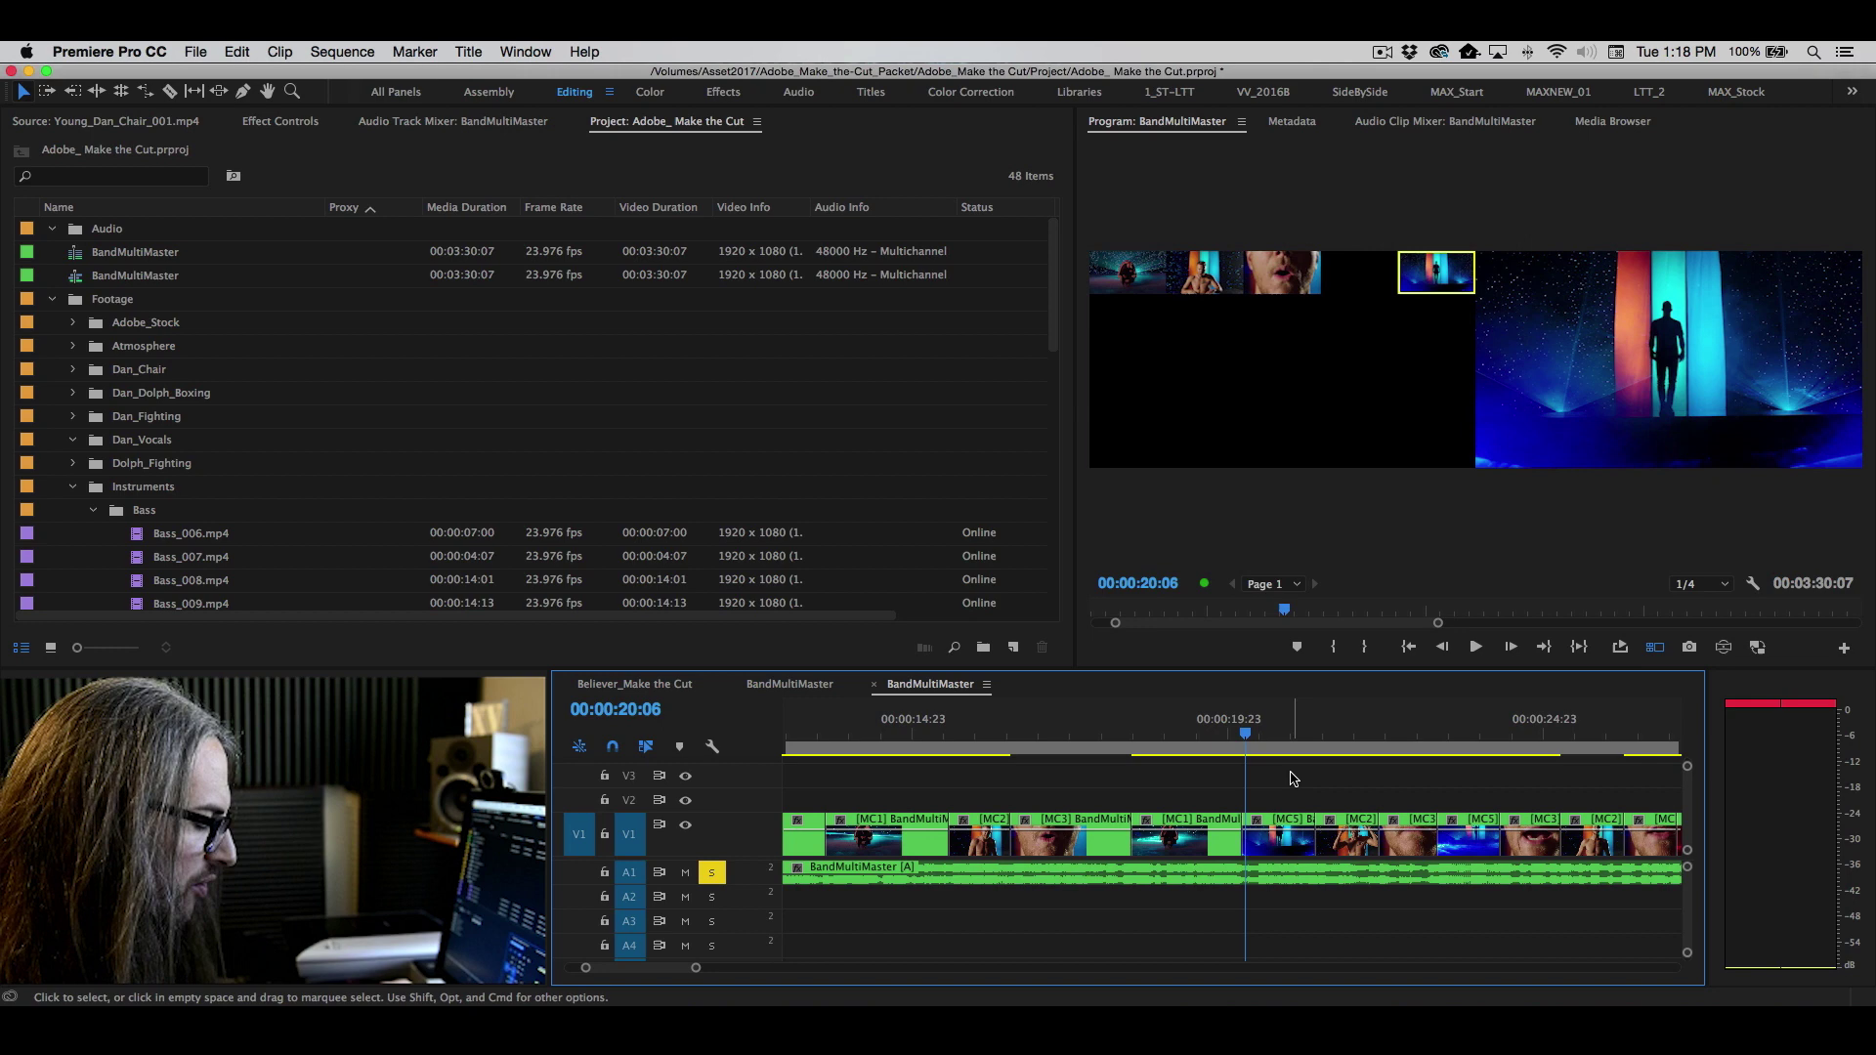
key(backslash)
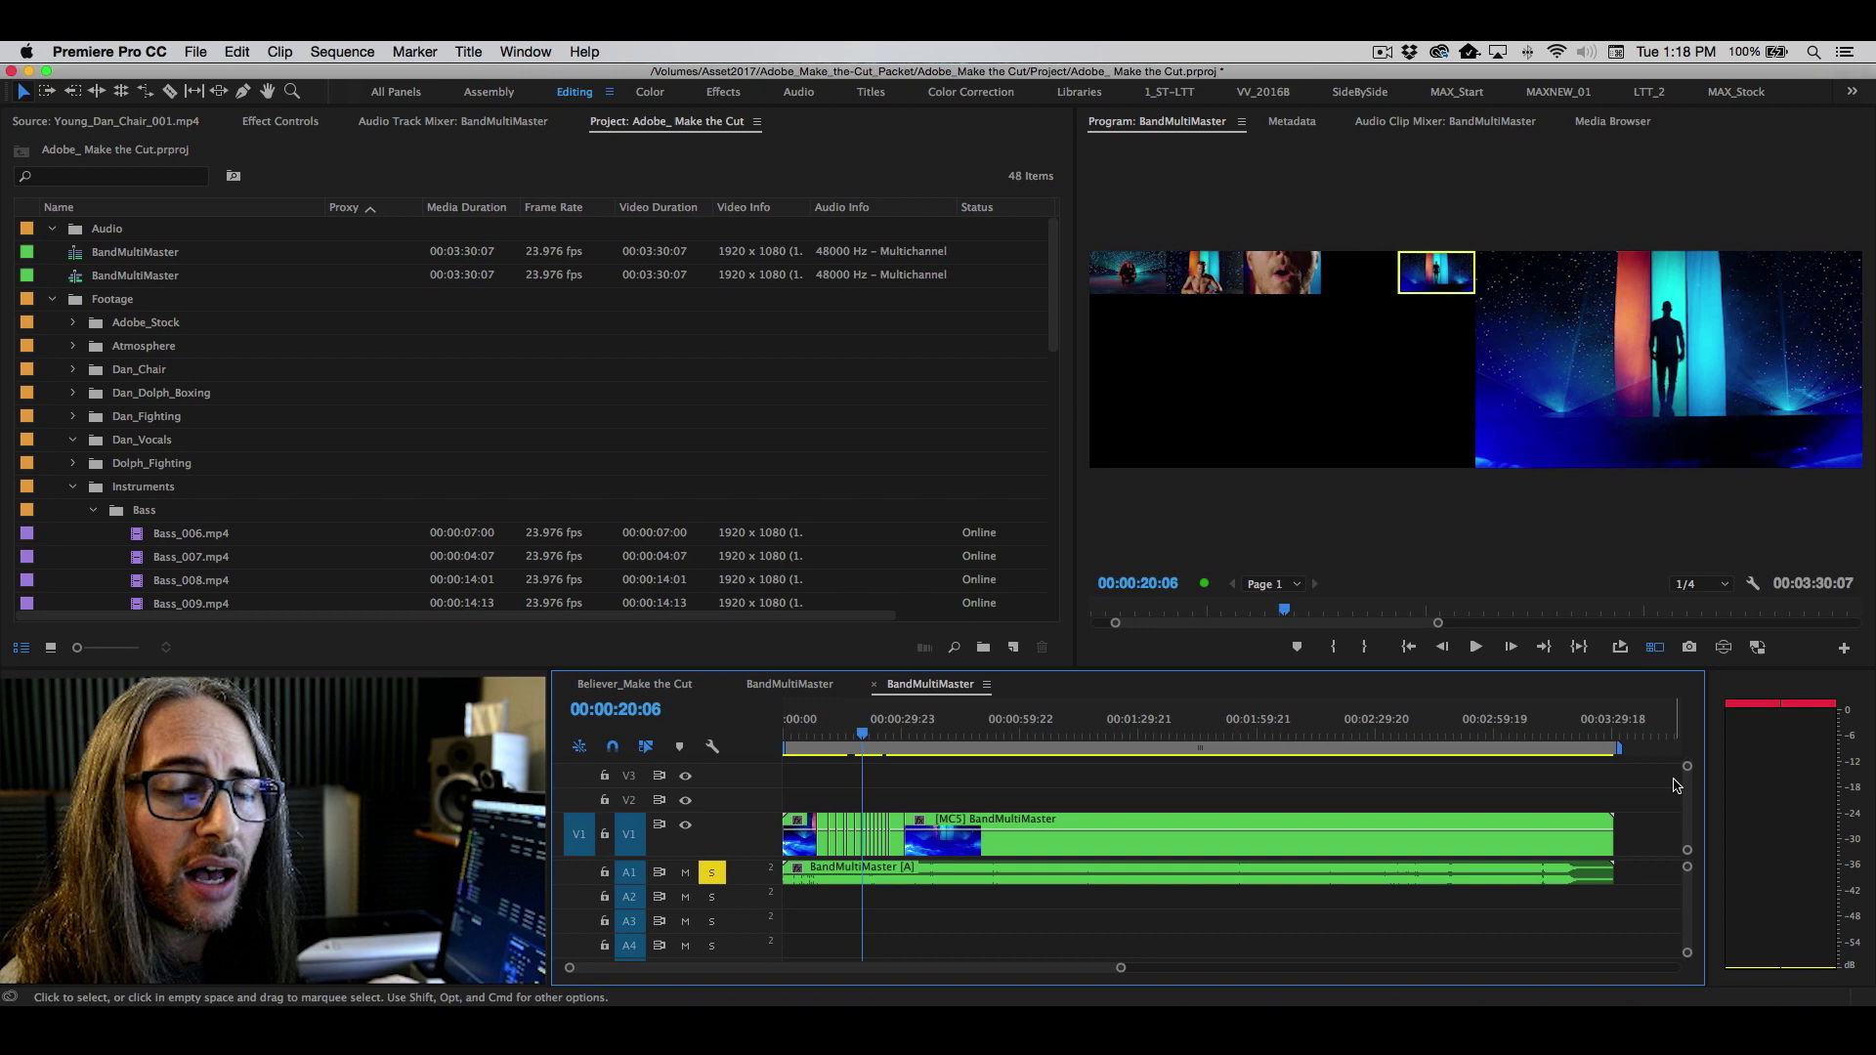
- Clear the meter peaks, show the Audio Track Mixer, and preview briefly from 00:00:20:00
click(1710, 731)
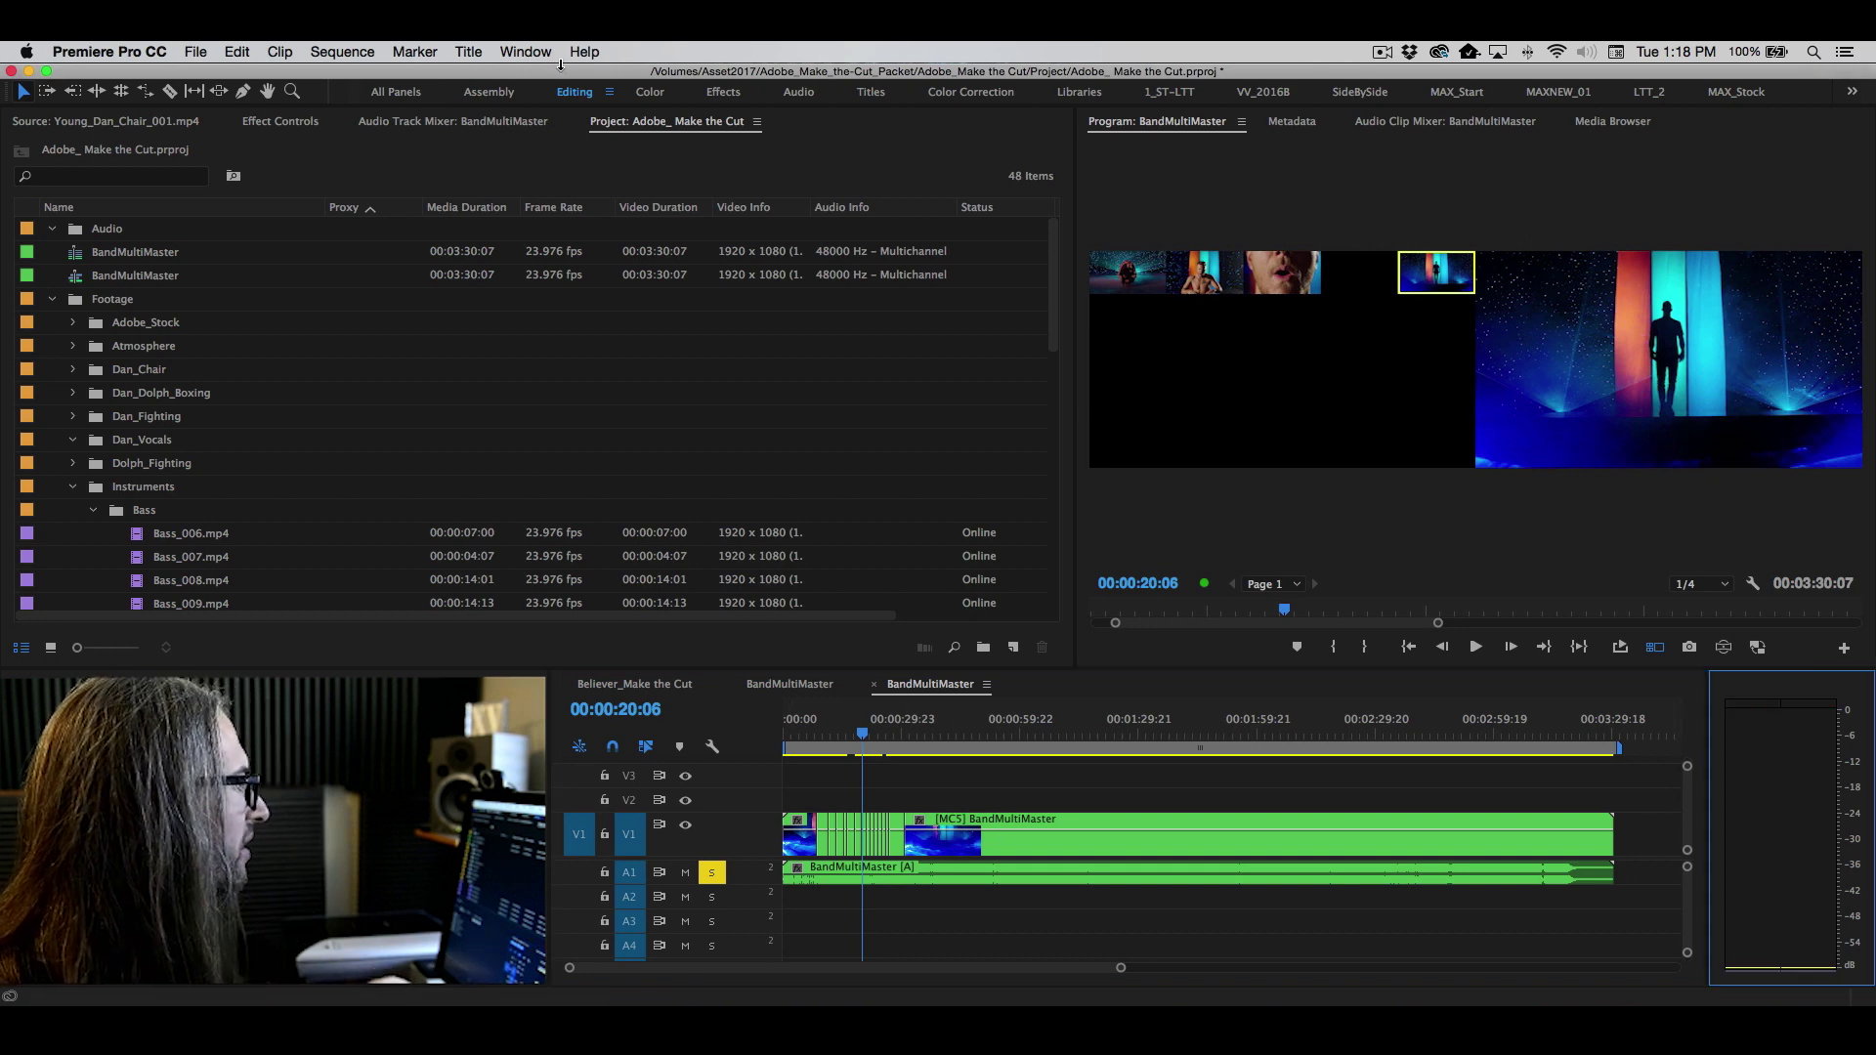
click(402, 121)
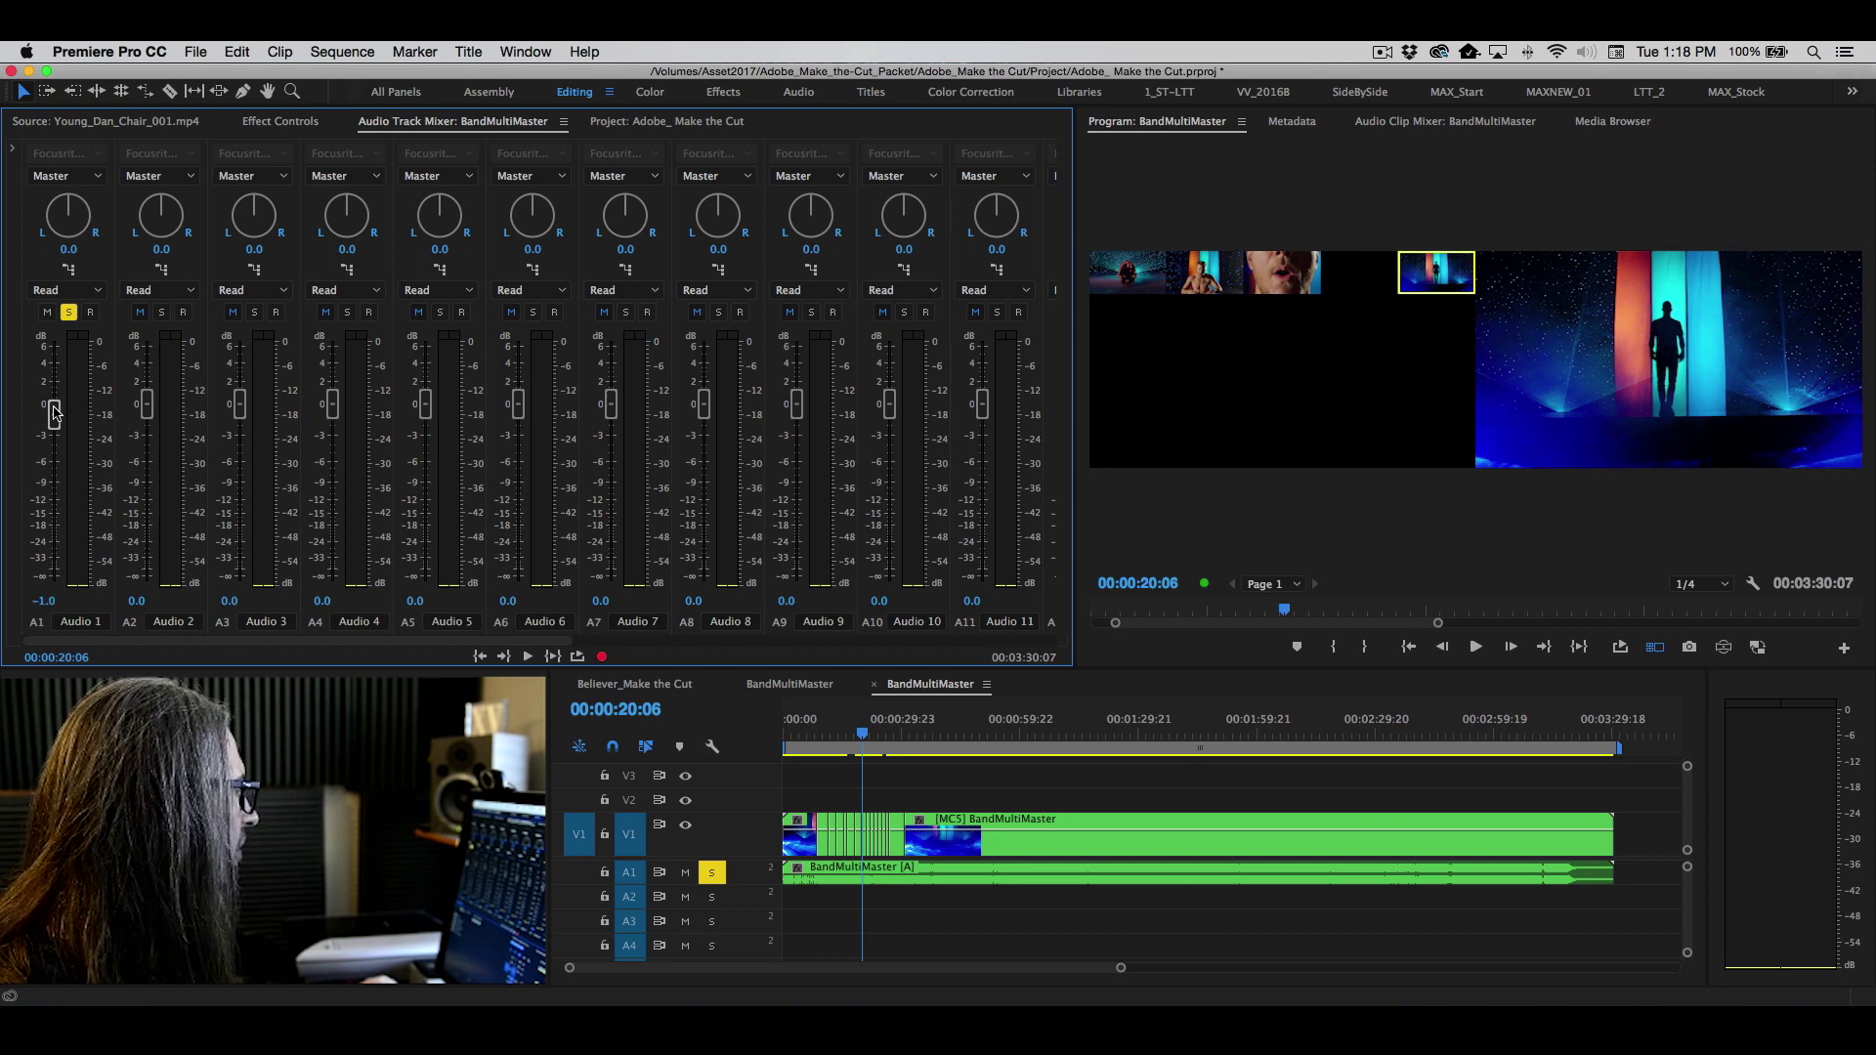
click(873, 746)
key(space)
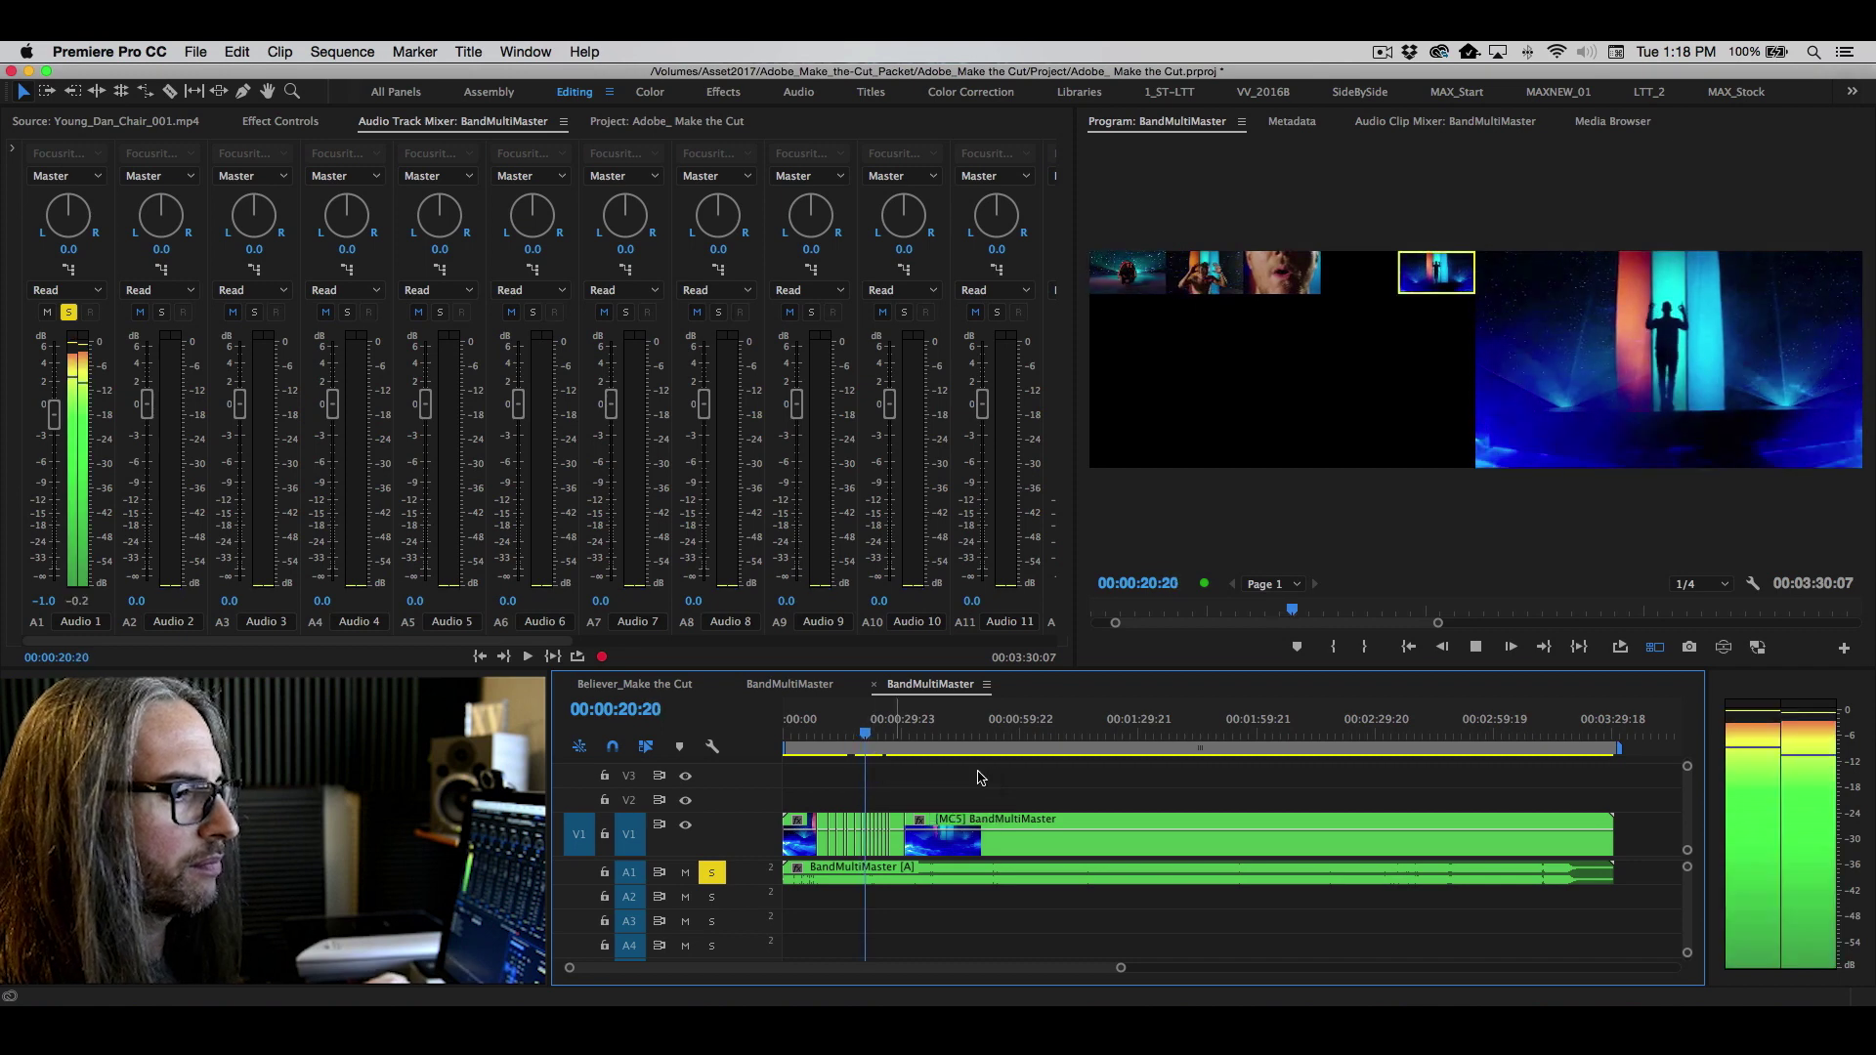
key(space)
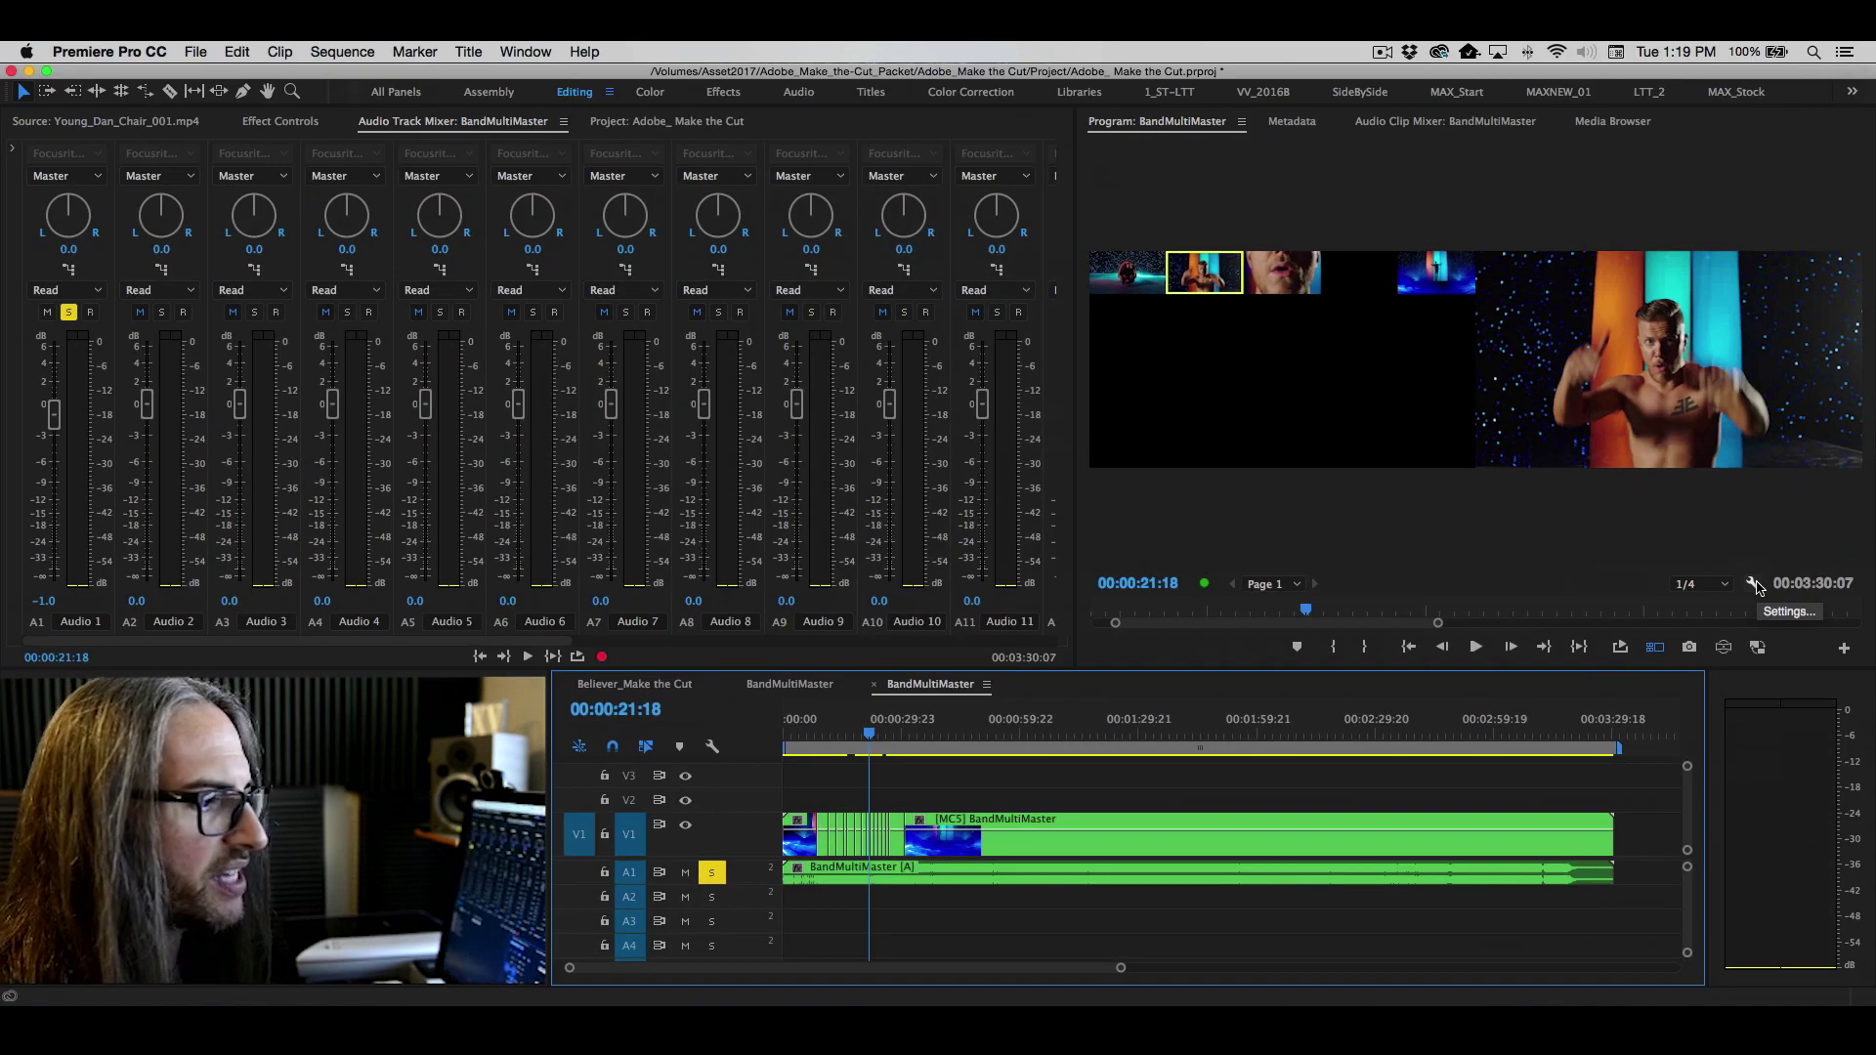
- Check Enable overlays during playback in the Program monitor's Overlay Settings and confirm with OK
click(1752, 580)
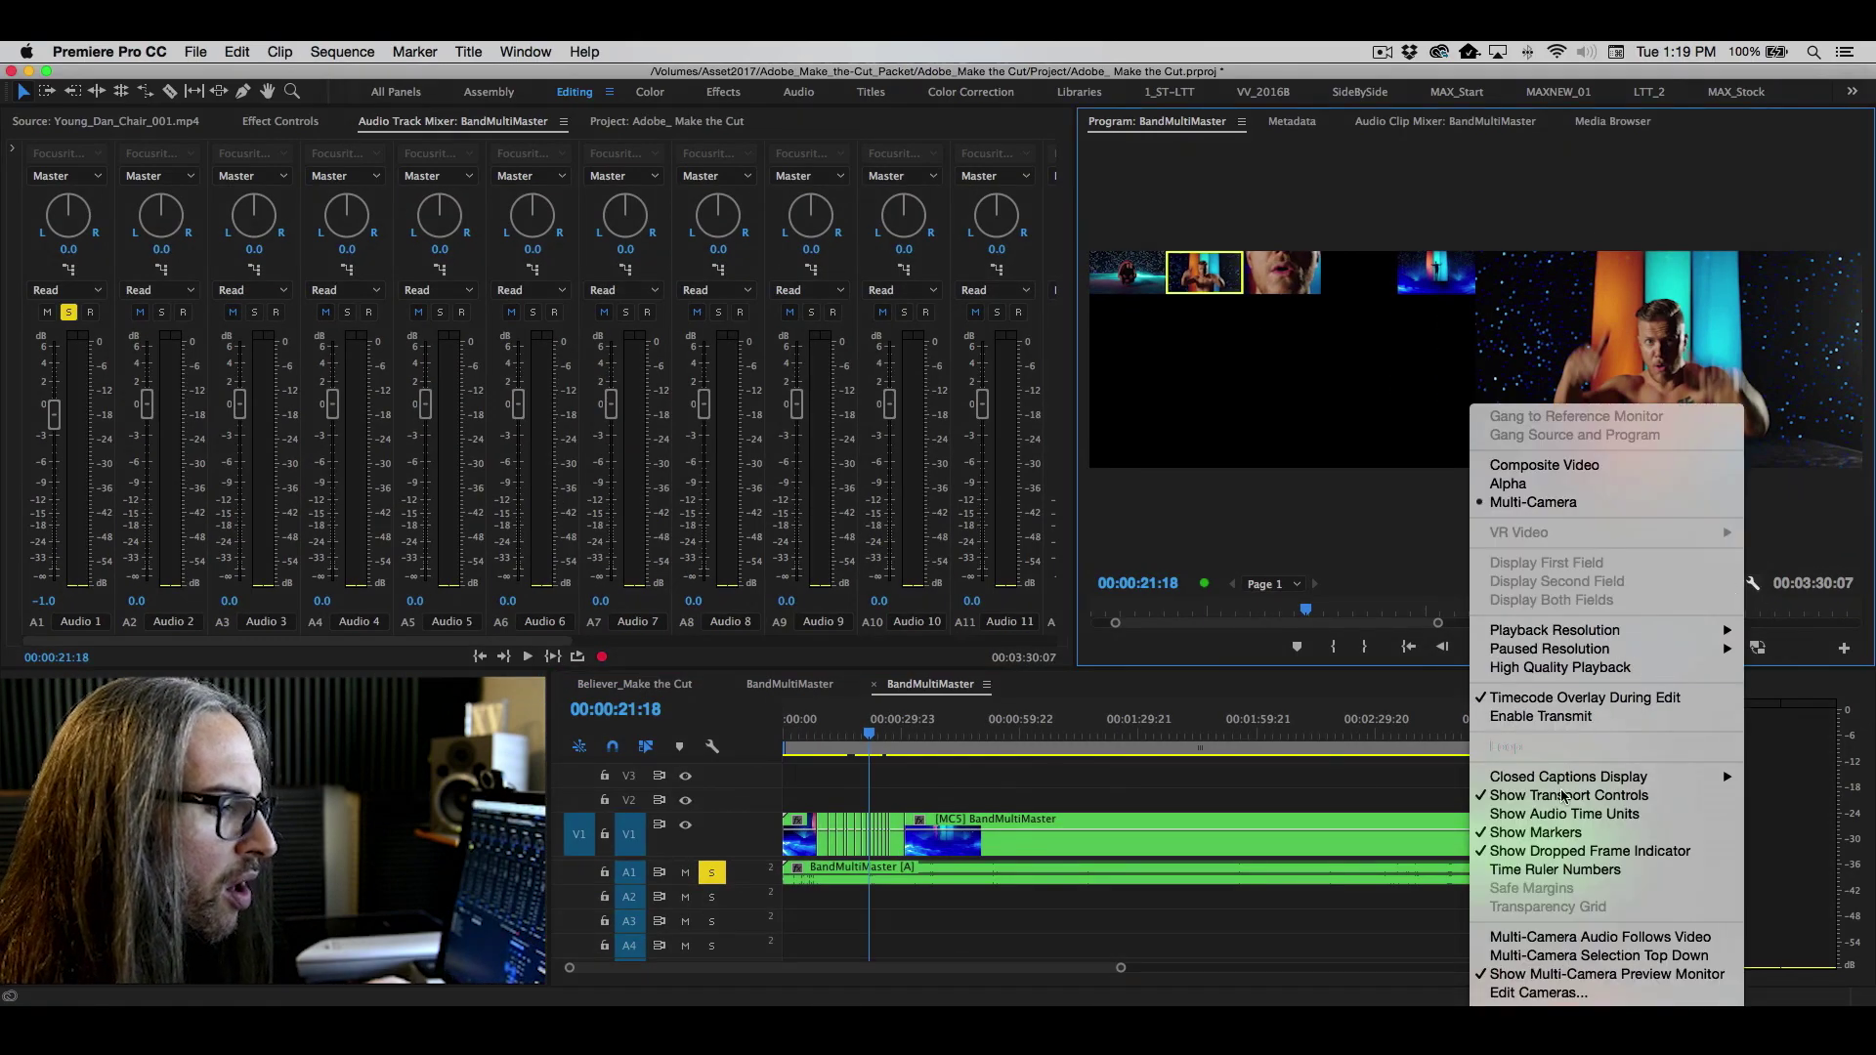
mouse_move(1553, 1006)
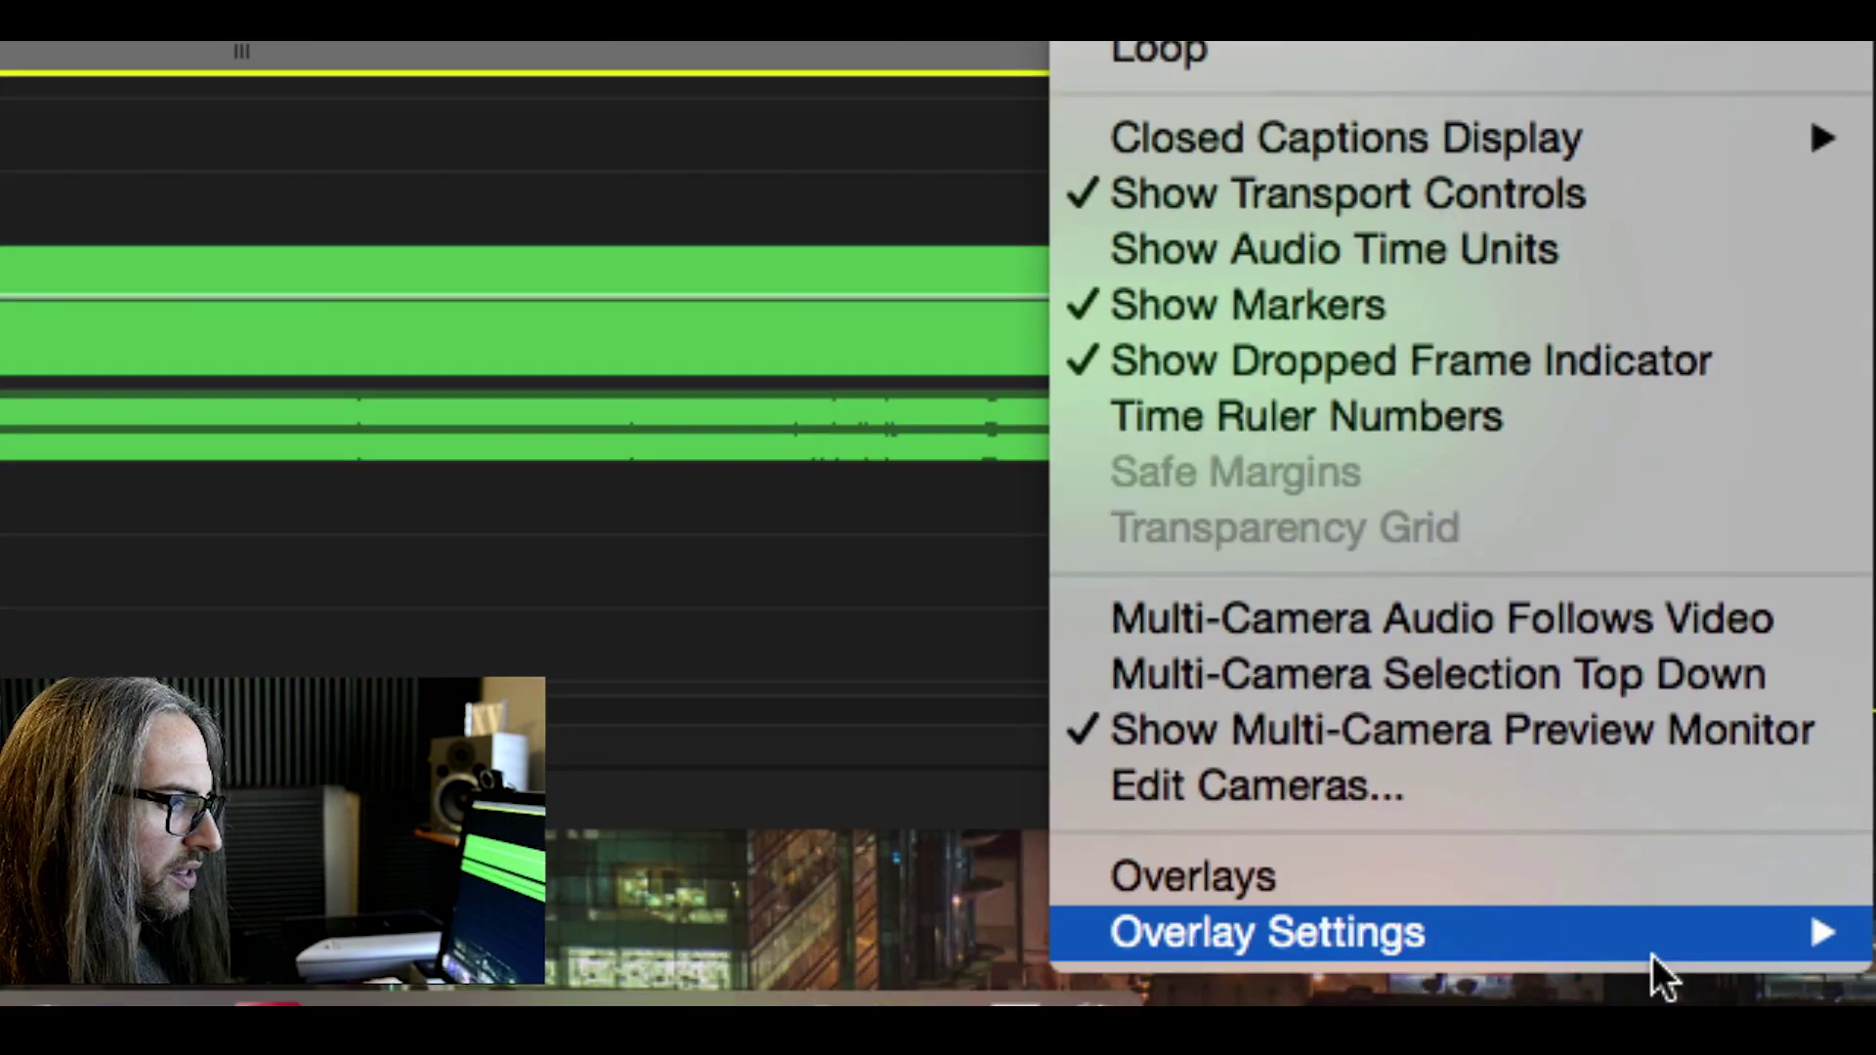
mouse_move(1610, 948)
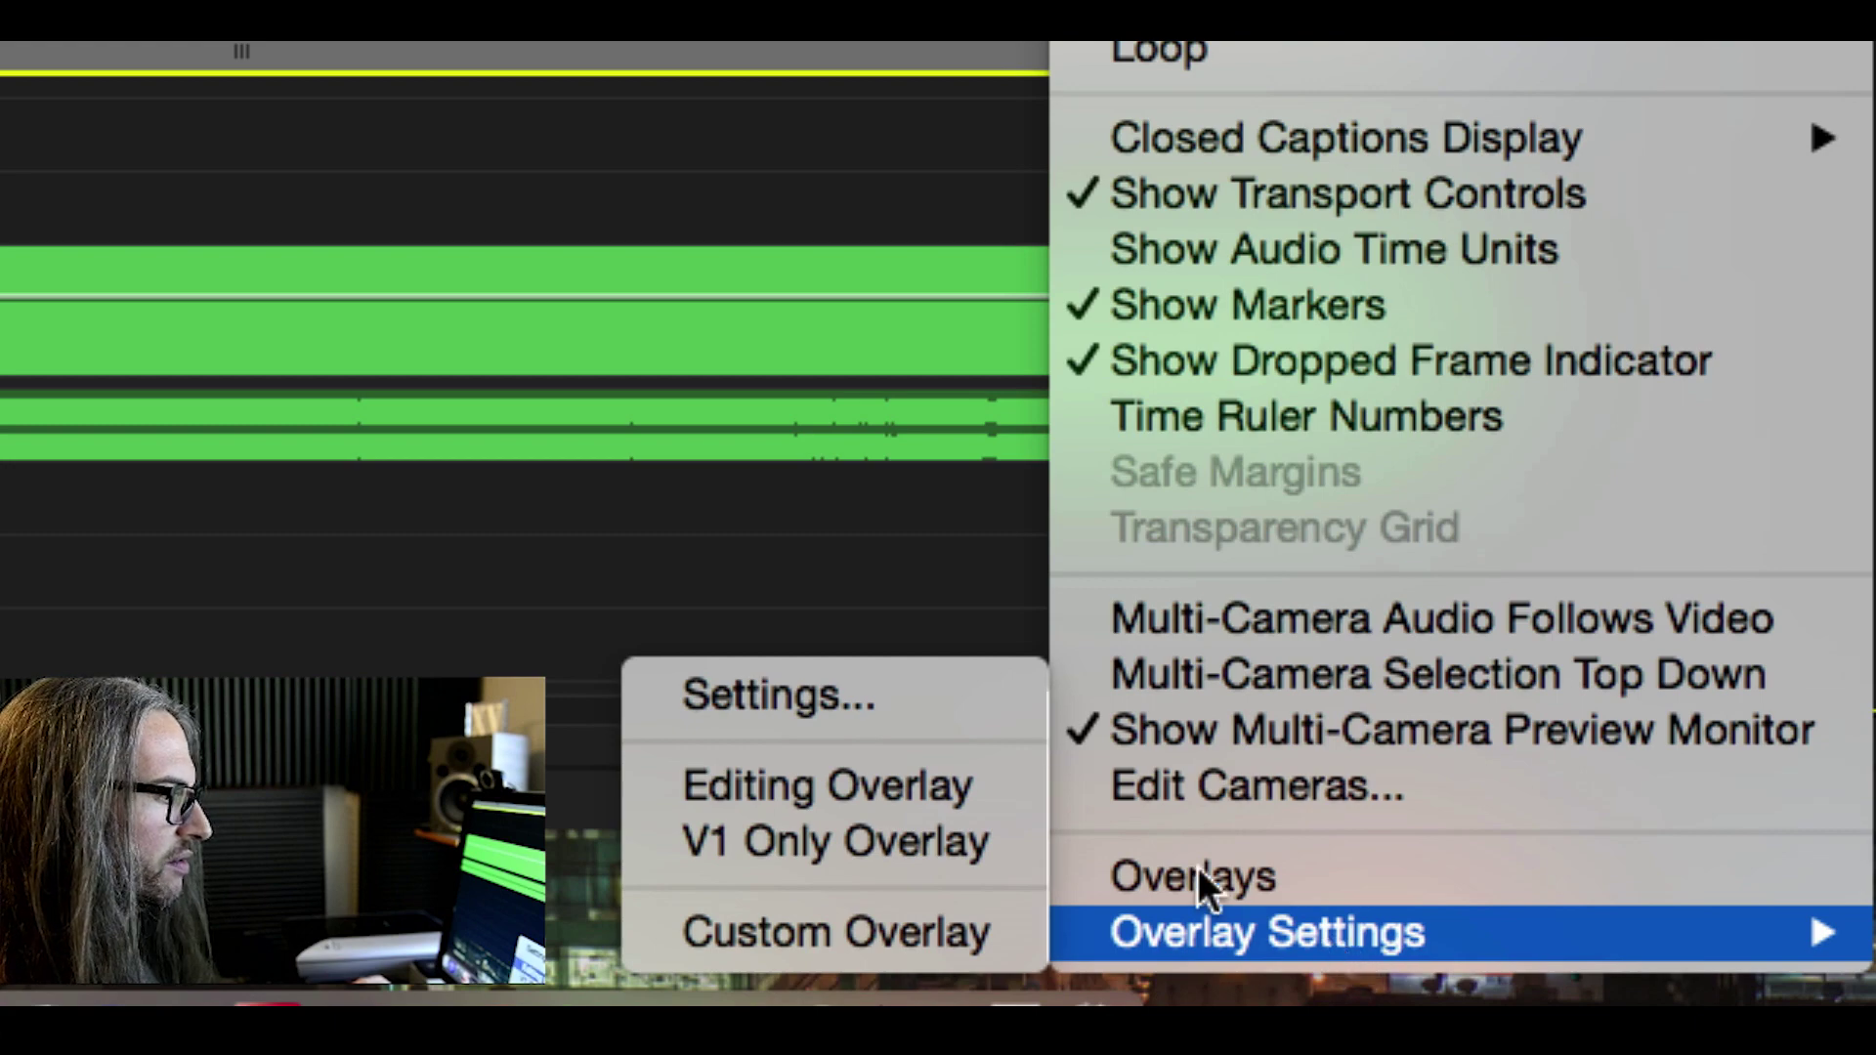
click(893, 688)
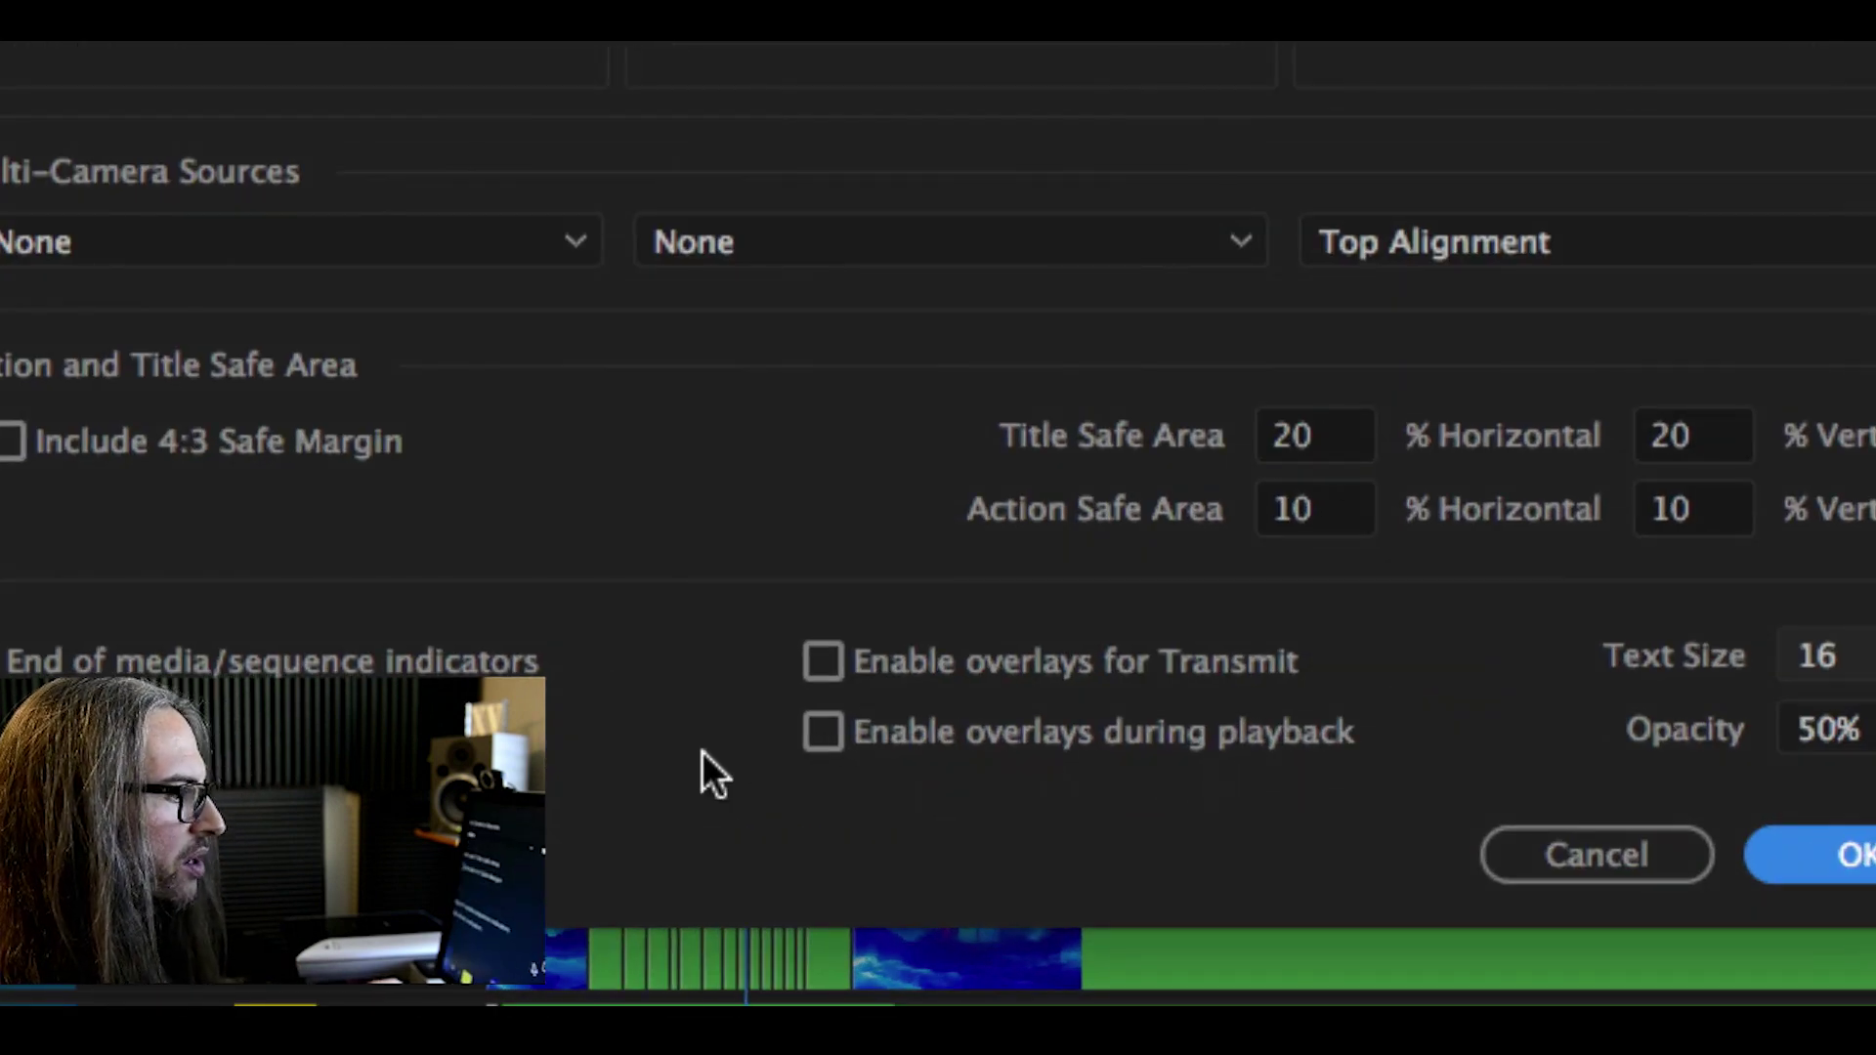
click(824, 733)
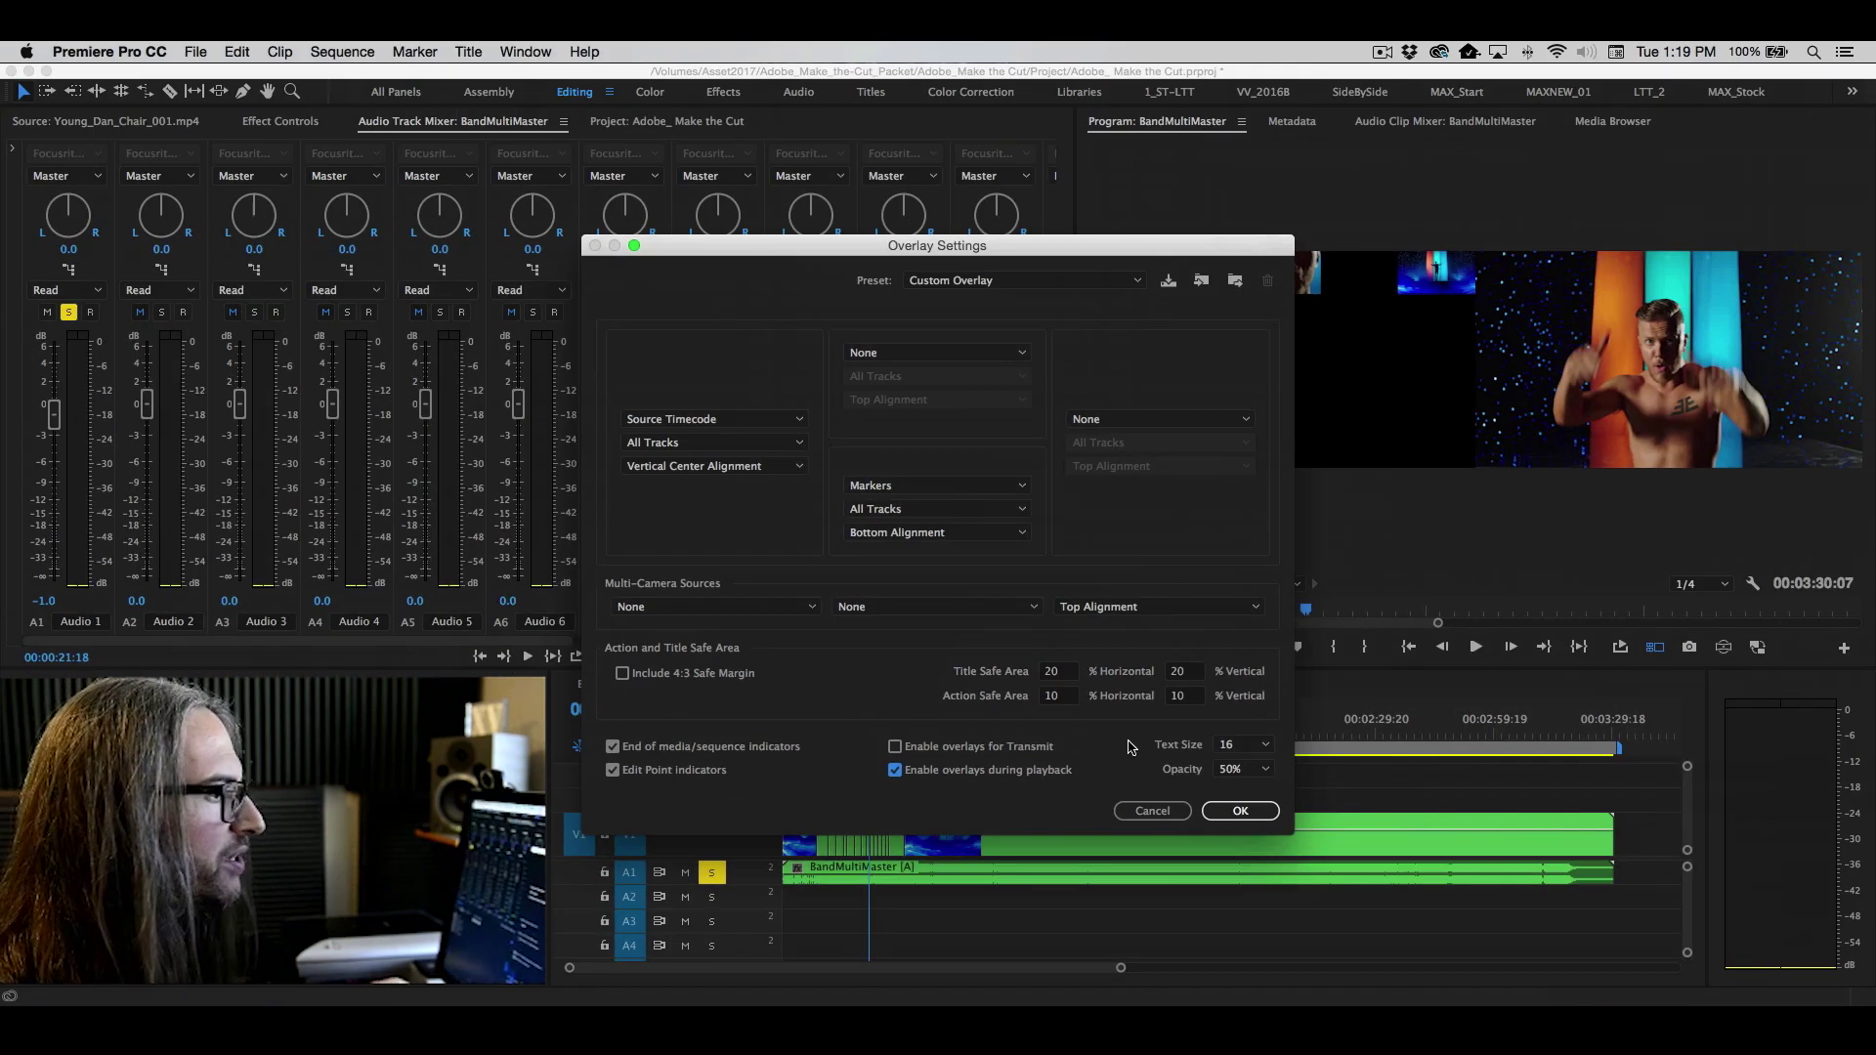
click(1252, 815)
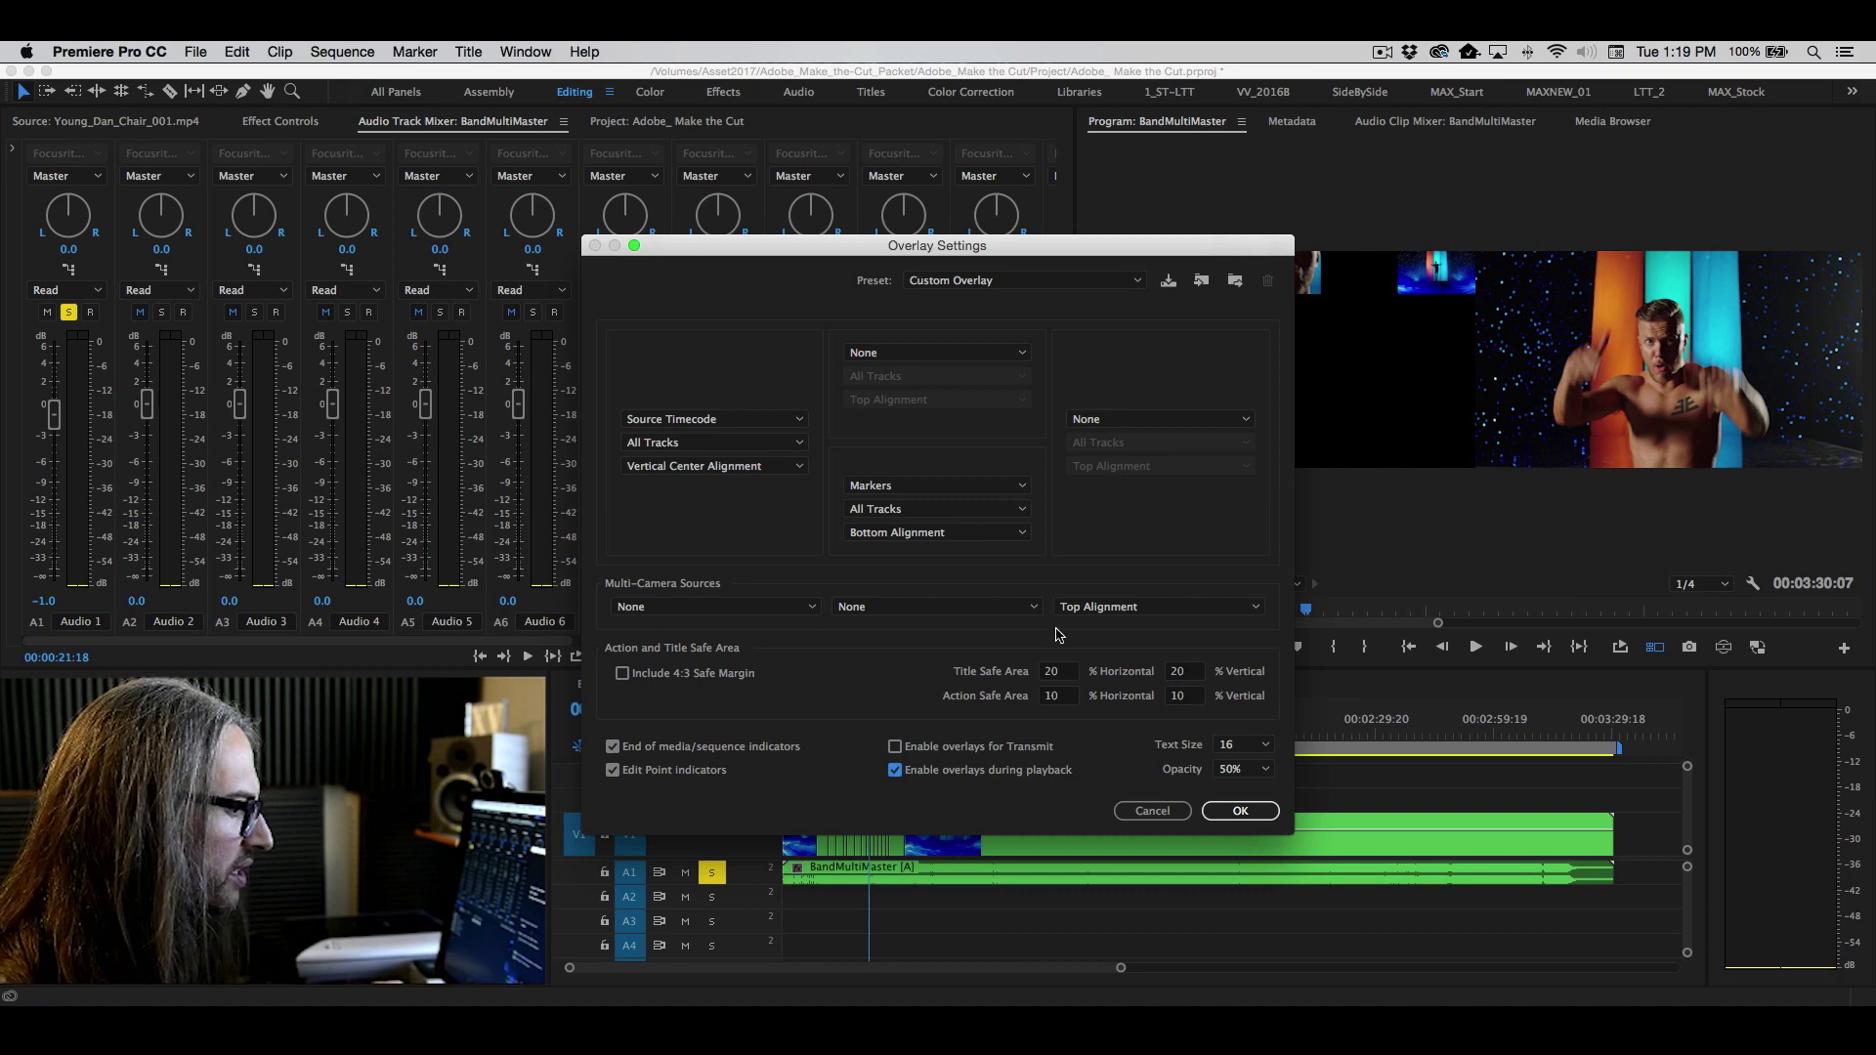
click(1239, 811)
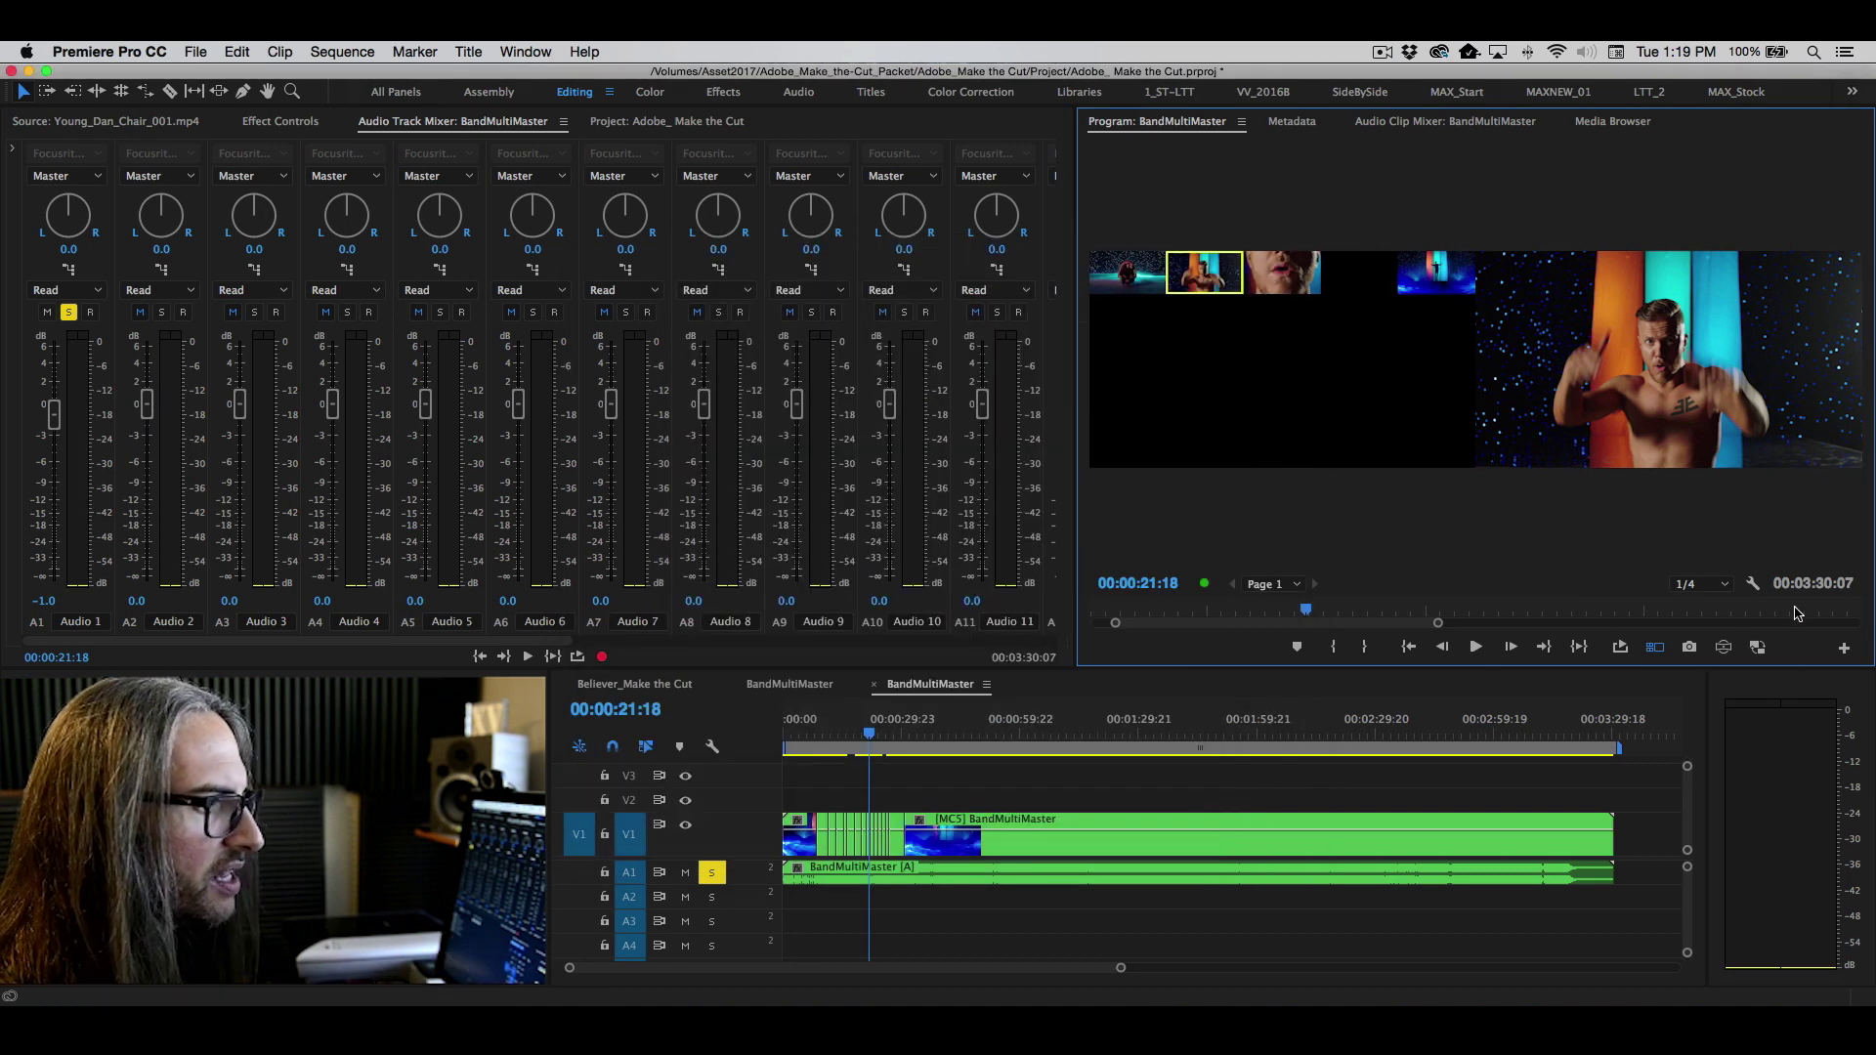
- Turn on Overlays from the Program monitor's wrench menu to show camera numbers and timecodes
click(1743, 582)
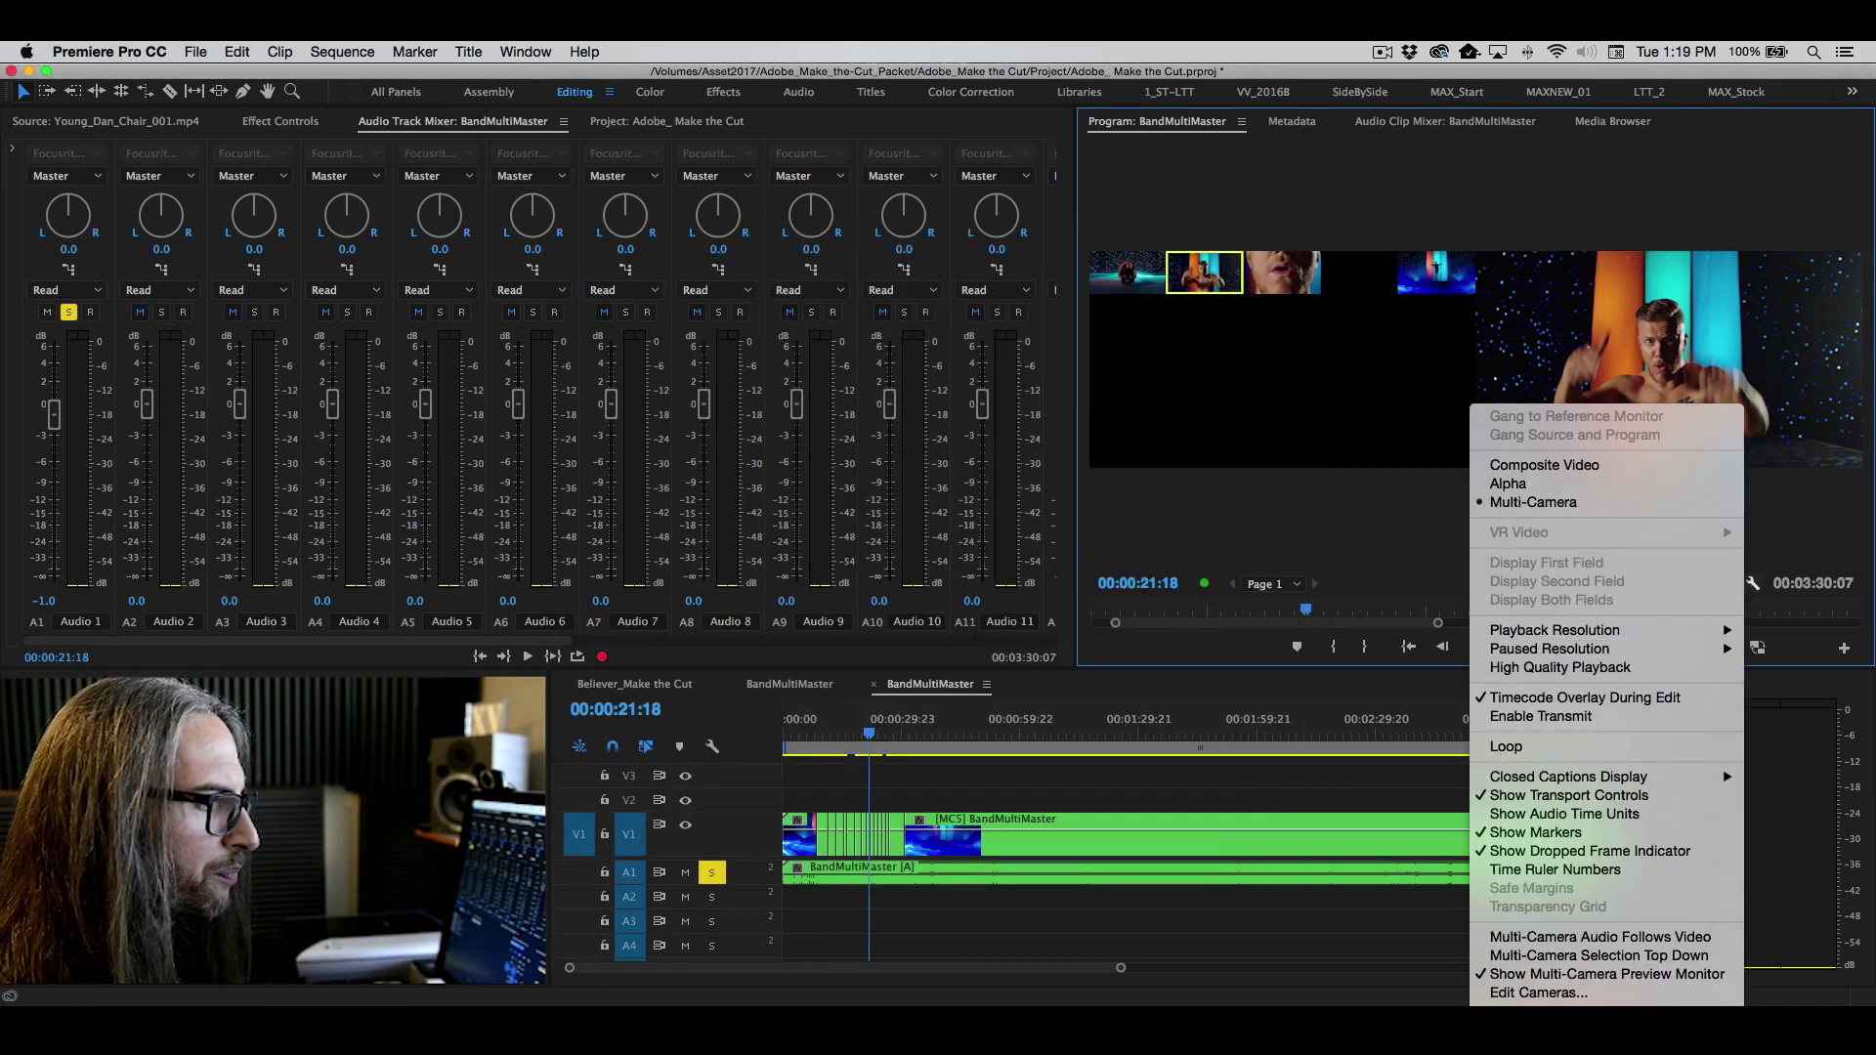
key(Escape)
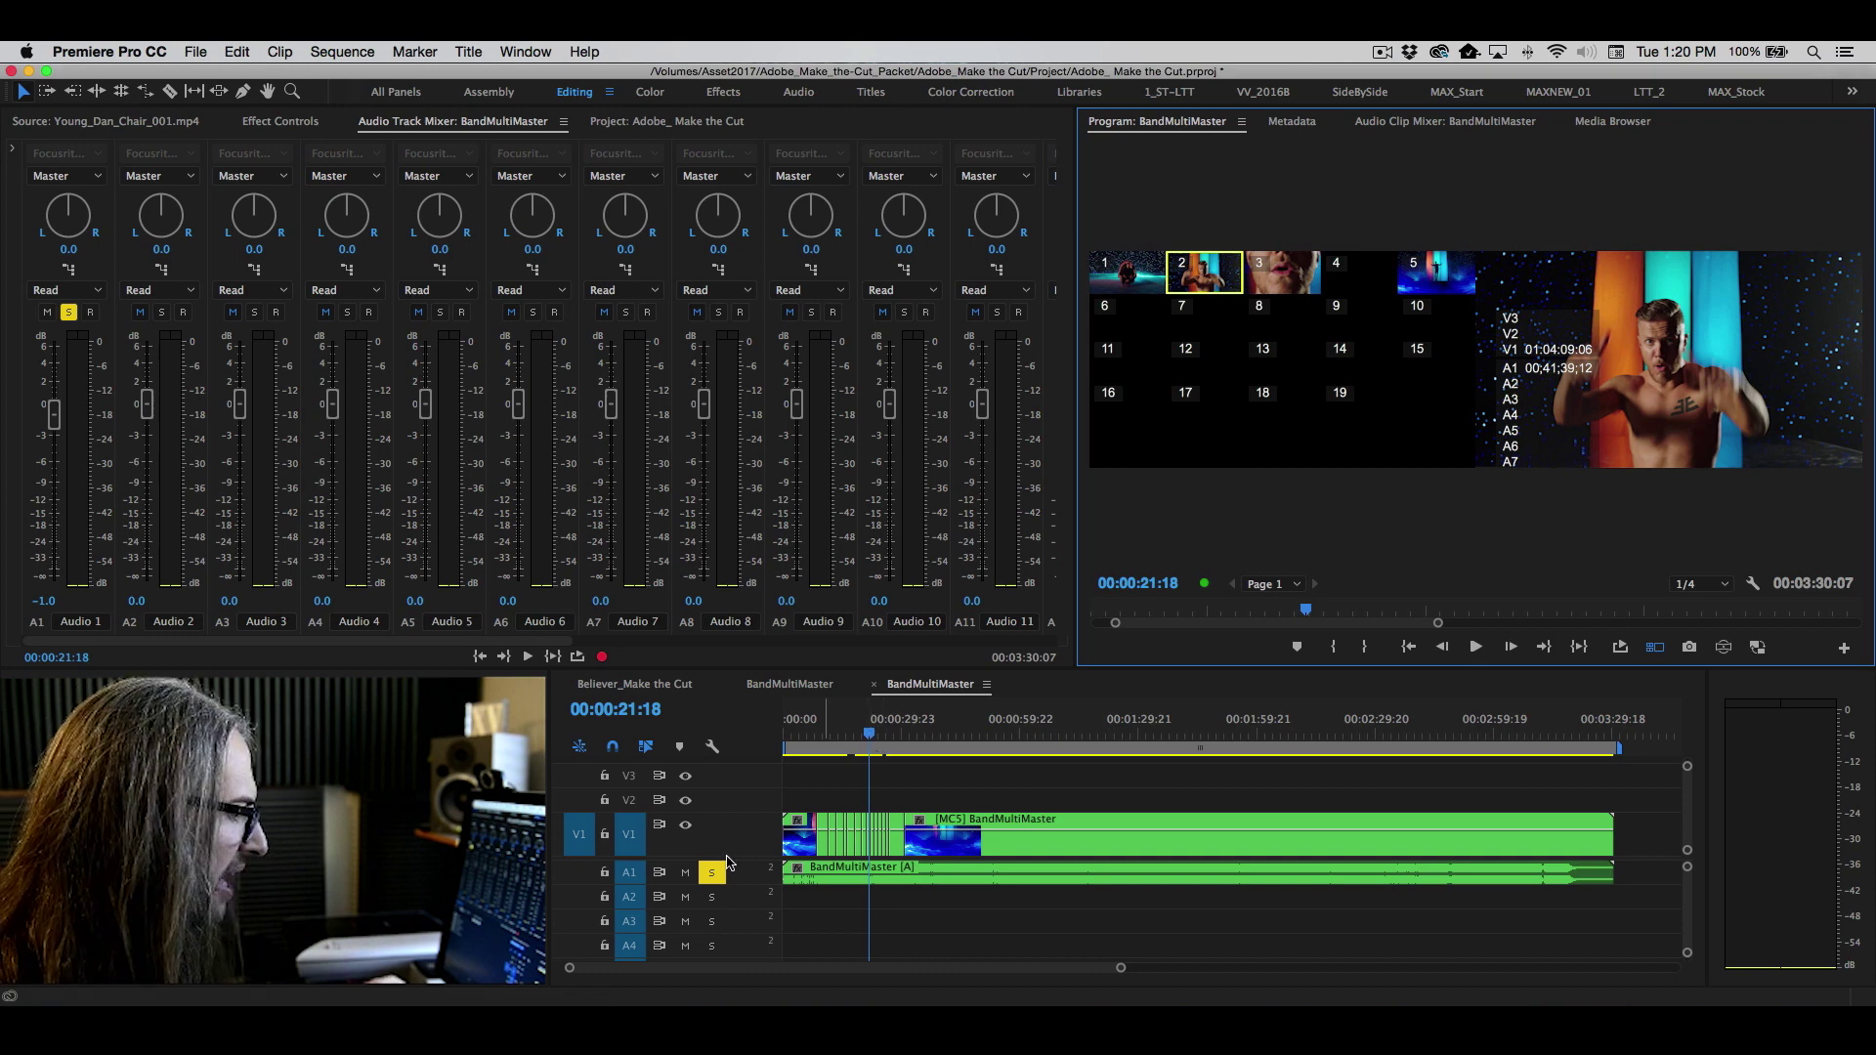
- Mute A1, drag the playhead to 00:01:45:06, then unmute A1
click(685, 872)
drag(869, 735, 1199, 723)
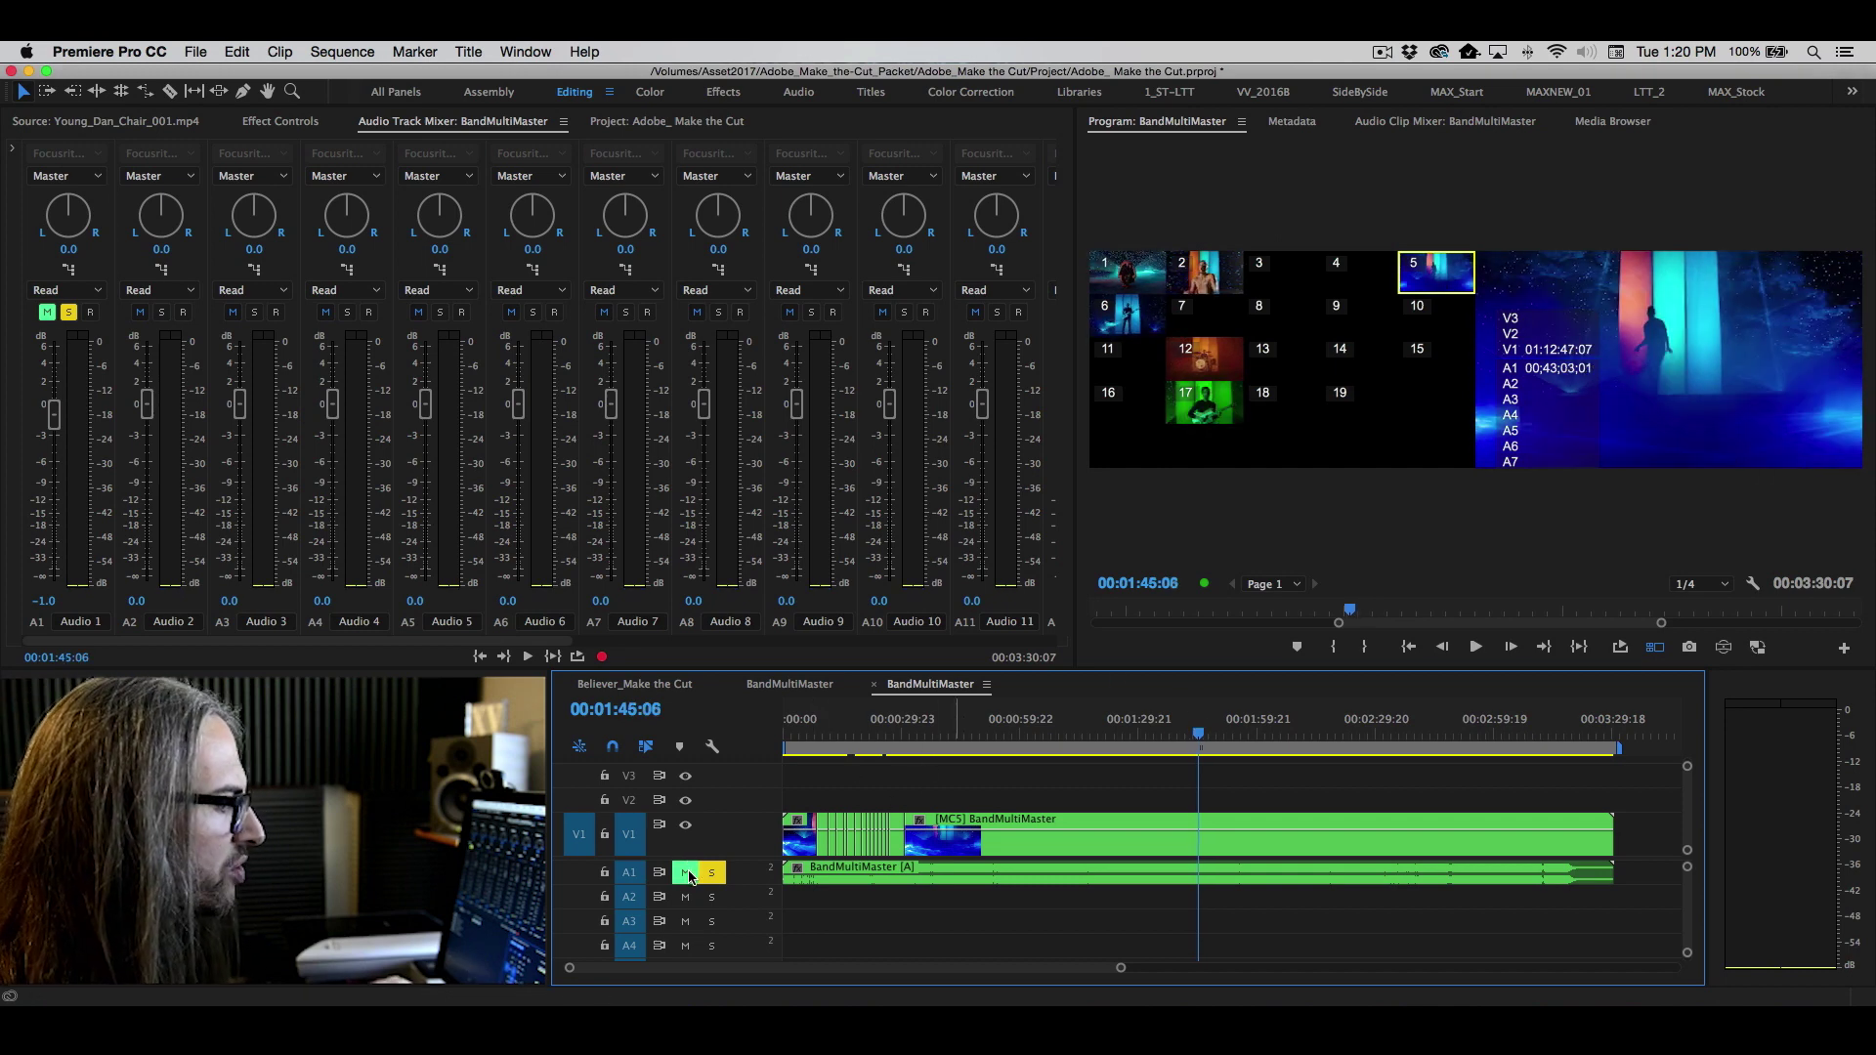
click(687, 873)
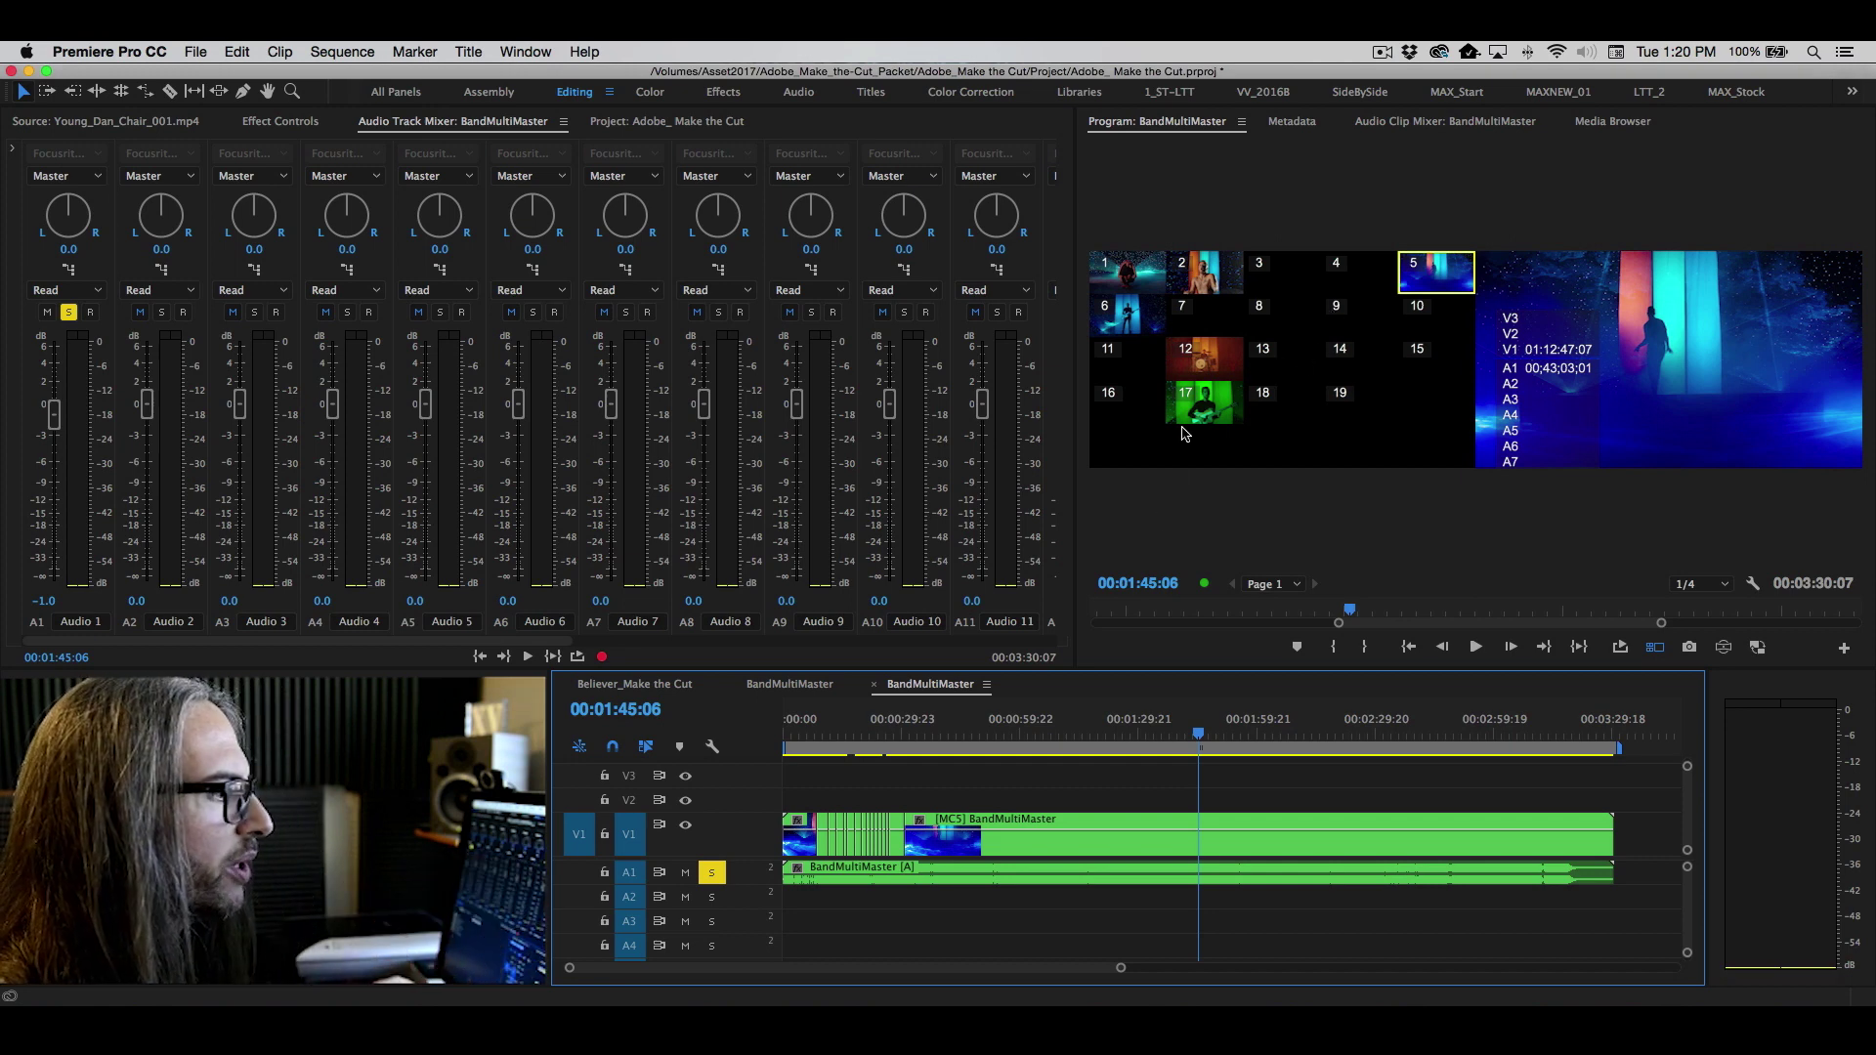
- During playback, live-switch cameras 17, 2, 12, 17, 2, 5, 17, 1, 2, 17, 5, then stop
key(space)
click(1206, 409)
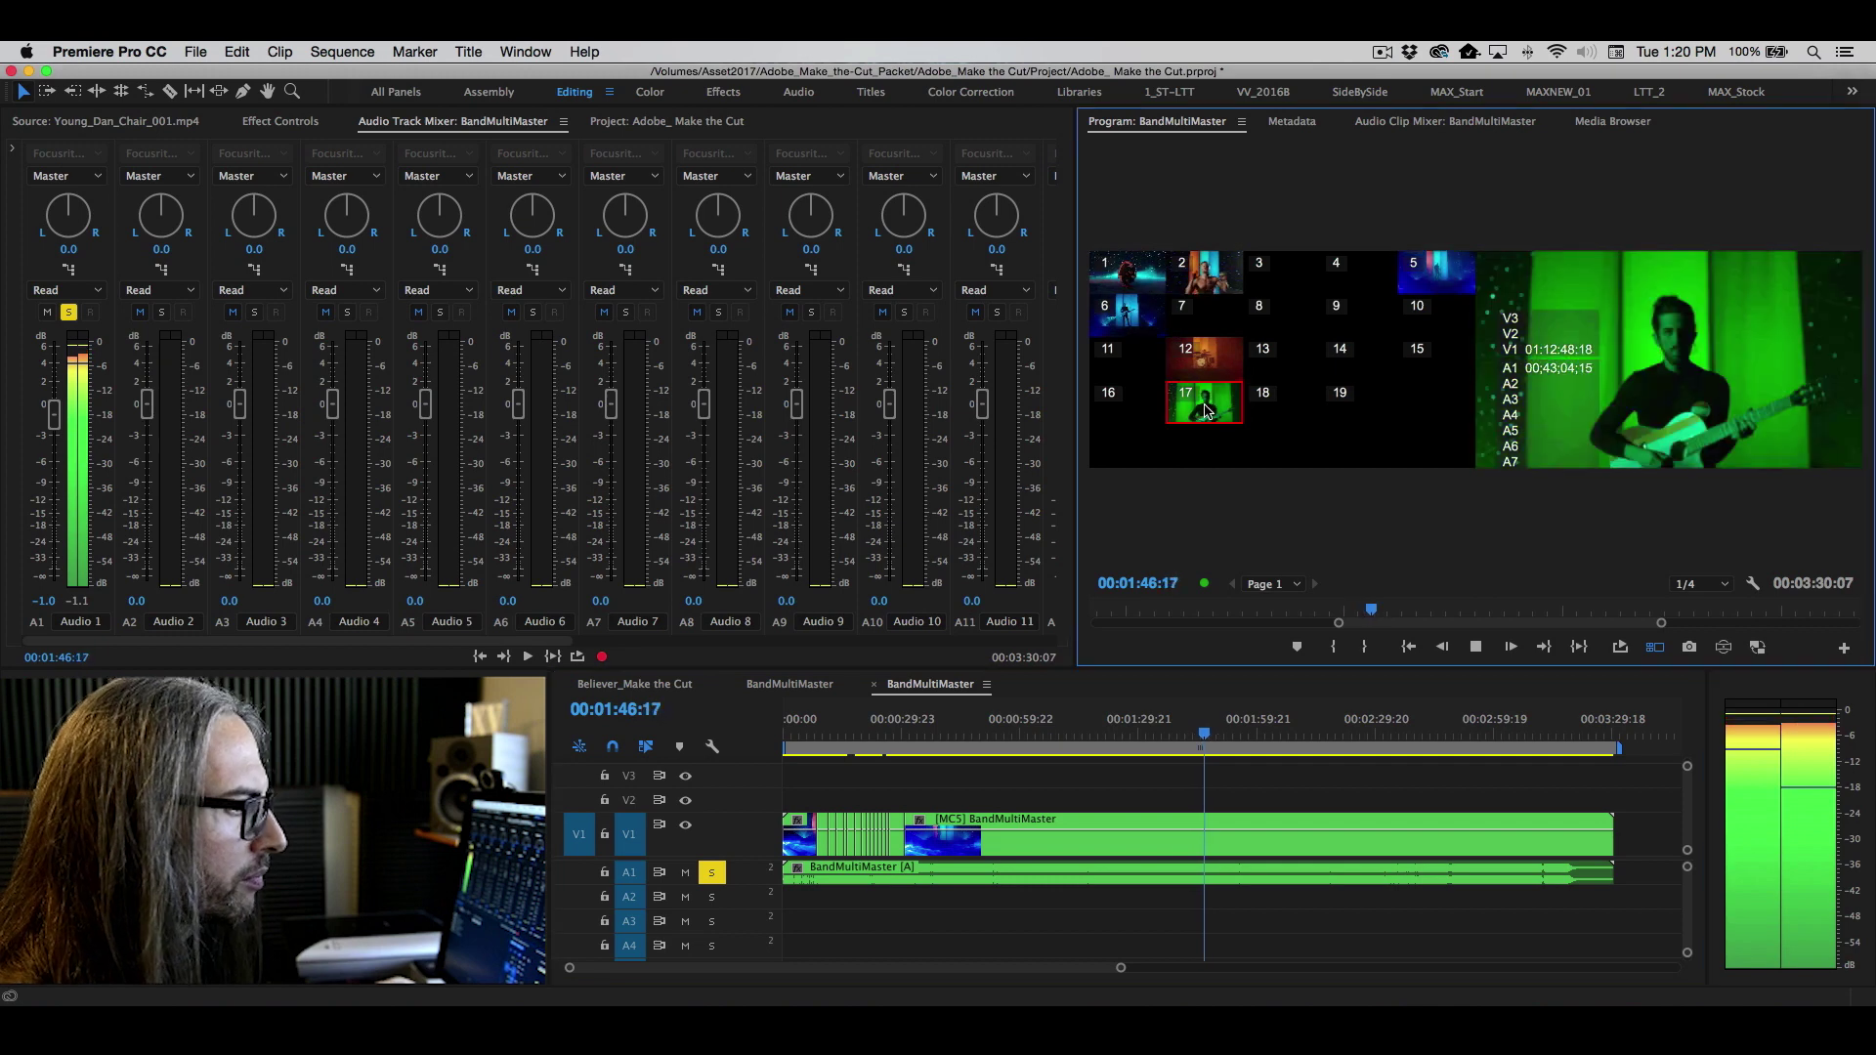
click(1208, 274)
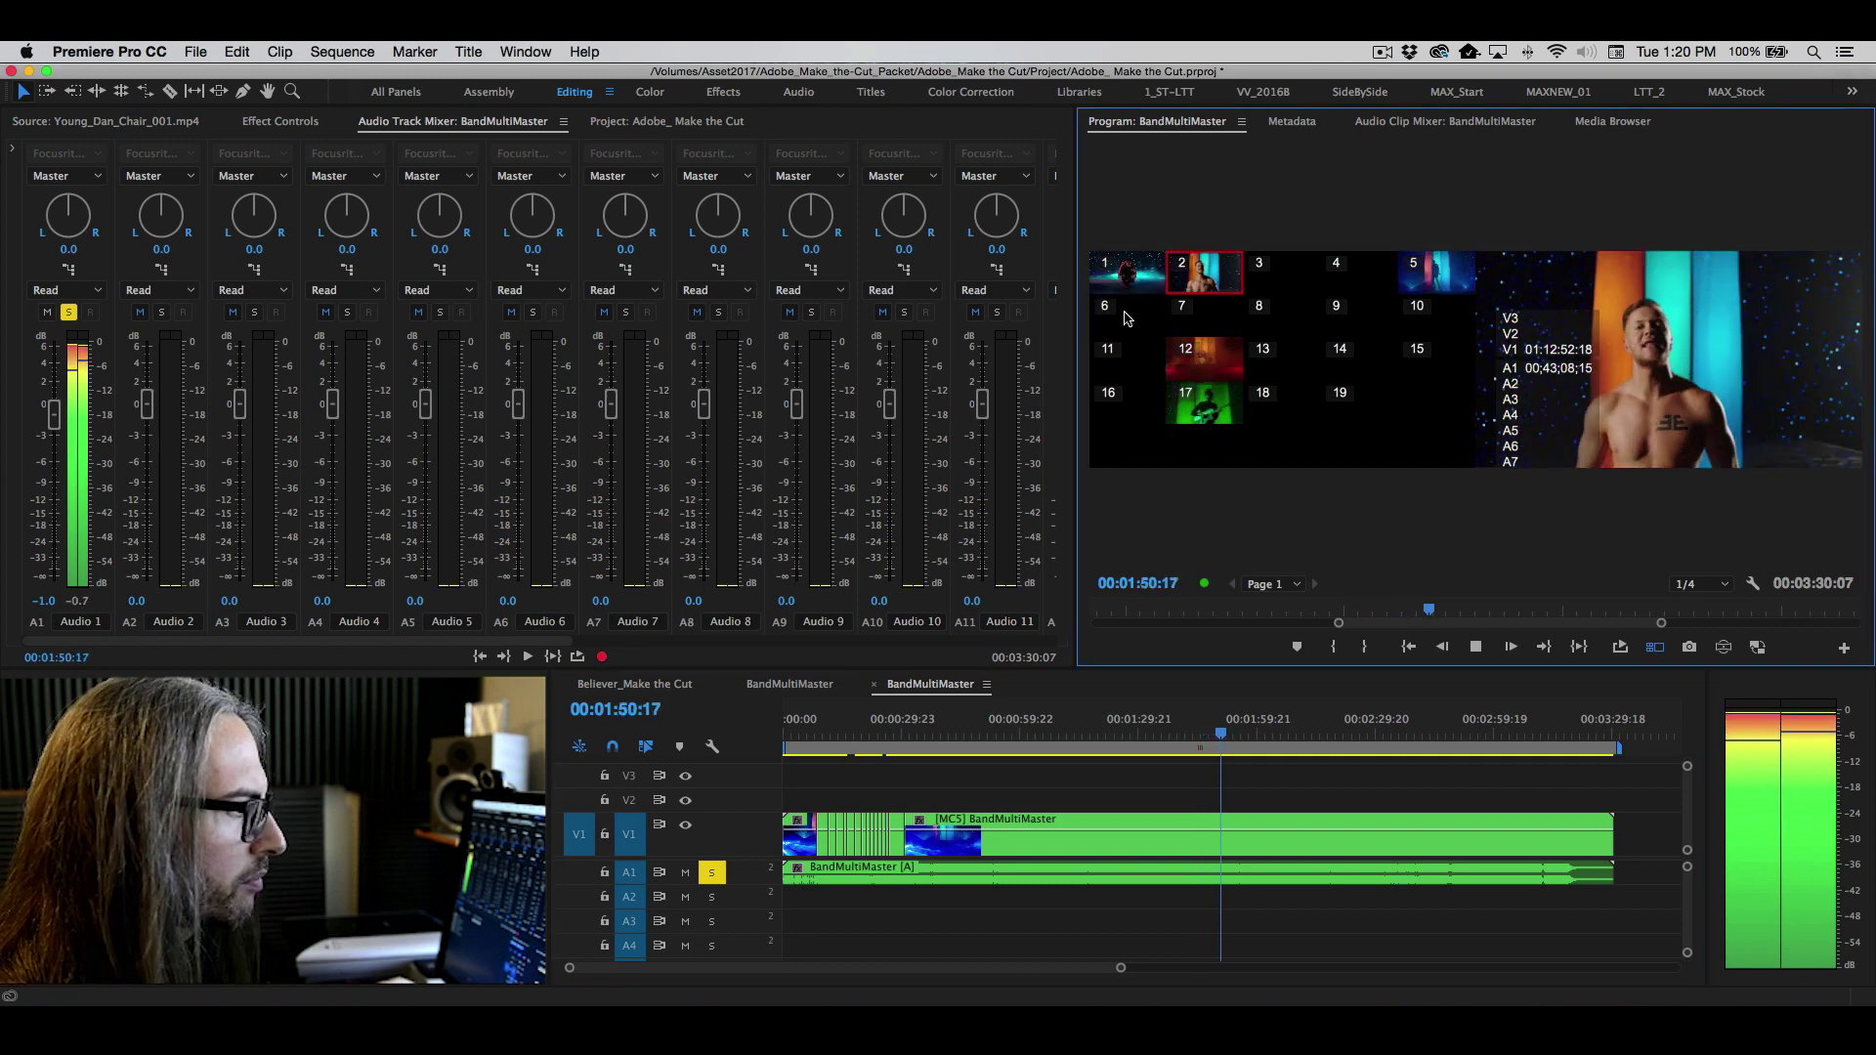
click(1180, 359)
click(1214, 411)
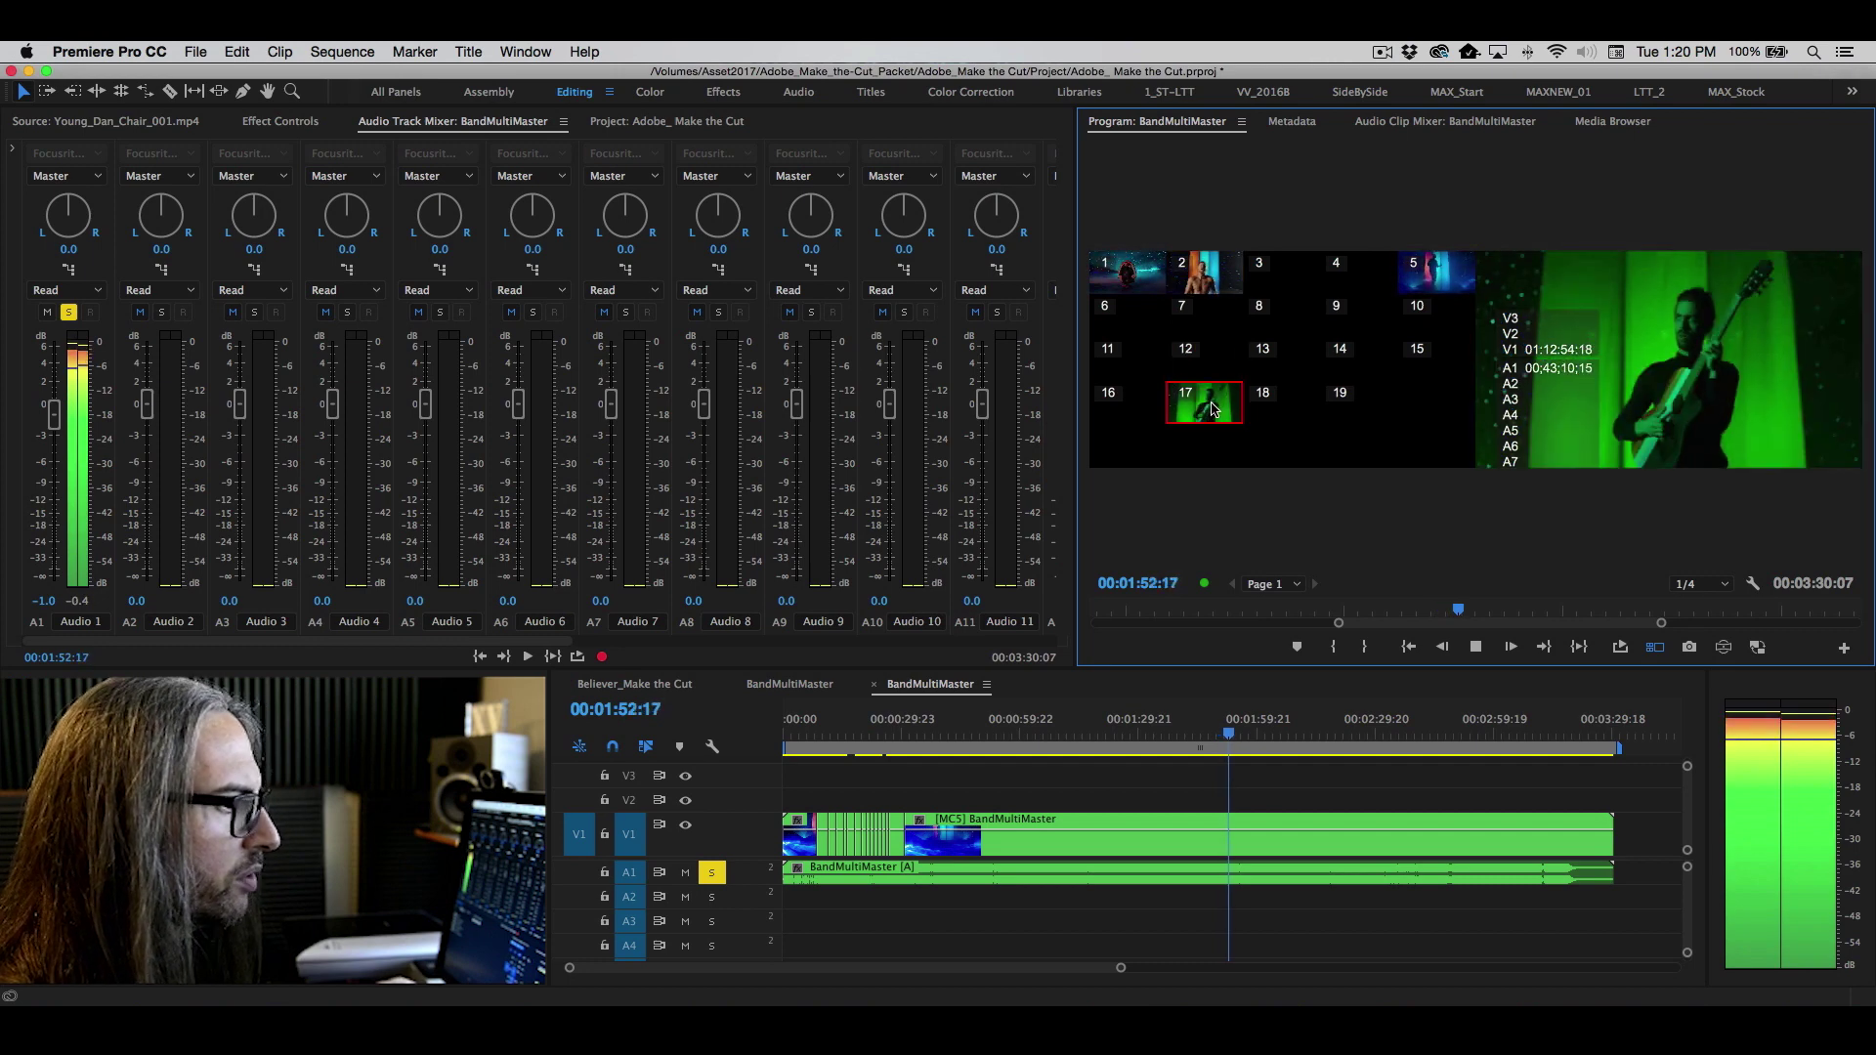
click(1199, 274)
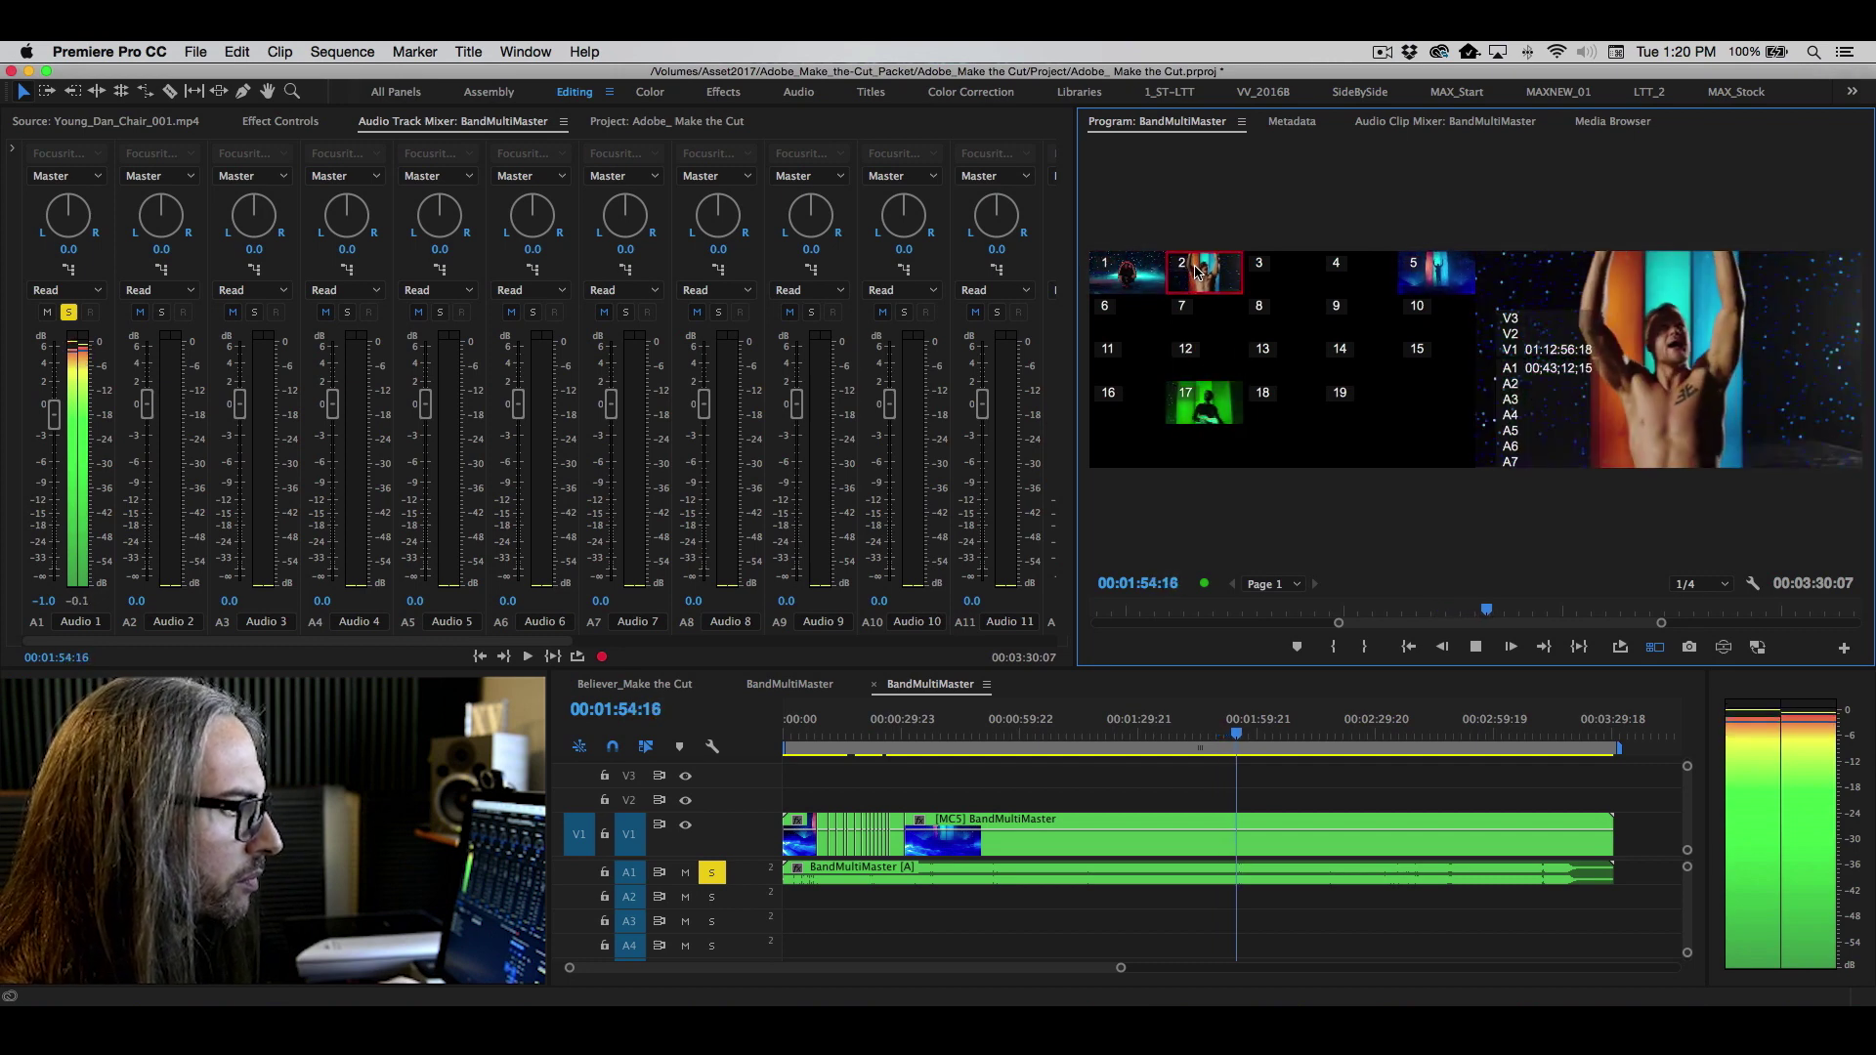
click(1429, 279)
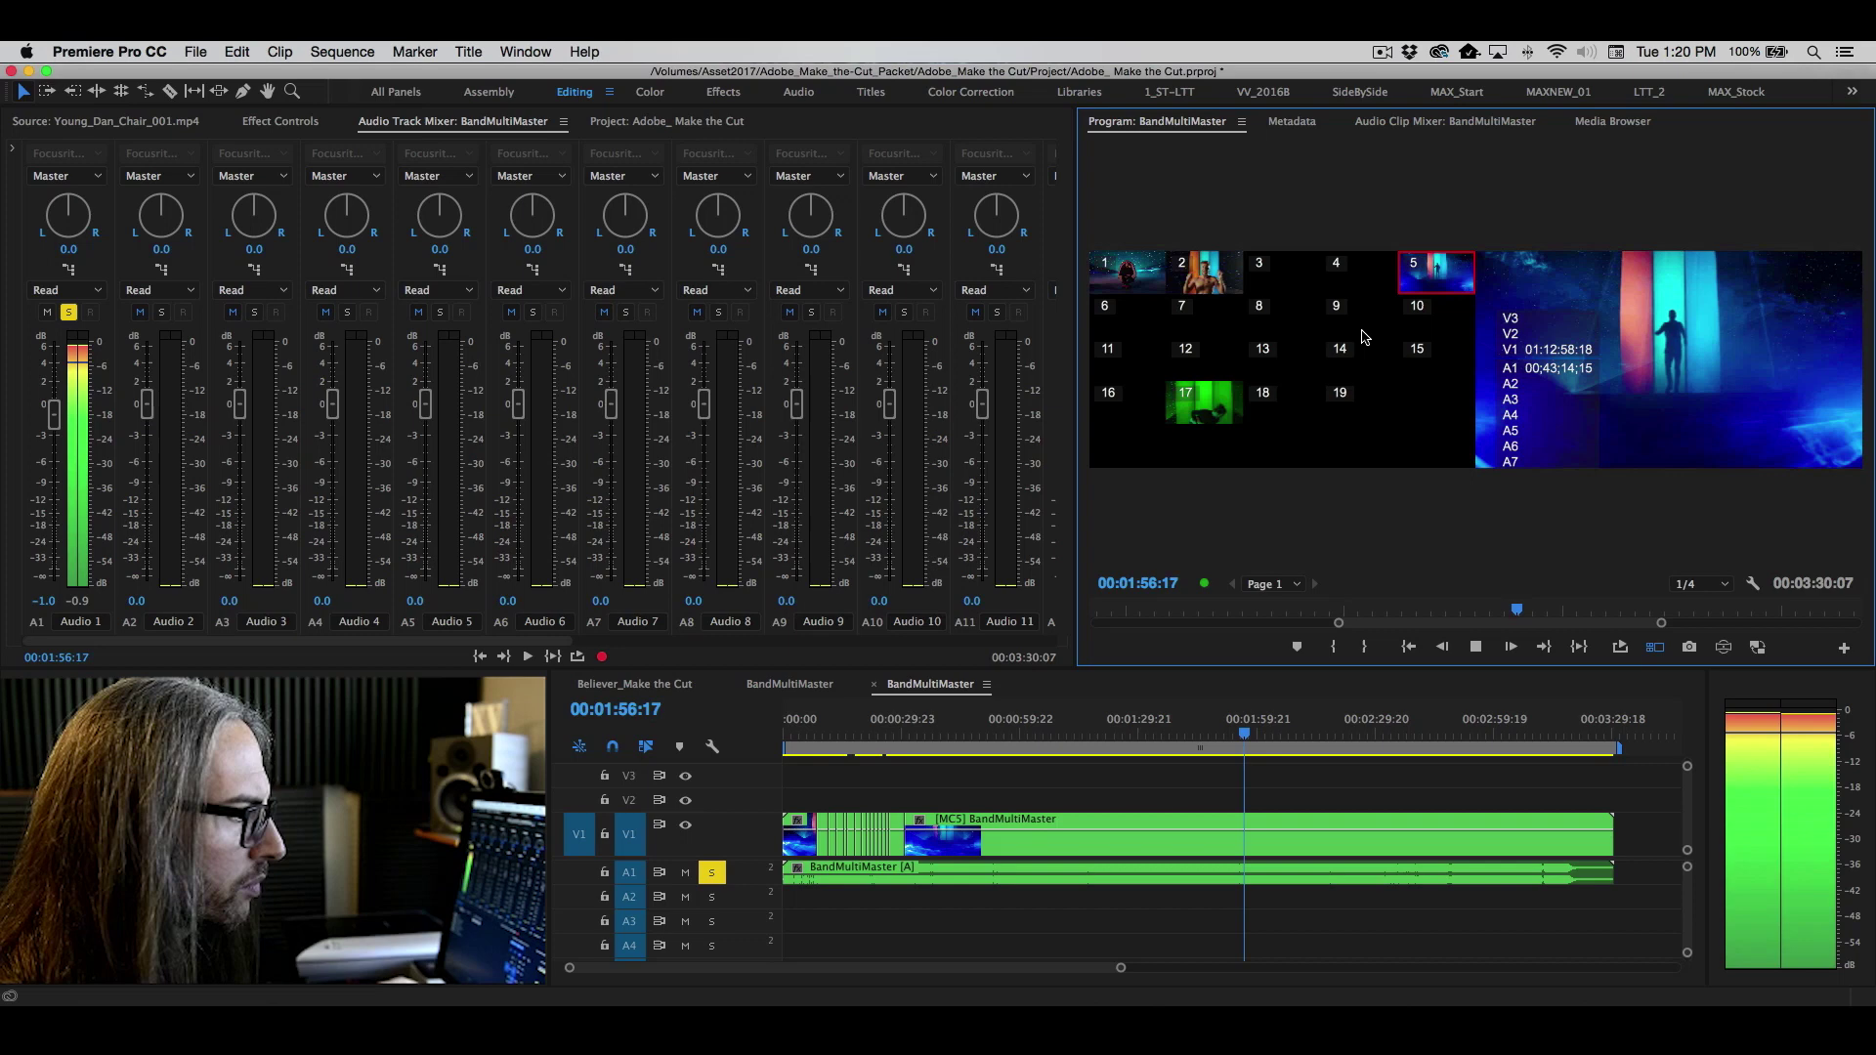
click(1202, 400)
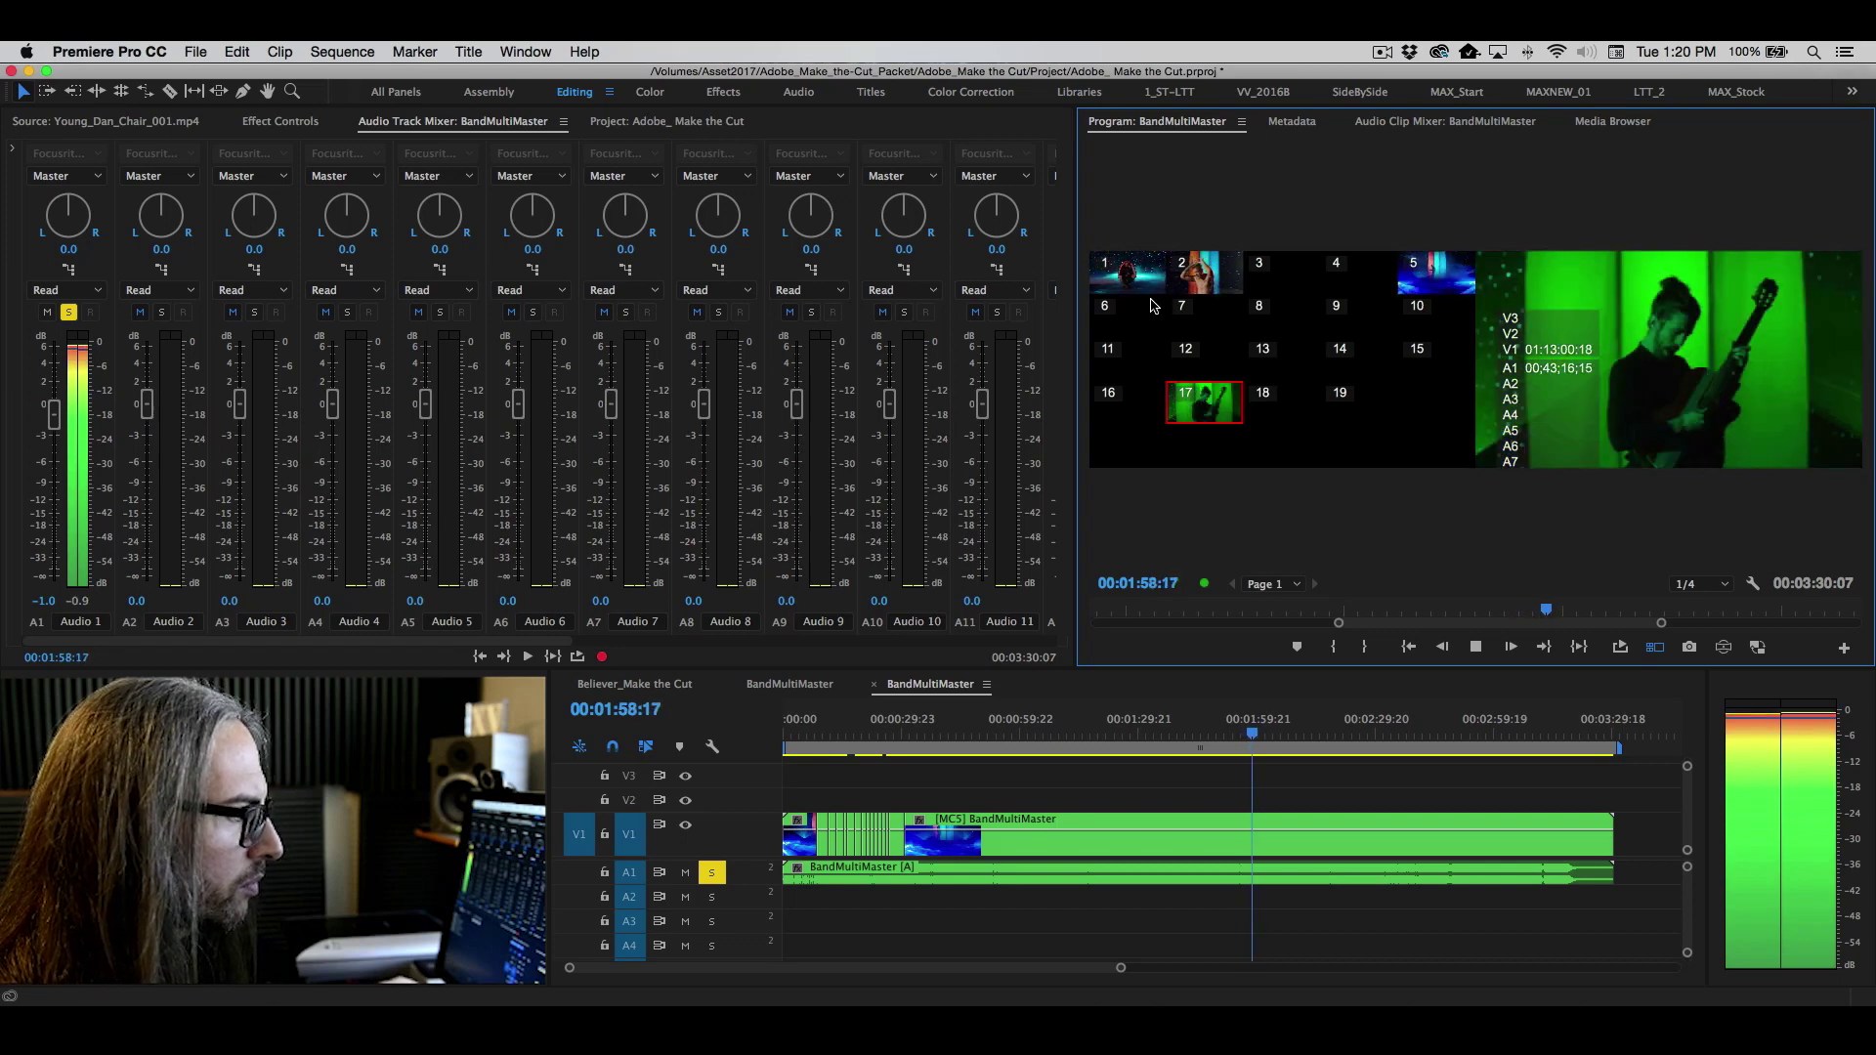
click(1140, 282)
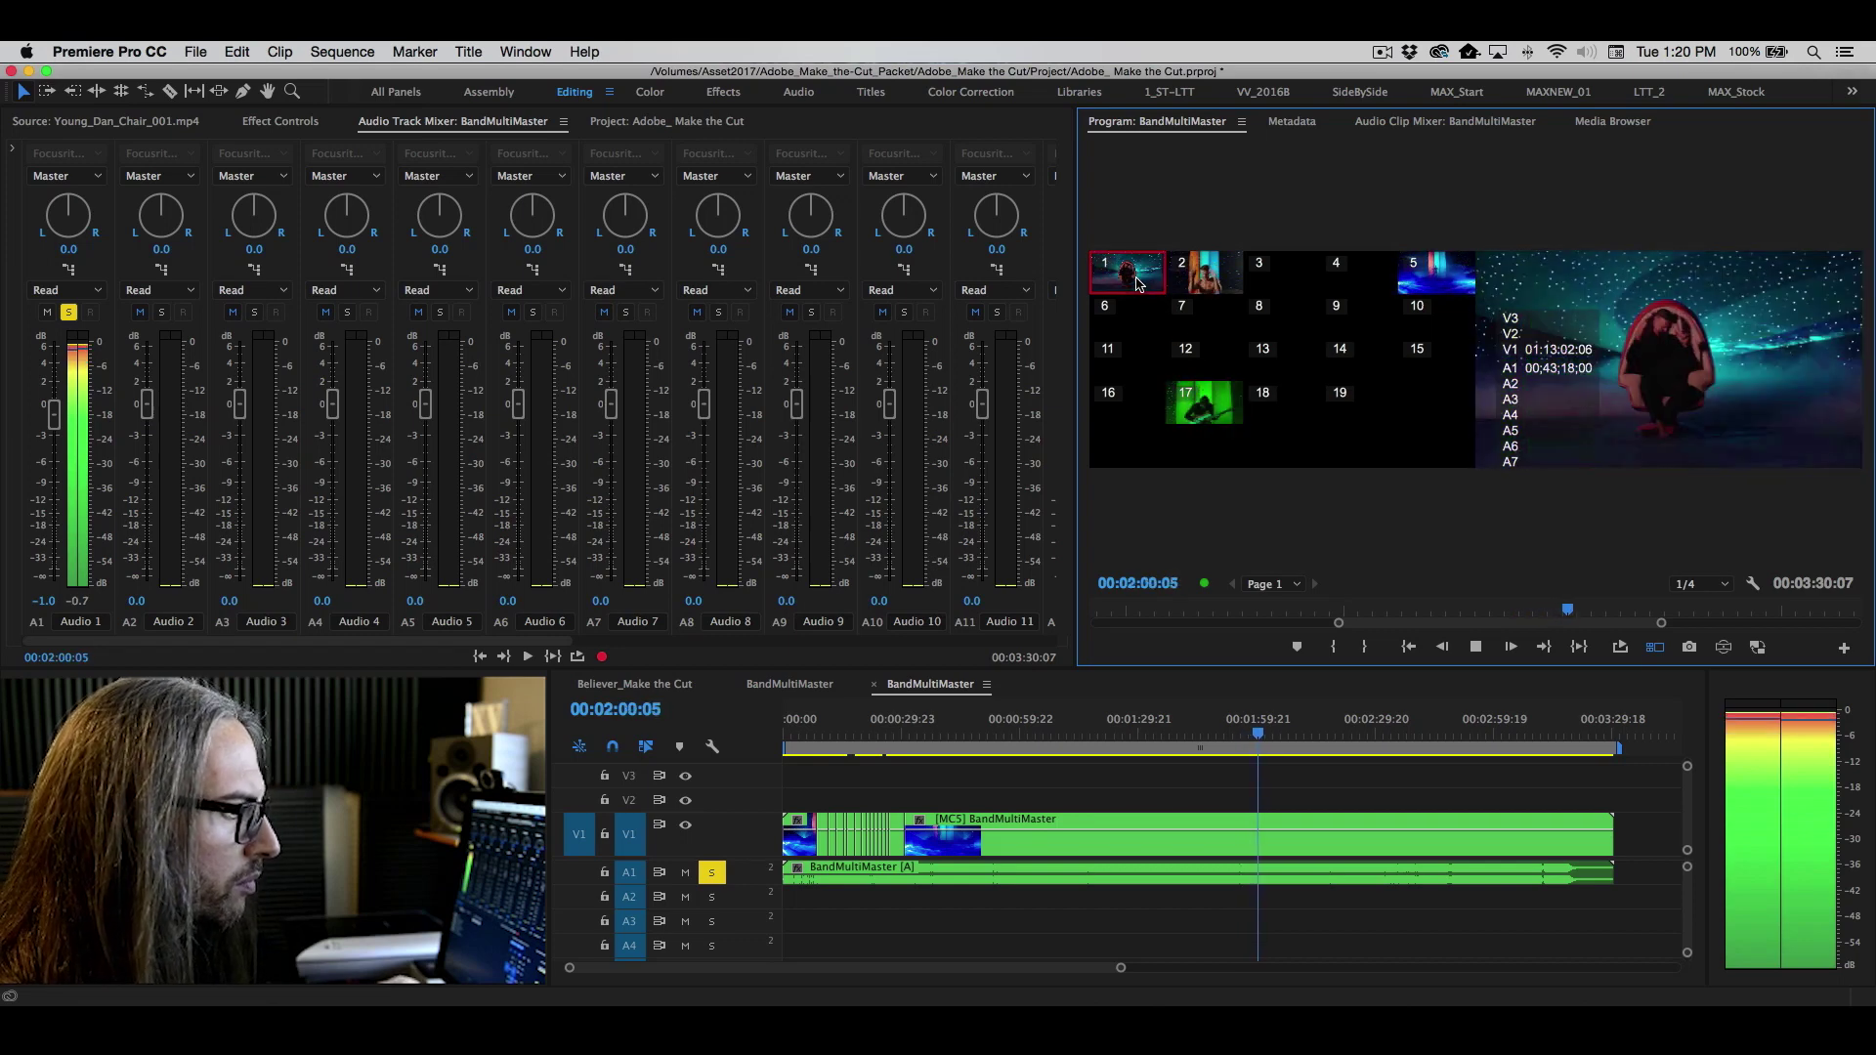
click(1201, 284)
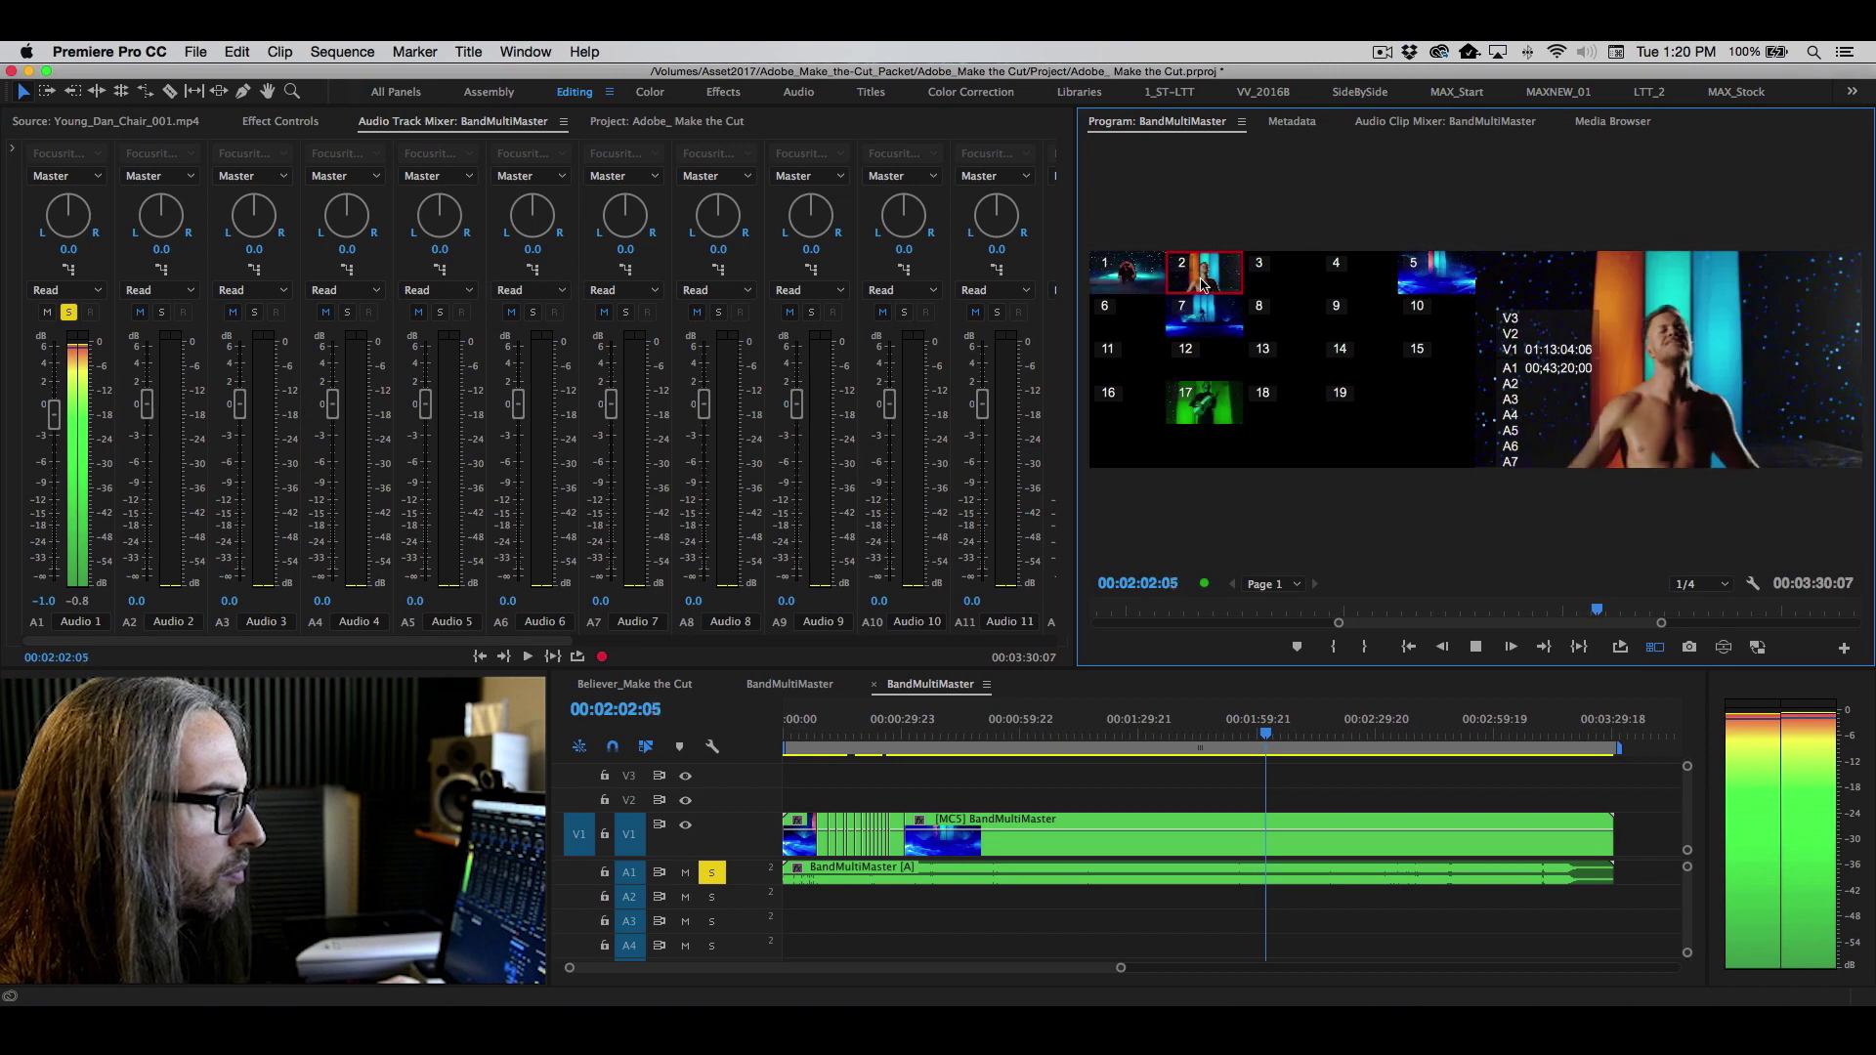
click(1203, 420)
click(1412, 284)
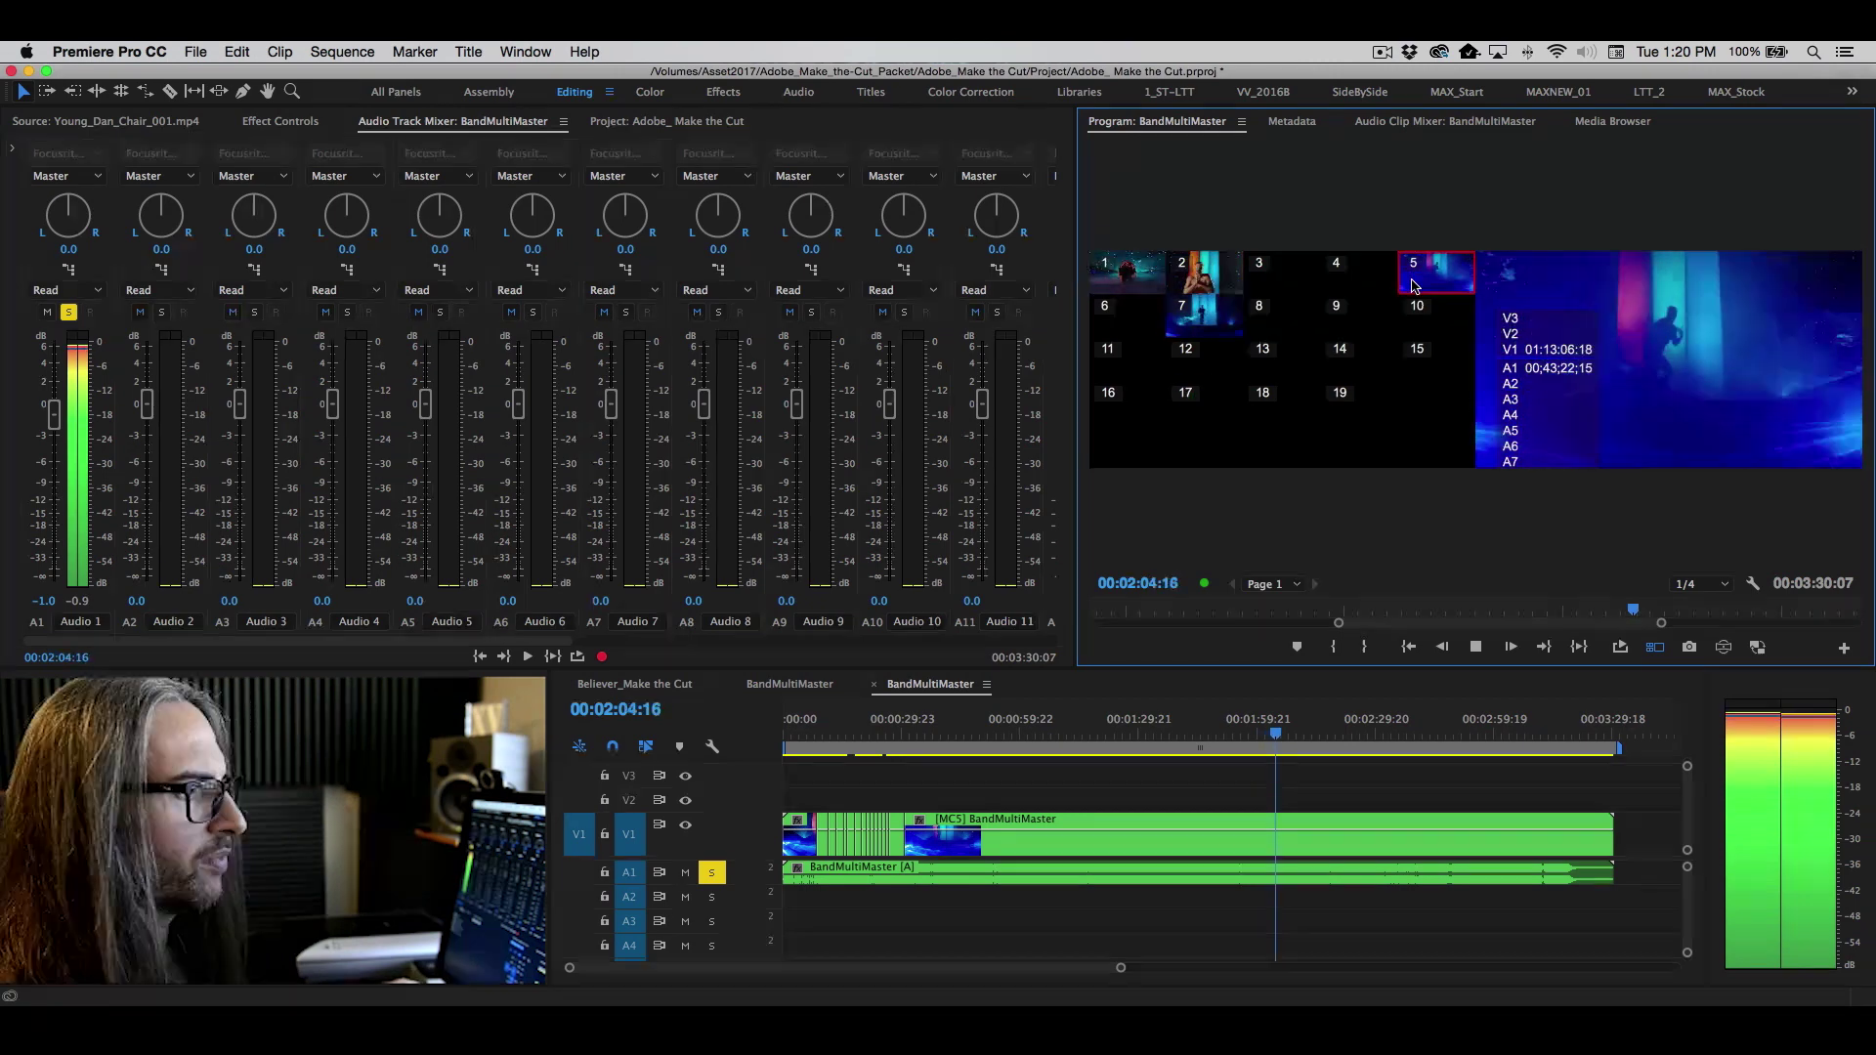
key(space)
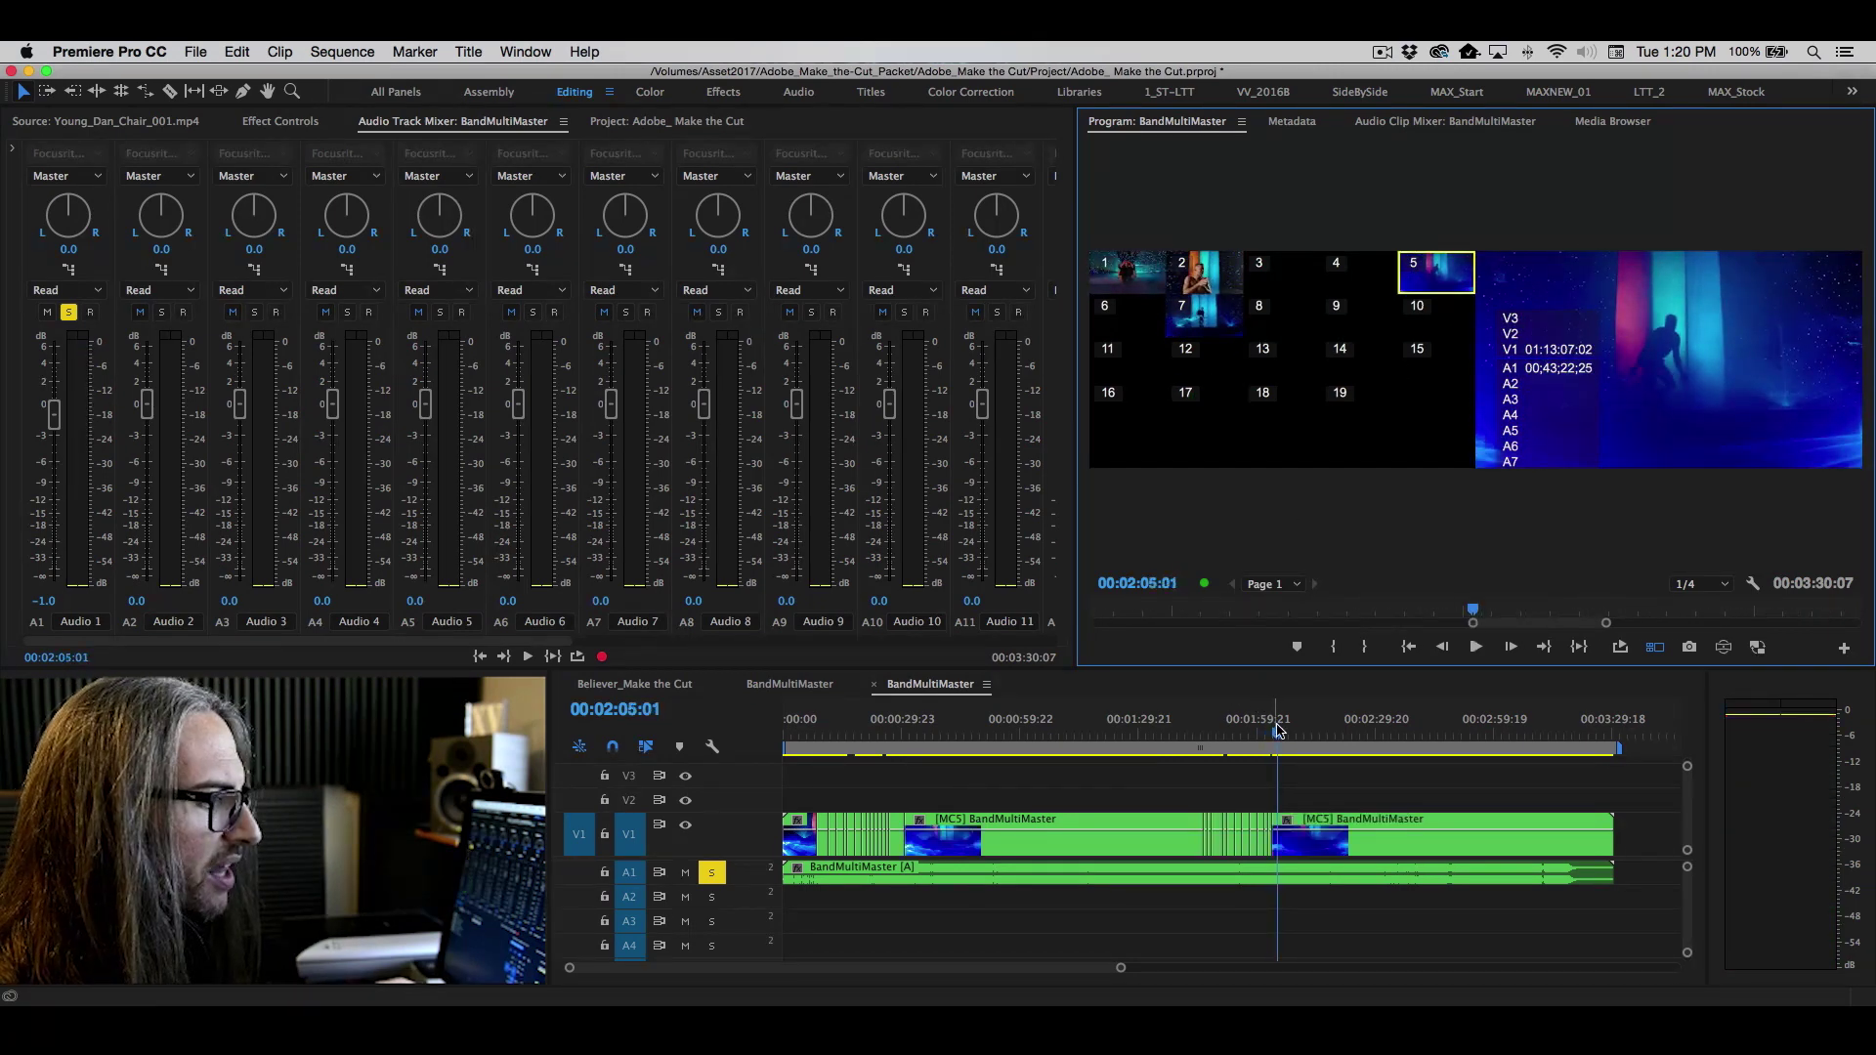
- Zoom into the new cuts and park on the guitarist frame at 00:02:03:12
click(1278, 735)
key(=)
key(=)
key(=)
key(=)
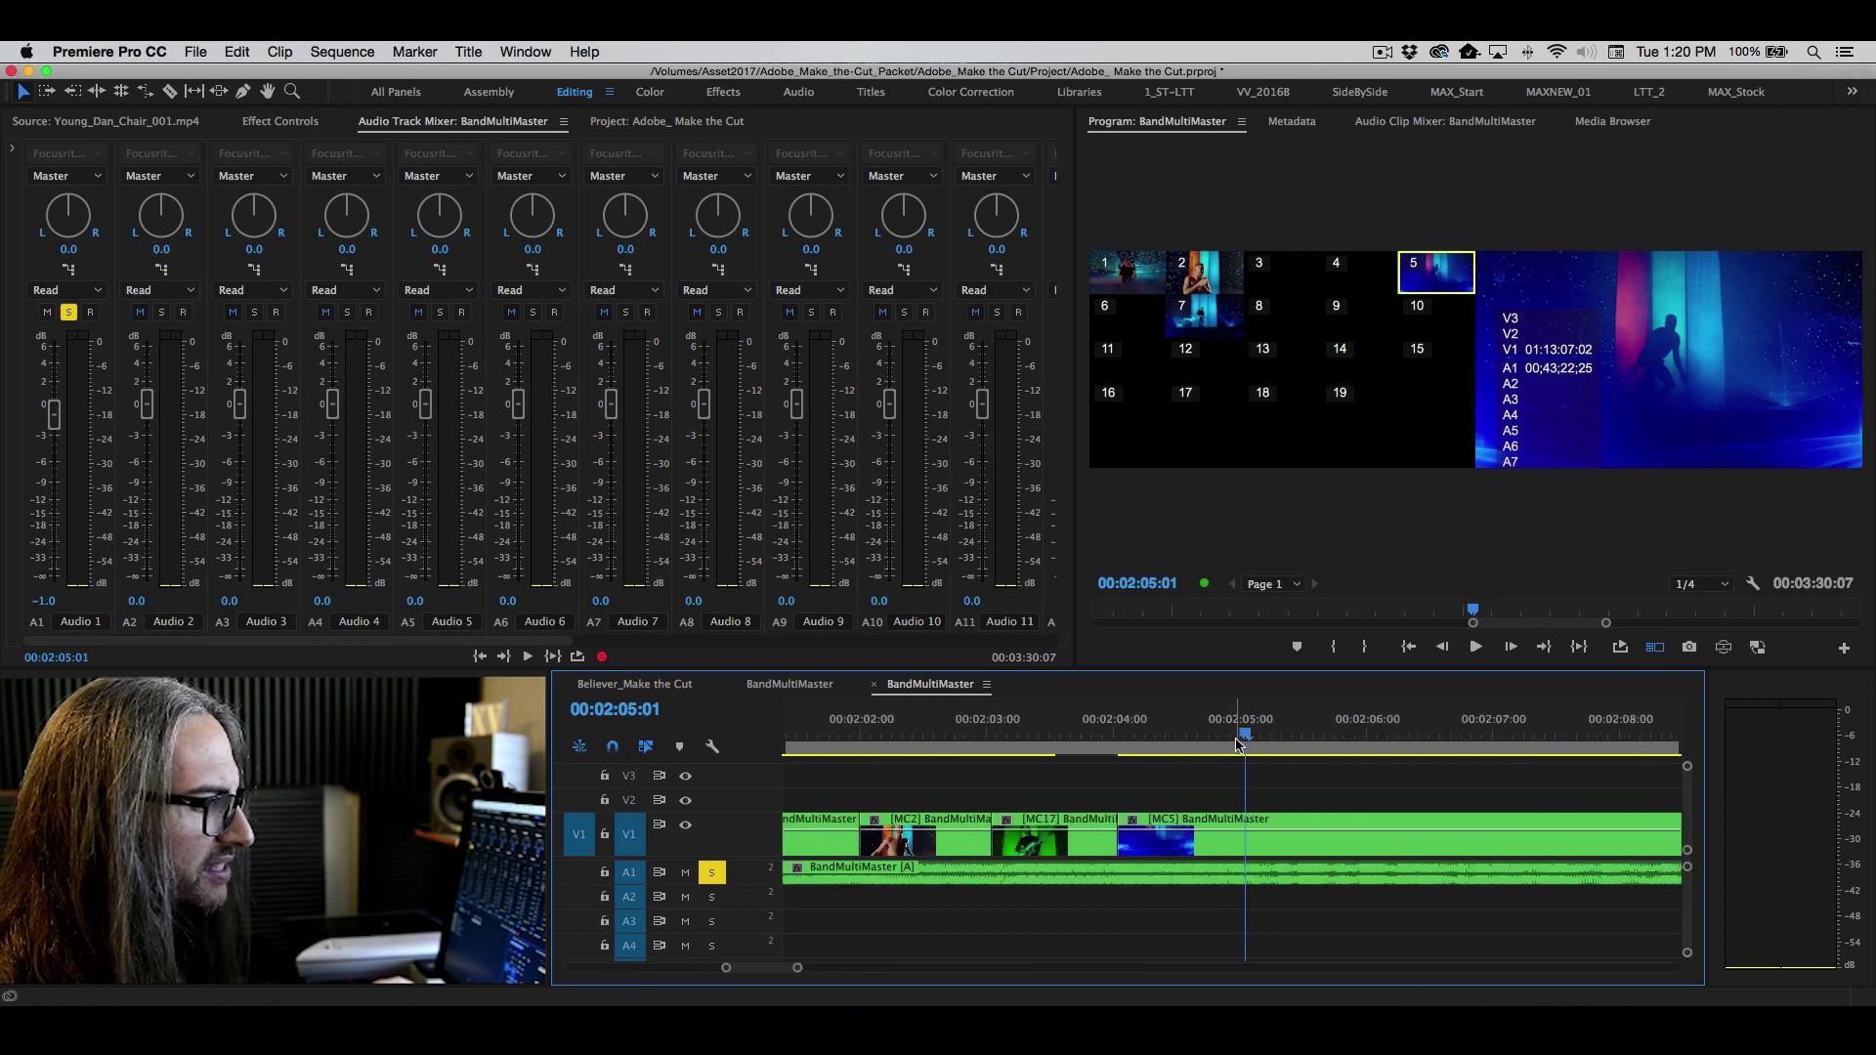
drag(1239, 735, 1067, 723)
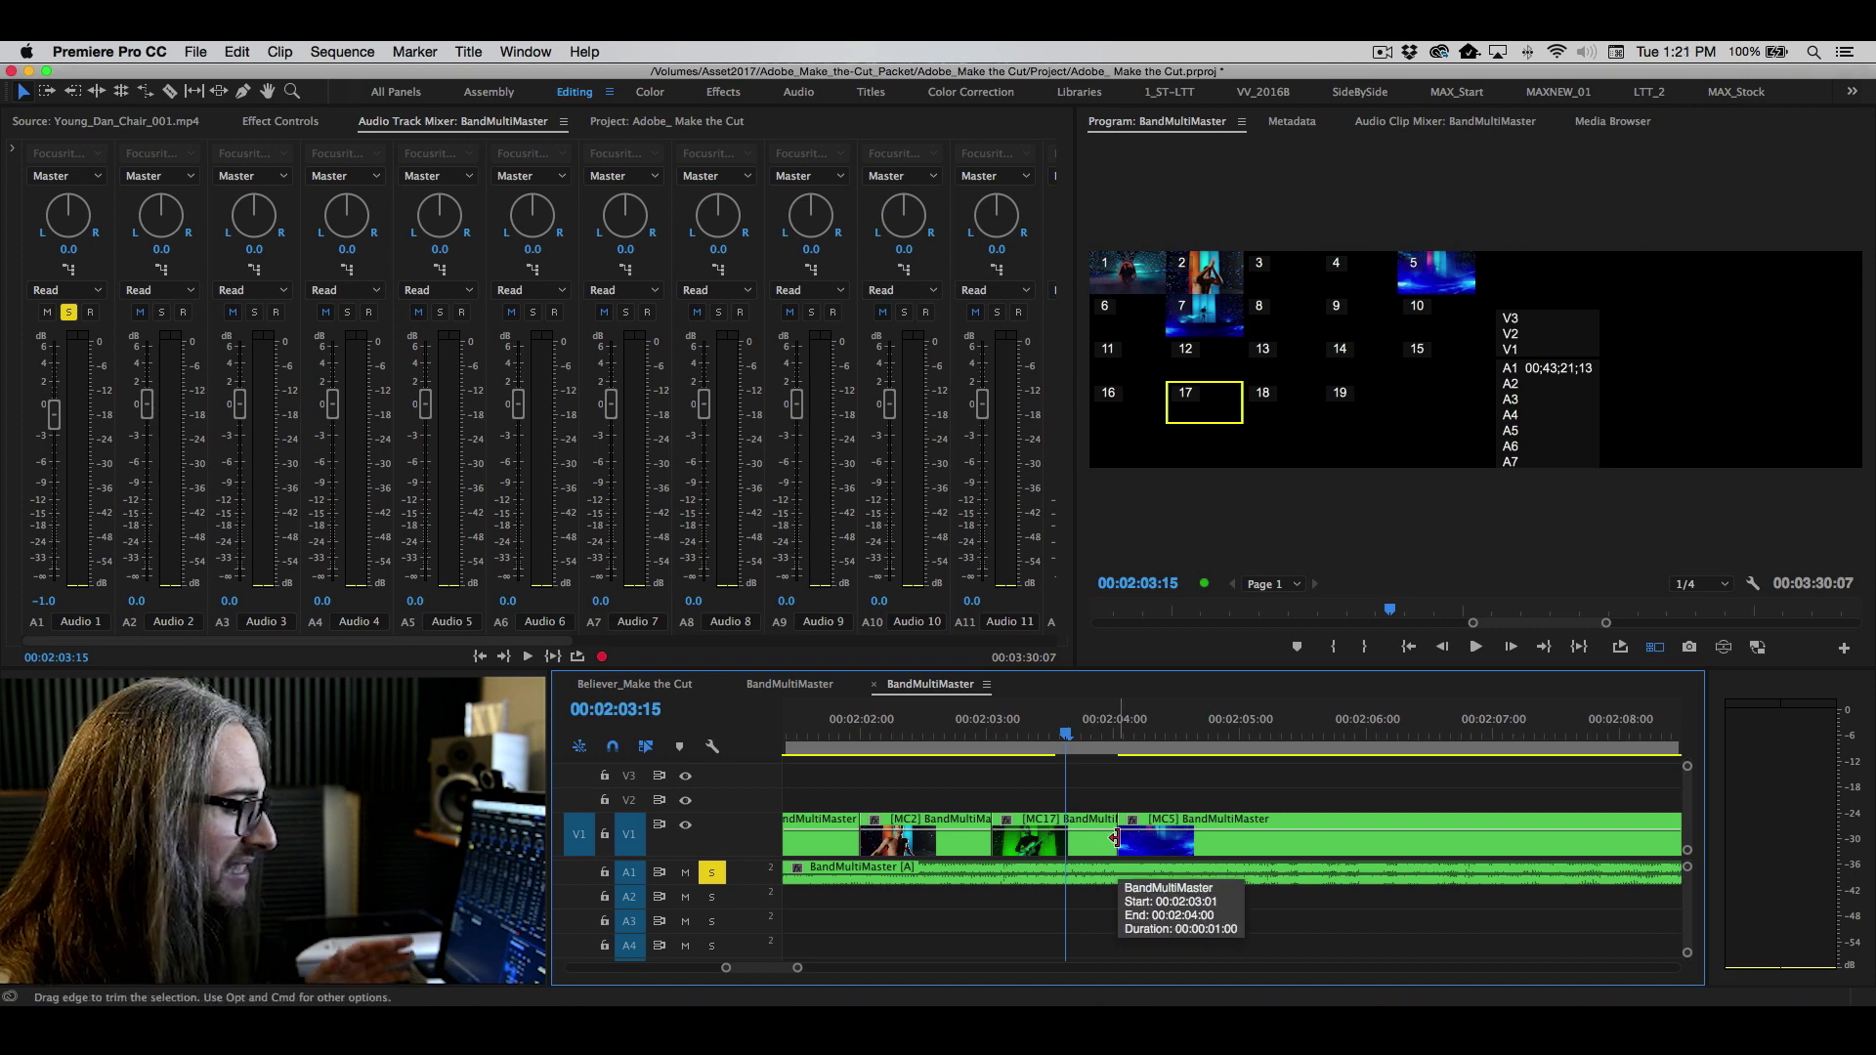
click(1061, 735)
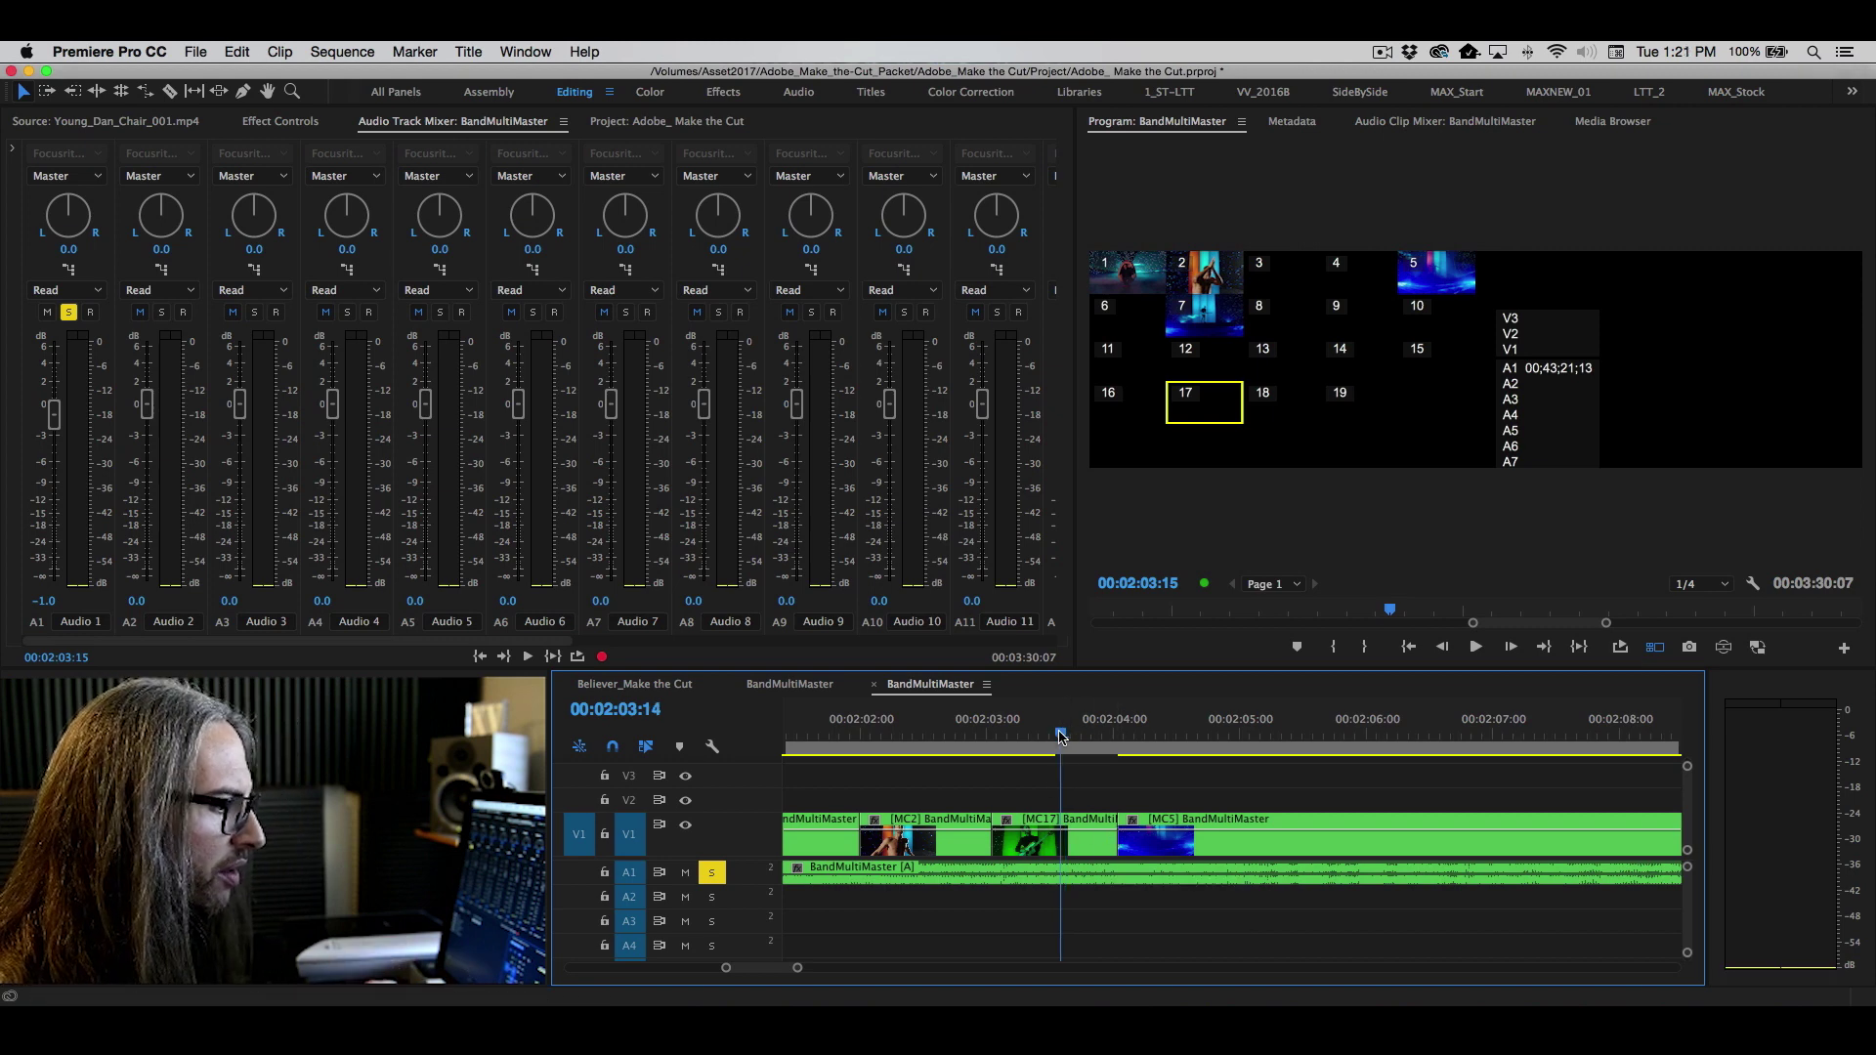
key(space)
drag(1068, 735, 1055, 742)
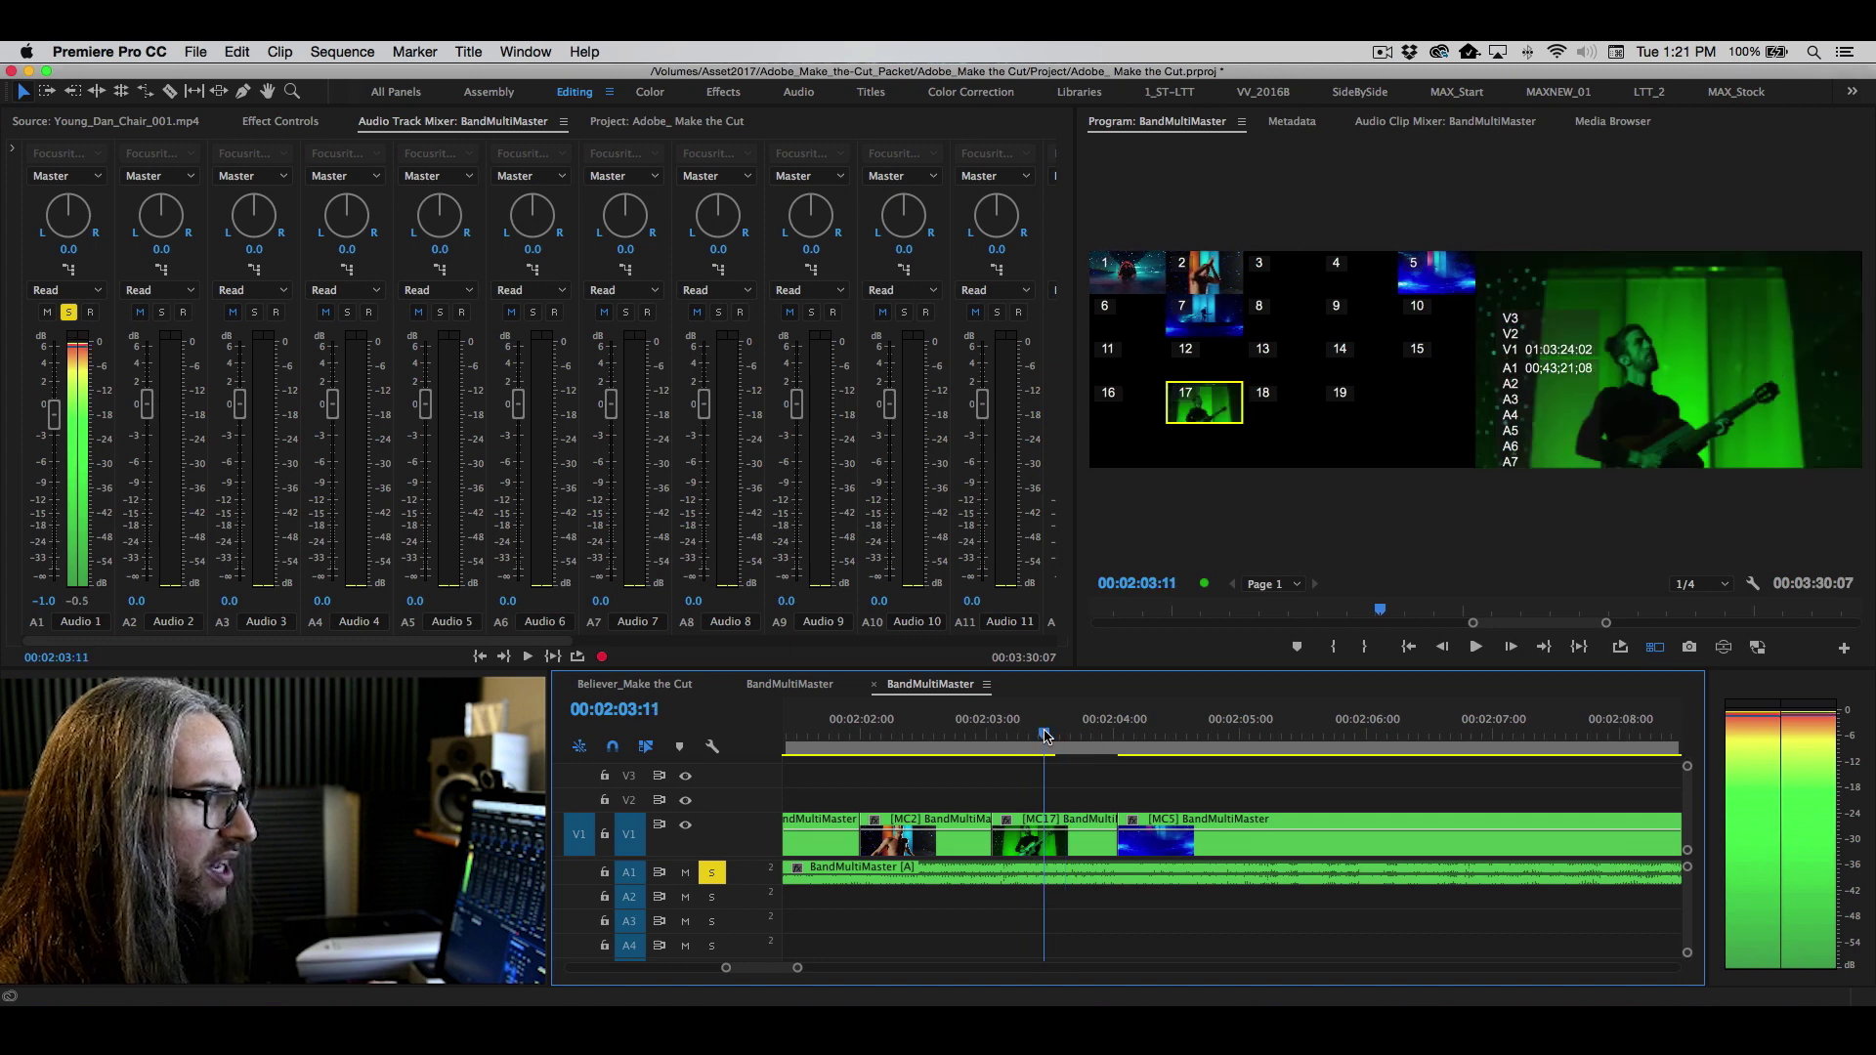
- Trim MC17's end to the playhead, pull MC5's start left to close the gap, and play back
click(1108, 837)
key(e)
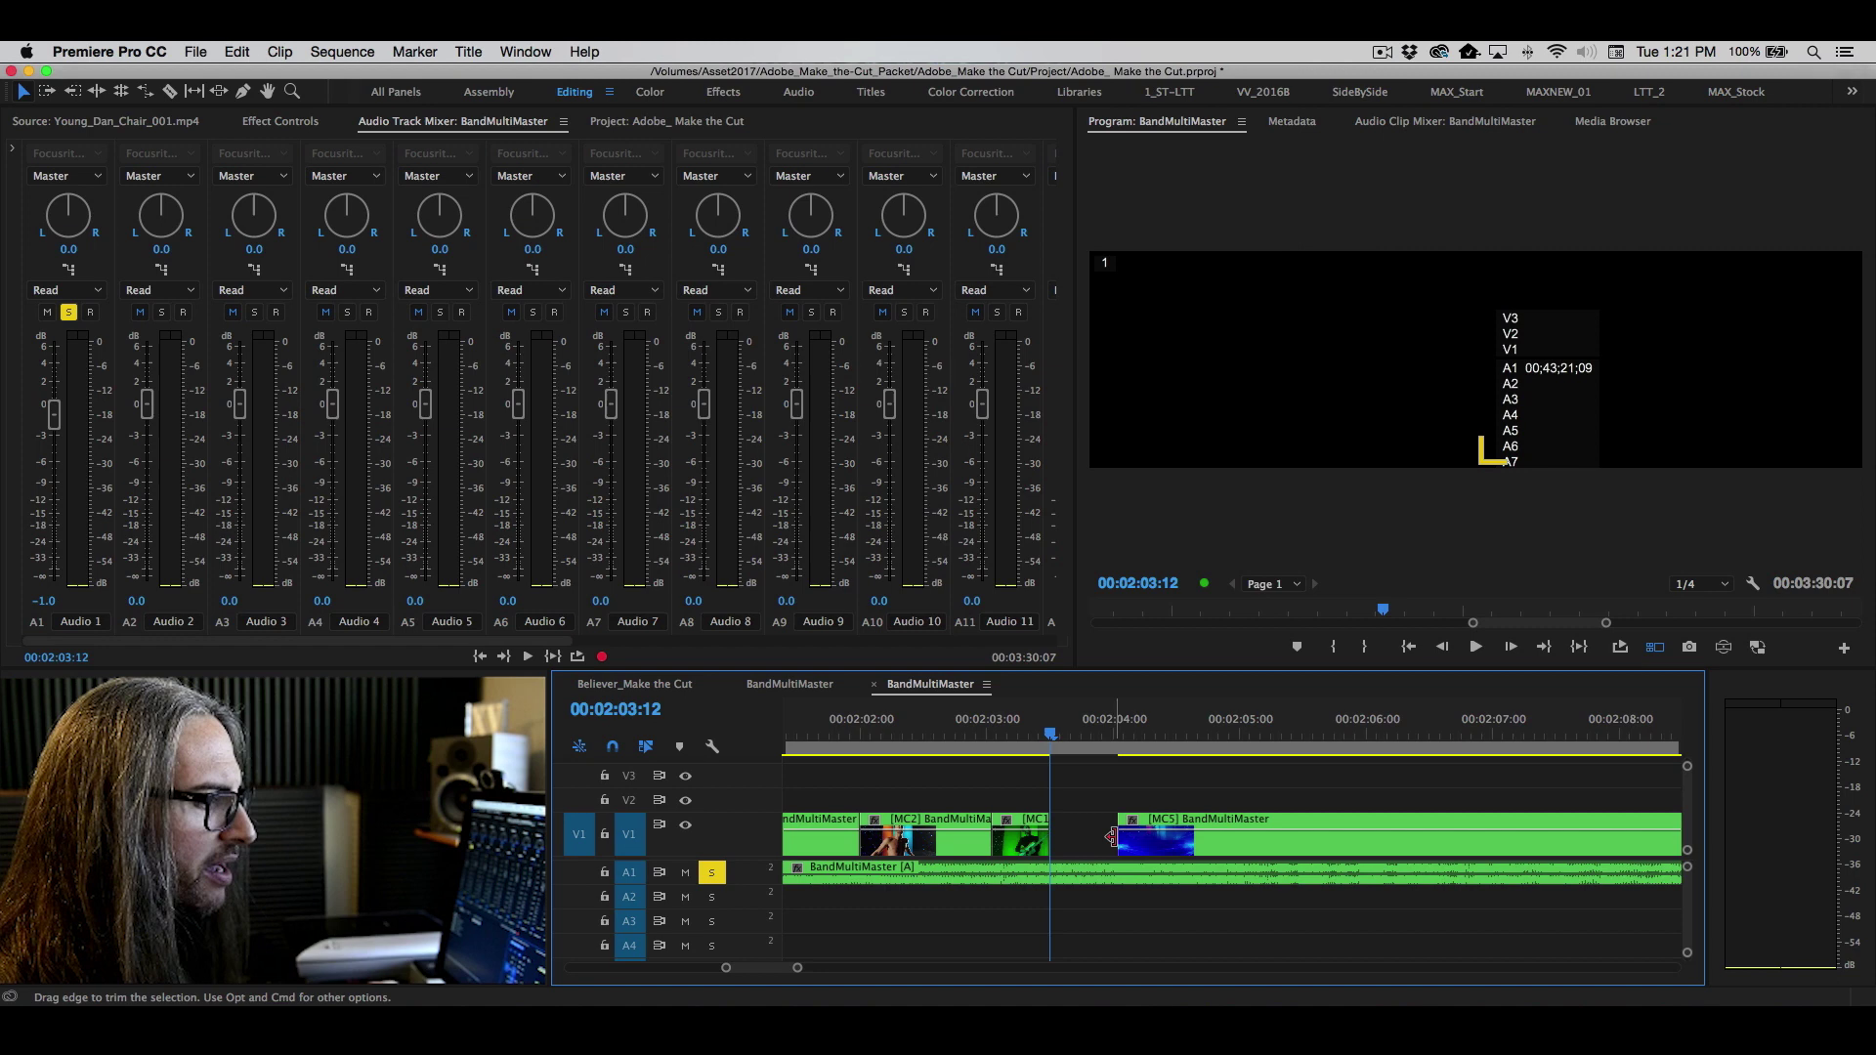
drag(1111, 837, 1051, 836)
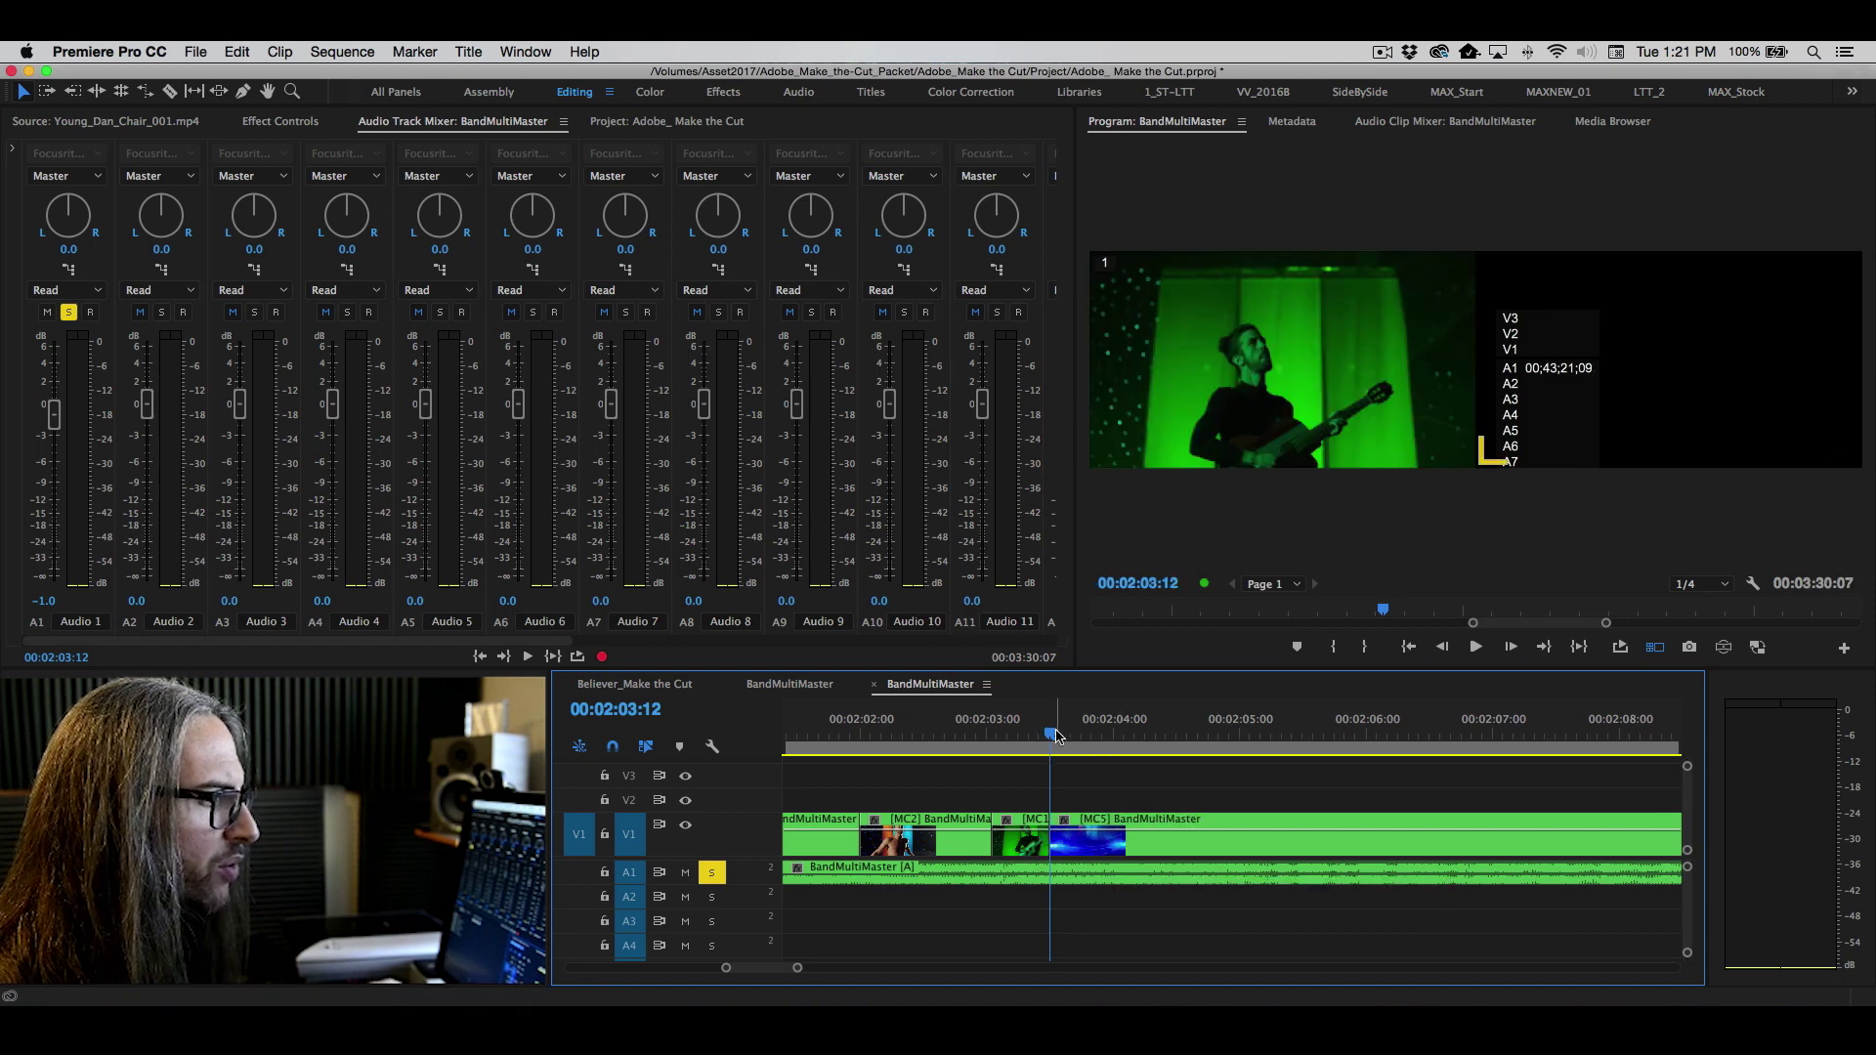
key(shift+k)
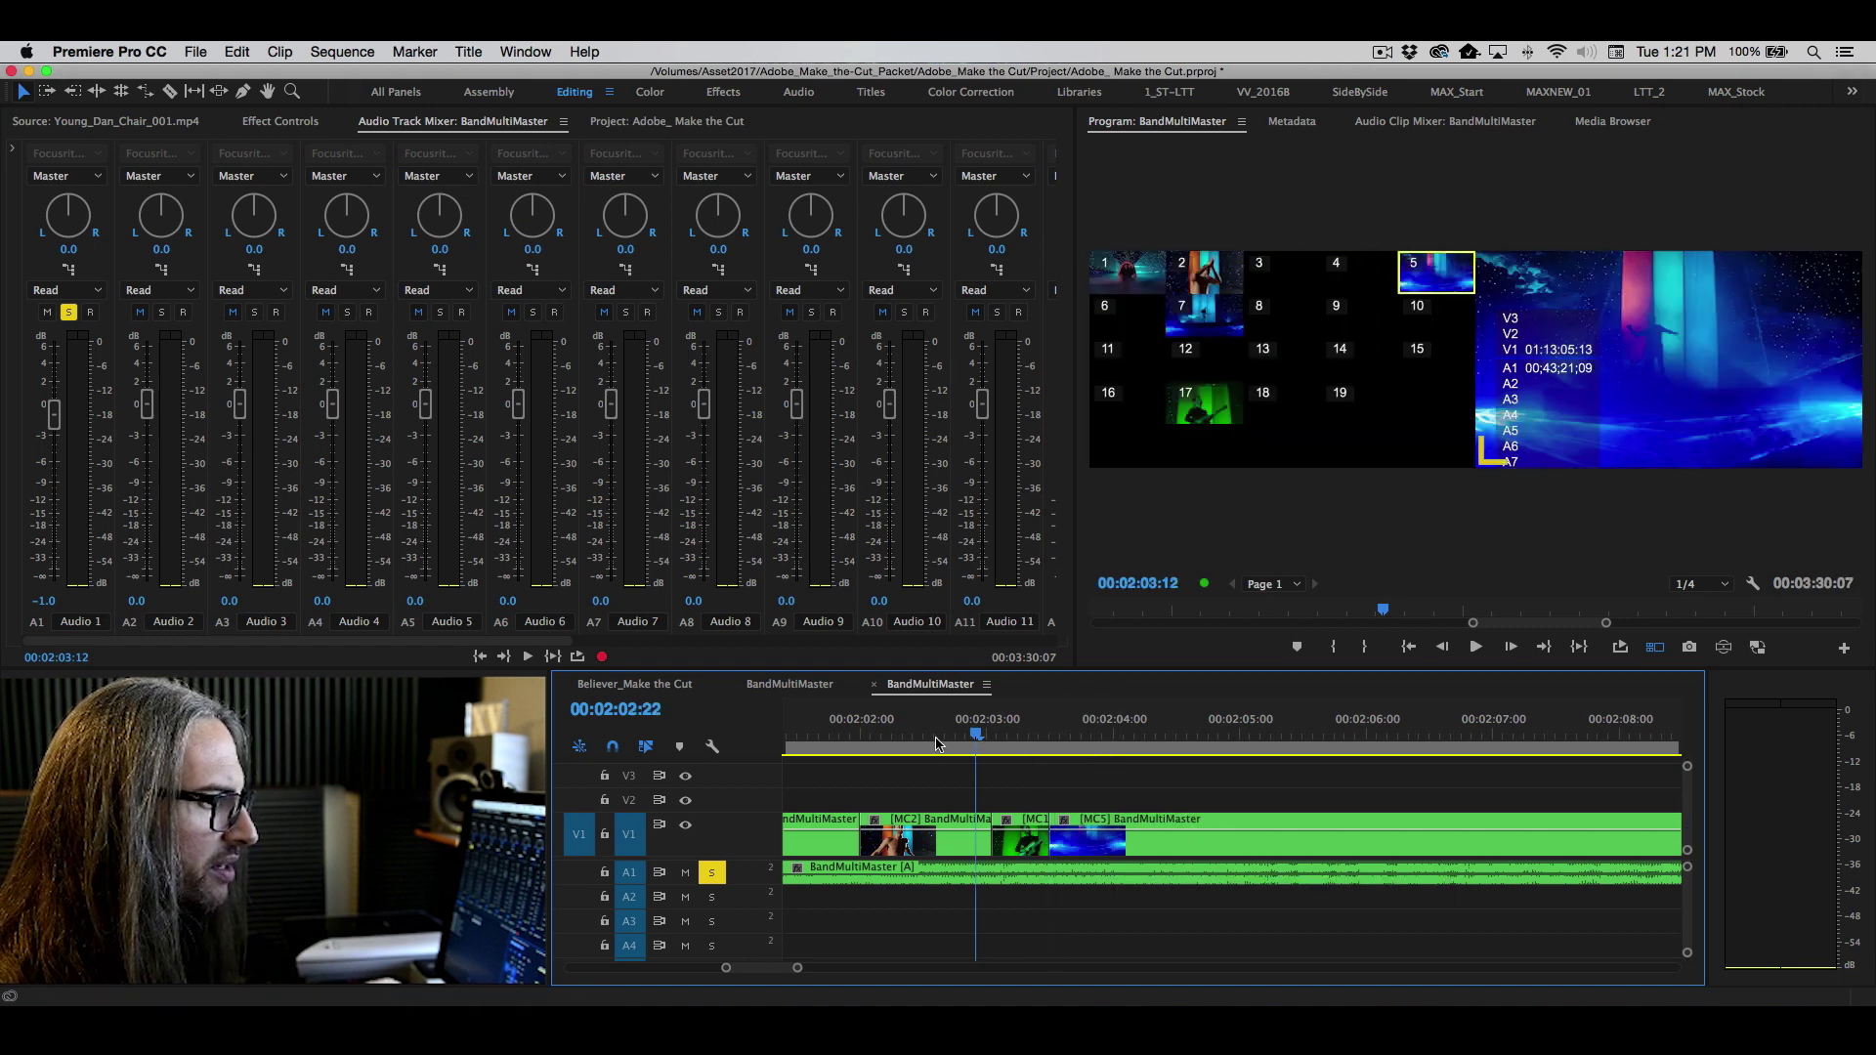
- Trim the V1 cut at 00:02:02:00 back 10 frames and add a default transition
double_click(1048, 838)
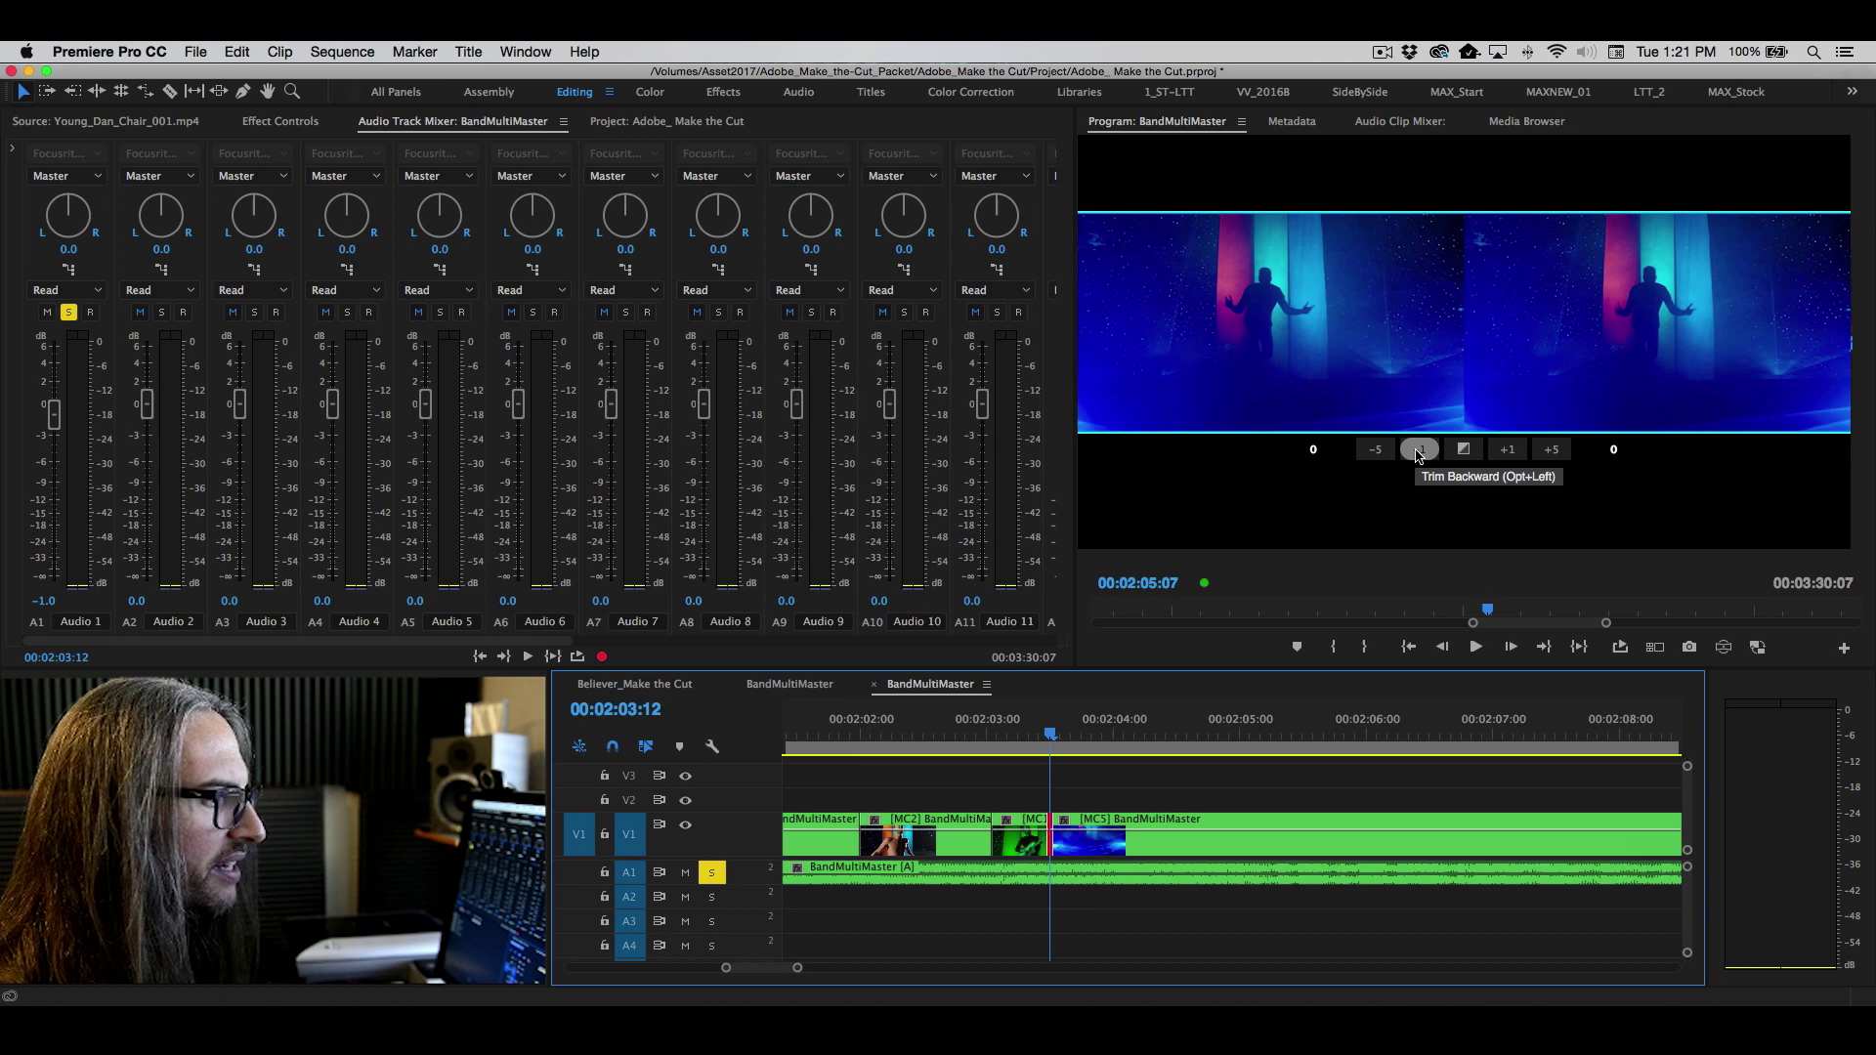
drag(1465, 341, 1429, 374)
key(Down)
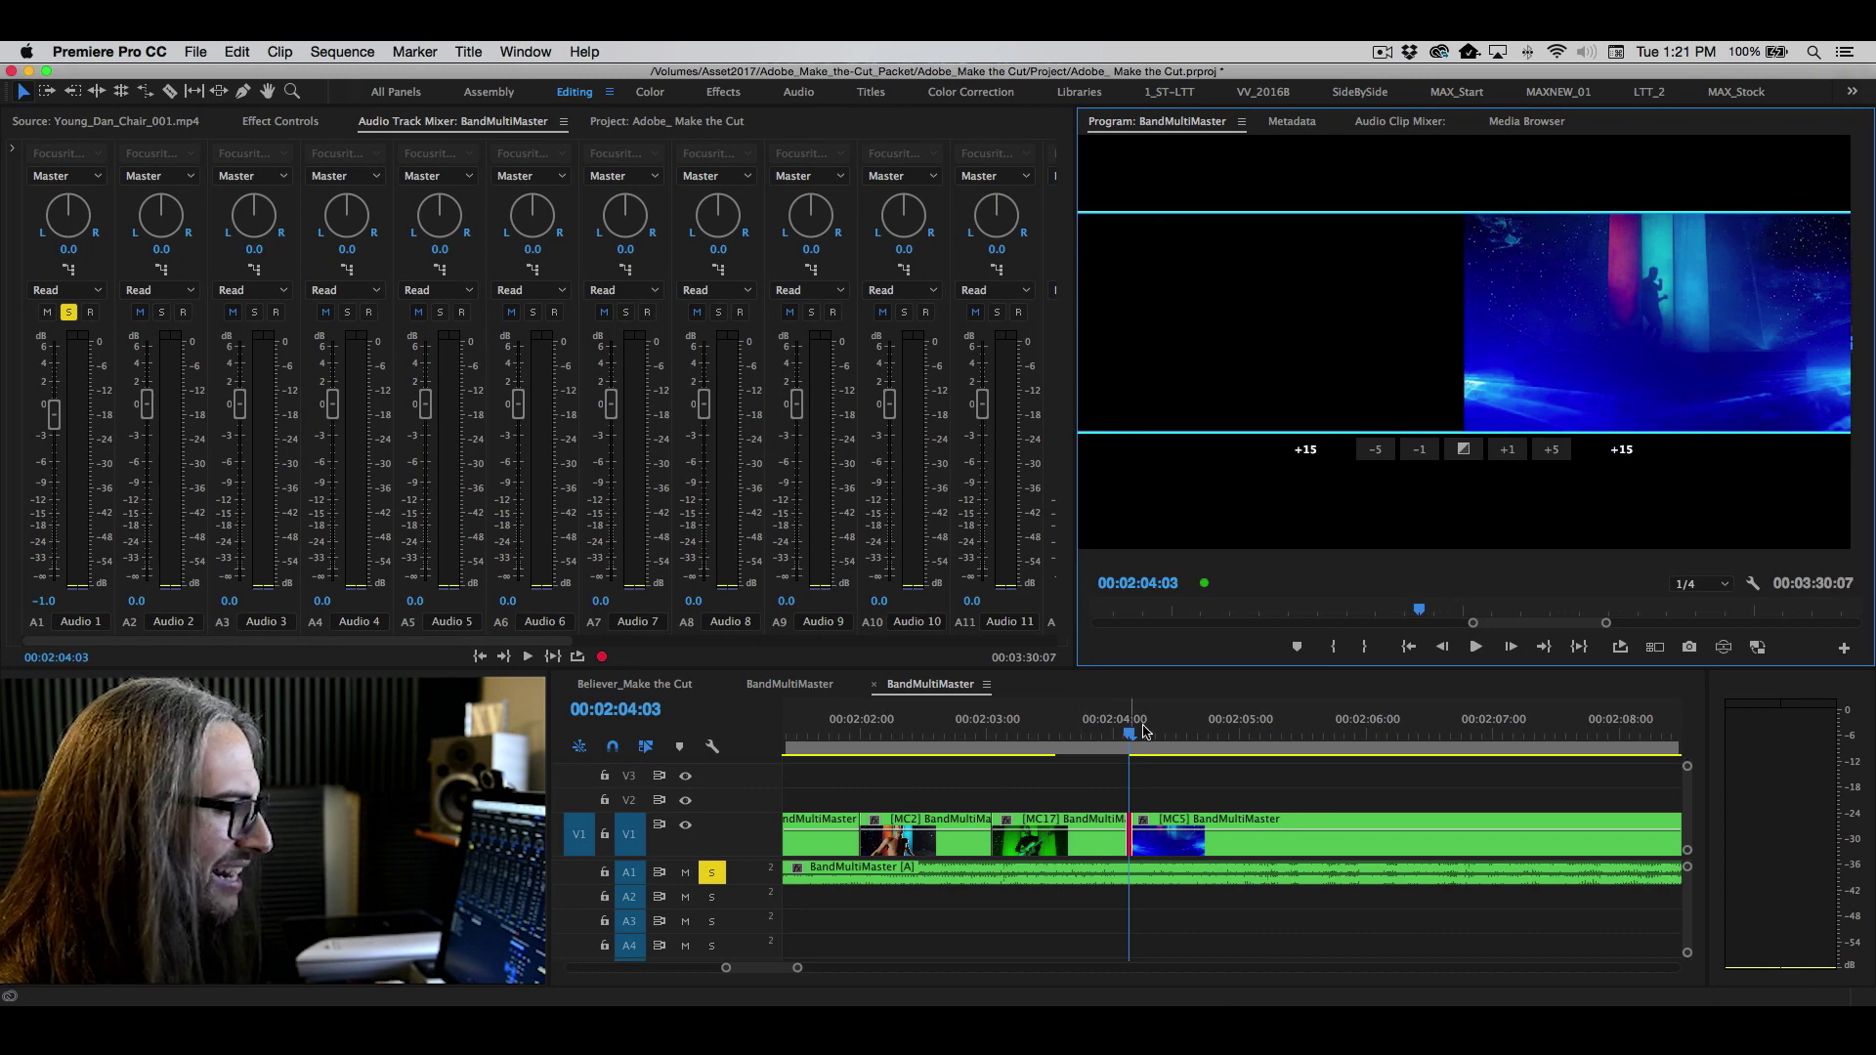
drag(1136, 734, 825, 731)
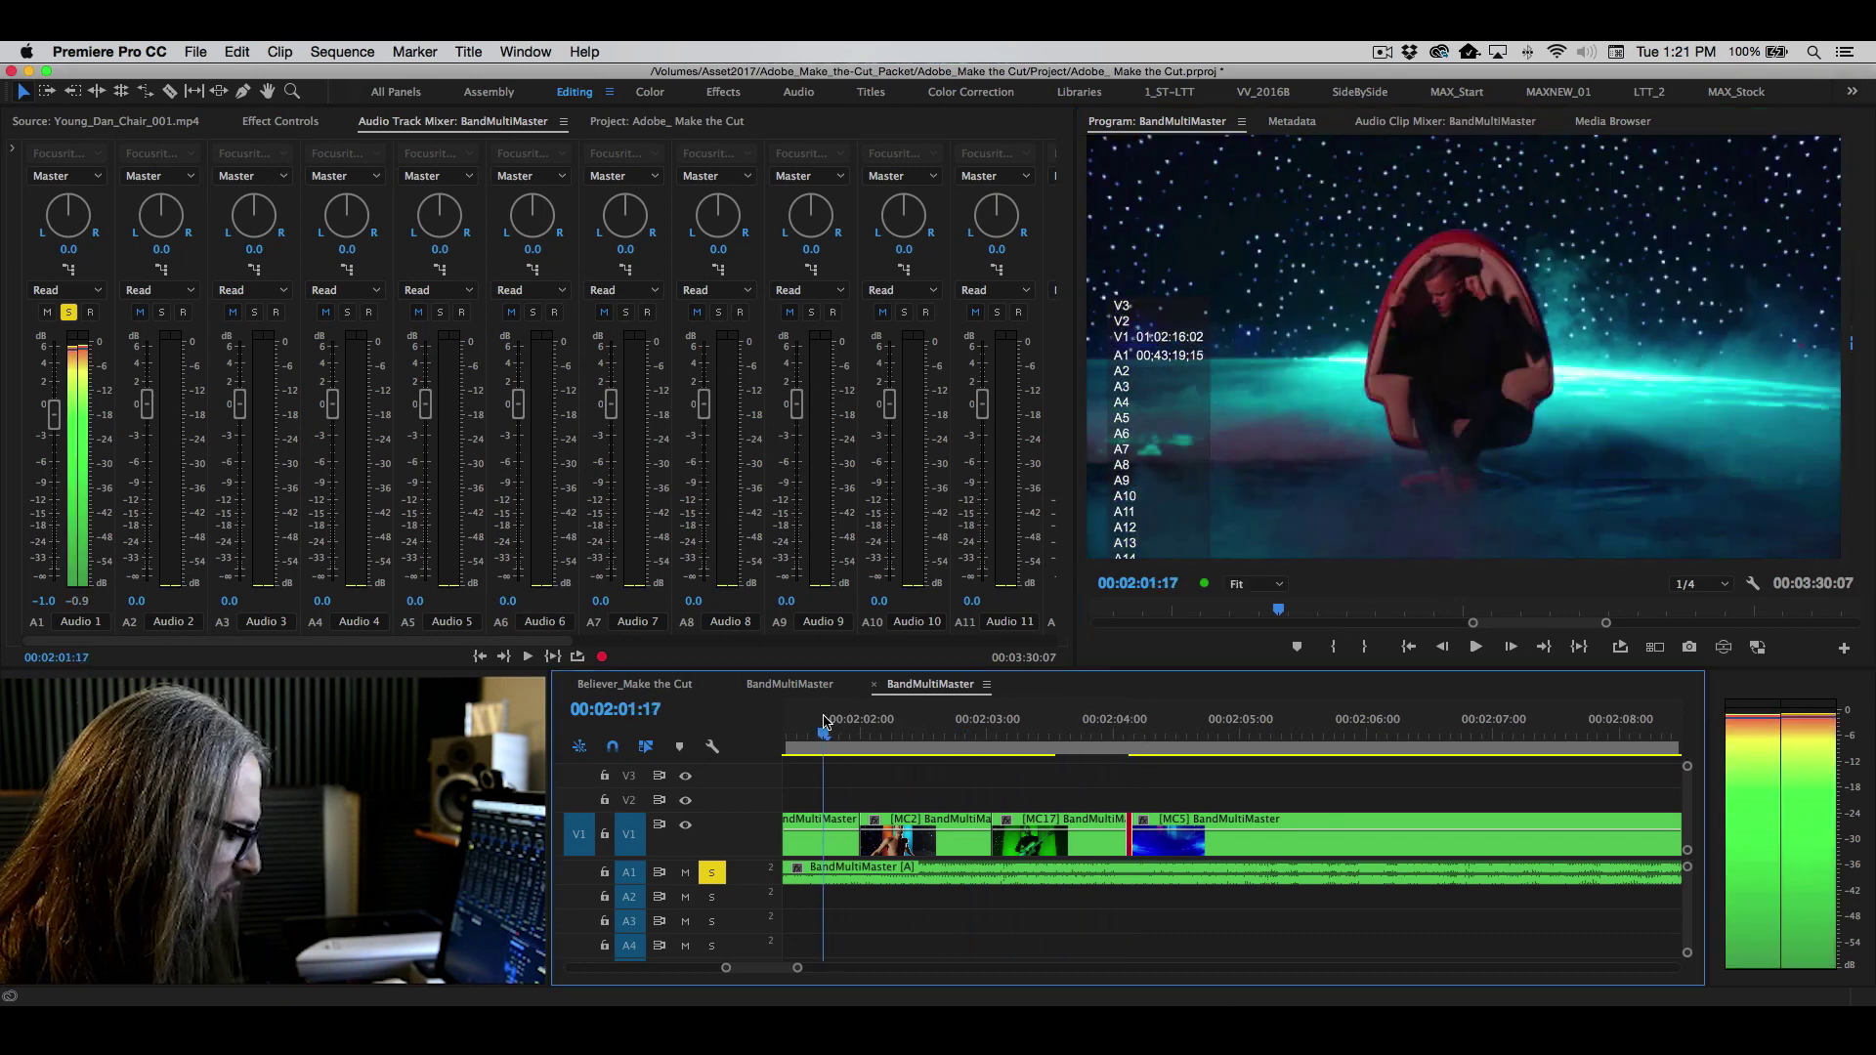
super+click(856, 837)
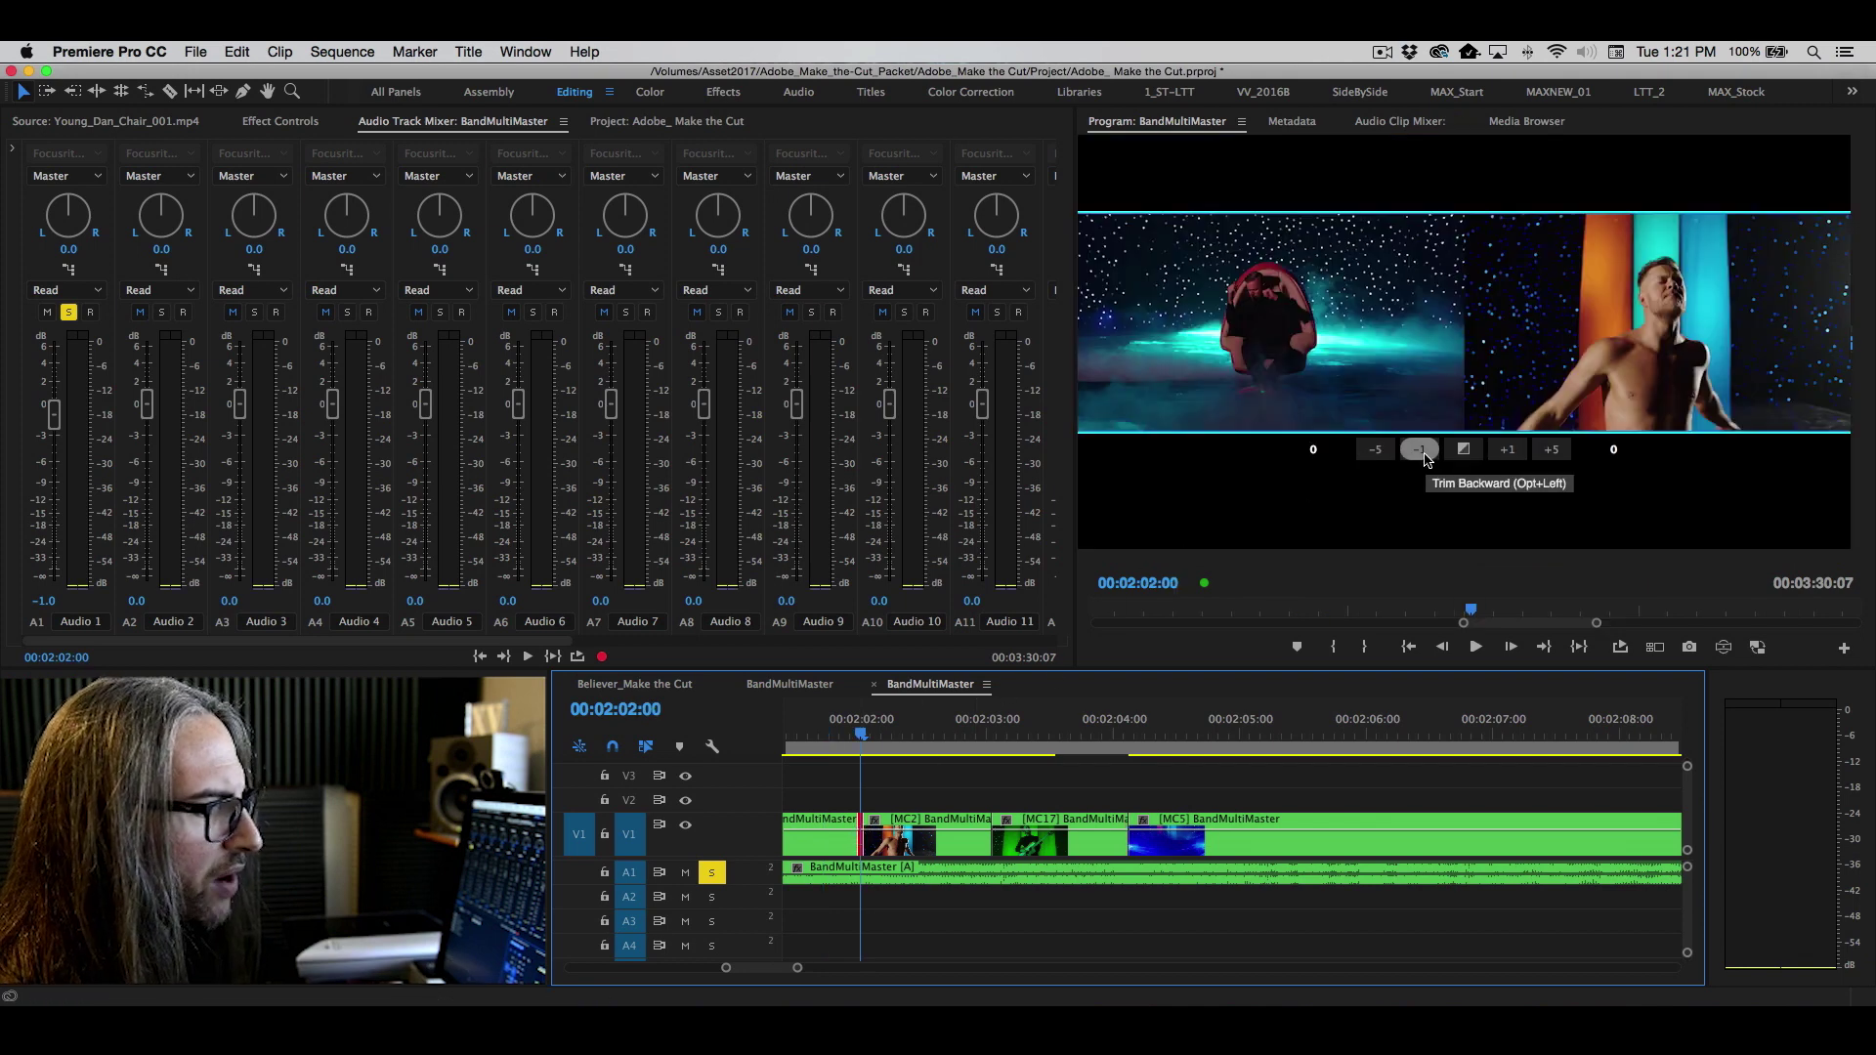
click(1392, 448)
click(1392, 447)
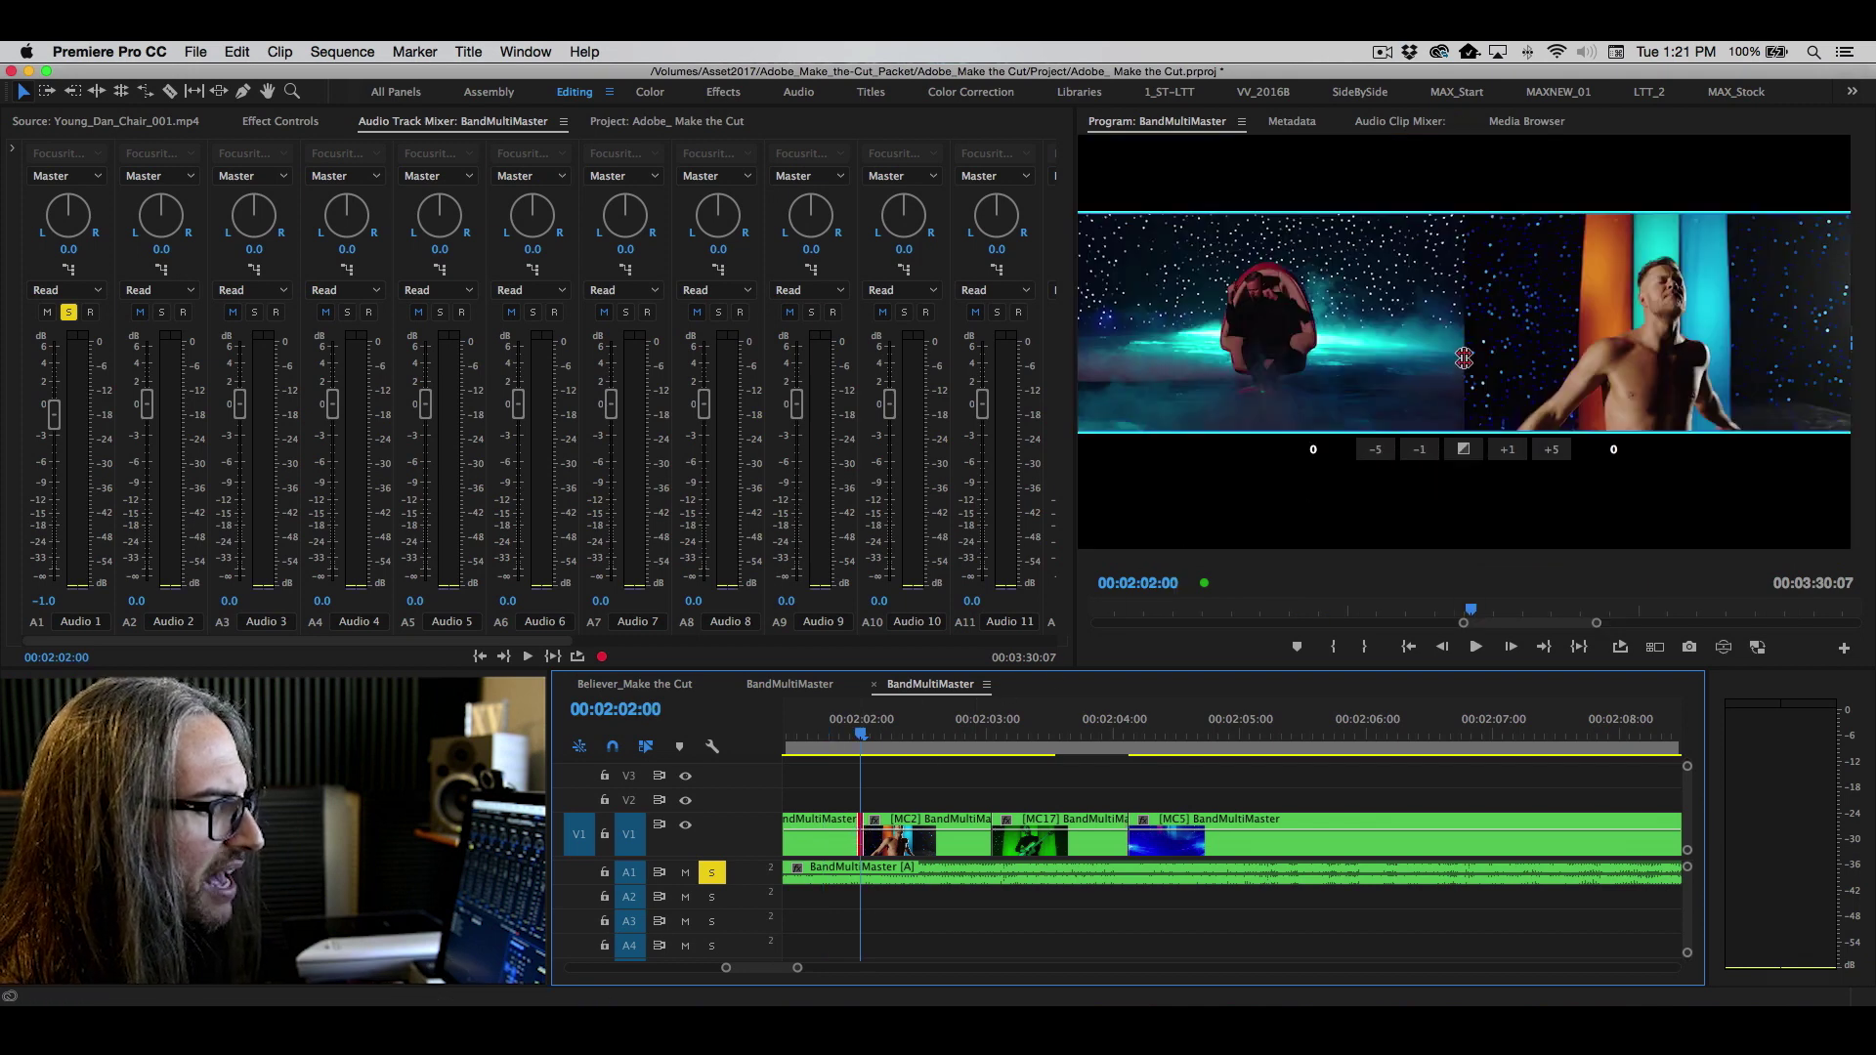
click(1466, 449)
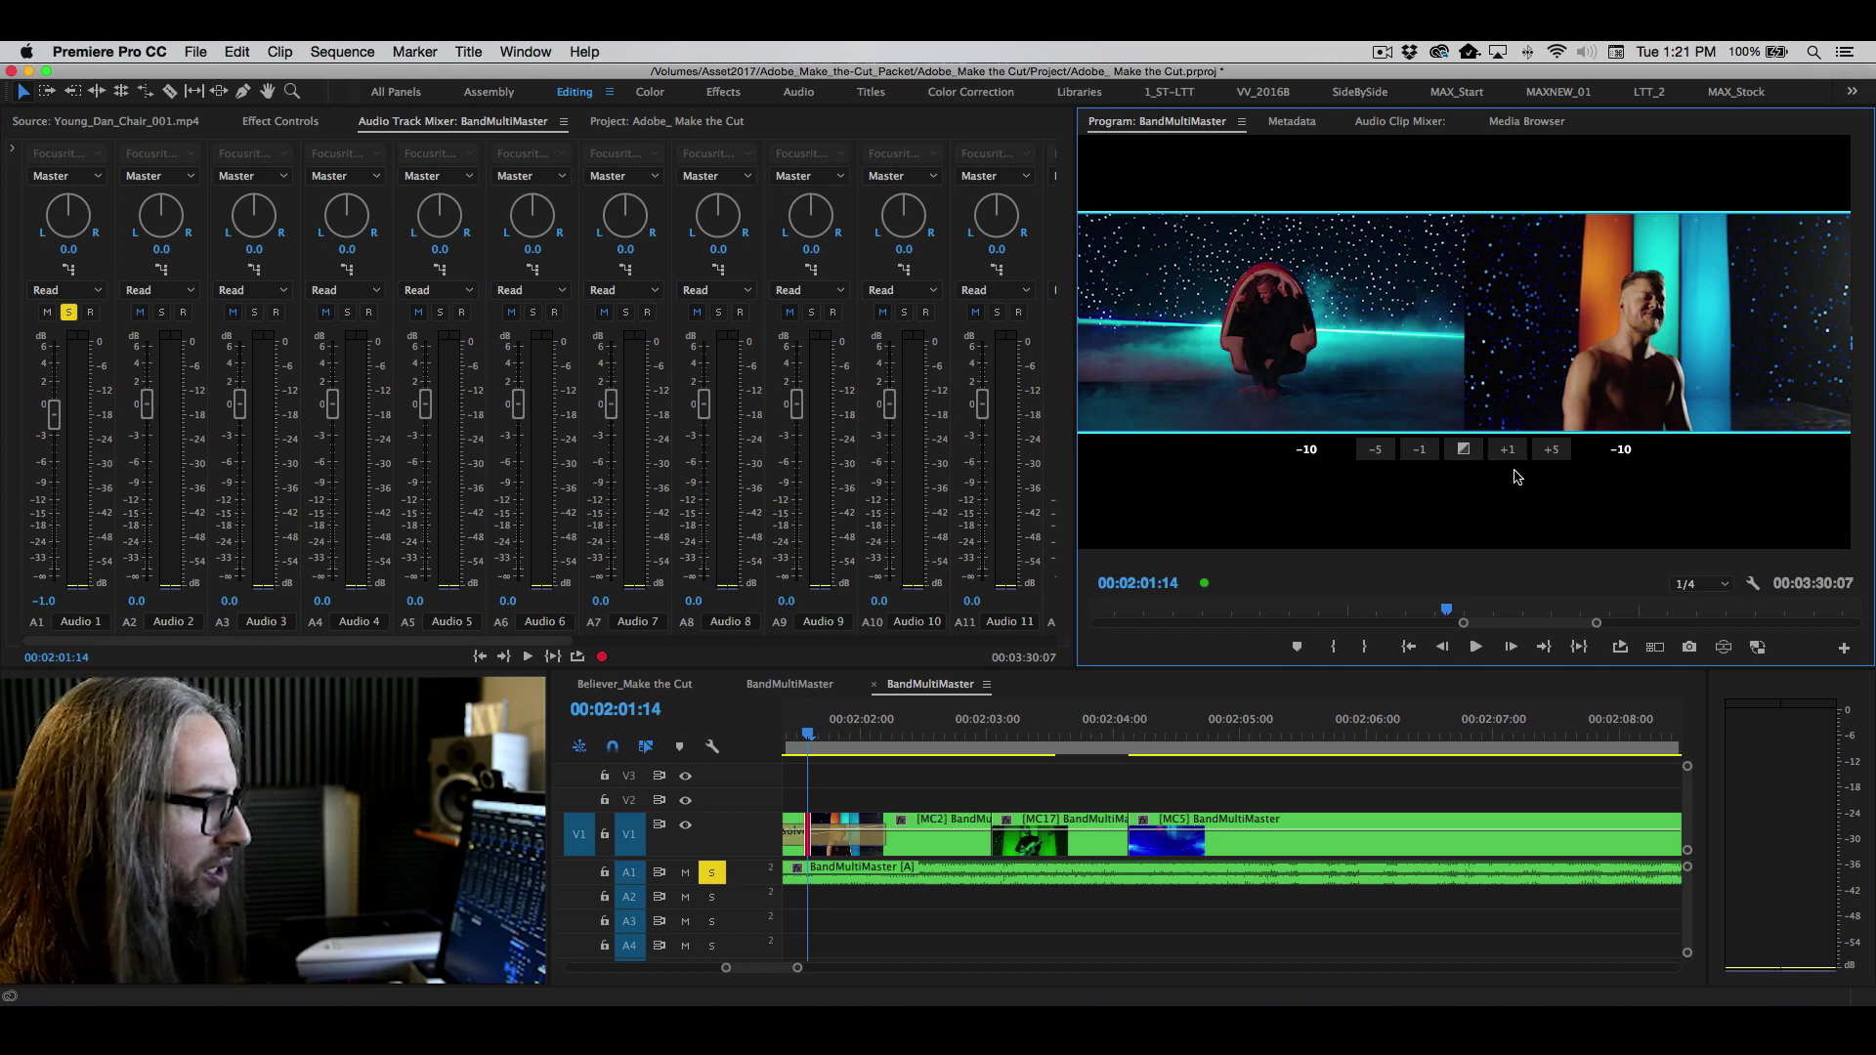
- Play back the revised cut from 00:01:59:00 to check it
click(809, 732)
key(minus)
drag(1136, 737, 1053, 728)
key(space)
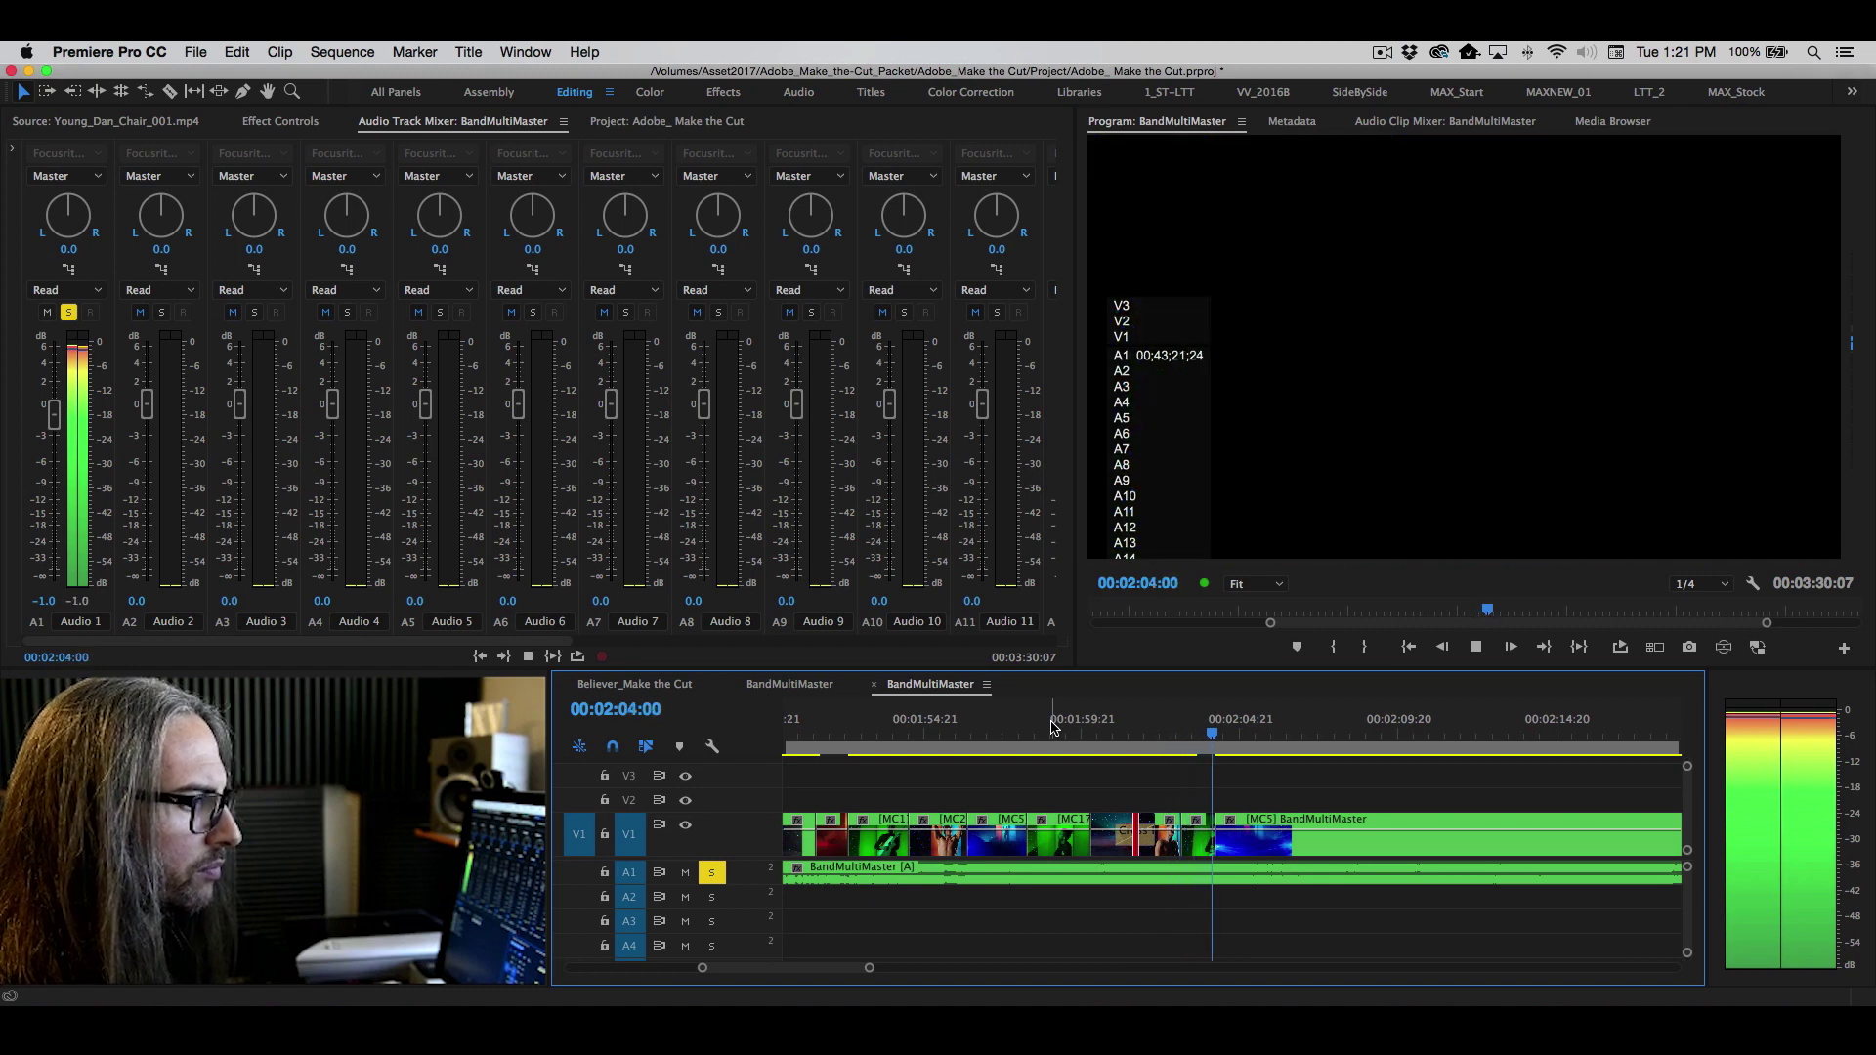
key(space)
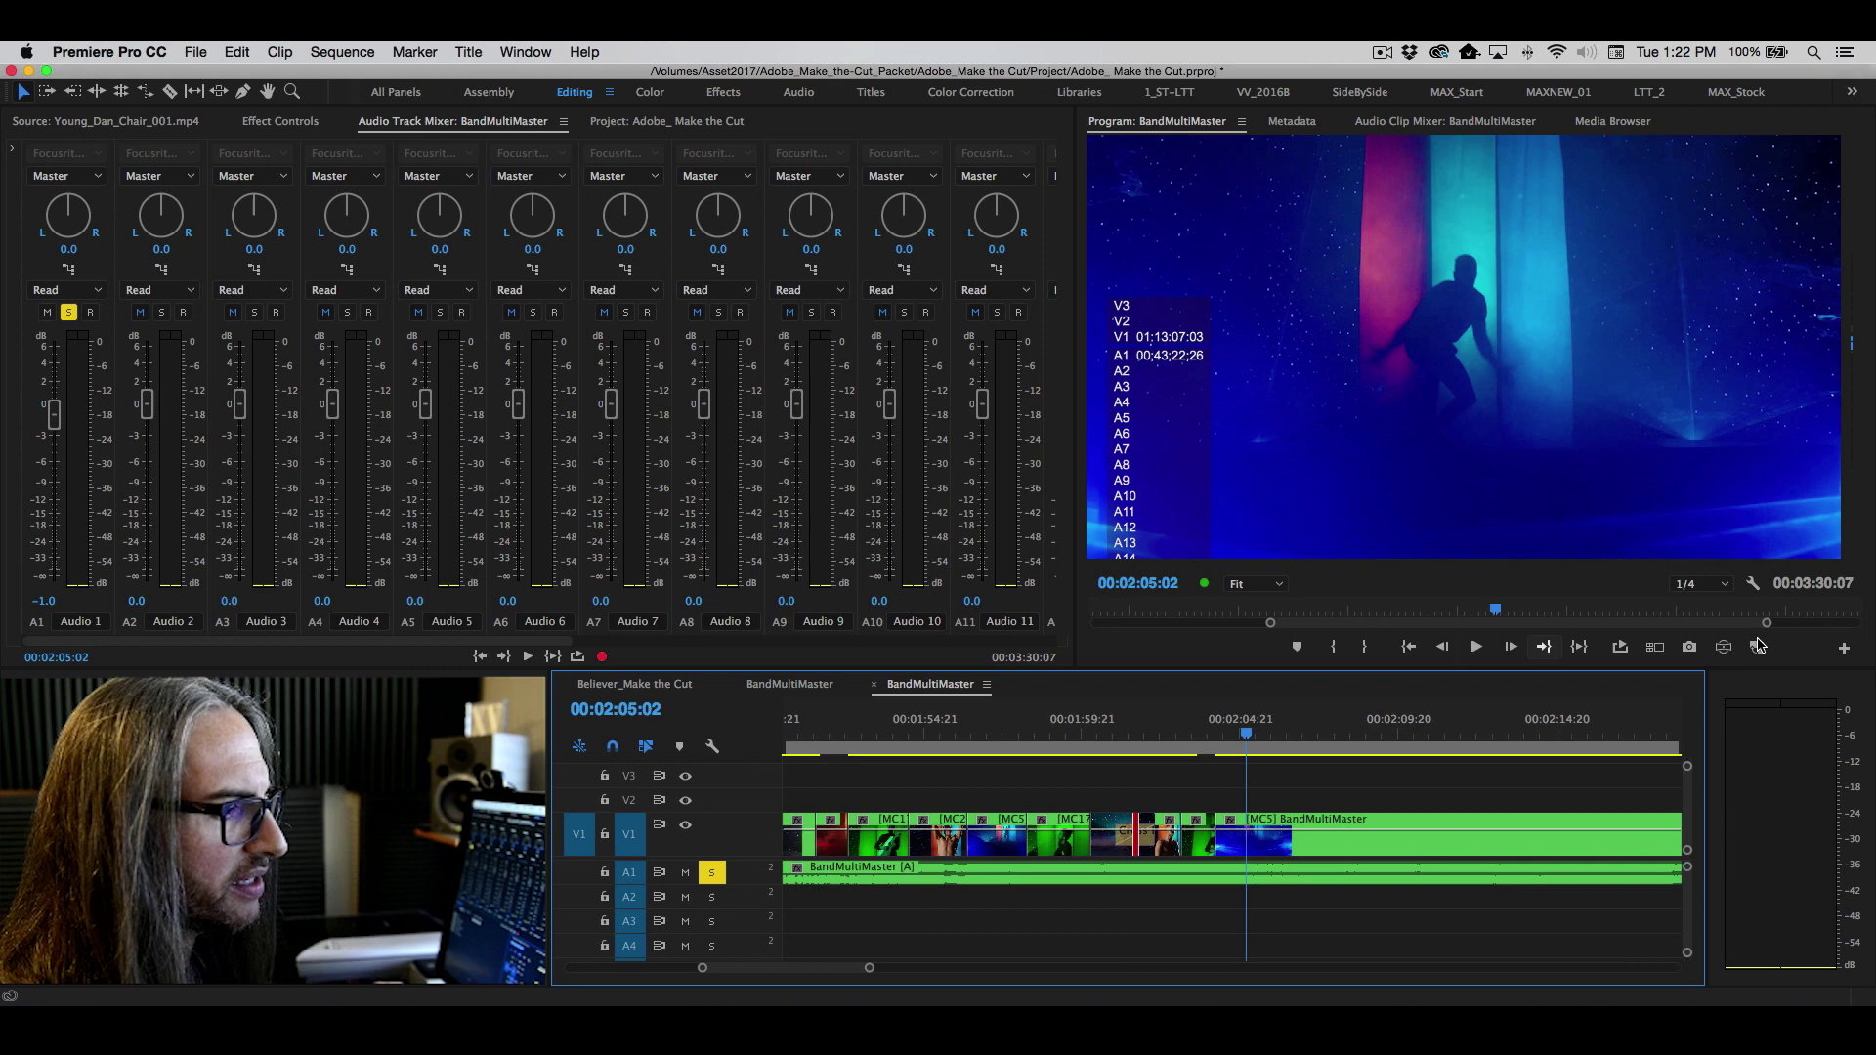
- Ripple-trim the MC5 segment on V1 to span 00:02:04:03–00:03:30:06, then restore the angle grid
click(1655, 648)
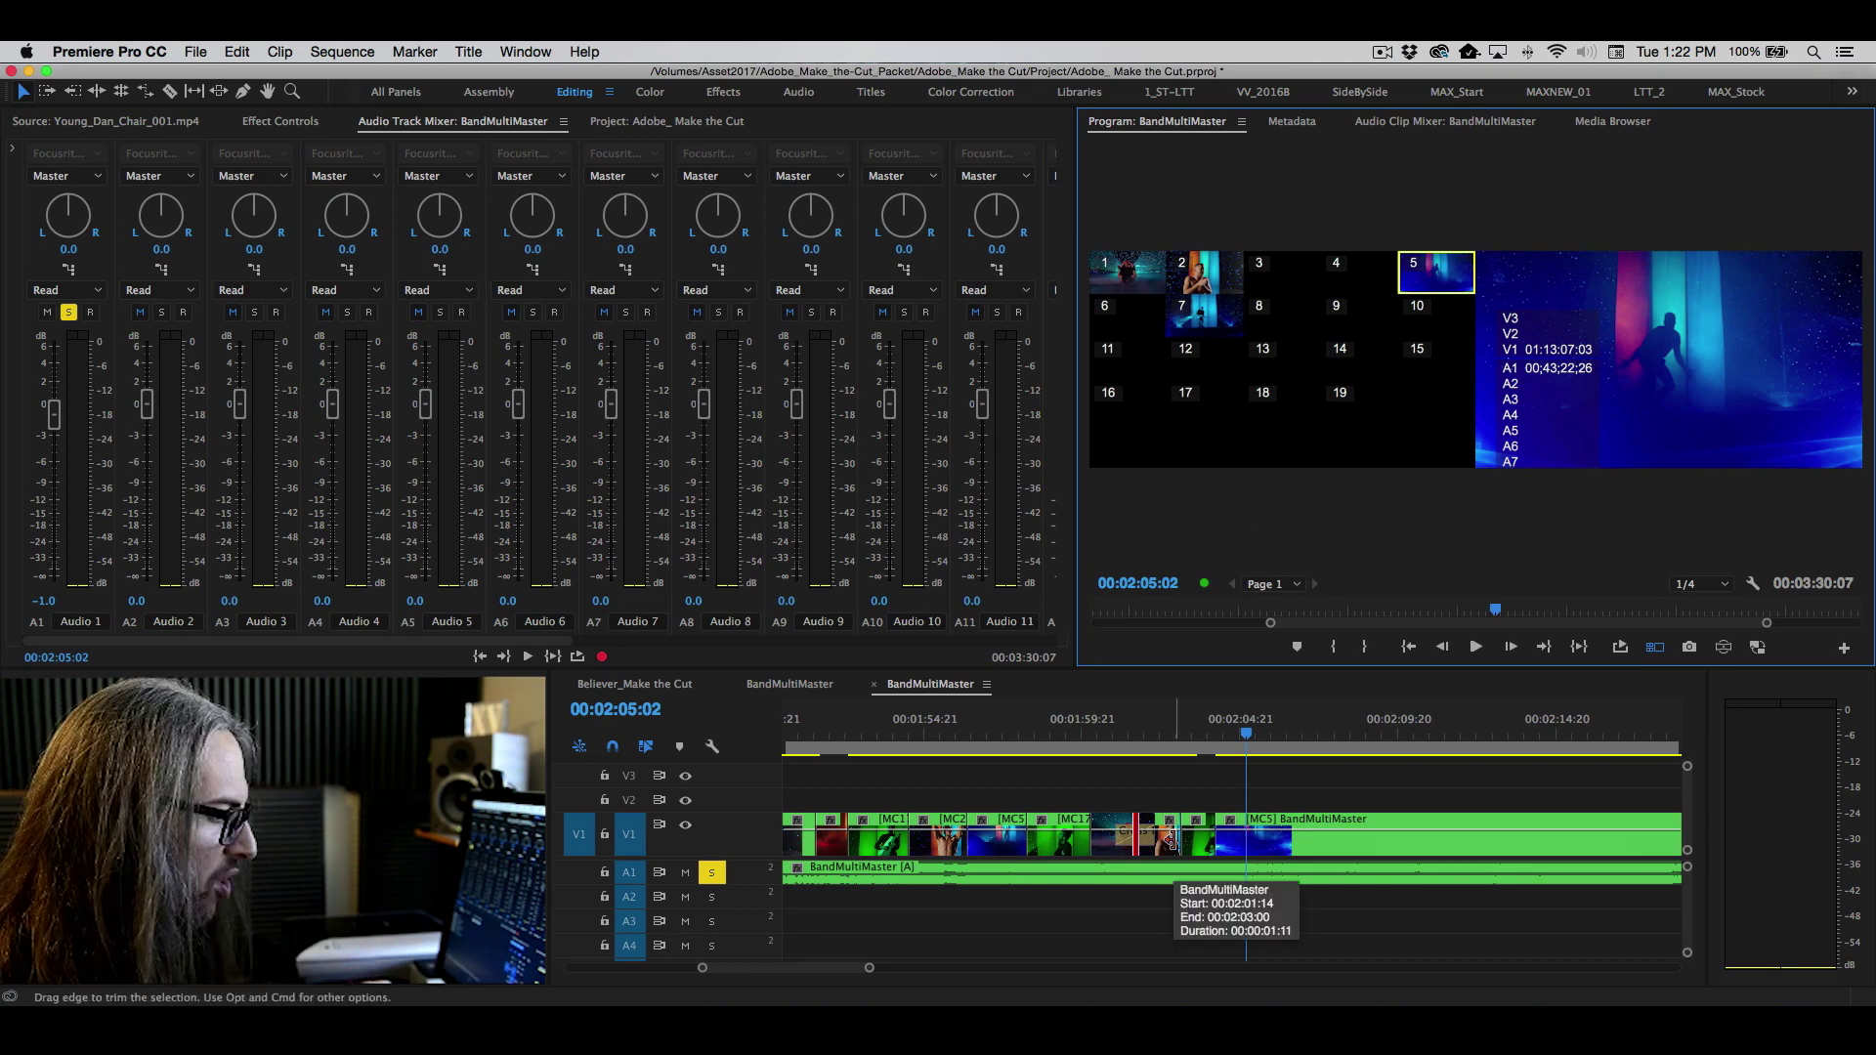
drag(1171, 838, 1160, 838)
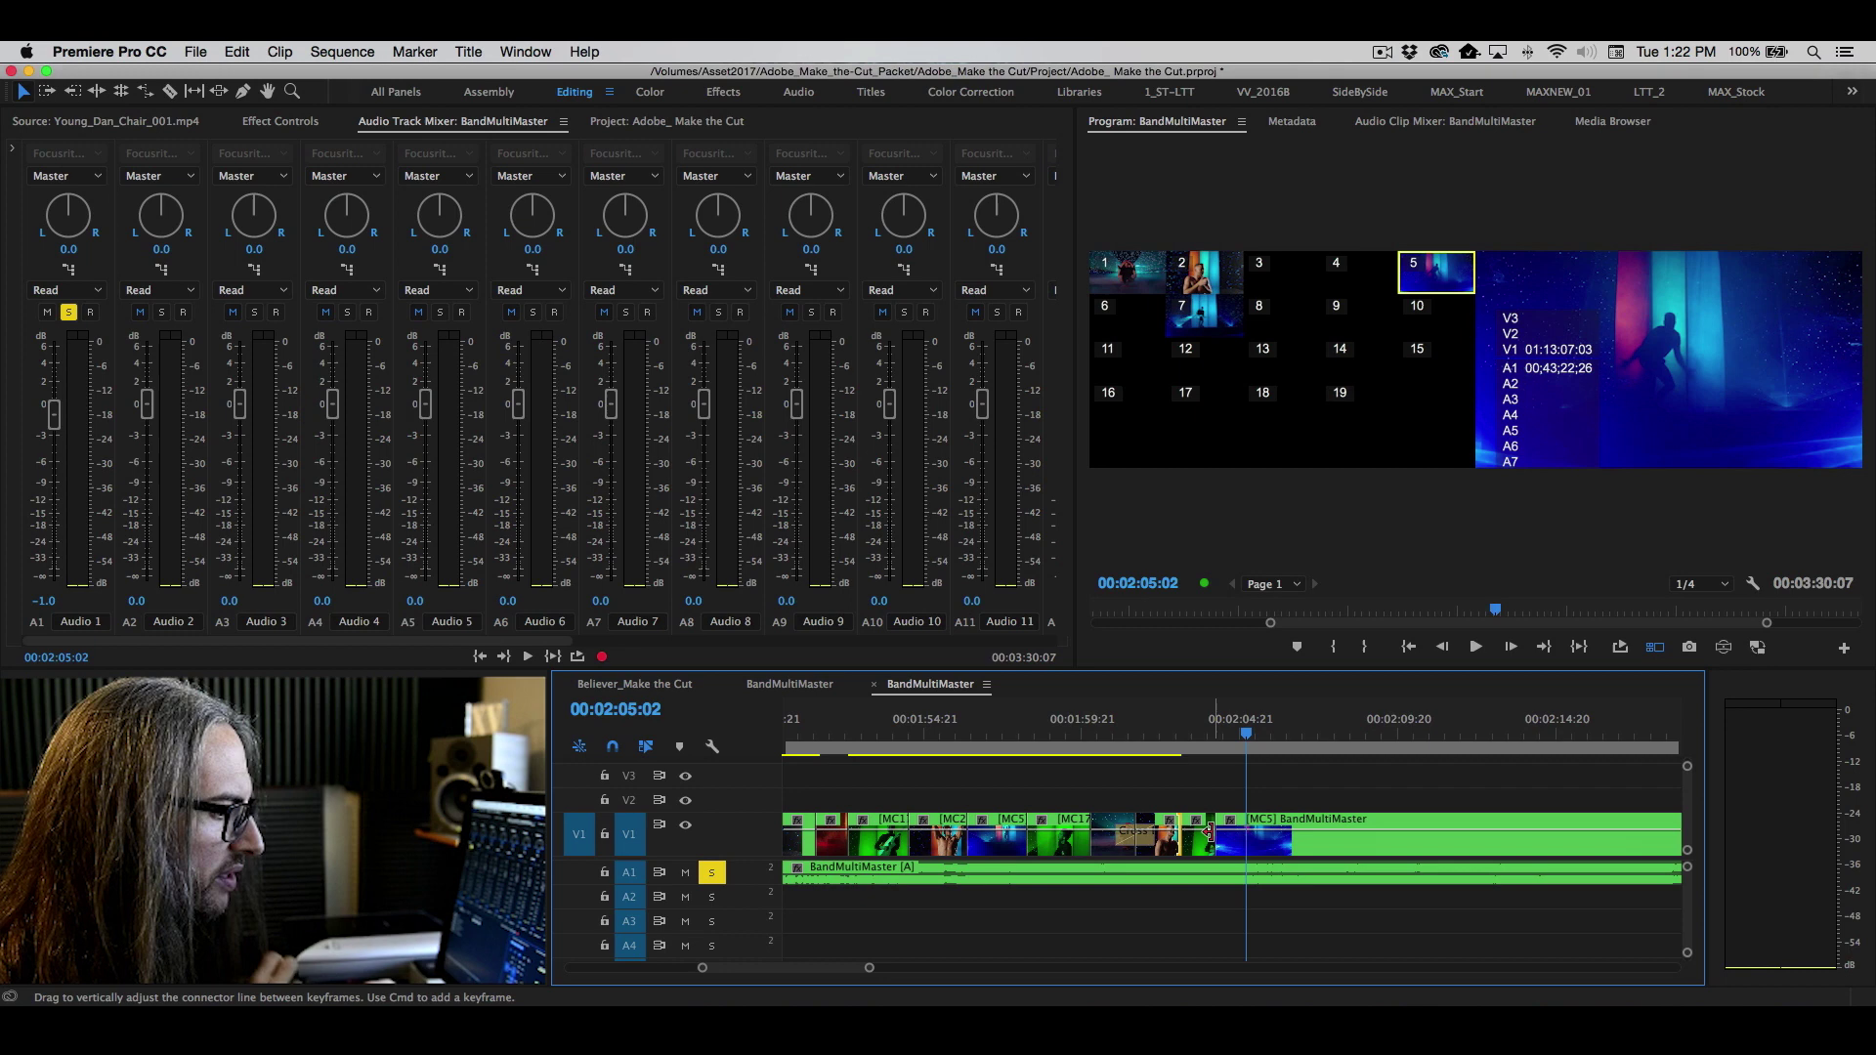
drag(1259, 835, 1302, 835)
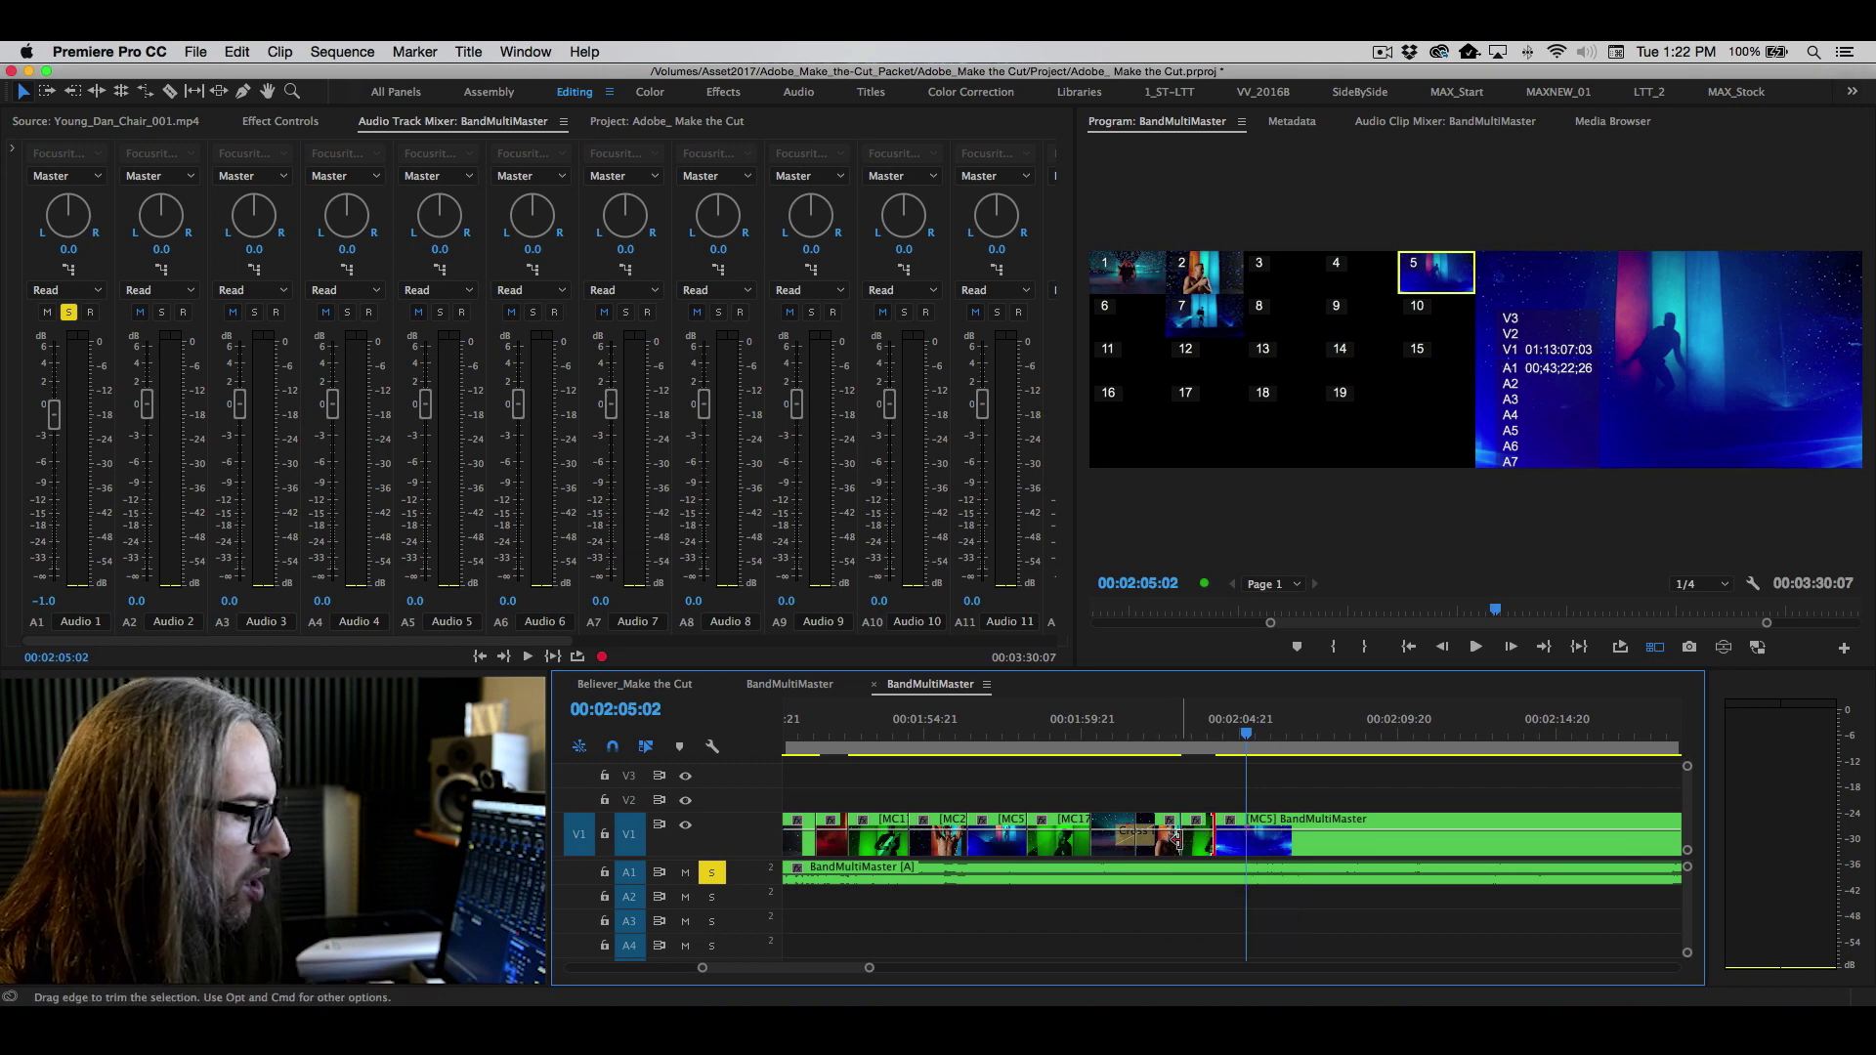
click(1181, 838)
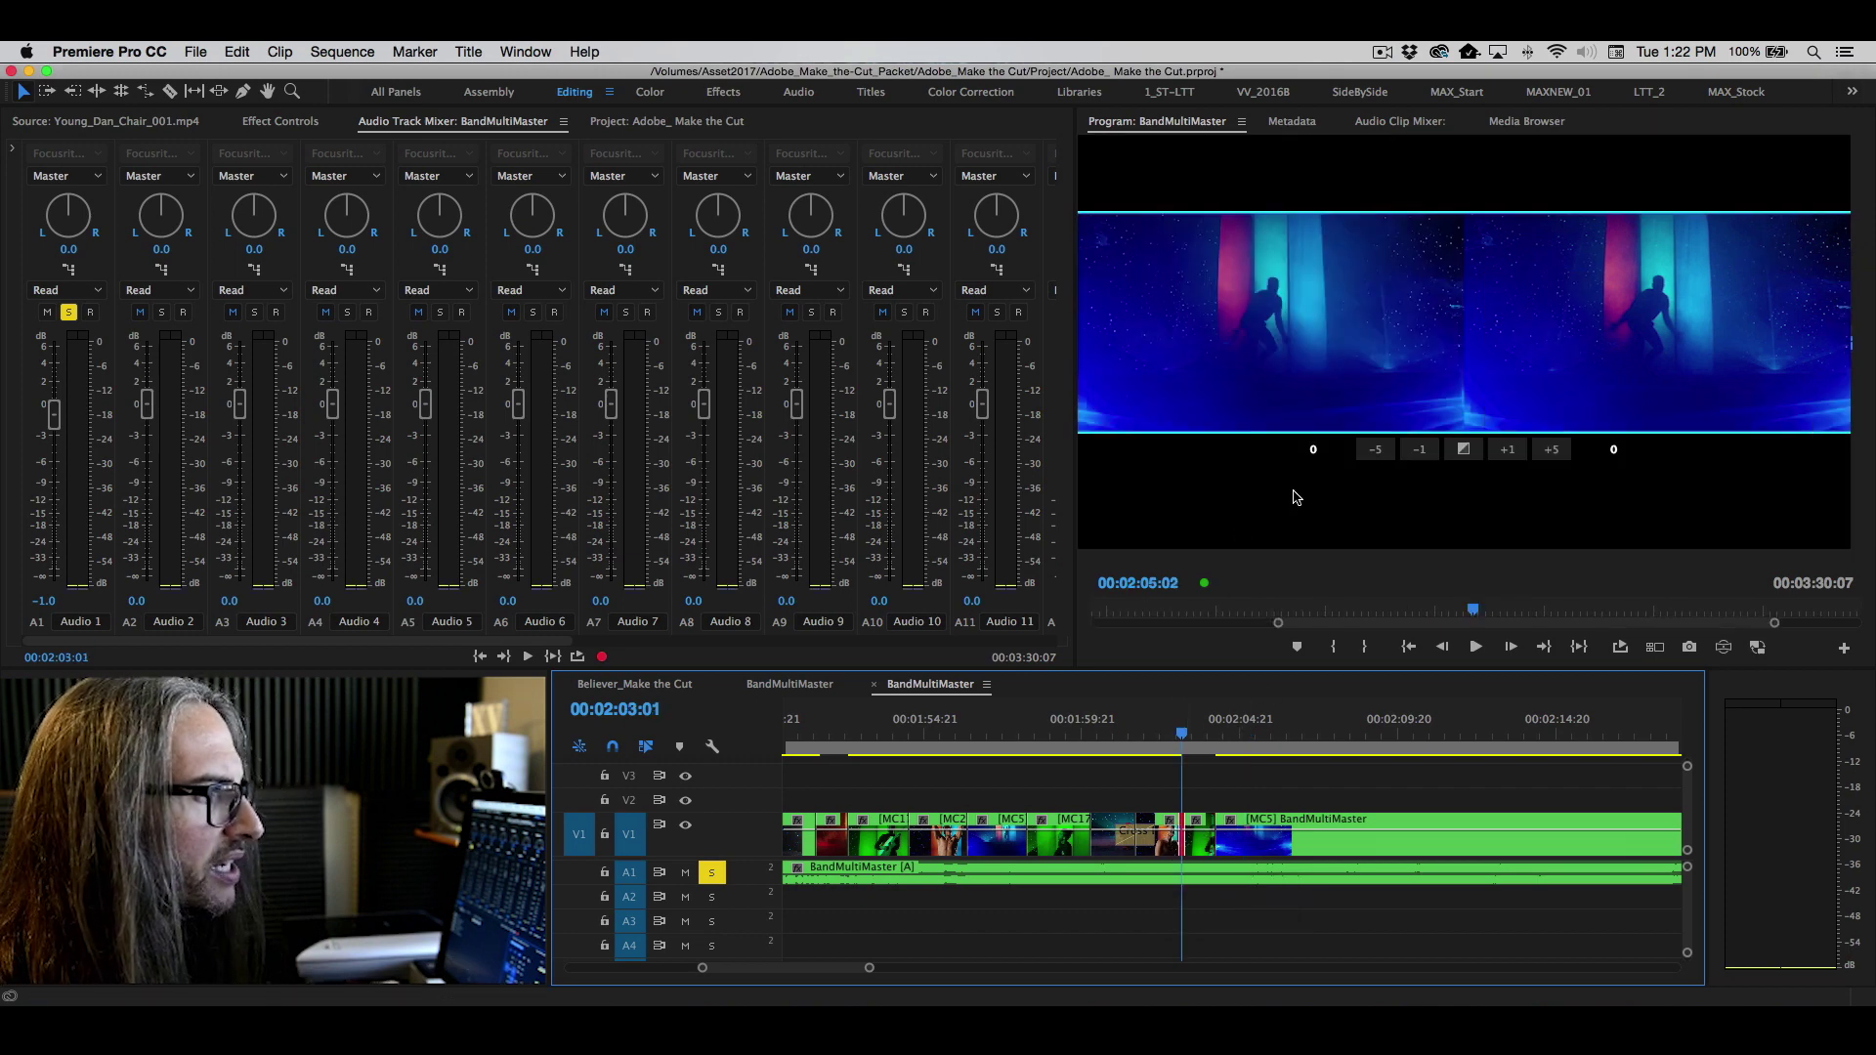
click(1227, 782)
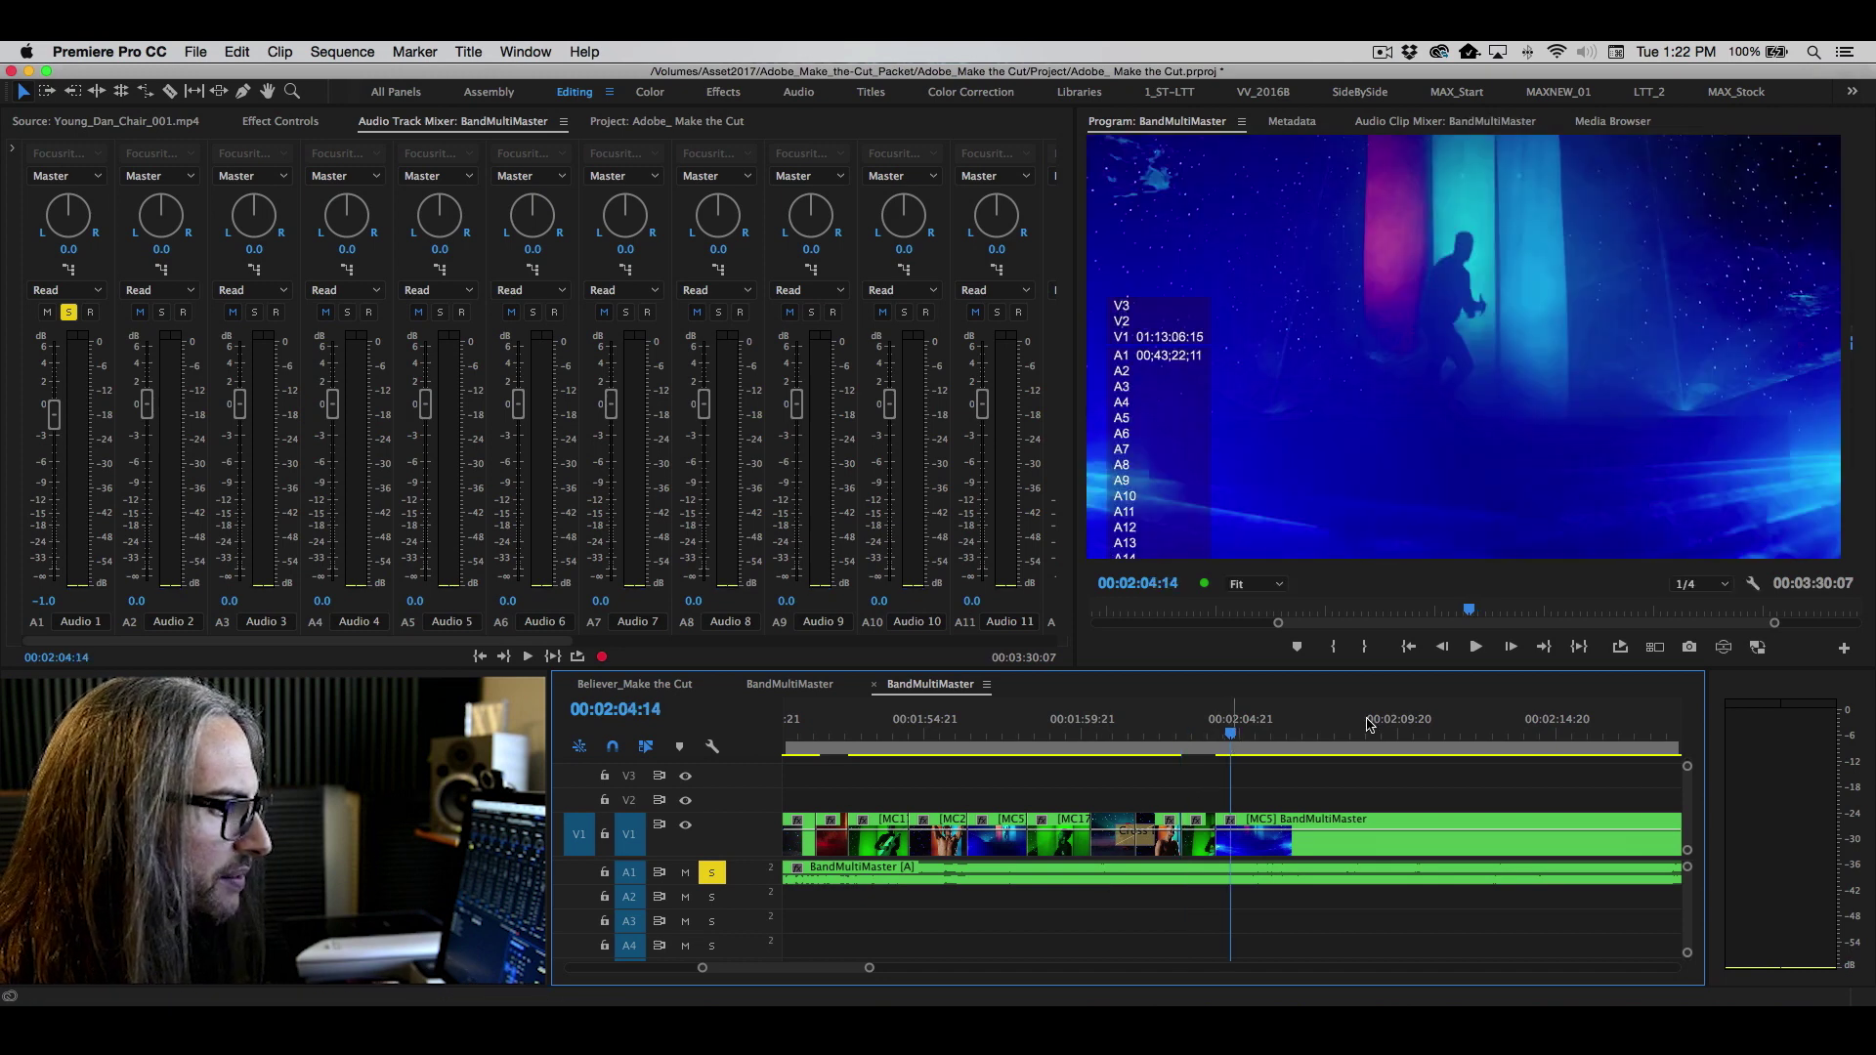
click(1653, 648)
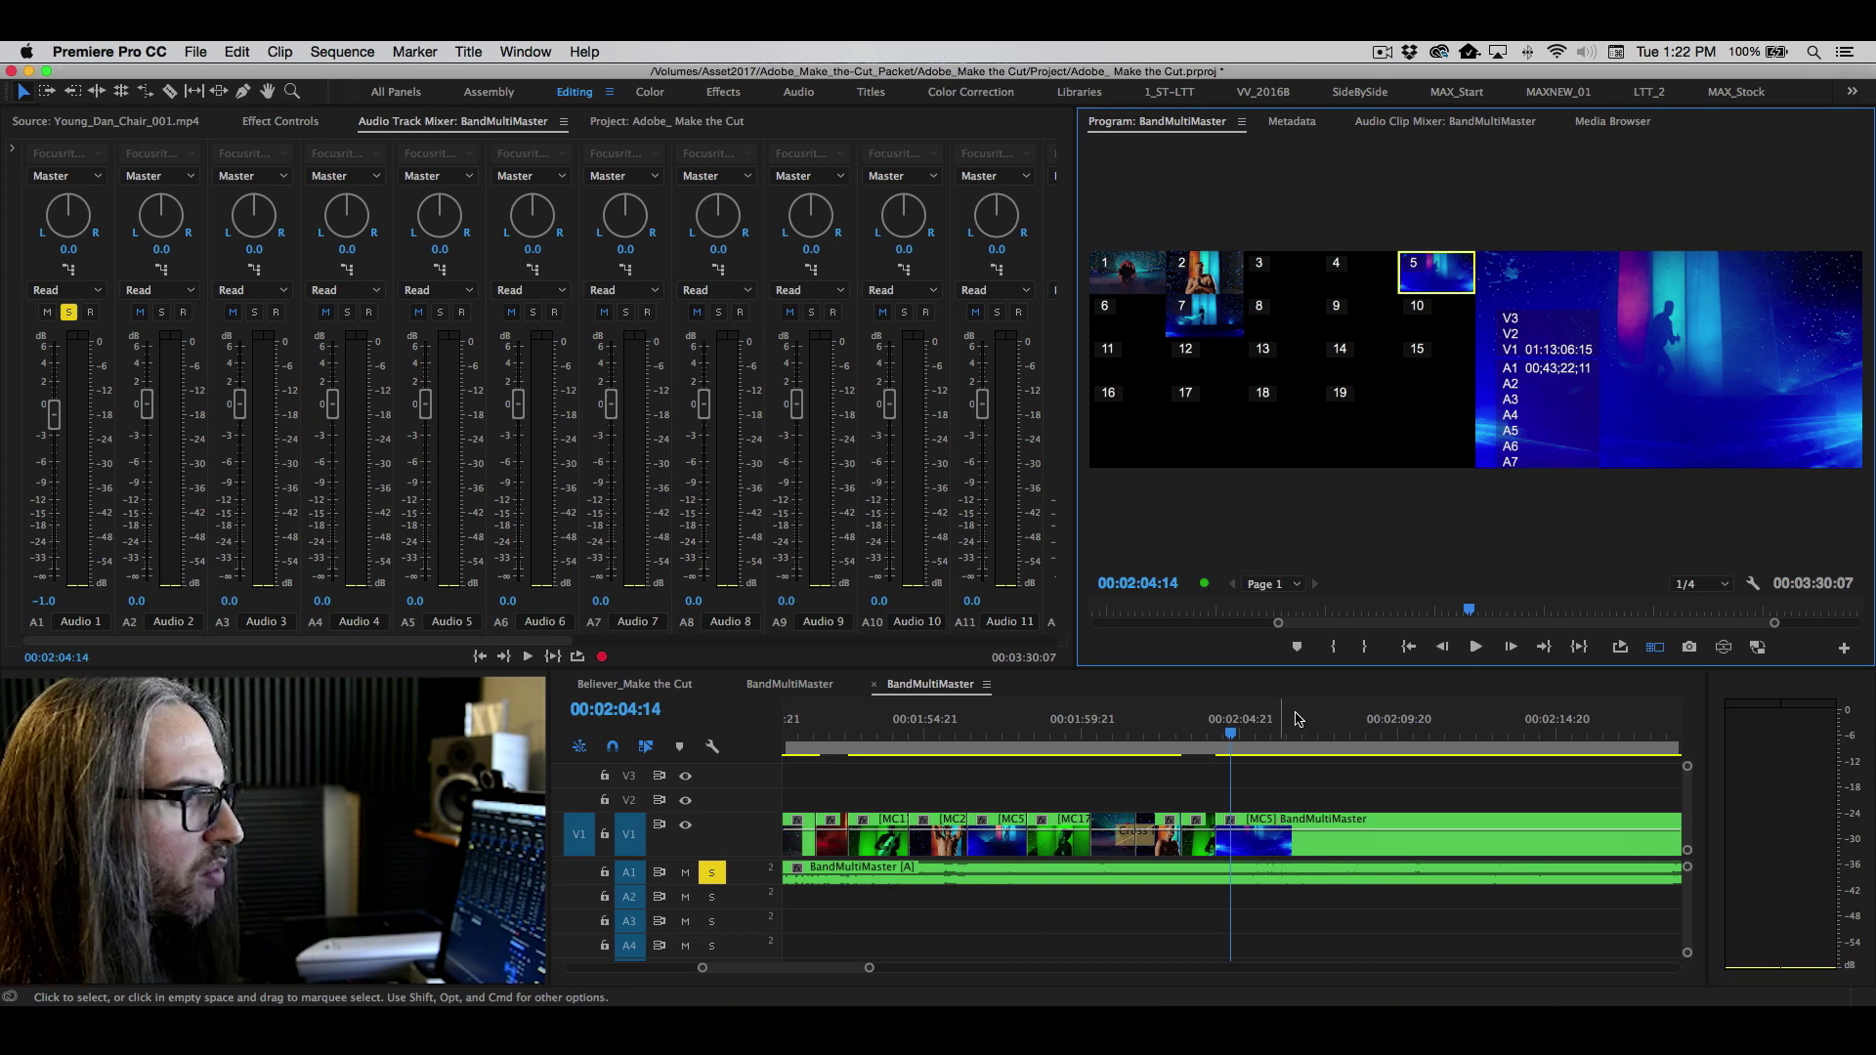
- Switch the V1 clip at 00:02:04:14 from angle MC5 to [2] Vocals_002.mp4
right_click(1251, 846)
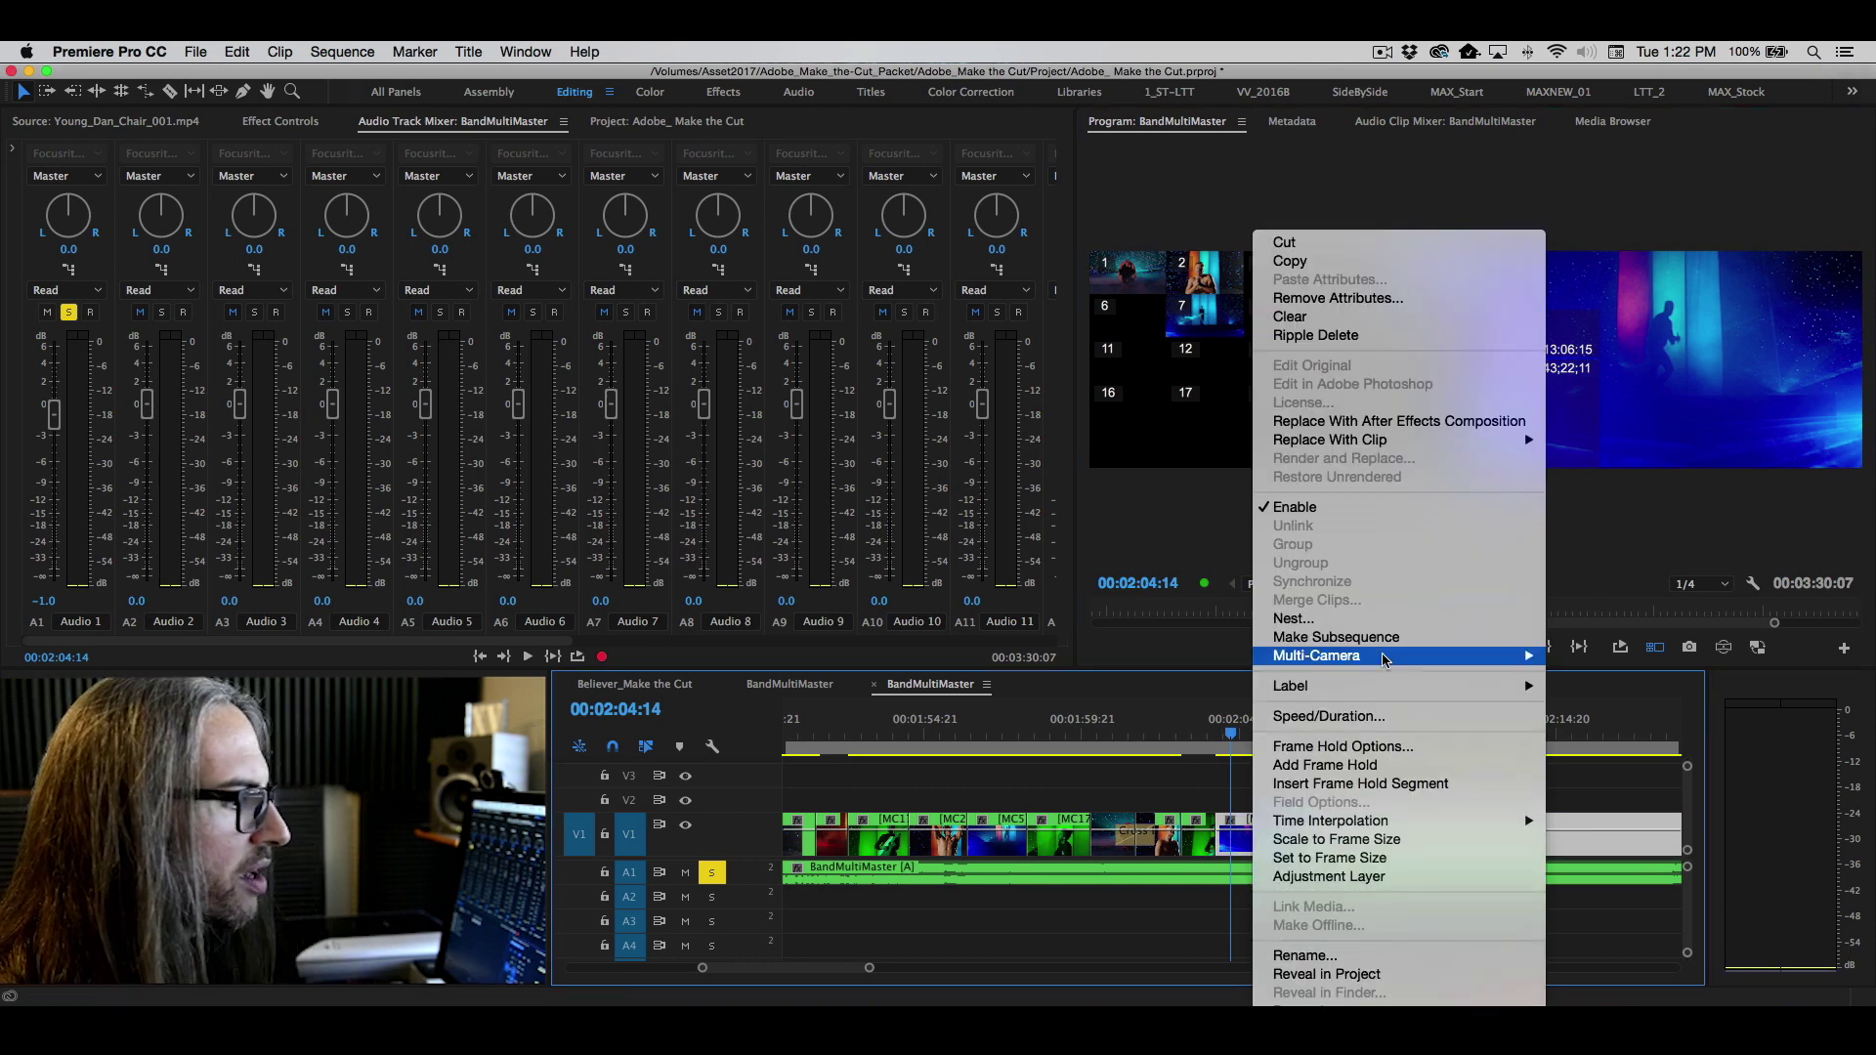
mouse_move(1408, 658)
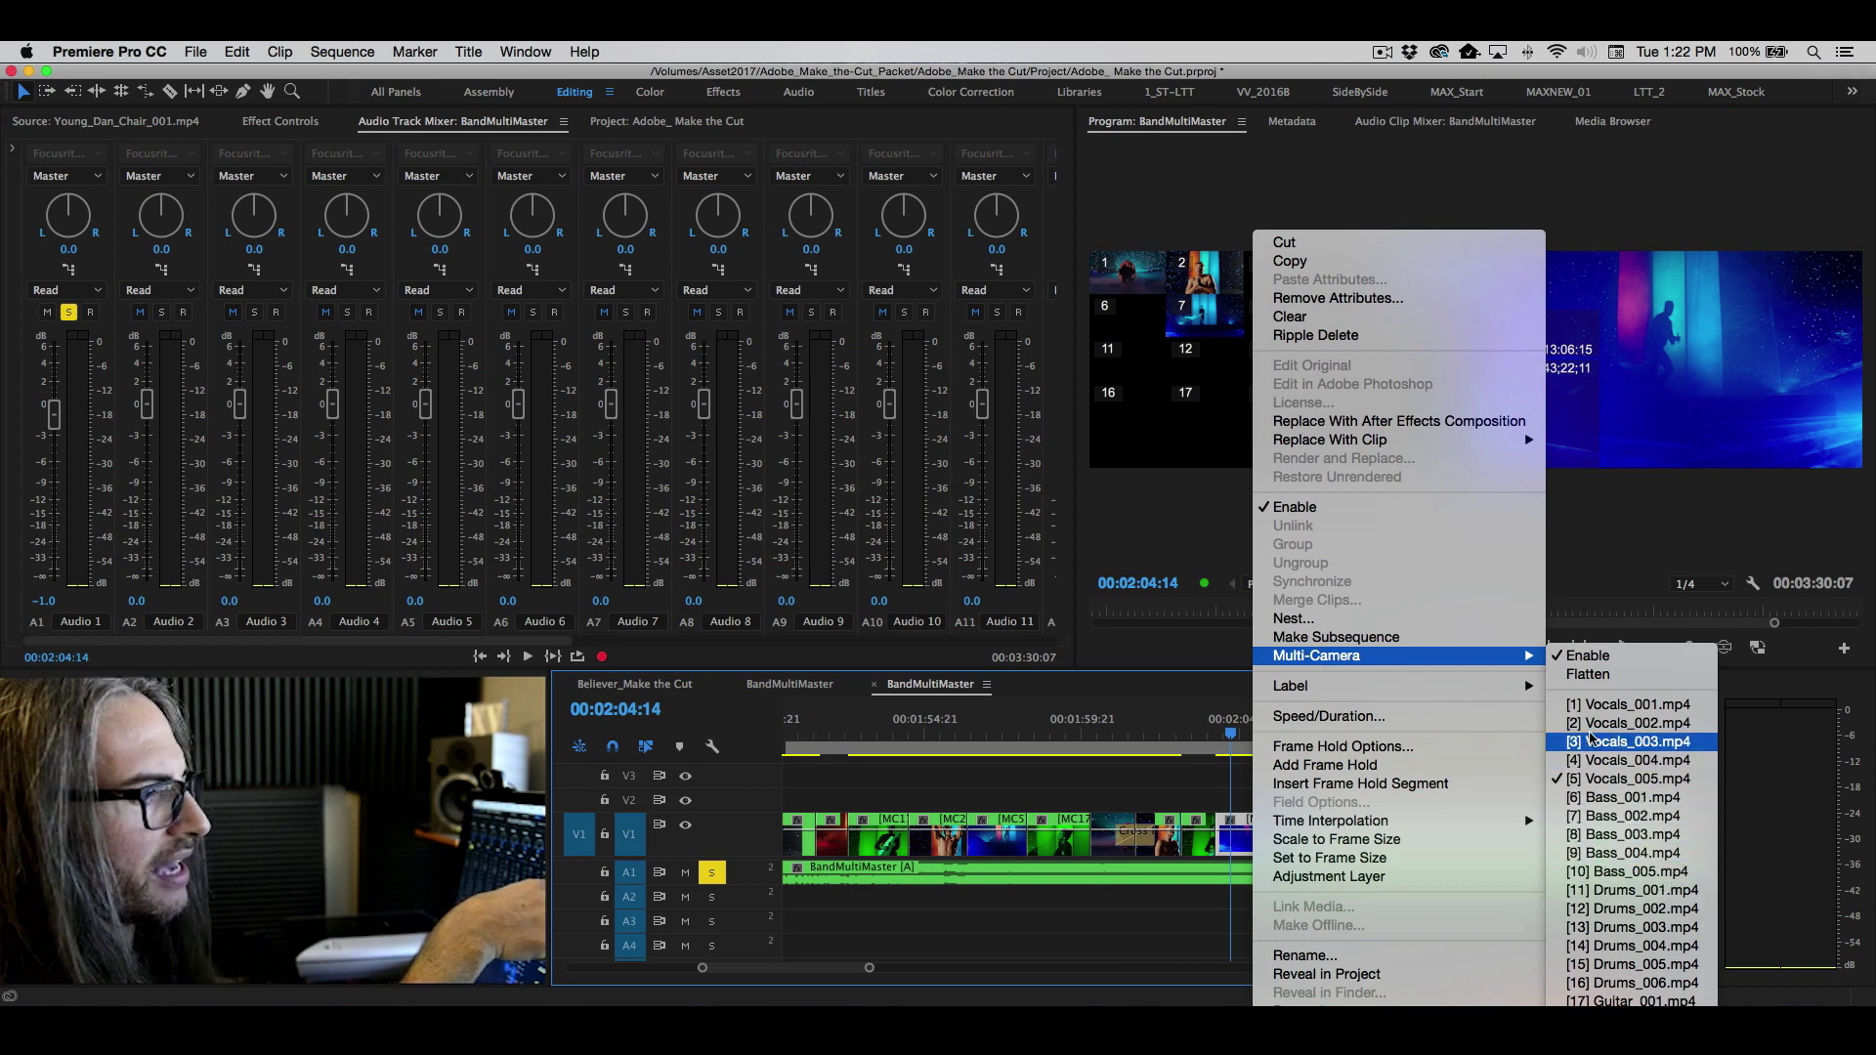
click(1626, 723)
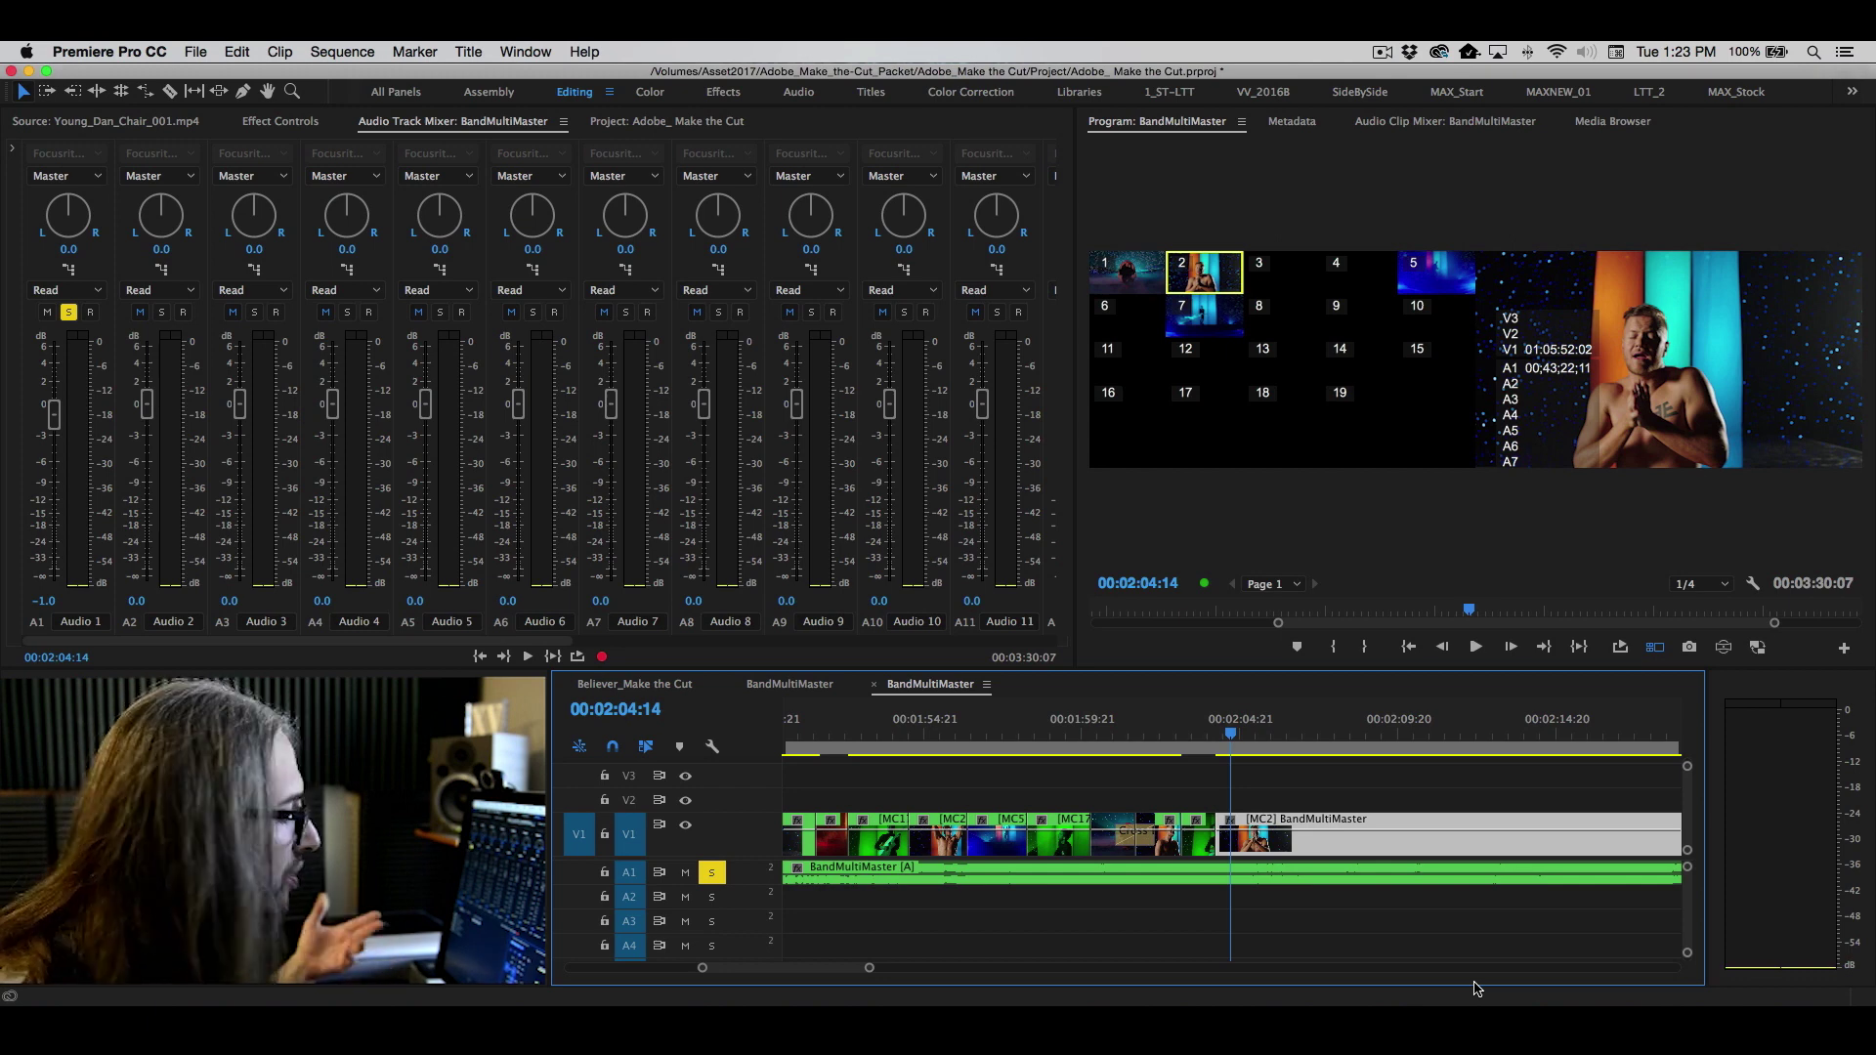
- Open the BandMultiMaster source sequence and view its stacked Vocals, Bass, Drums and Guitar tracks
click(793, 684)
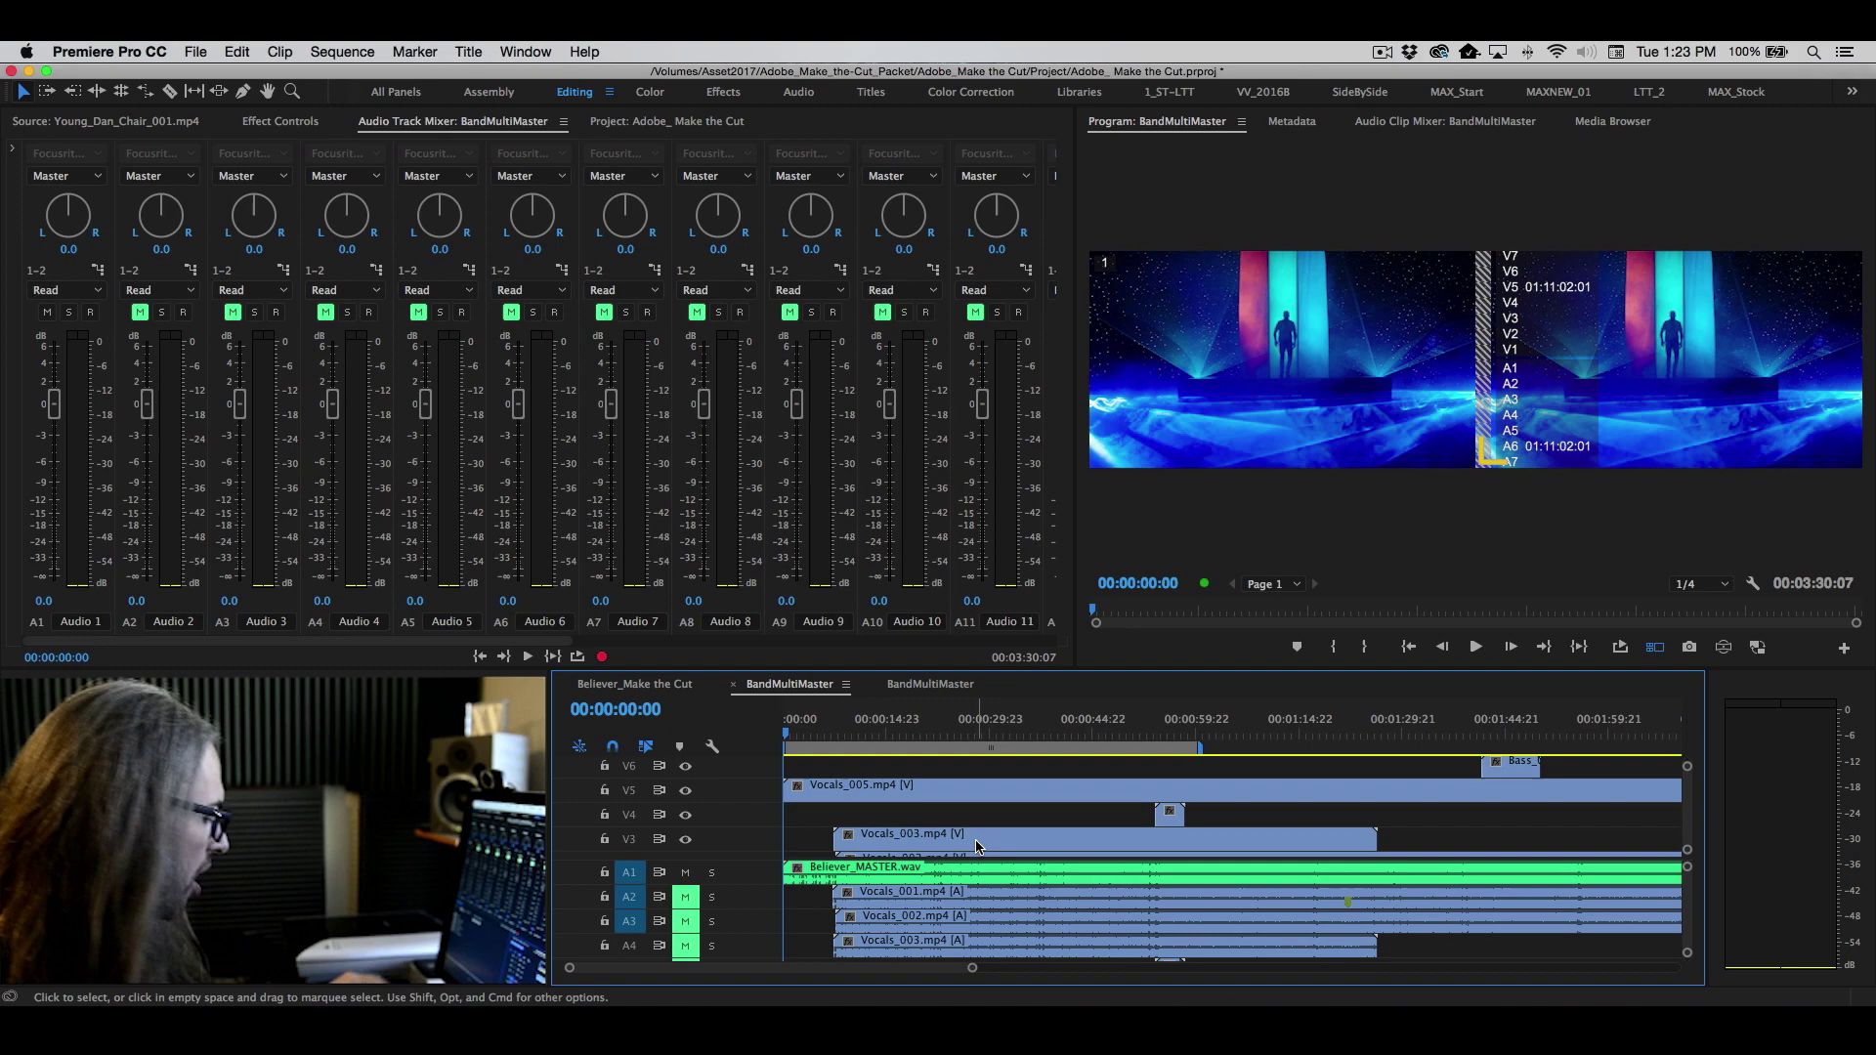
key(grave)
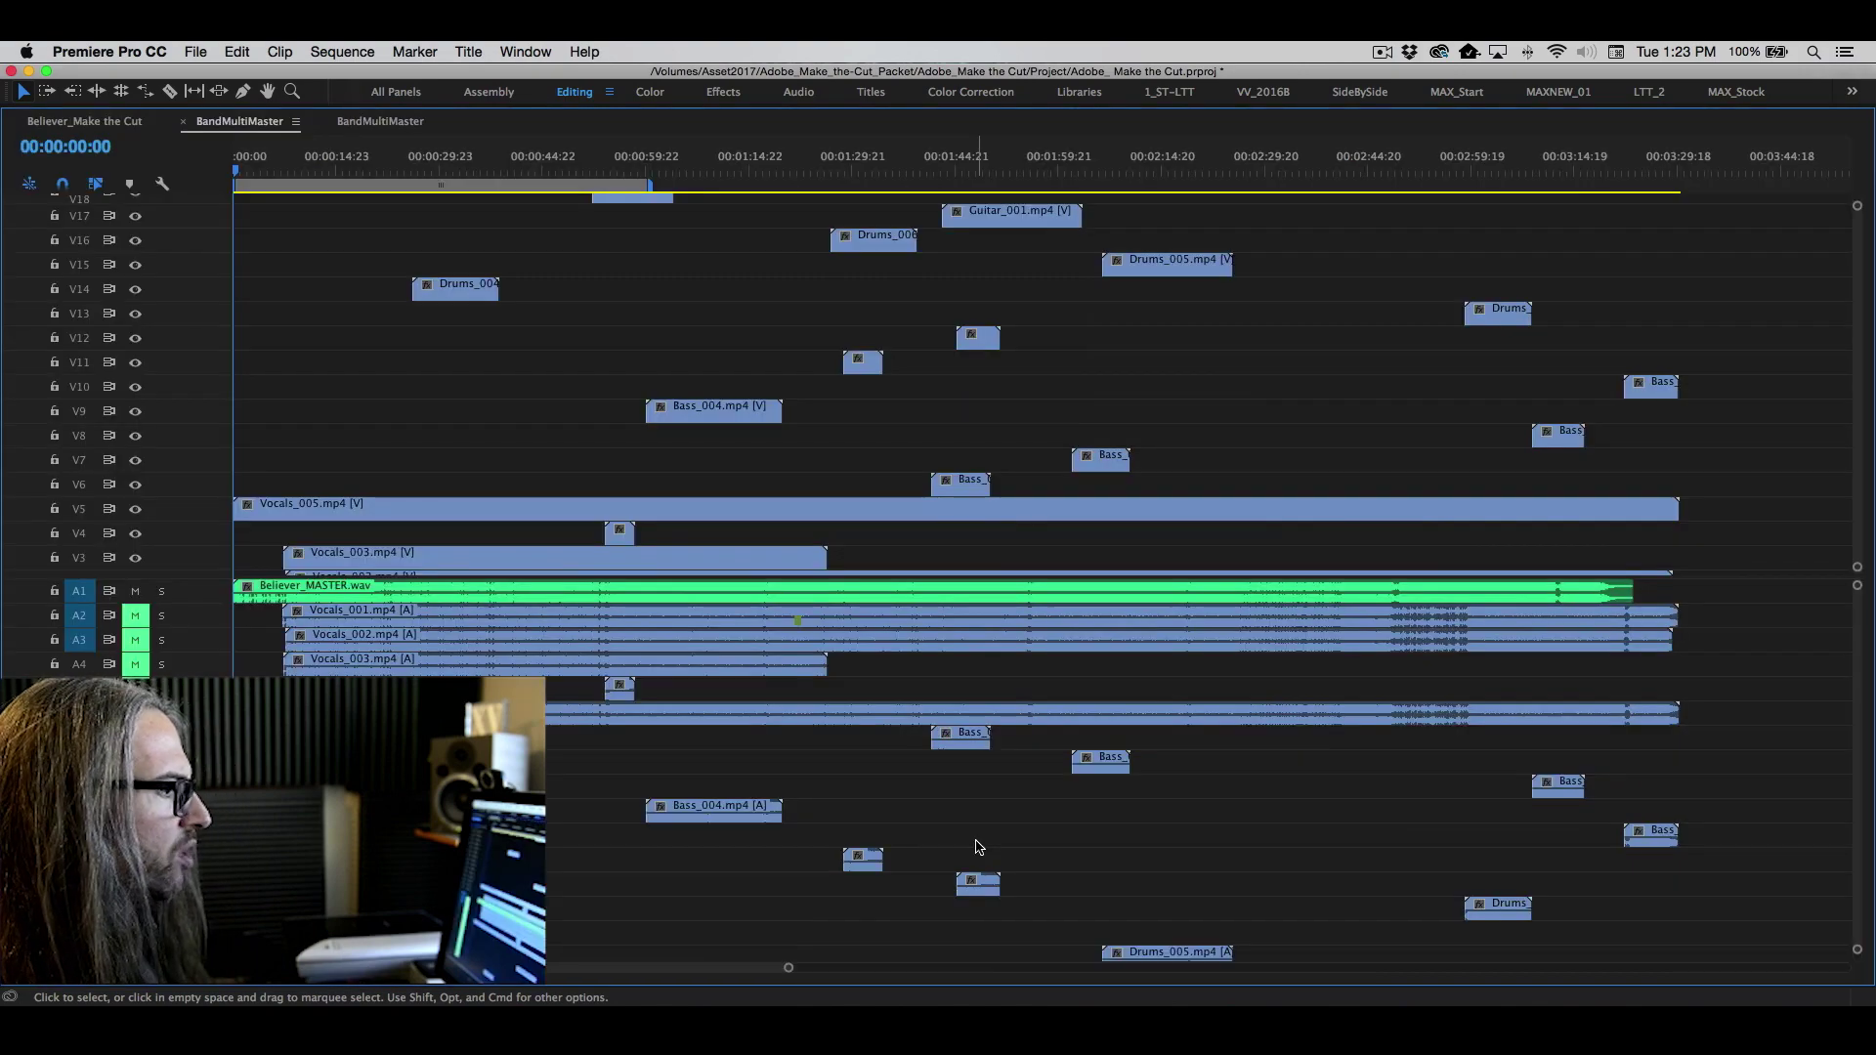
key(grave)
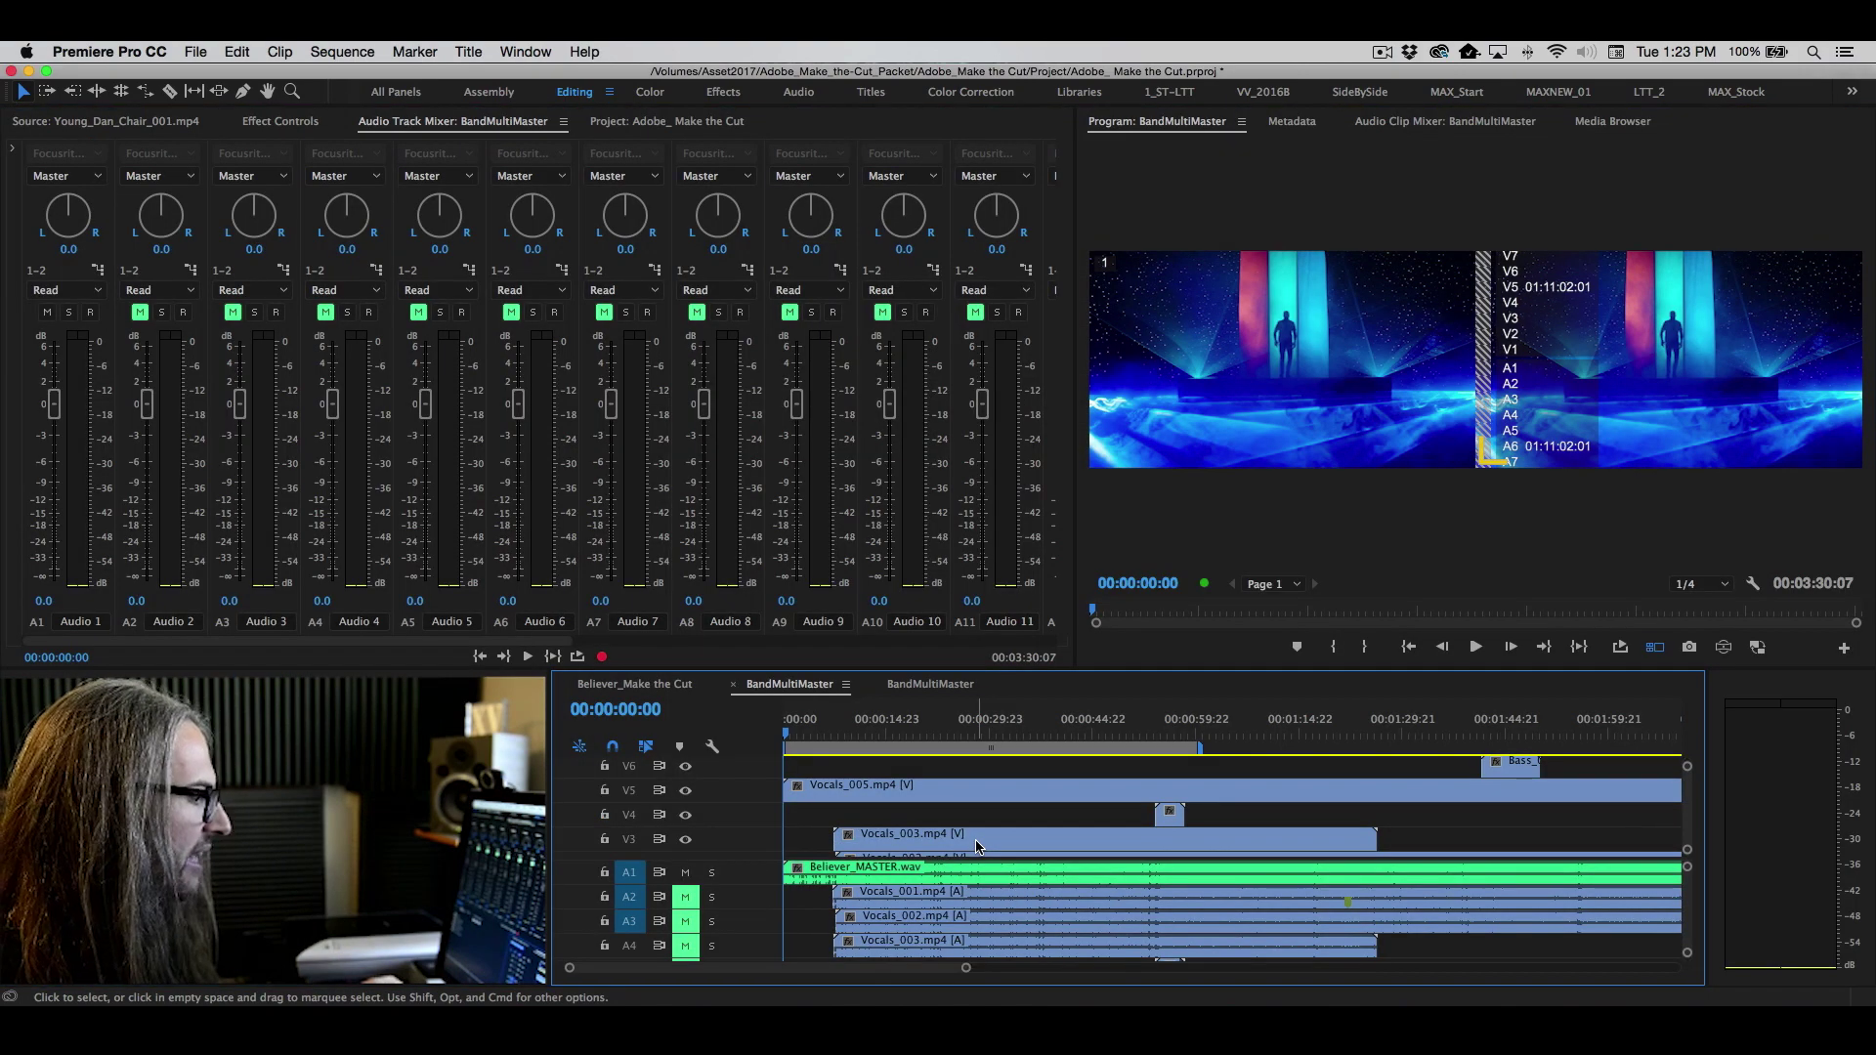
scroll(857, 858, up, 3)
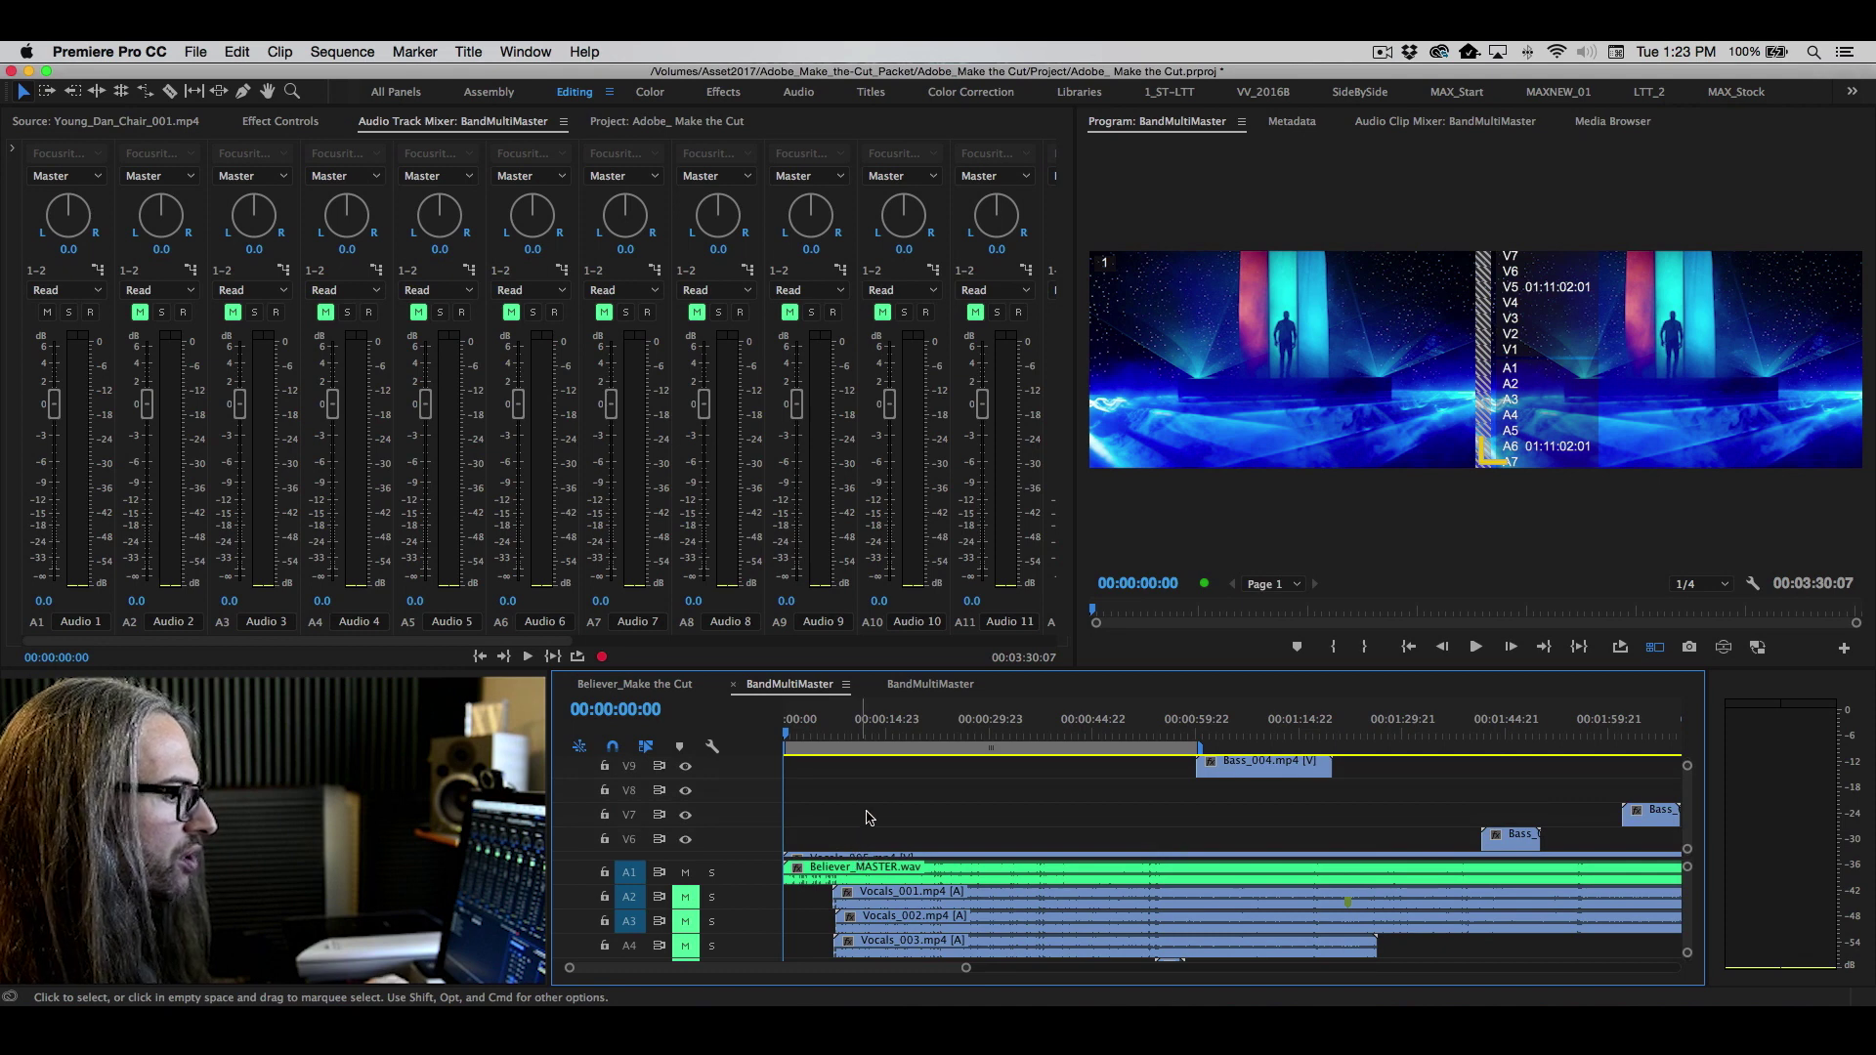
- From the Dan_Dolph_Boxing bin, place Boxing_009, Boxing_010 and a second Boxing_009 on empty upper tracks
click(107, 124)
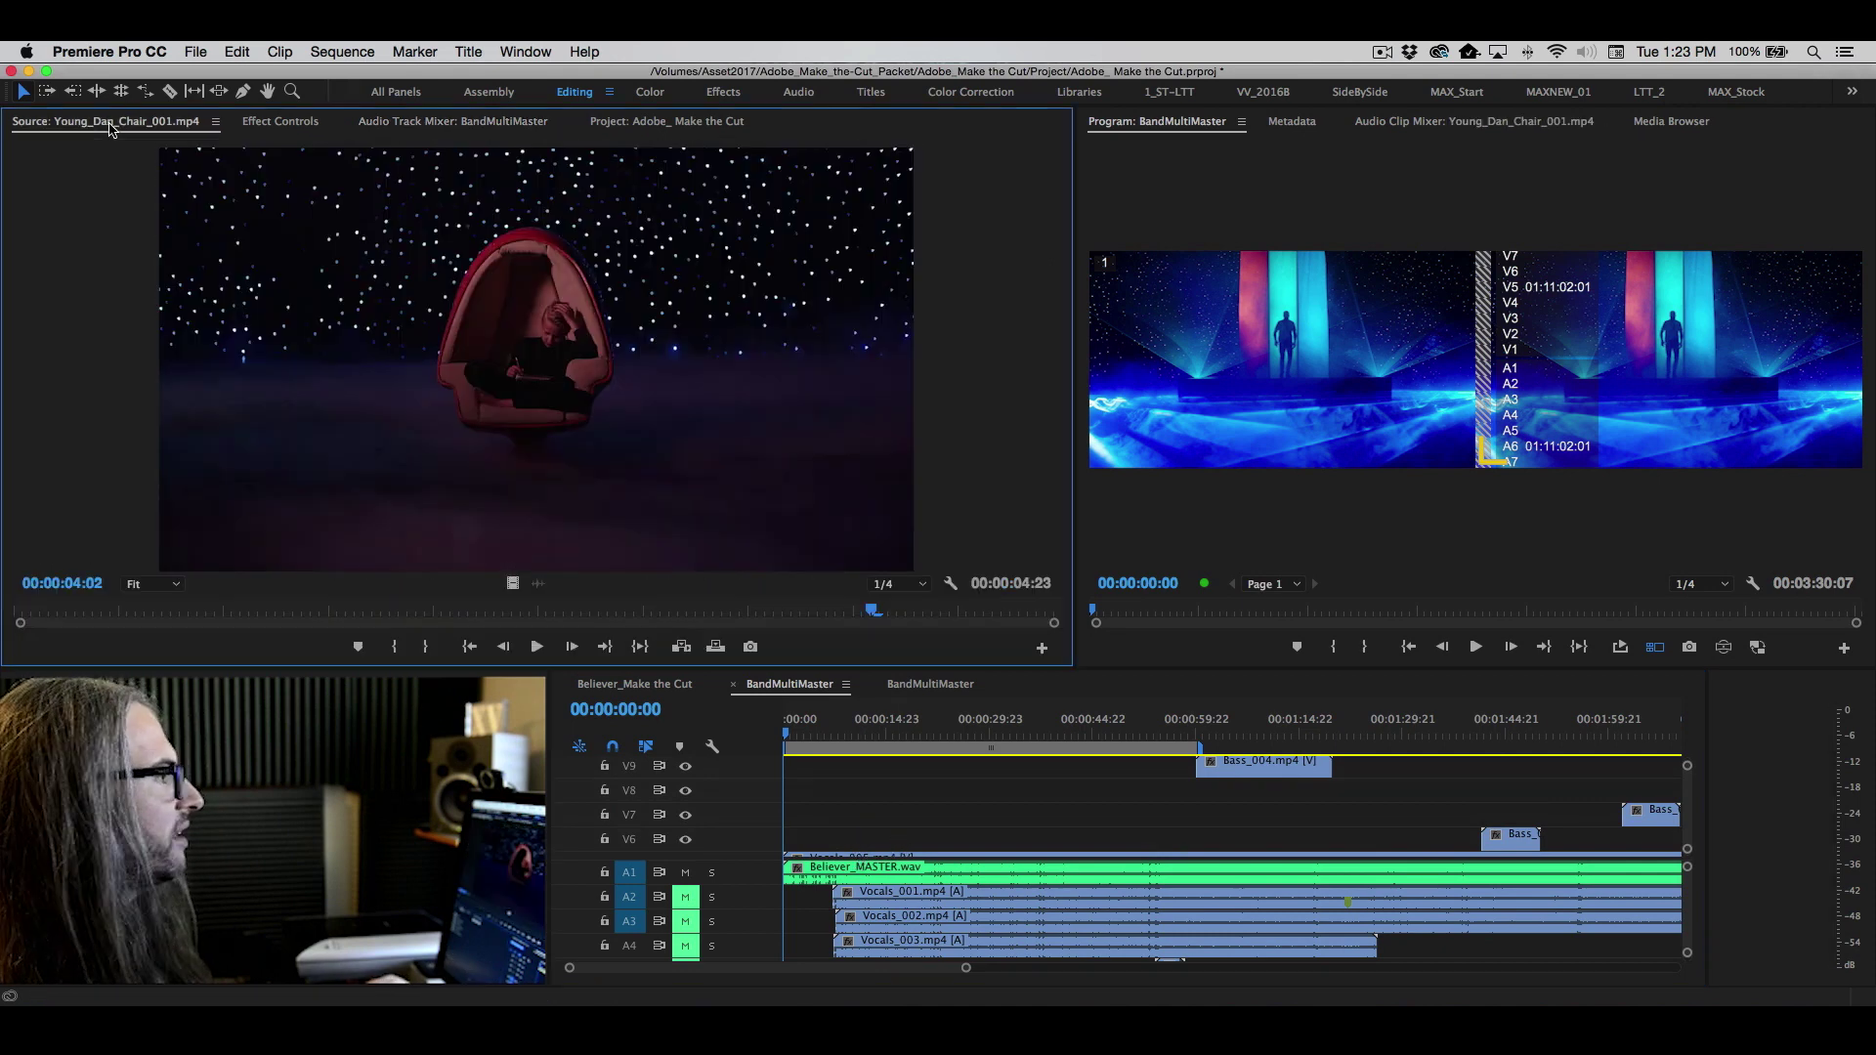
click(626, 121)
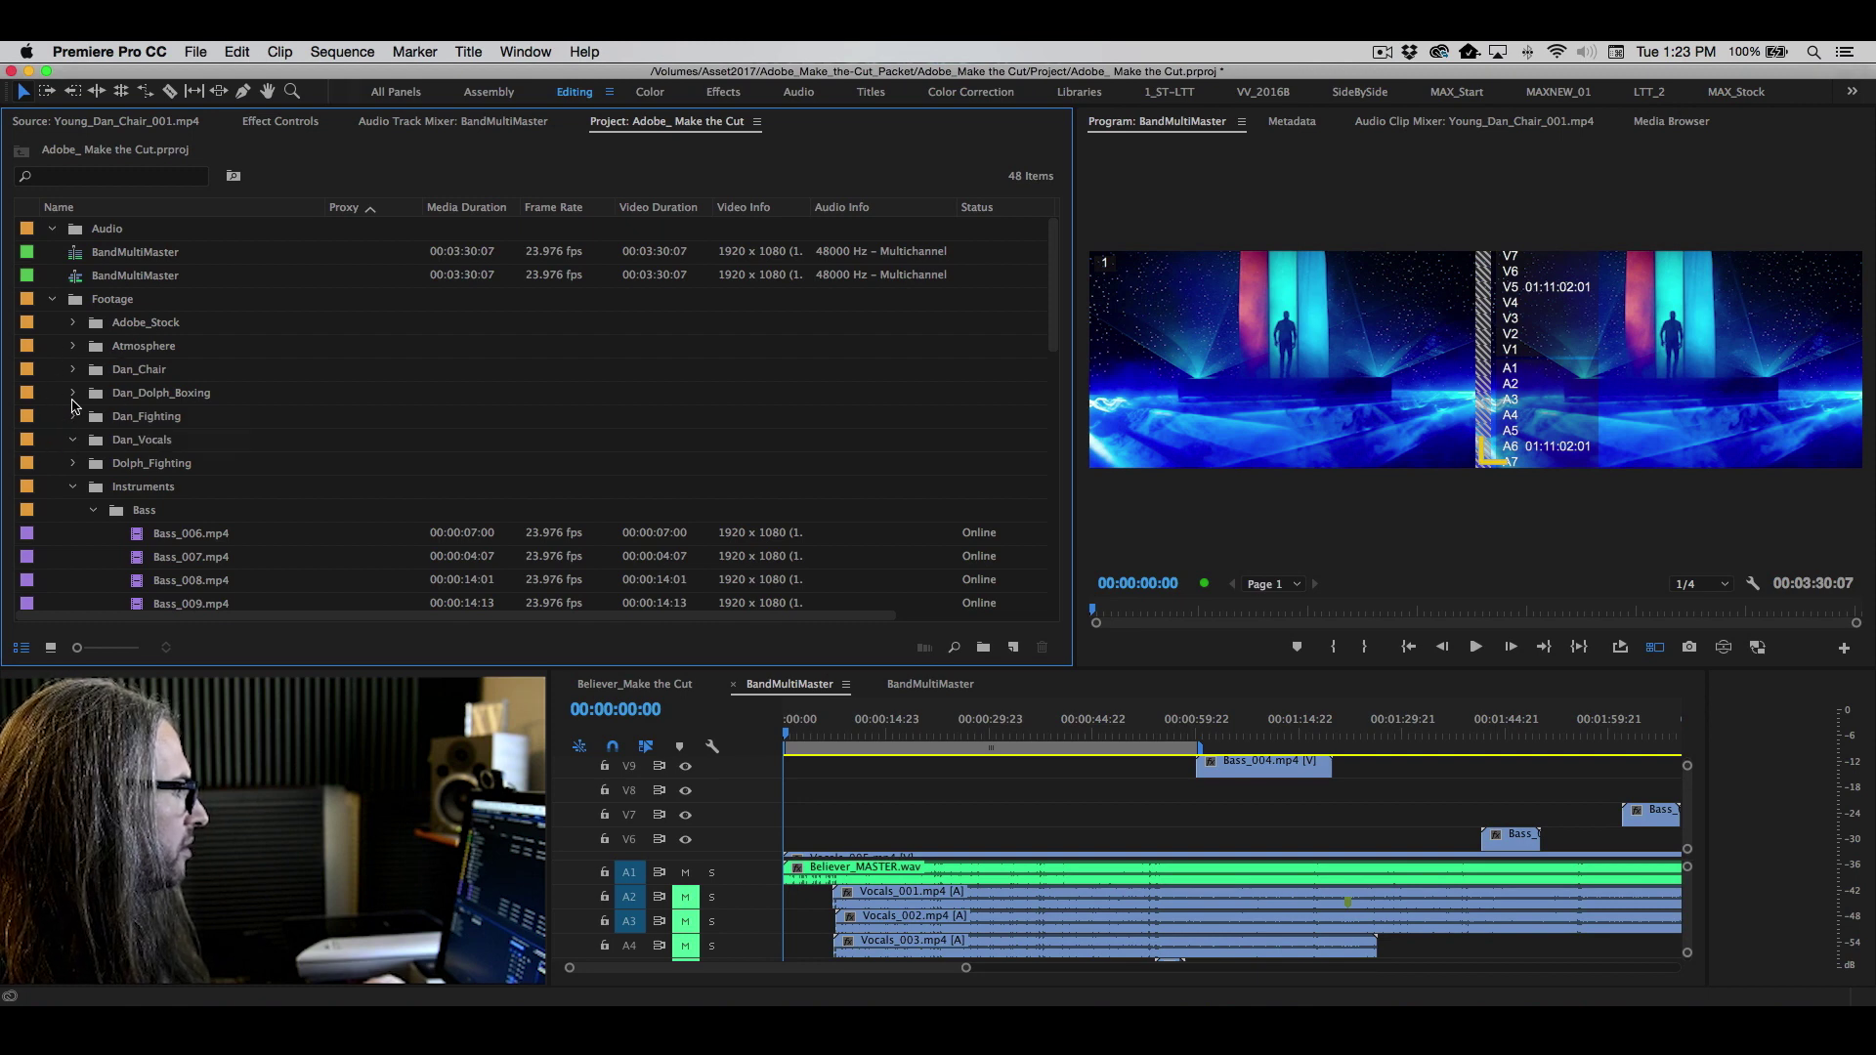
click(73, 393)
scroll(352, 440, down, 3)
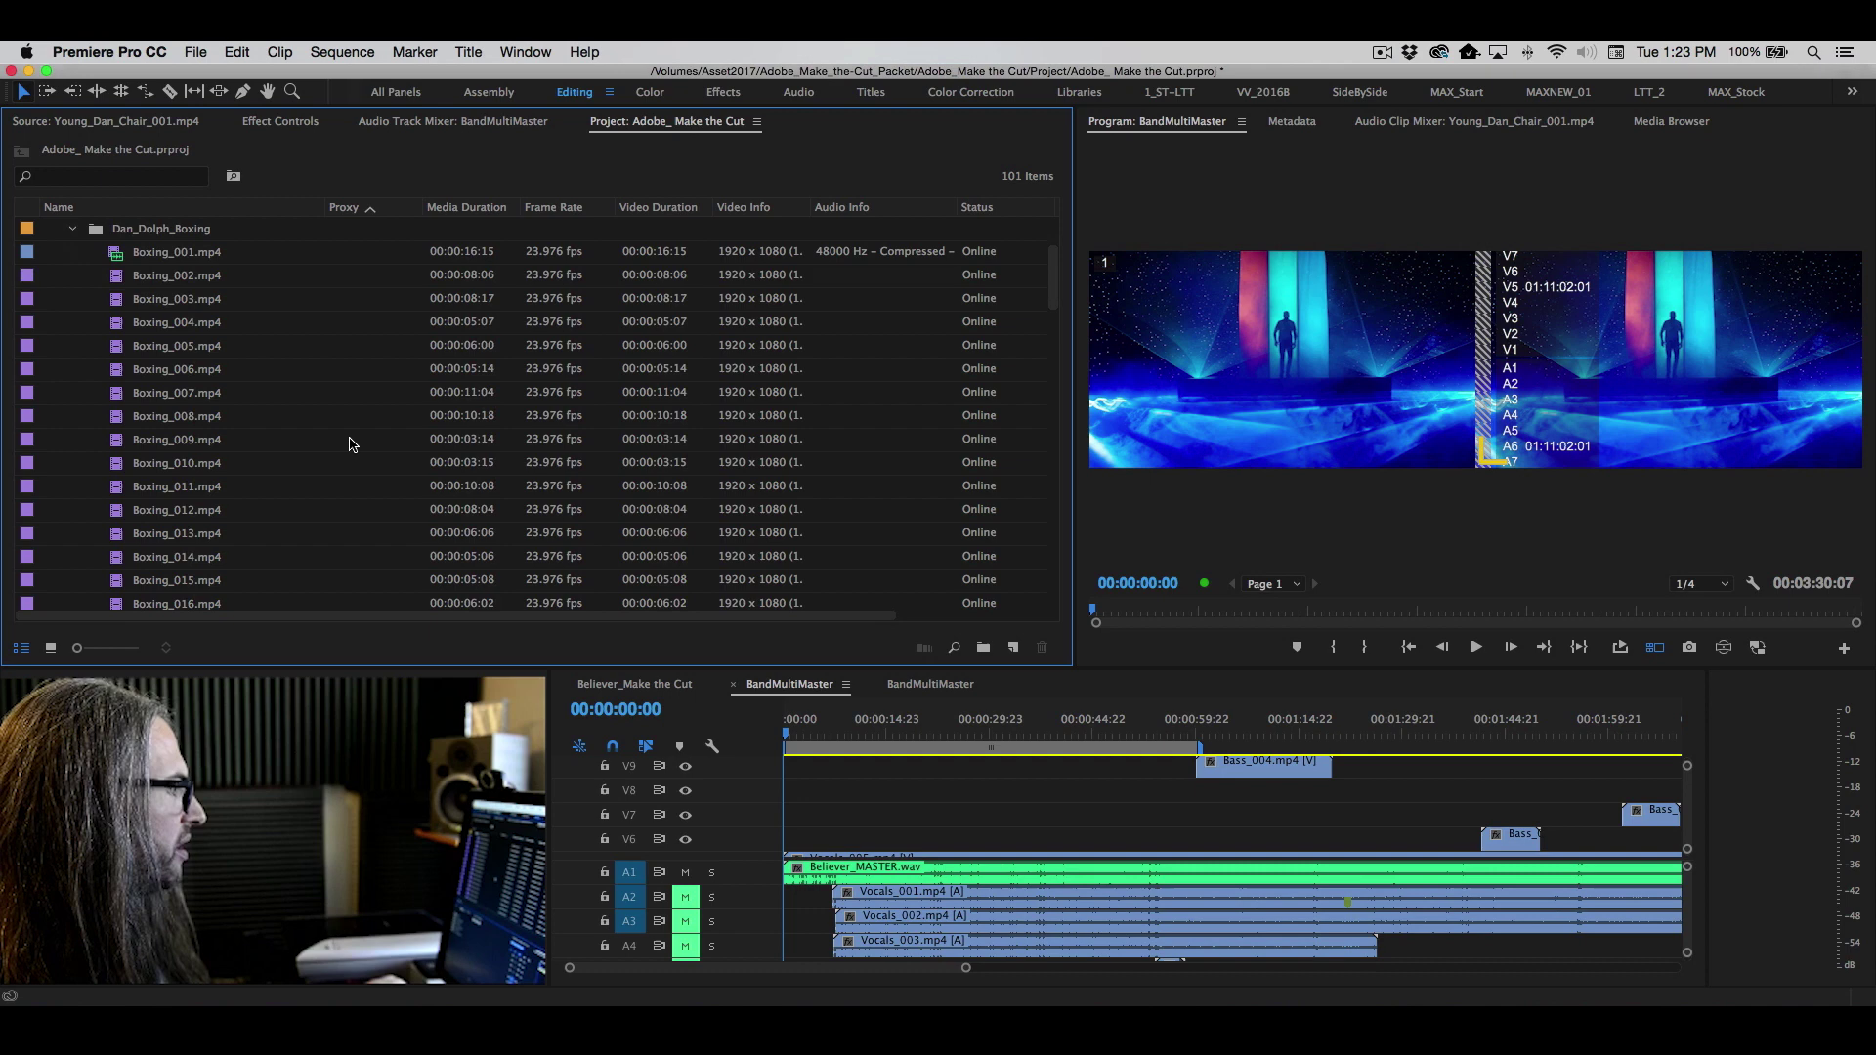
drag(115, 447, 923, 806)
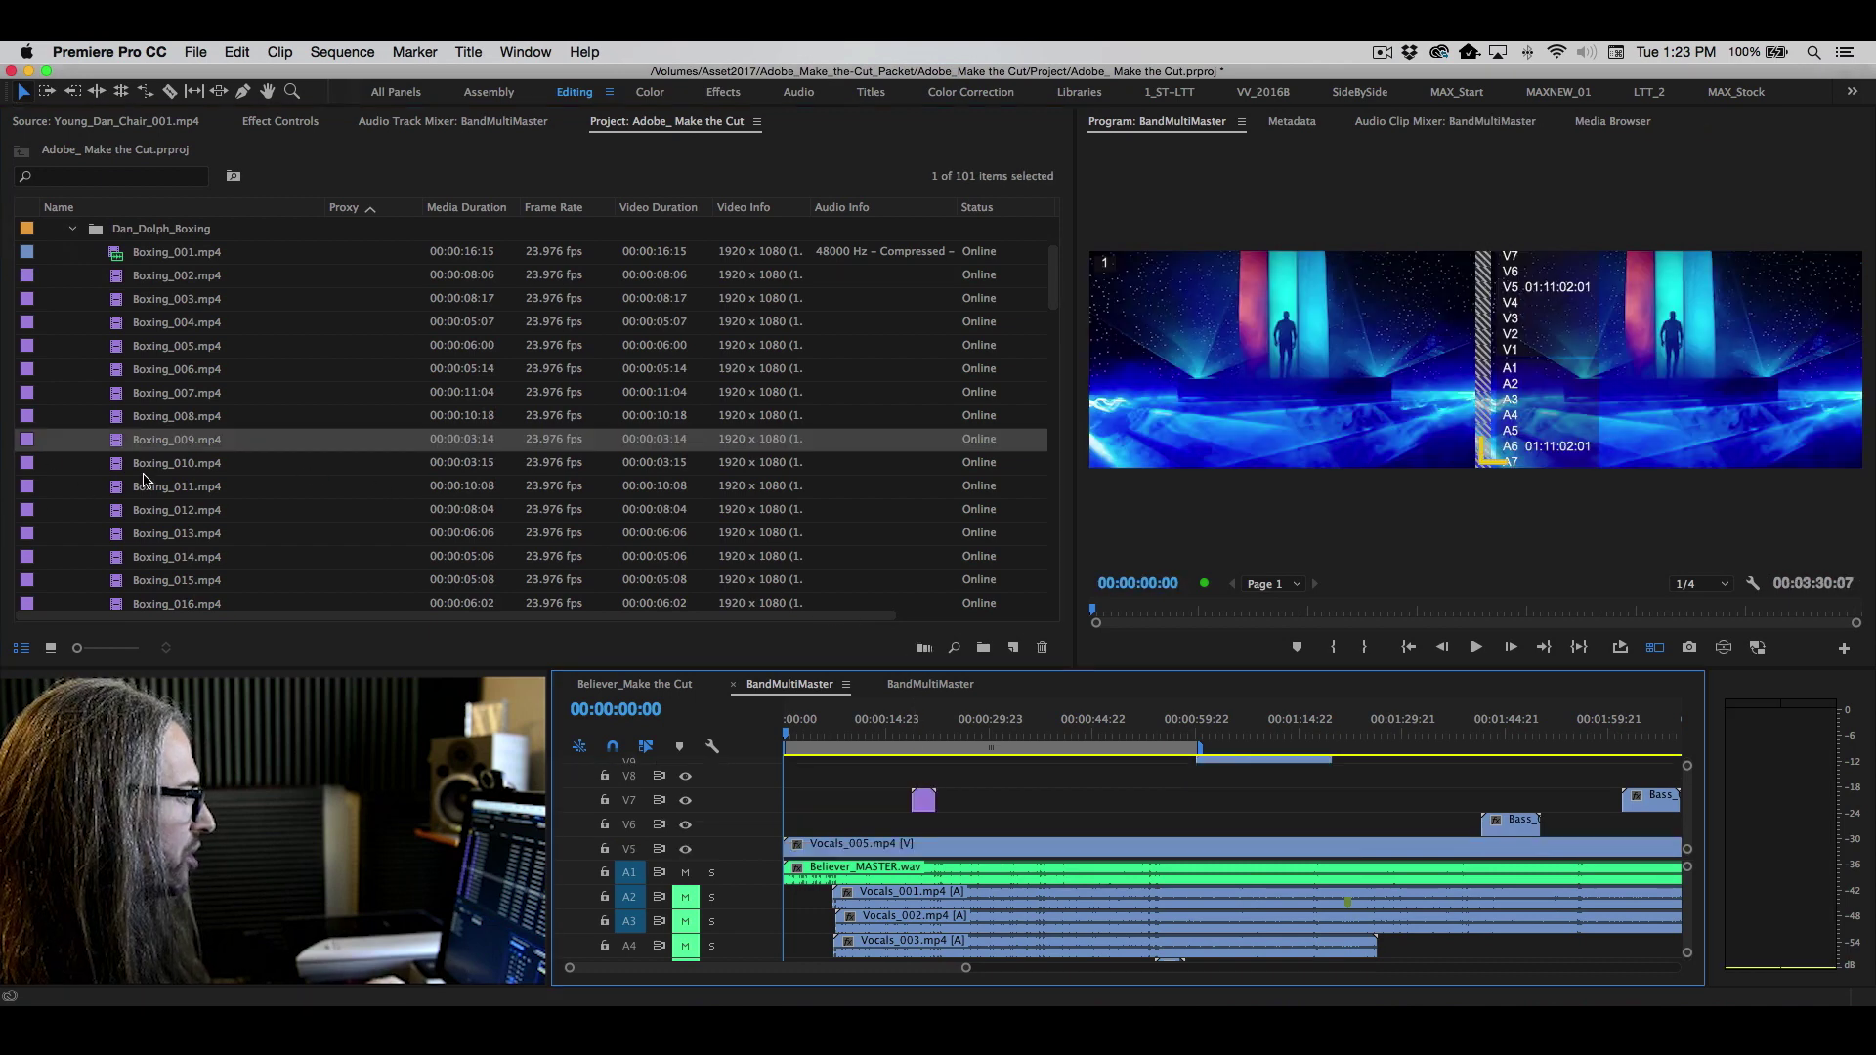
drag(121, 463, 948, 803)
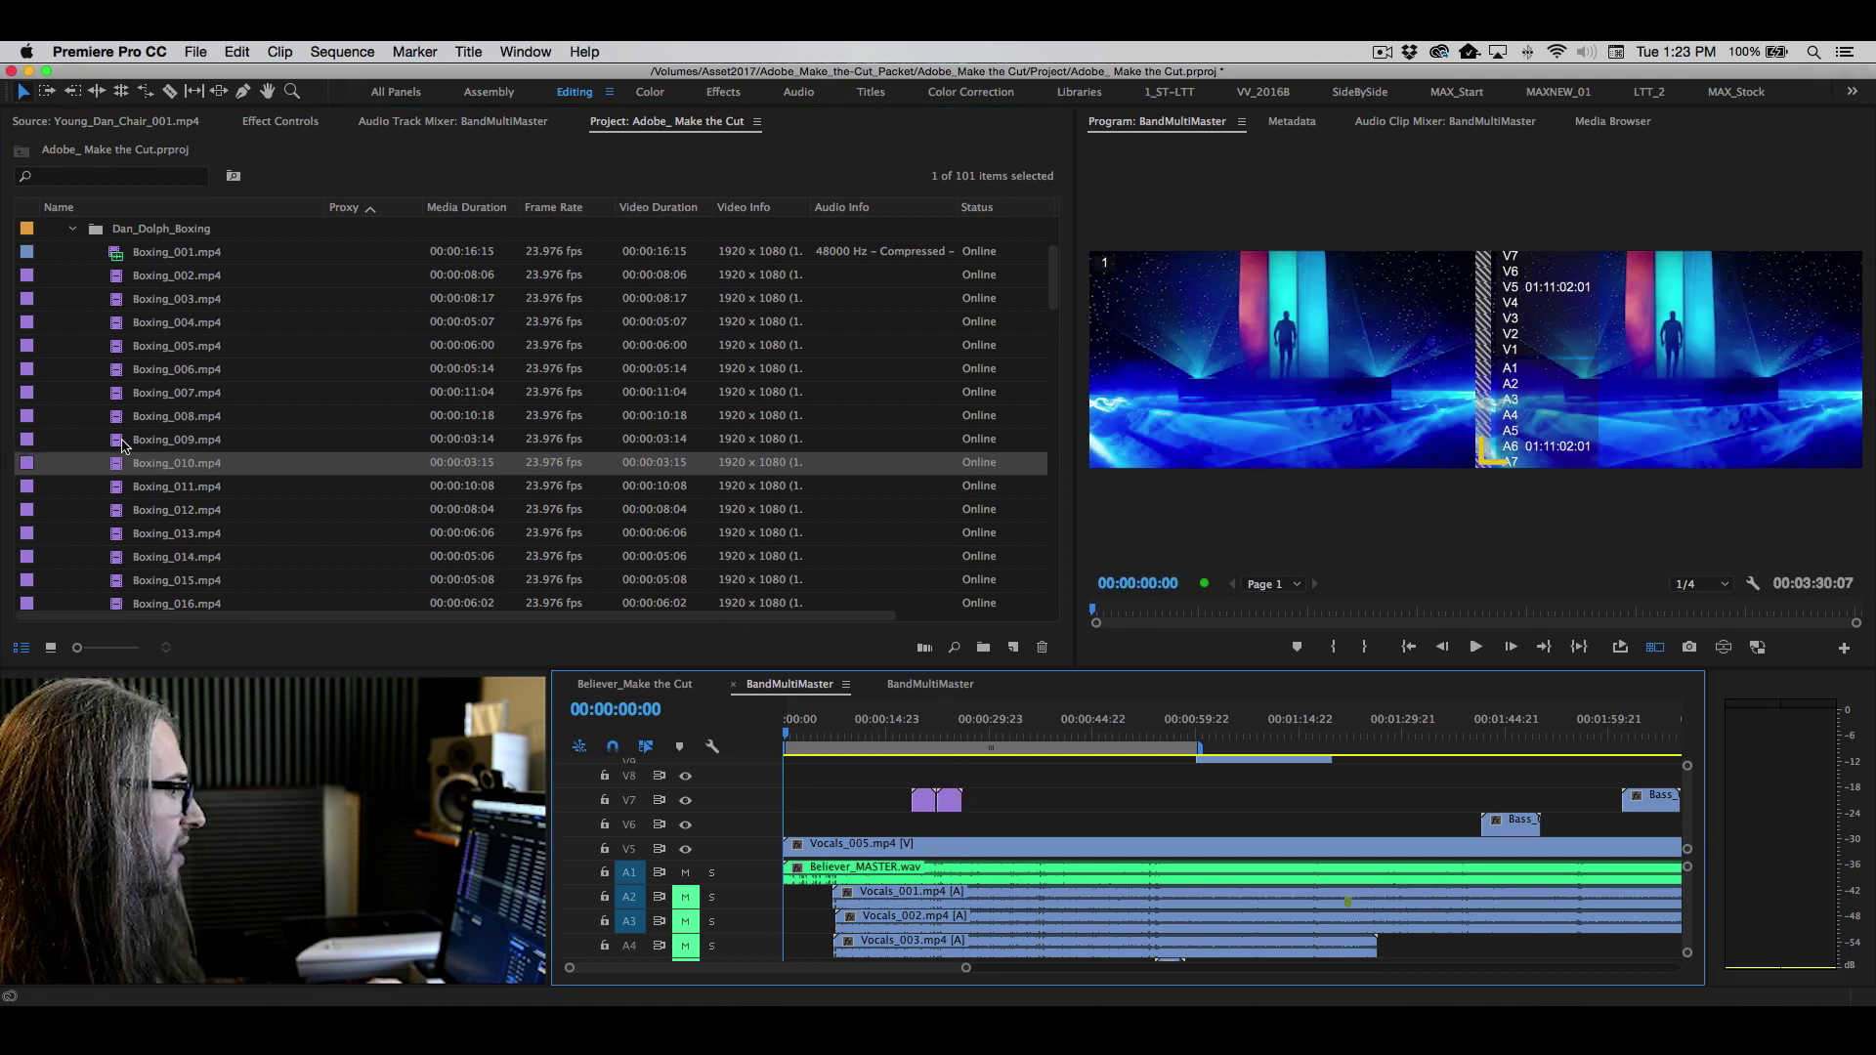
drag(125, 441, 975, 776)
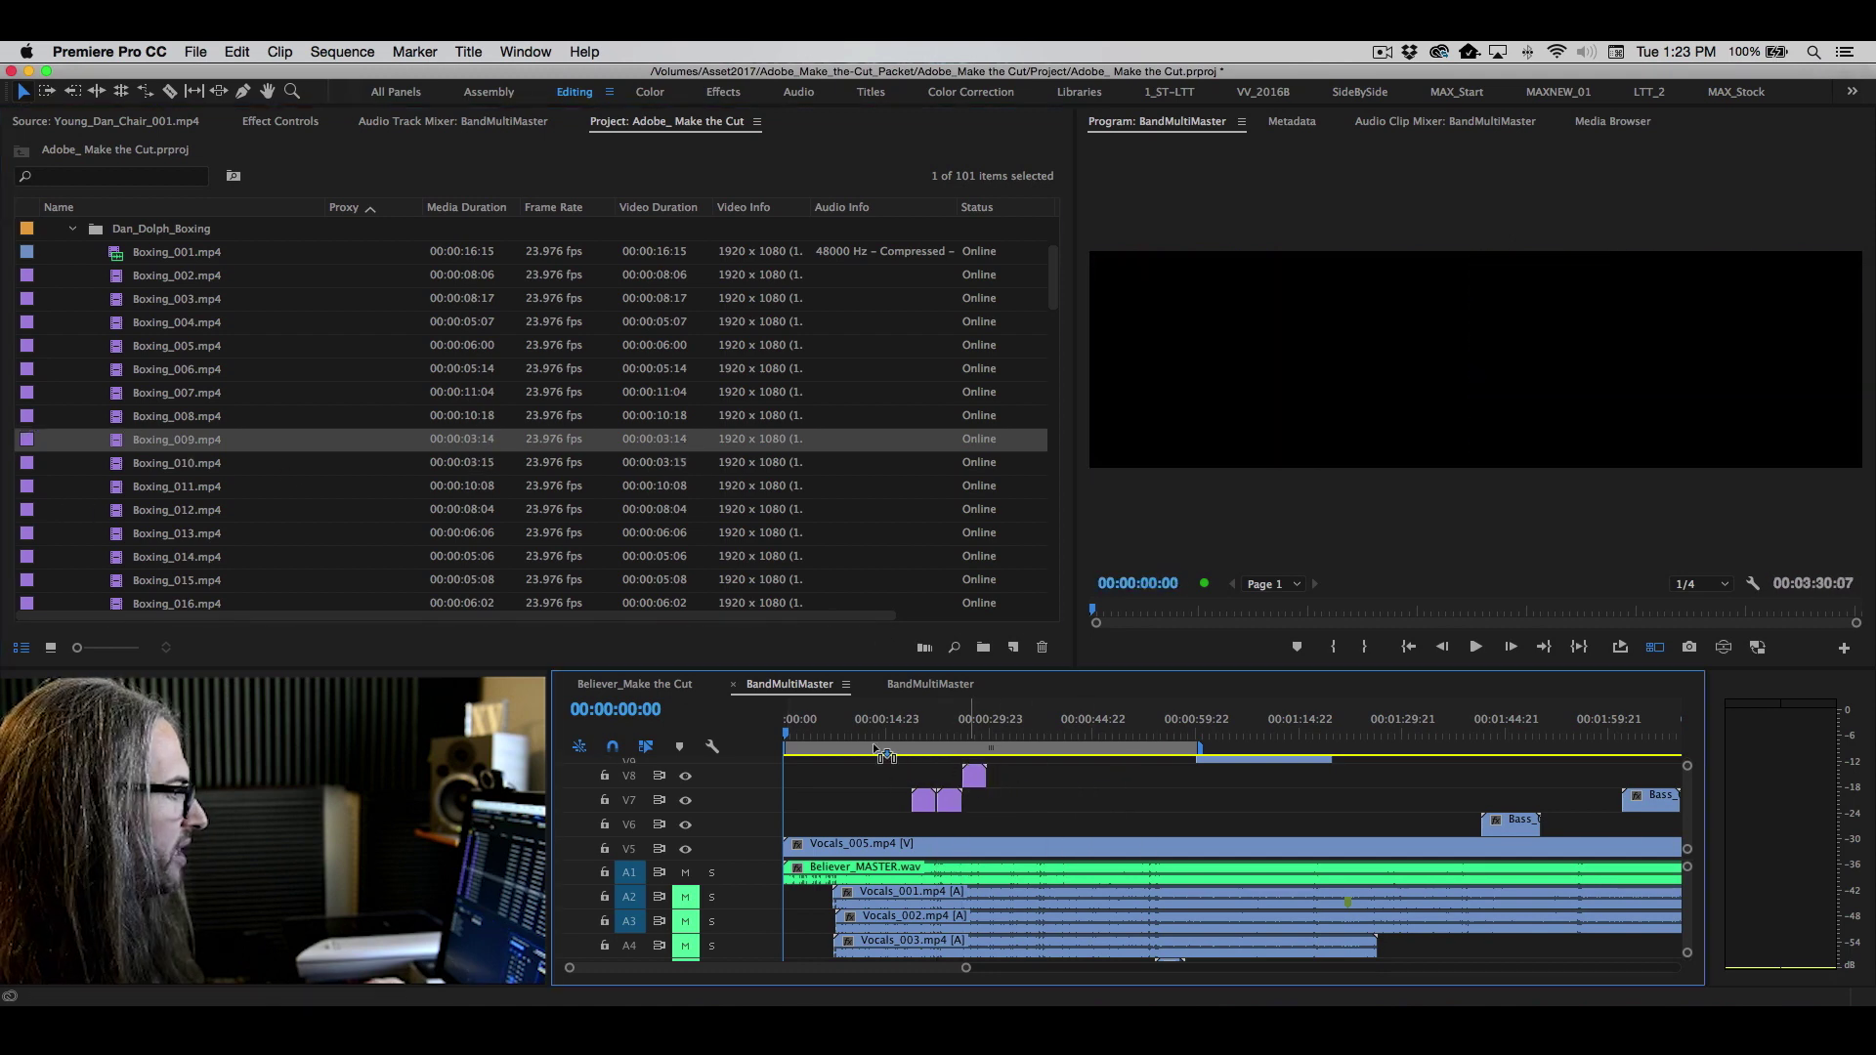
- Place Boxing_005, Boxing_006 and Boxing_007 together on track V8
click(111, 350)
super+click(121, 371)
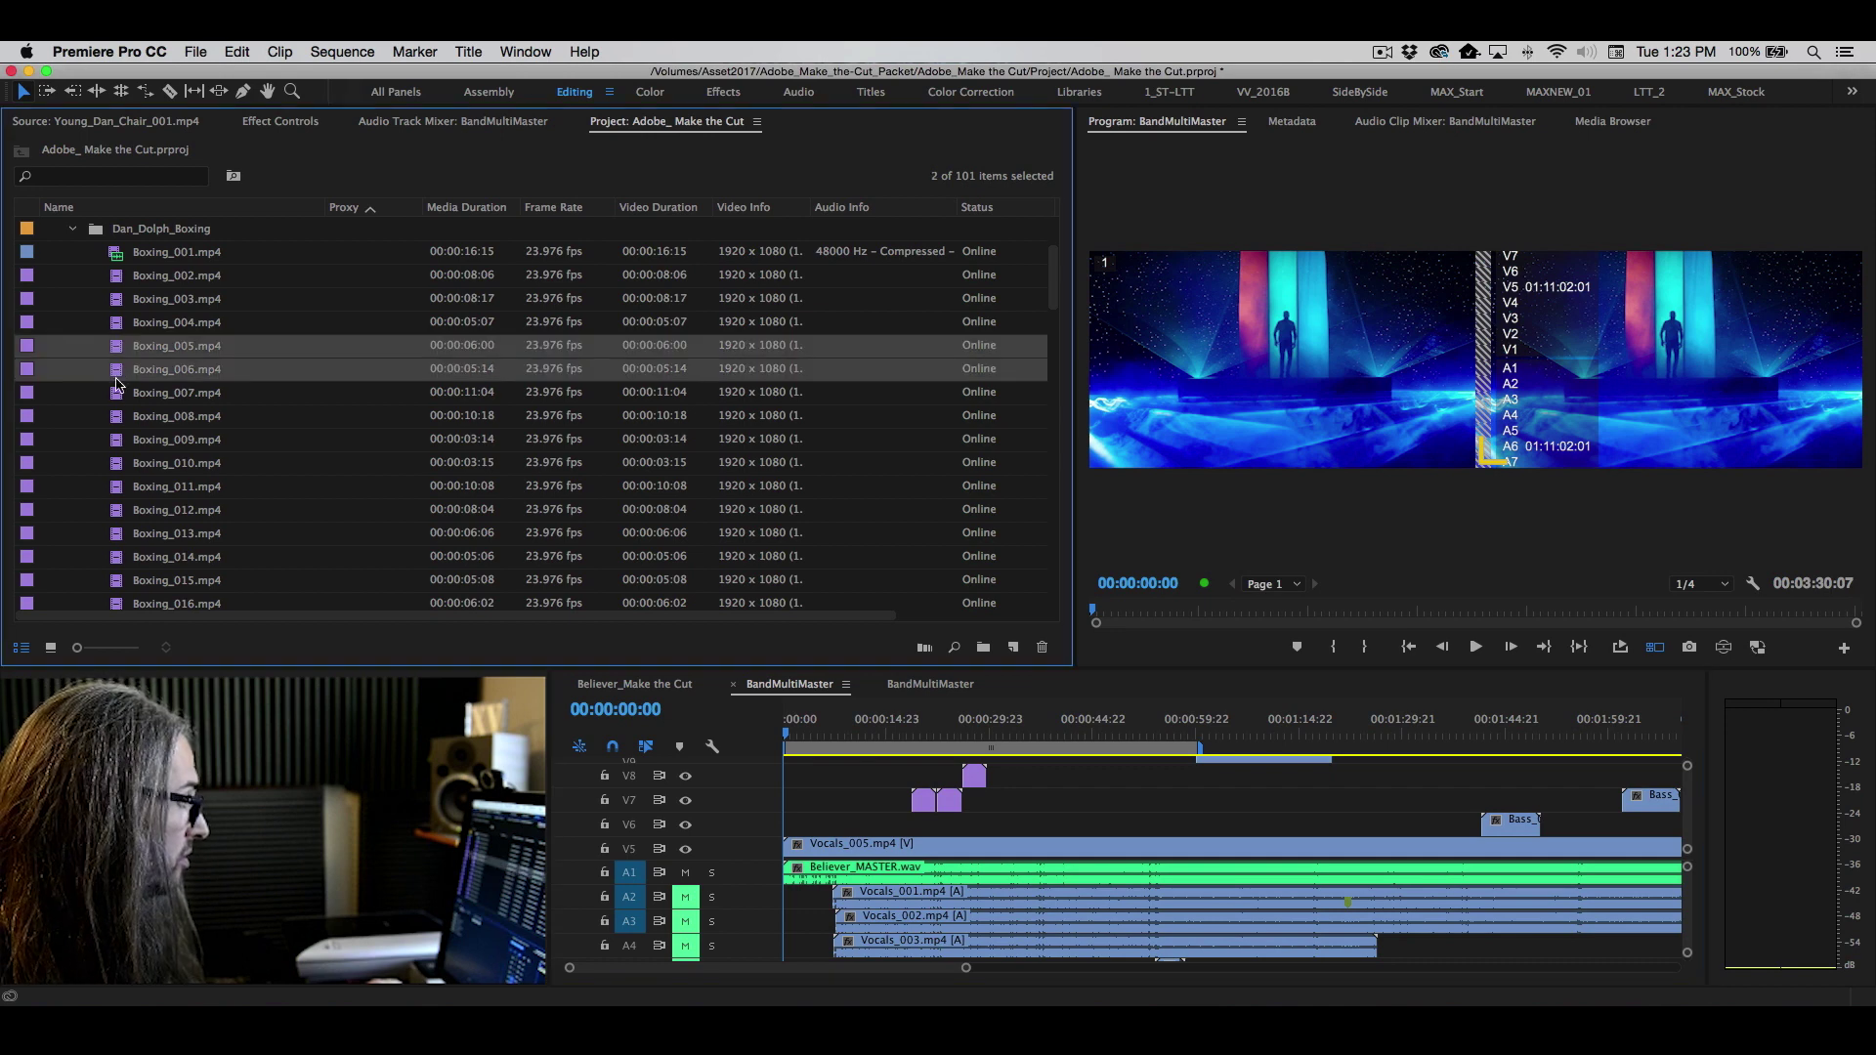
super+click(119, 392)
drag(118, 341, 1070, 782)
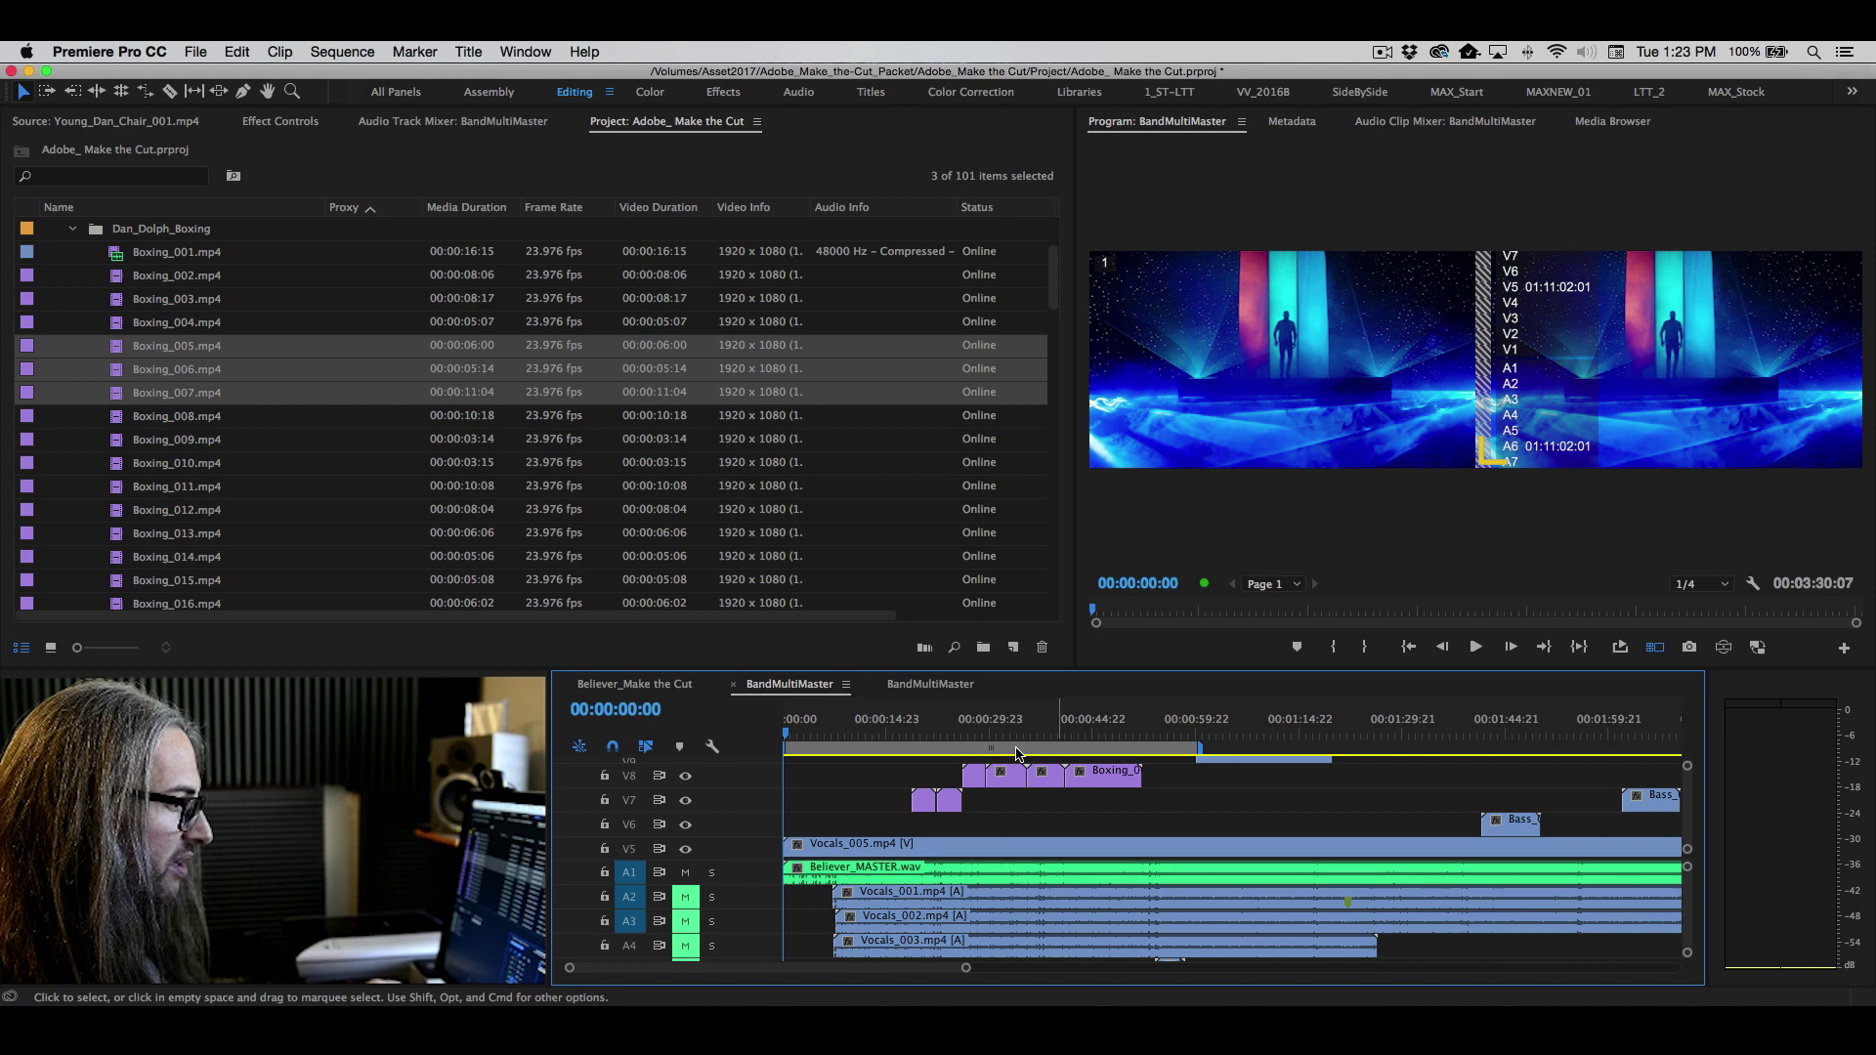
- In the multicam BandMultiMaster sequence, park at 00:00:20:20 with camera 5 active
click(931, 726)
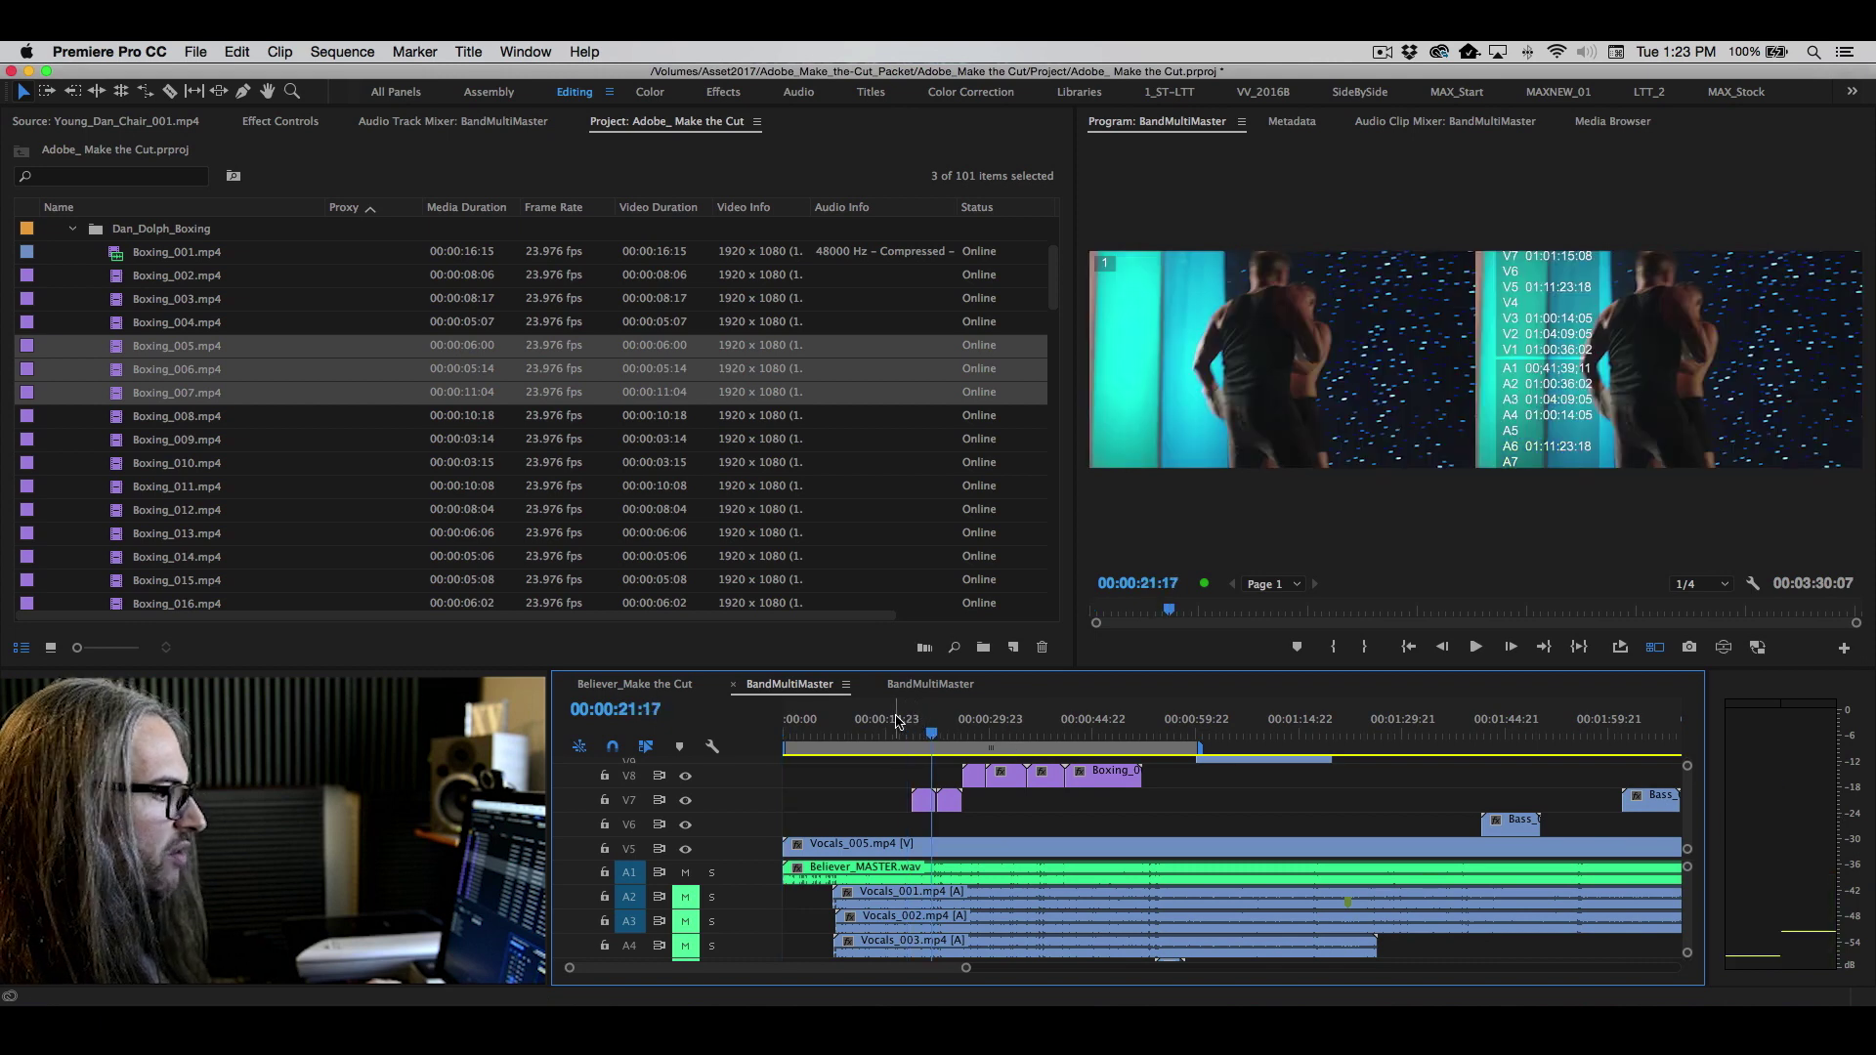
click(940, 684)
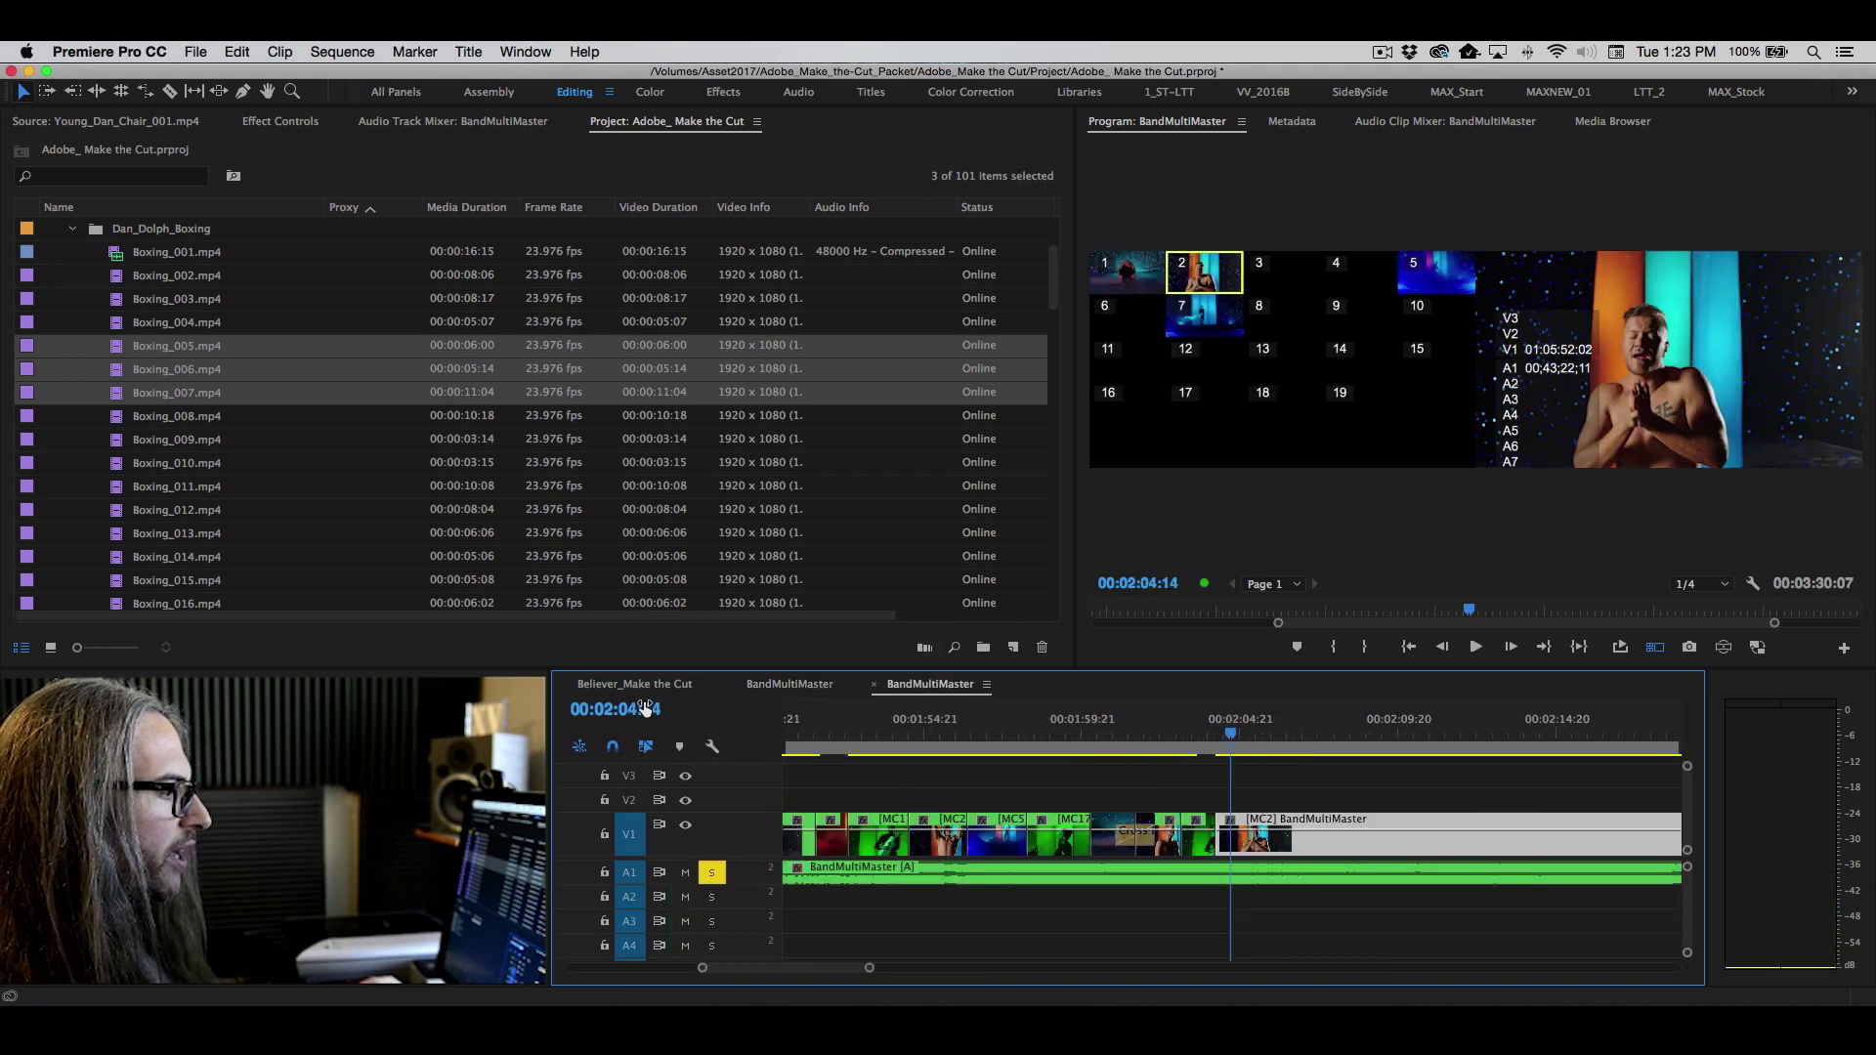
click(639, 710)
text(2100)
key(Return)
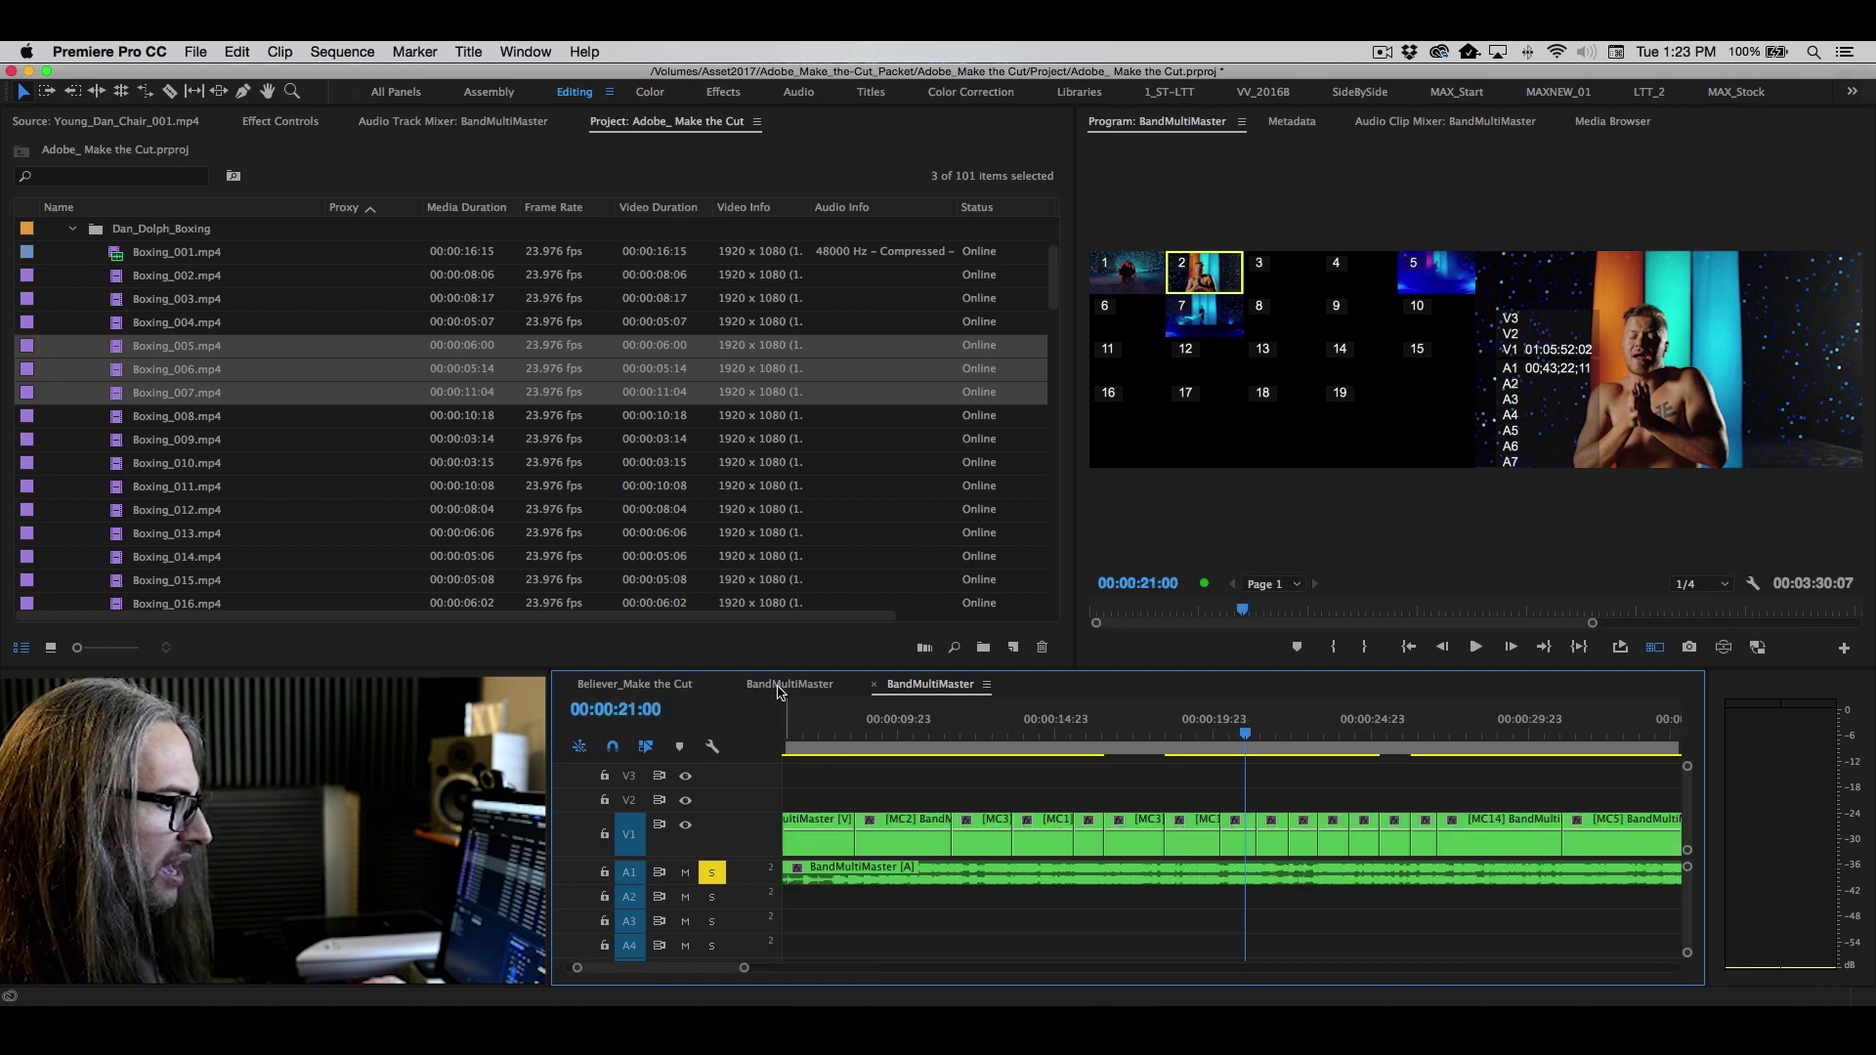
key(5)
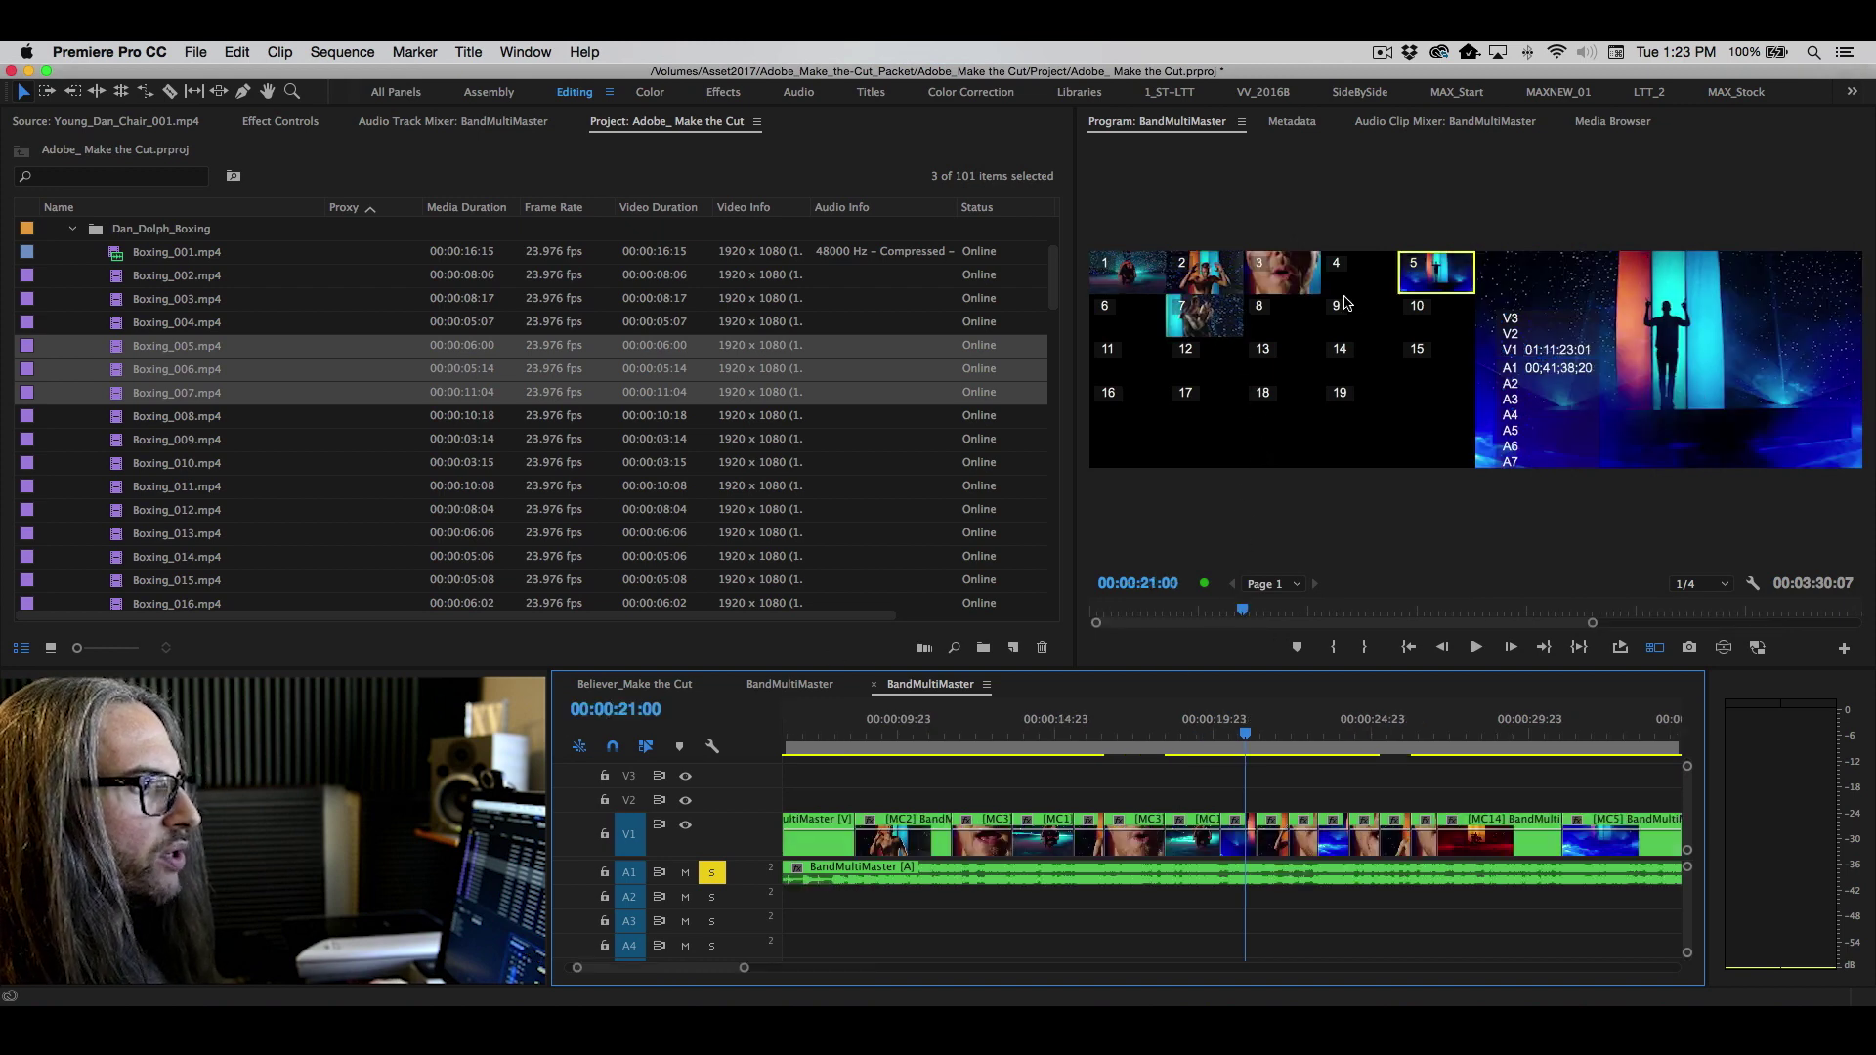
drag(1255, 729, 1239, 731)
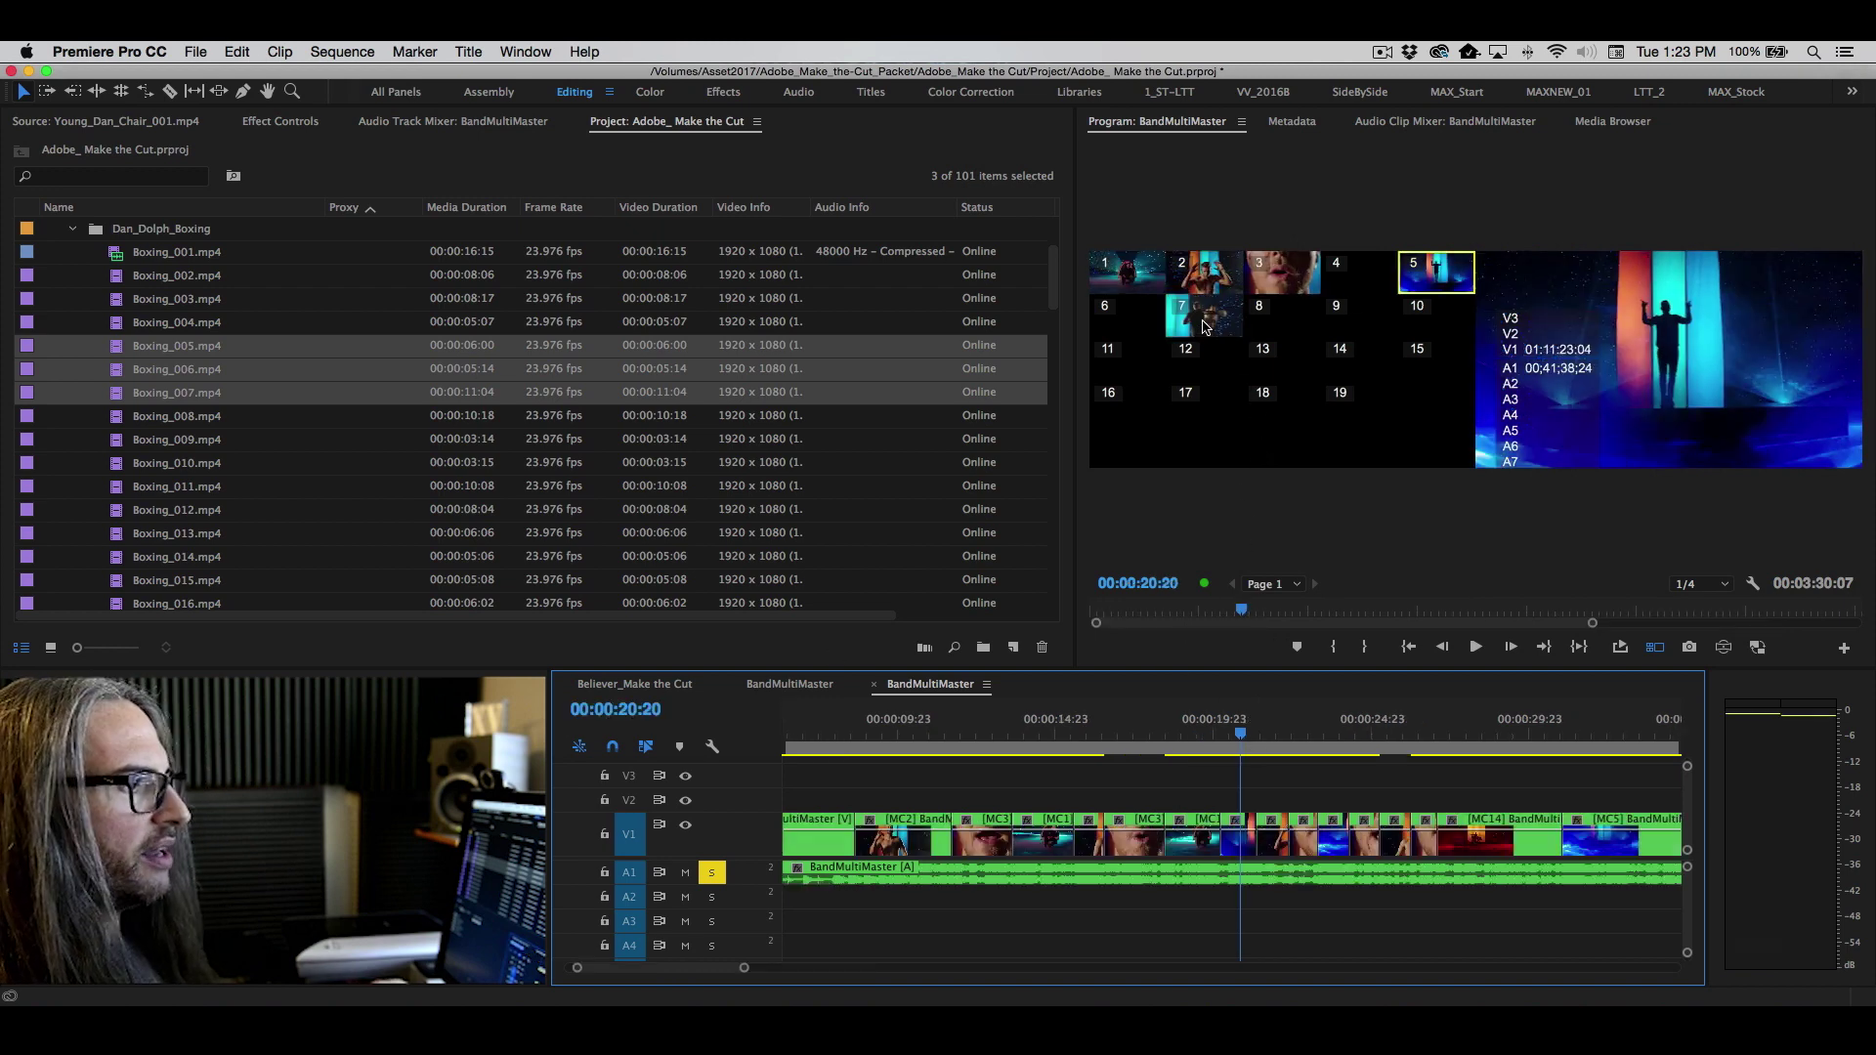
- Record live cuts to cameras 7, 2, 3, 8 and back to 2 during playback
key(space)
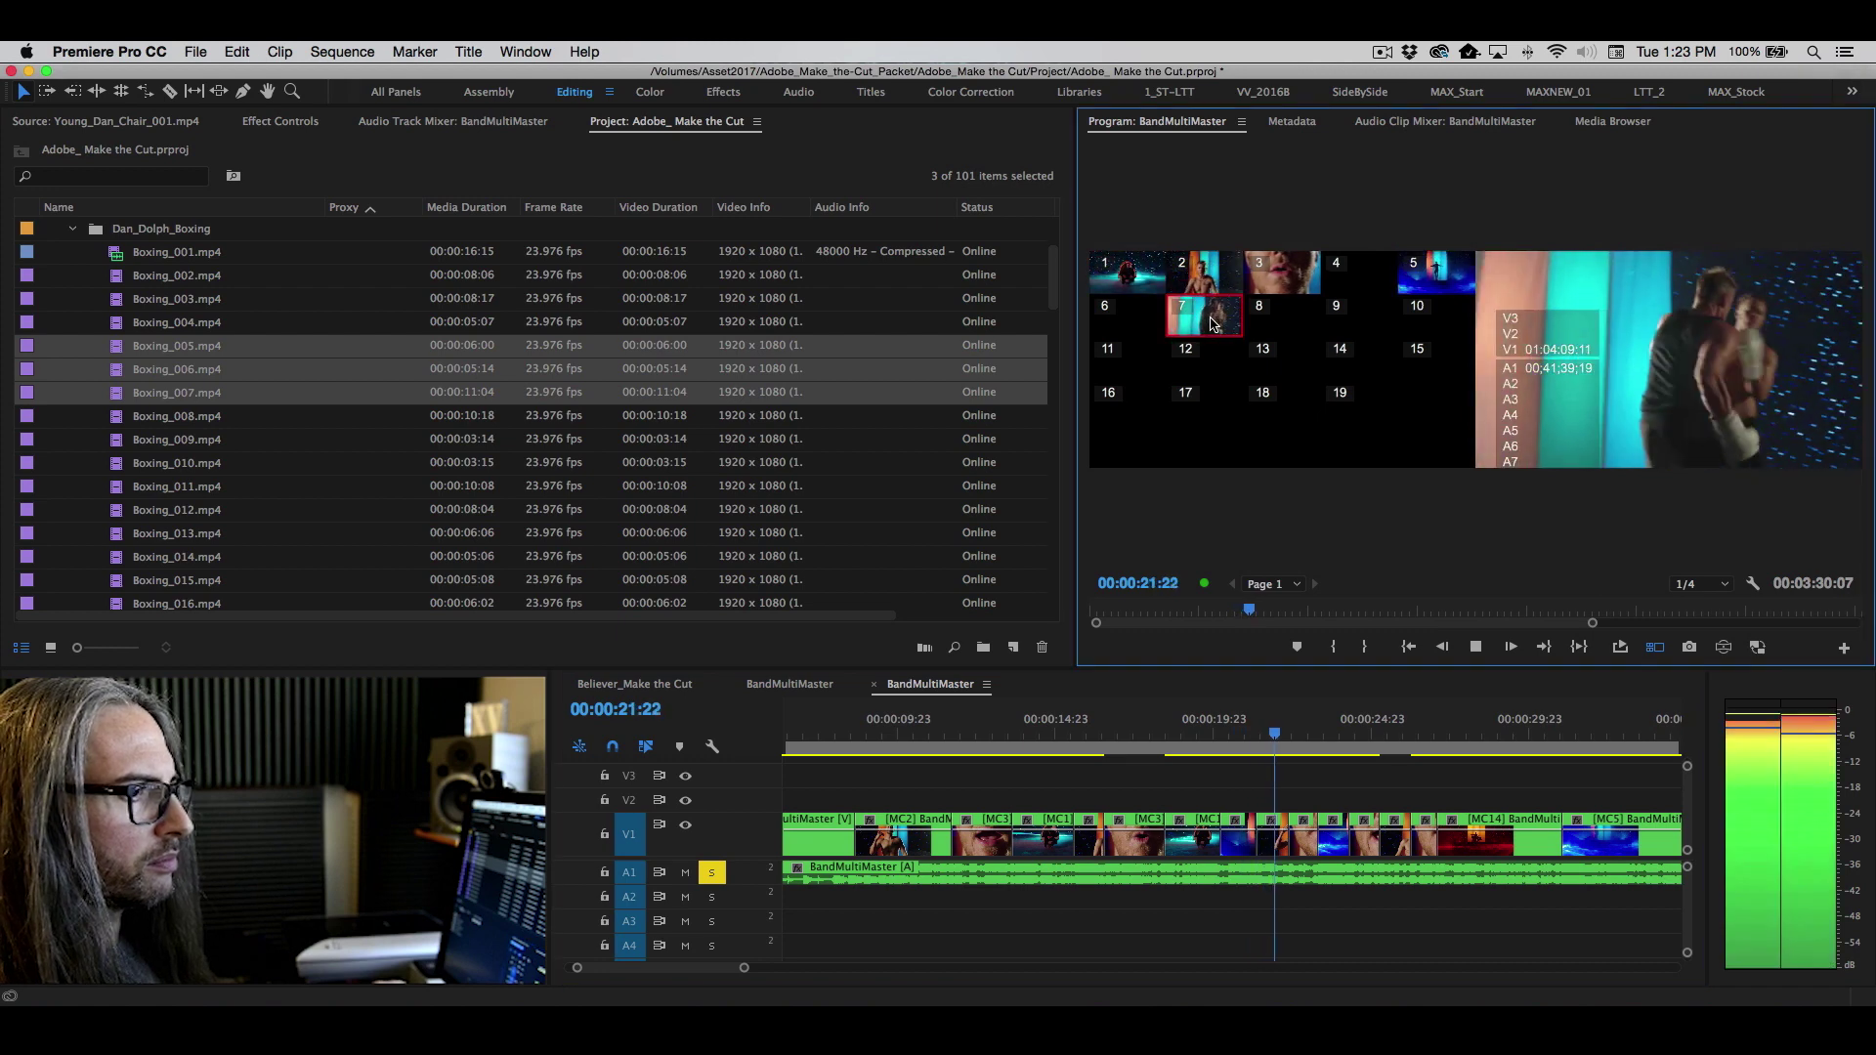
click(1214, 314)
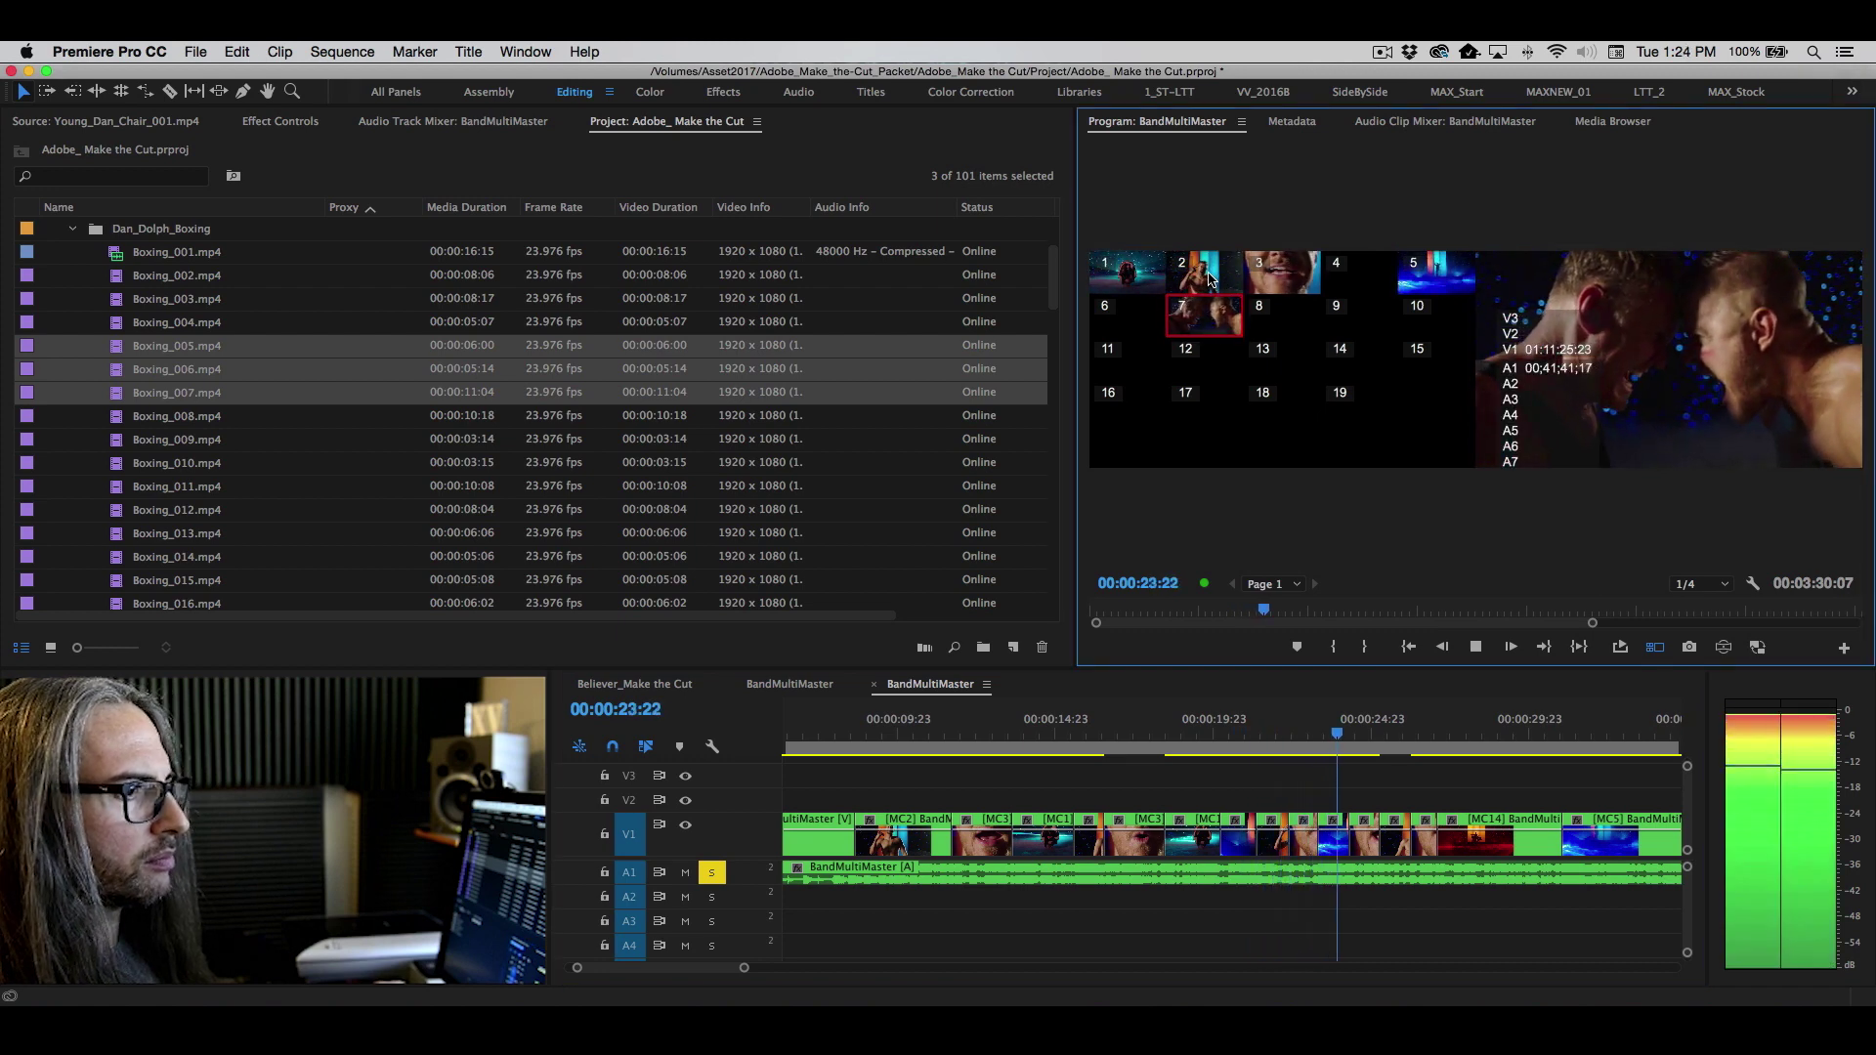
click(1205, 277)
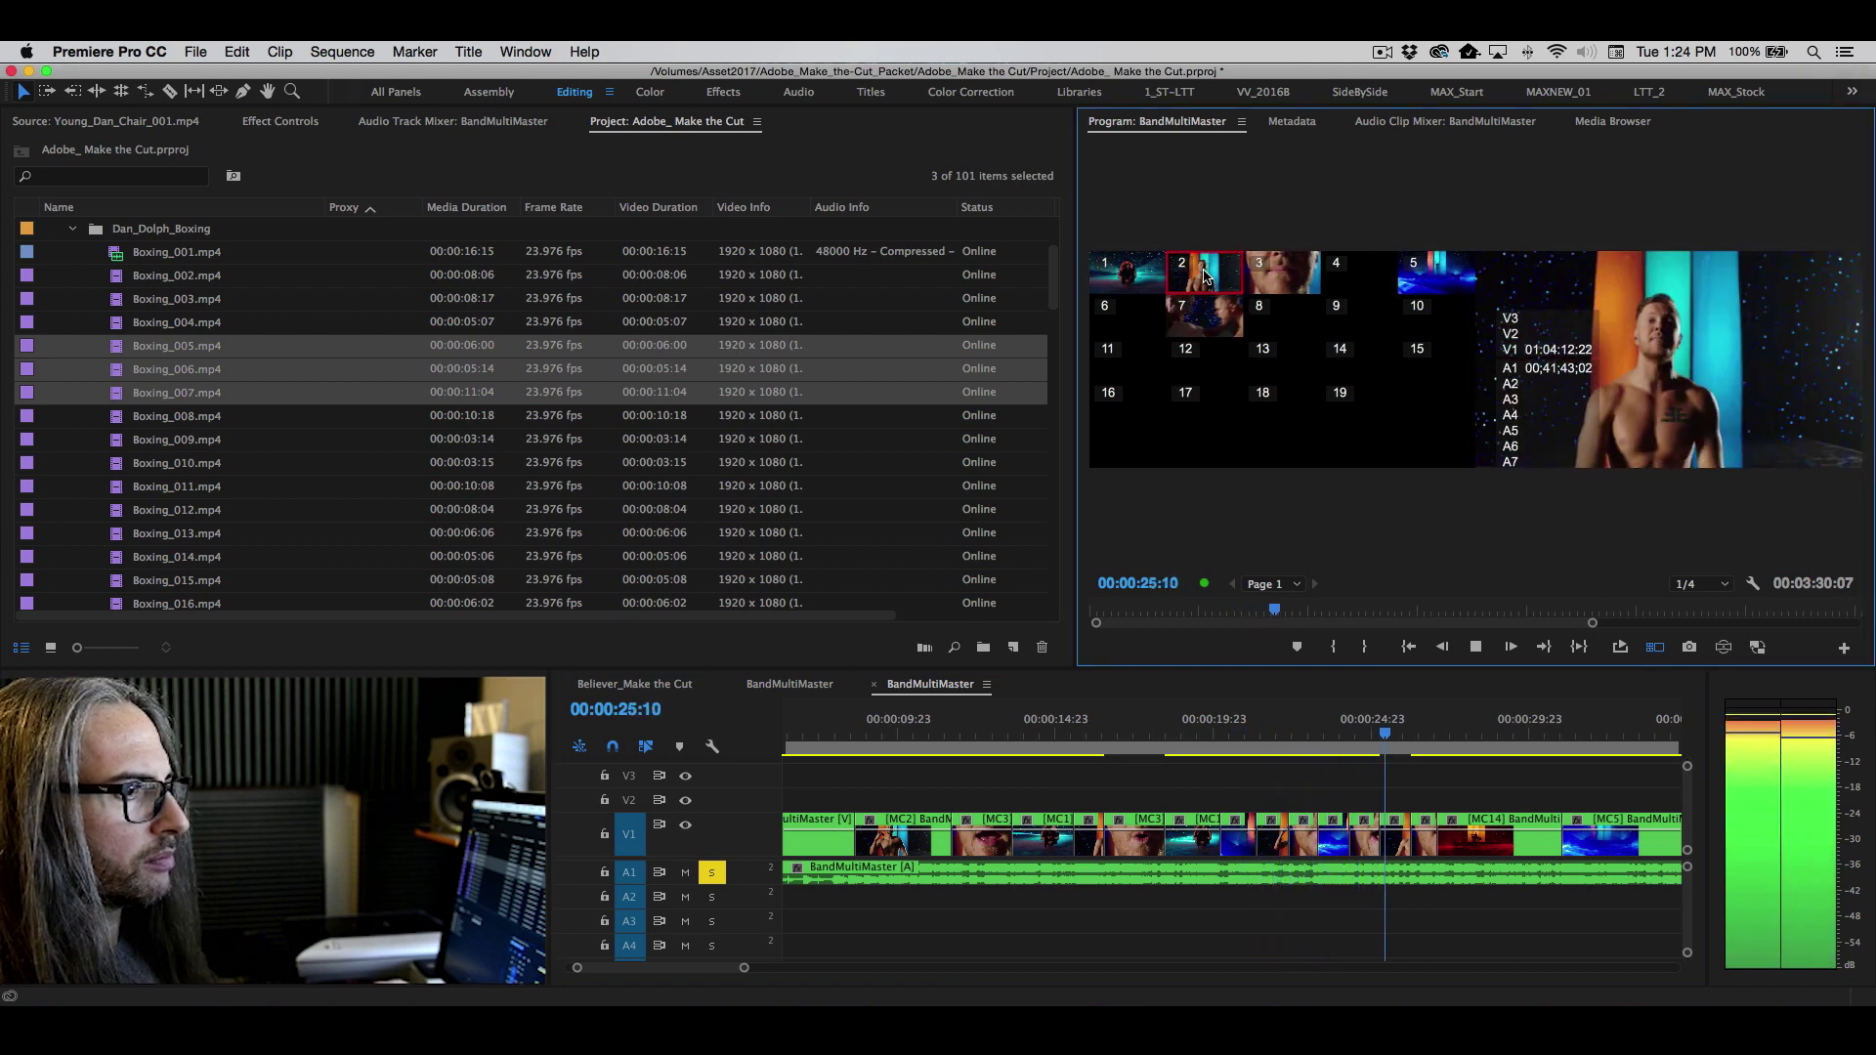
click(1286, 273)
click(1270, 311)
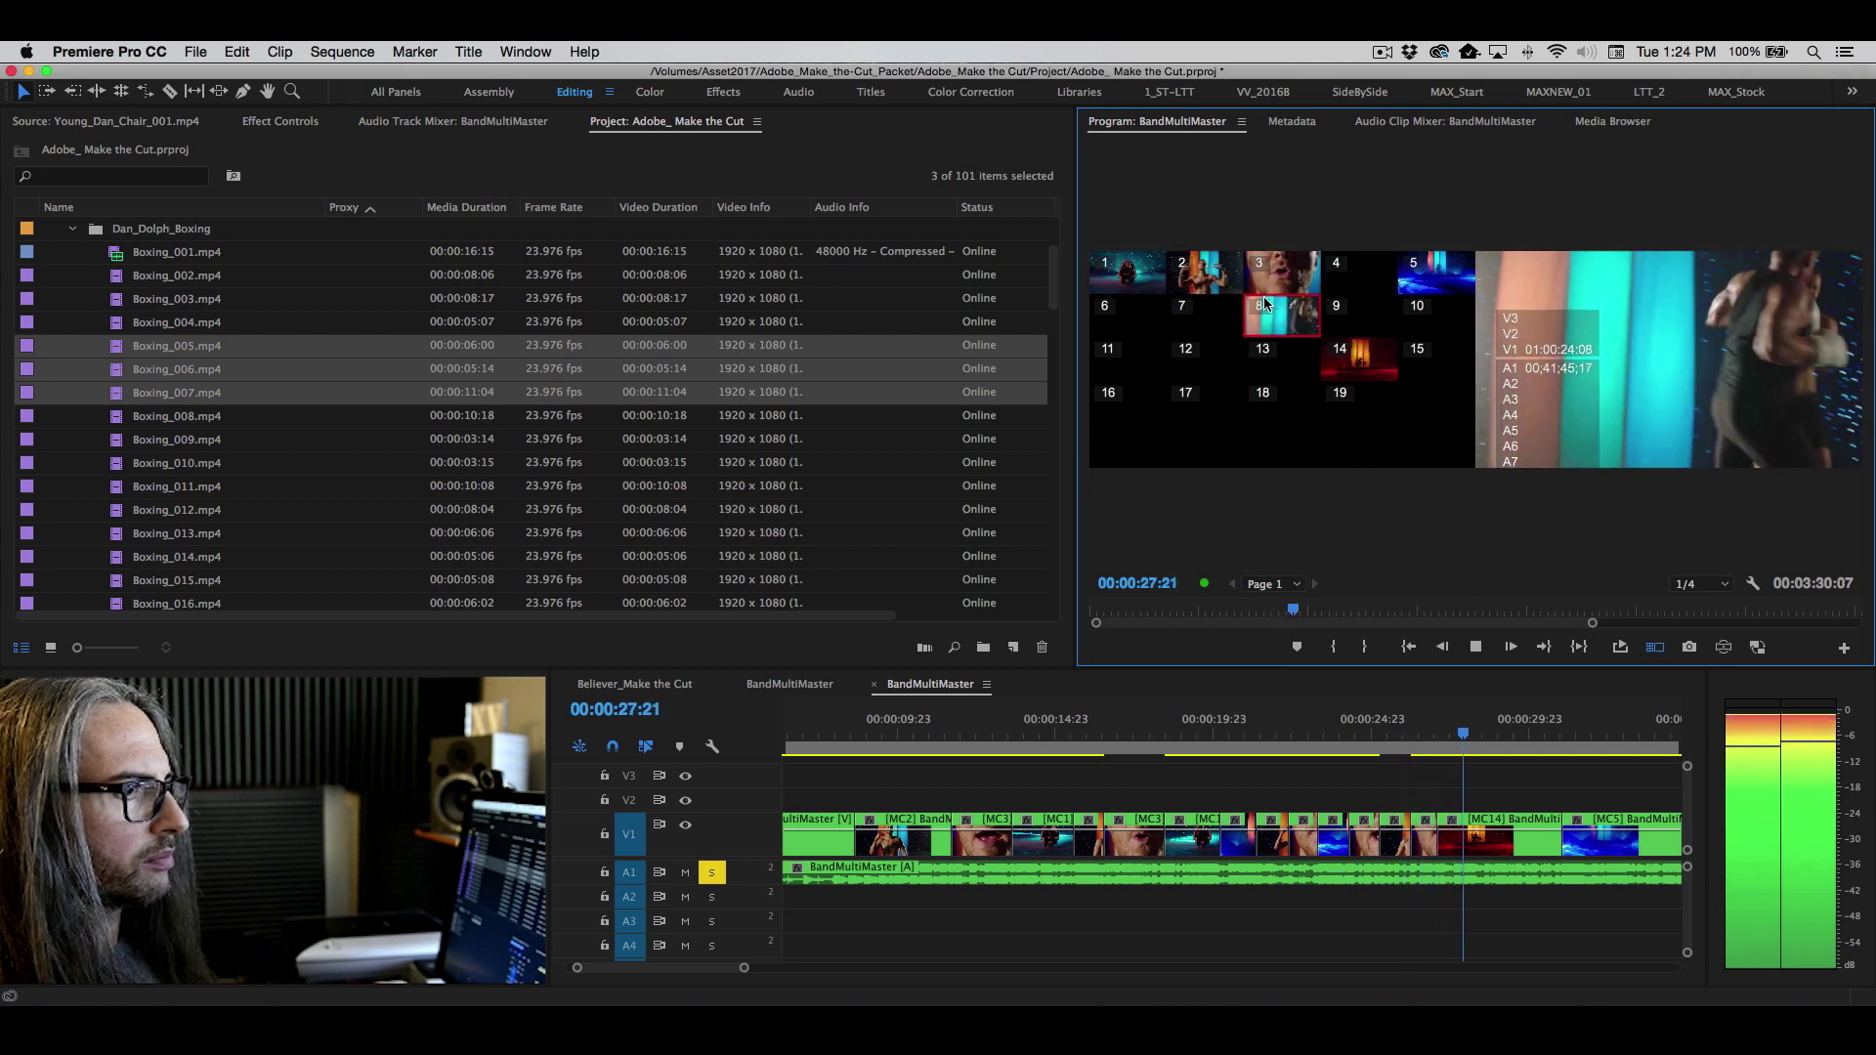
click(1215, 270)
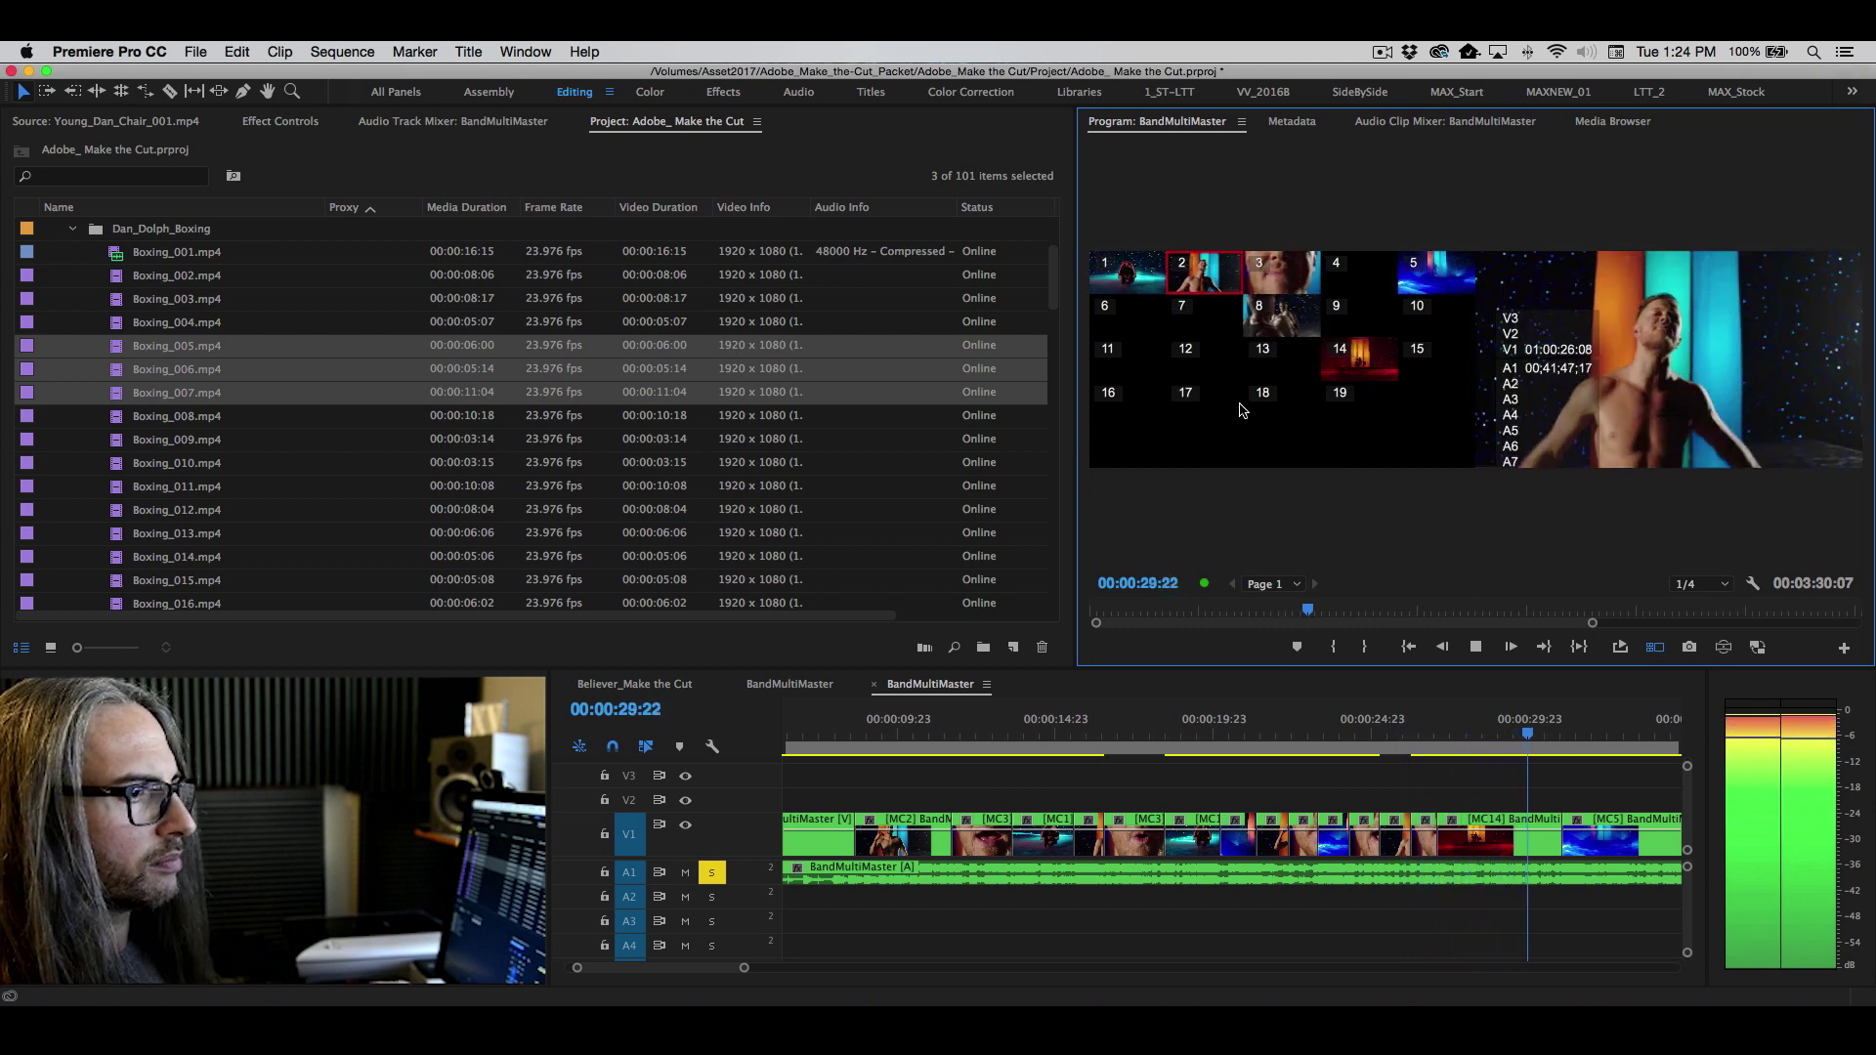
- Stop the live camera recording and bring up the Playback Resolution choices
key(space)
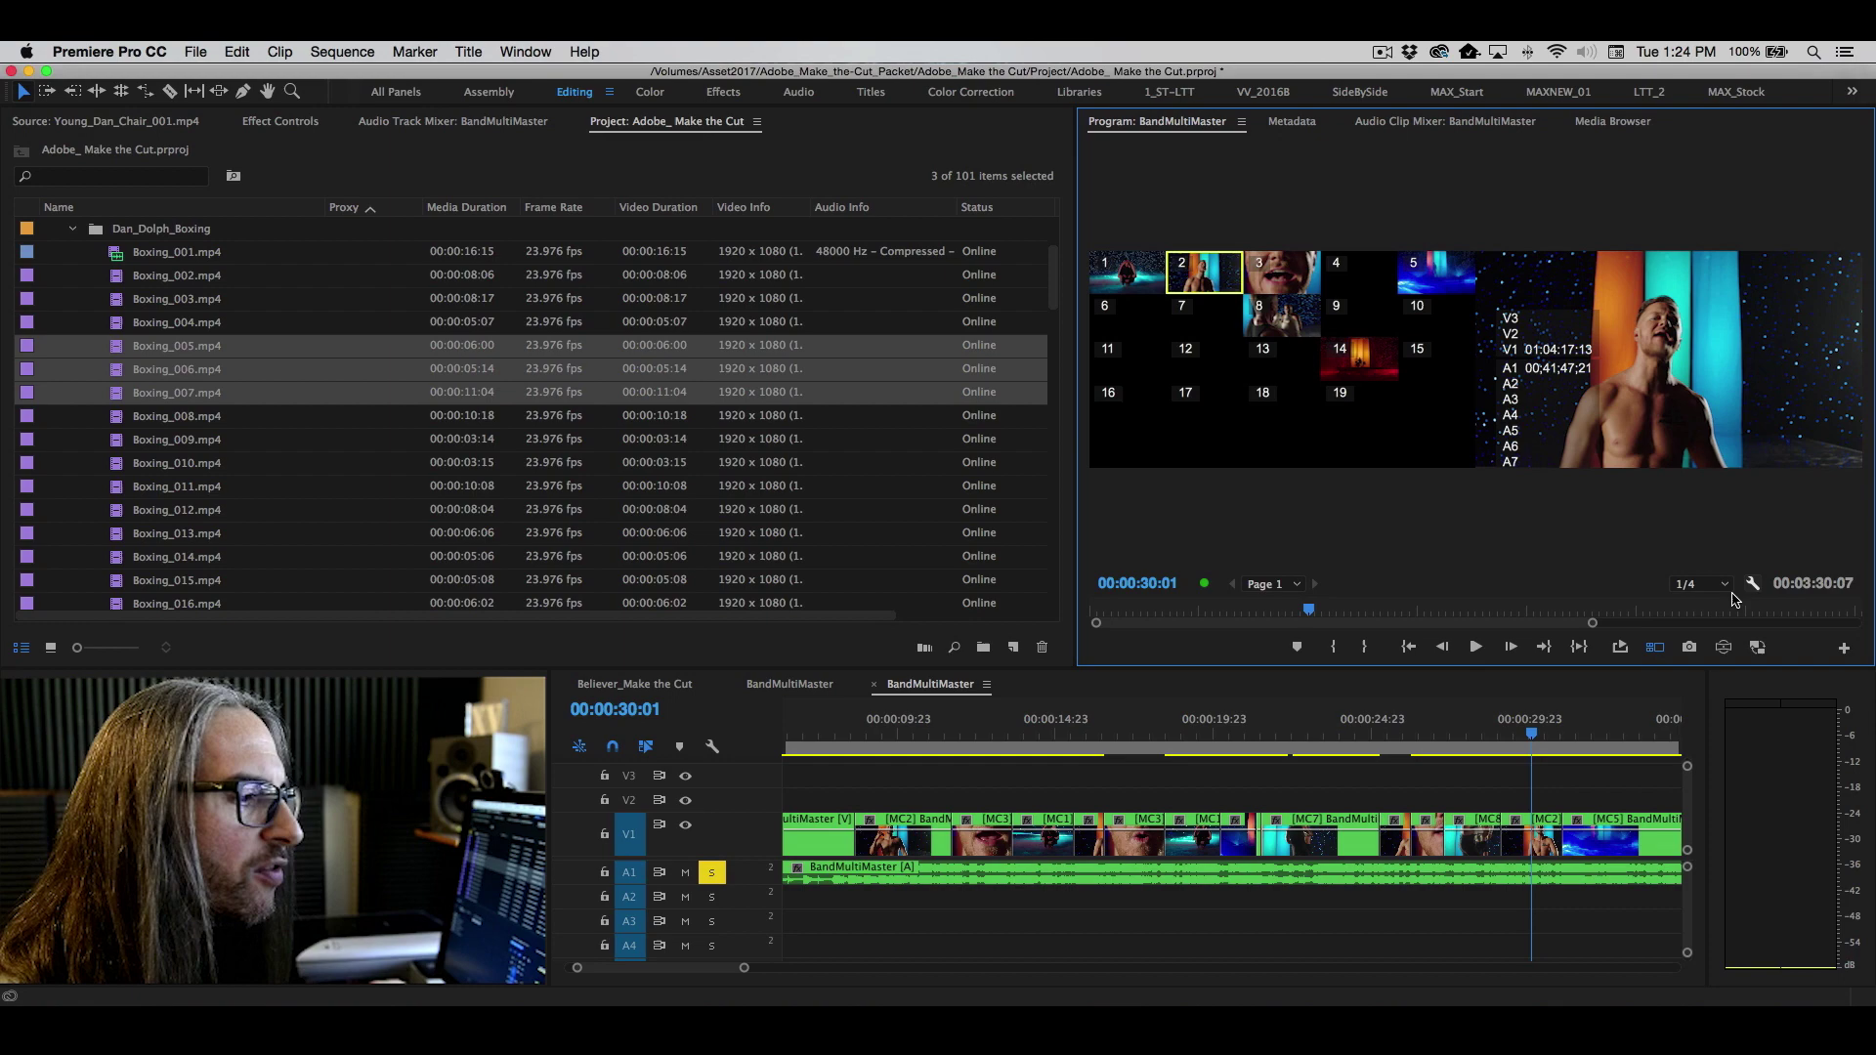
click(1721, 586)
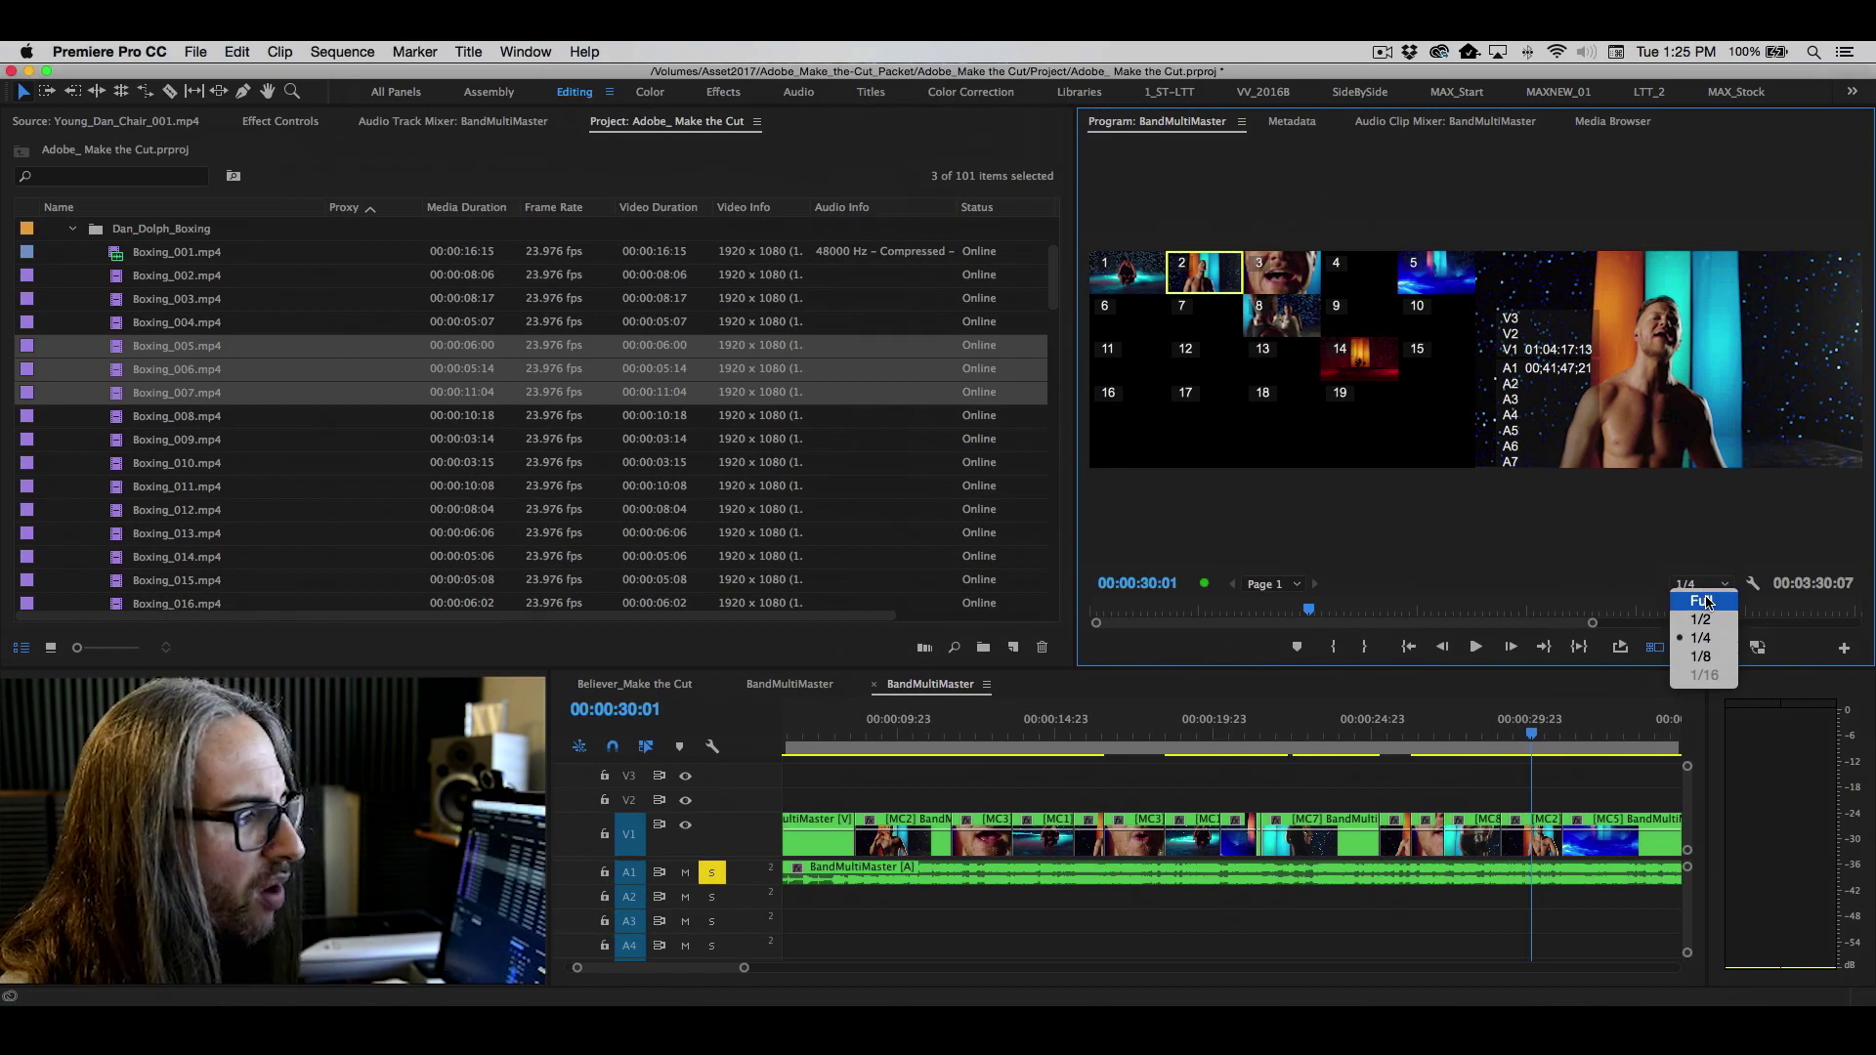
- Preview the edit from 00:00:12:07 at Full resolution, then return playback resolution to 1/4
click(1702, 602)
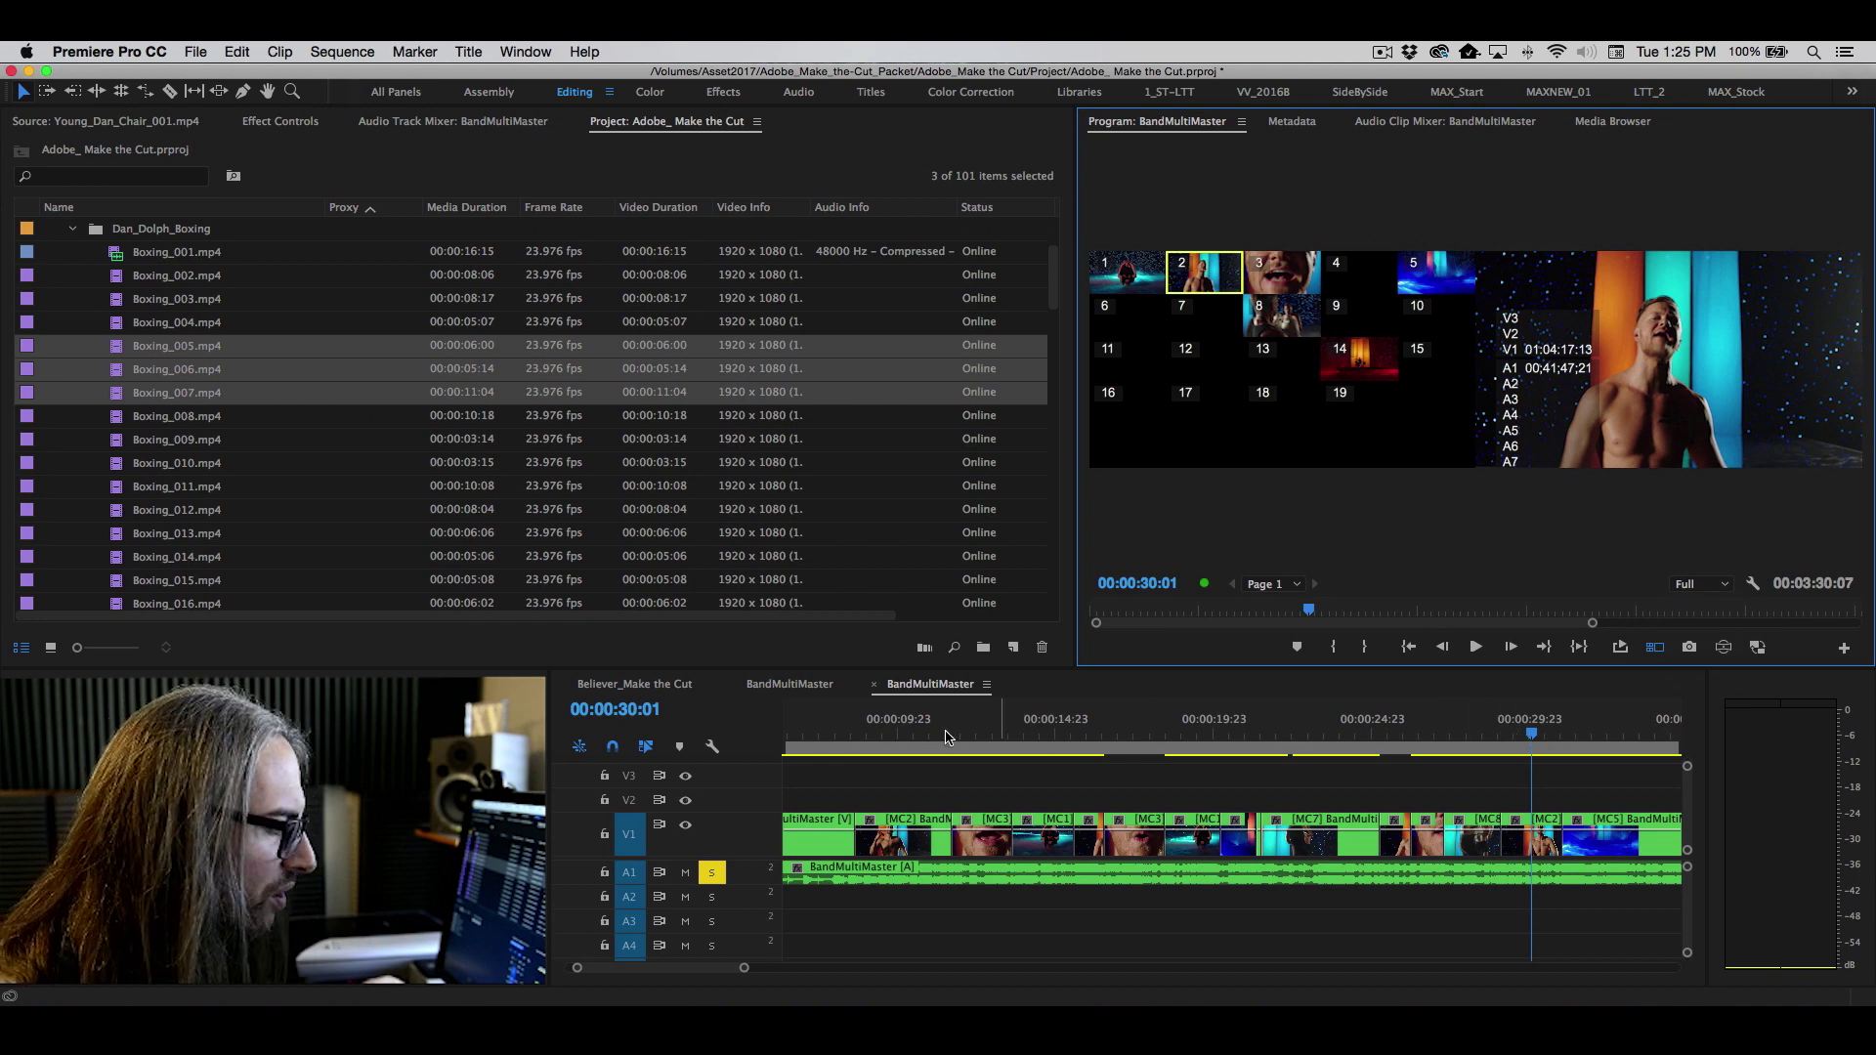
click(970, 735)
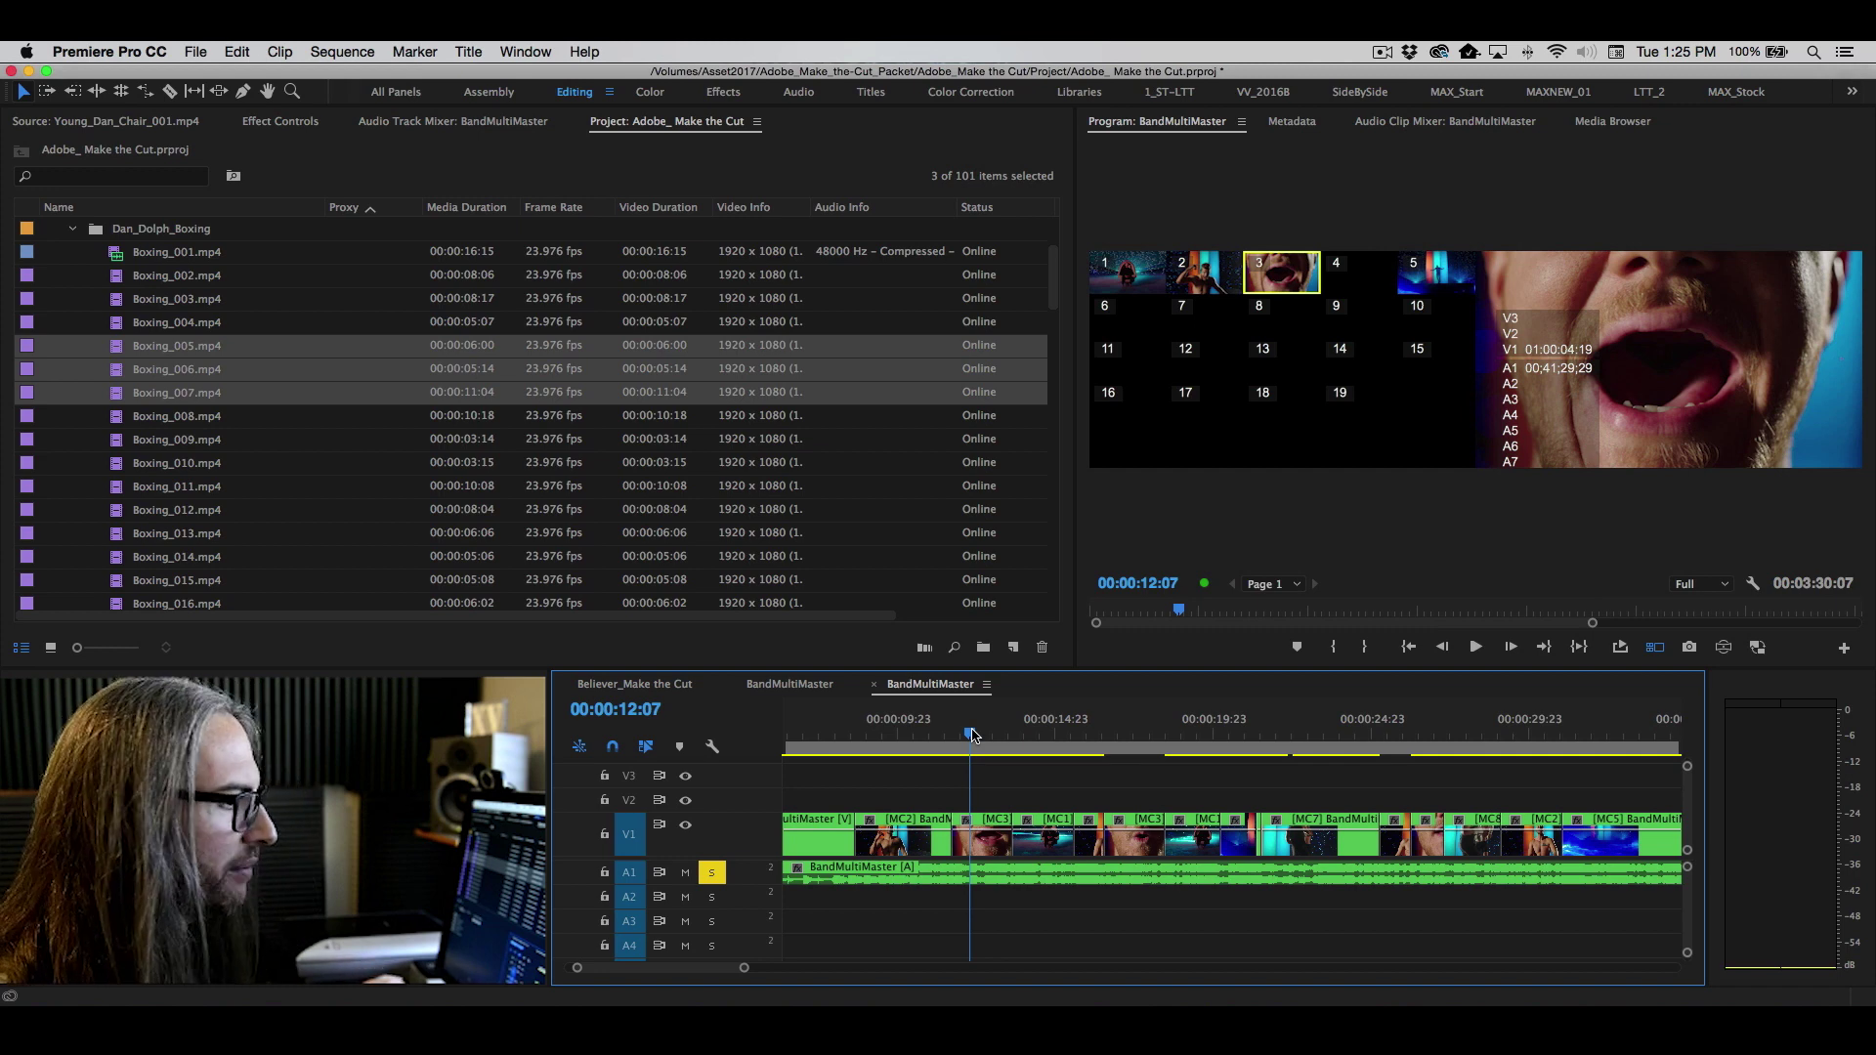
key(space)
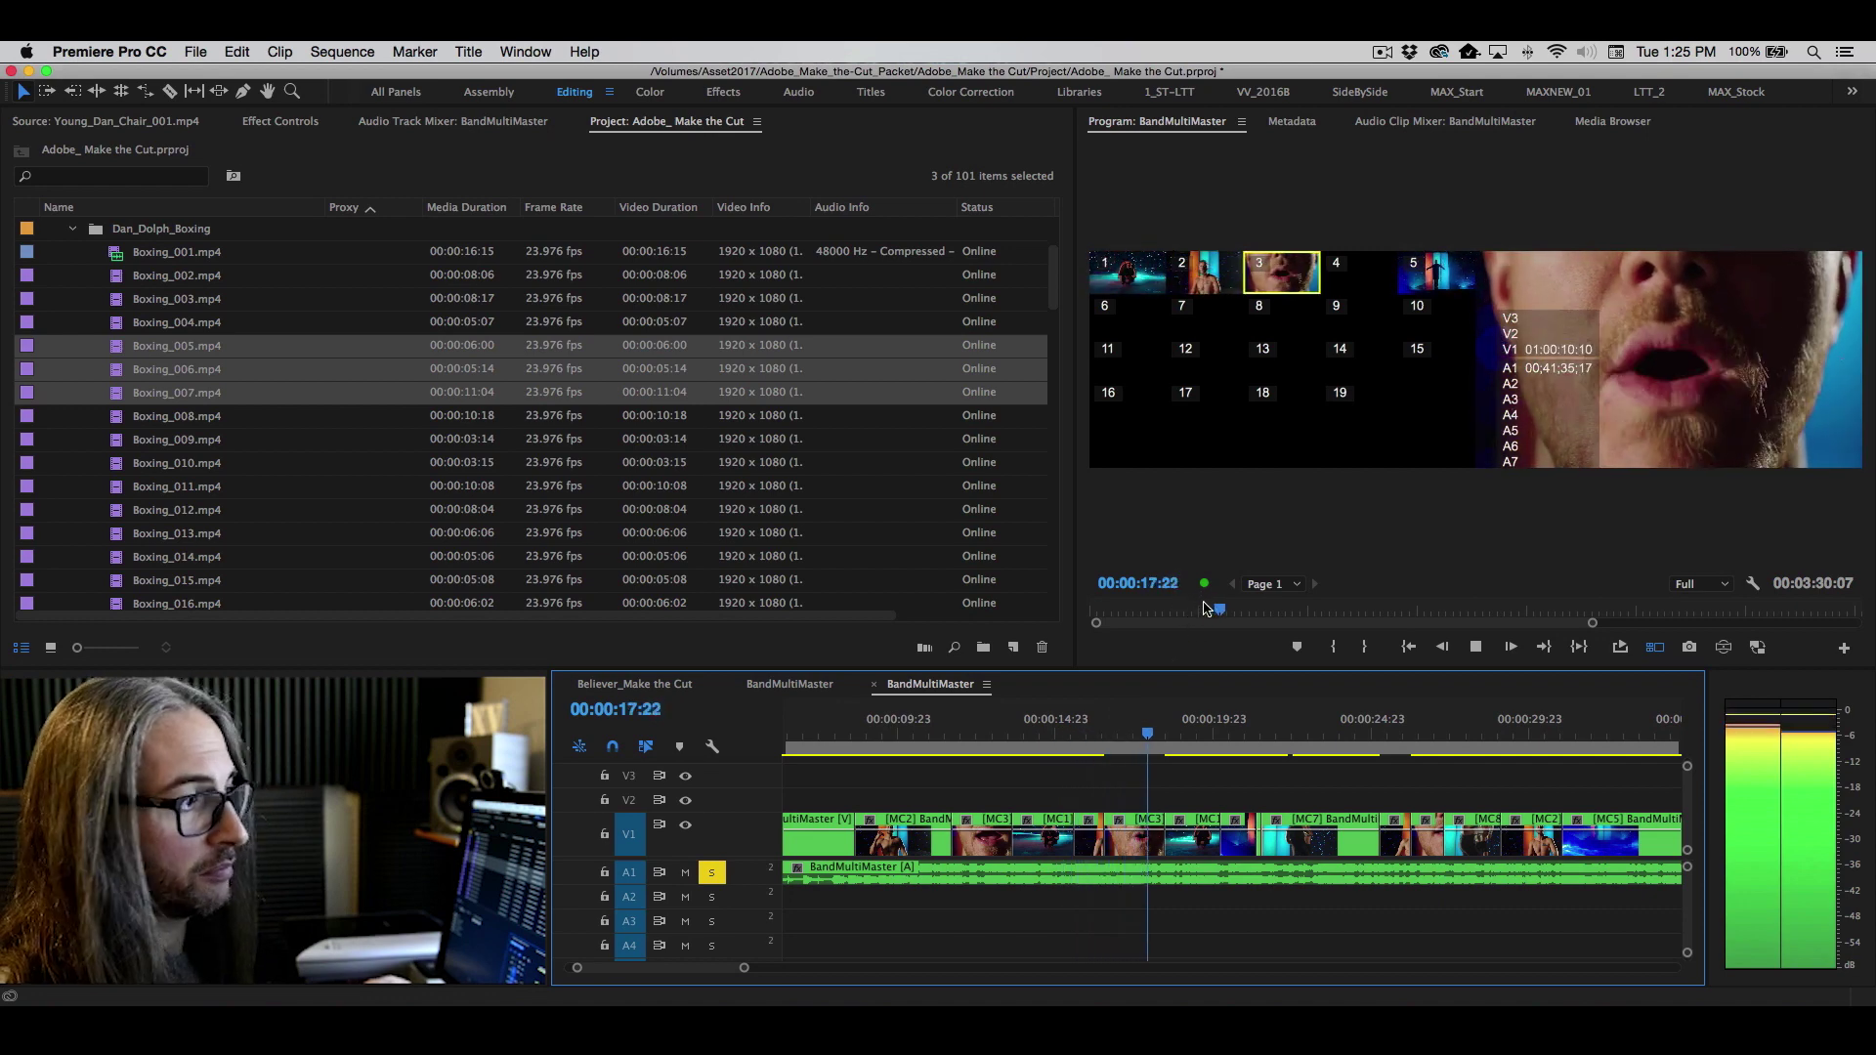
key(space)
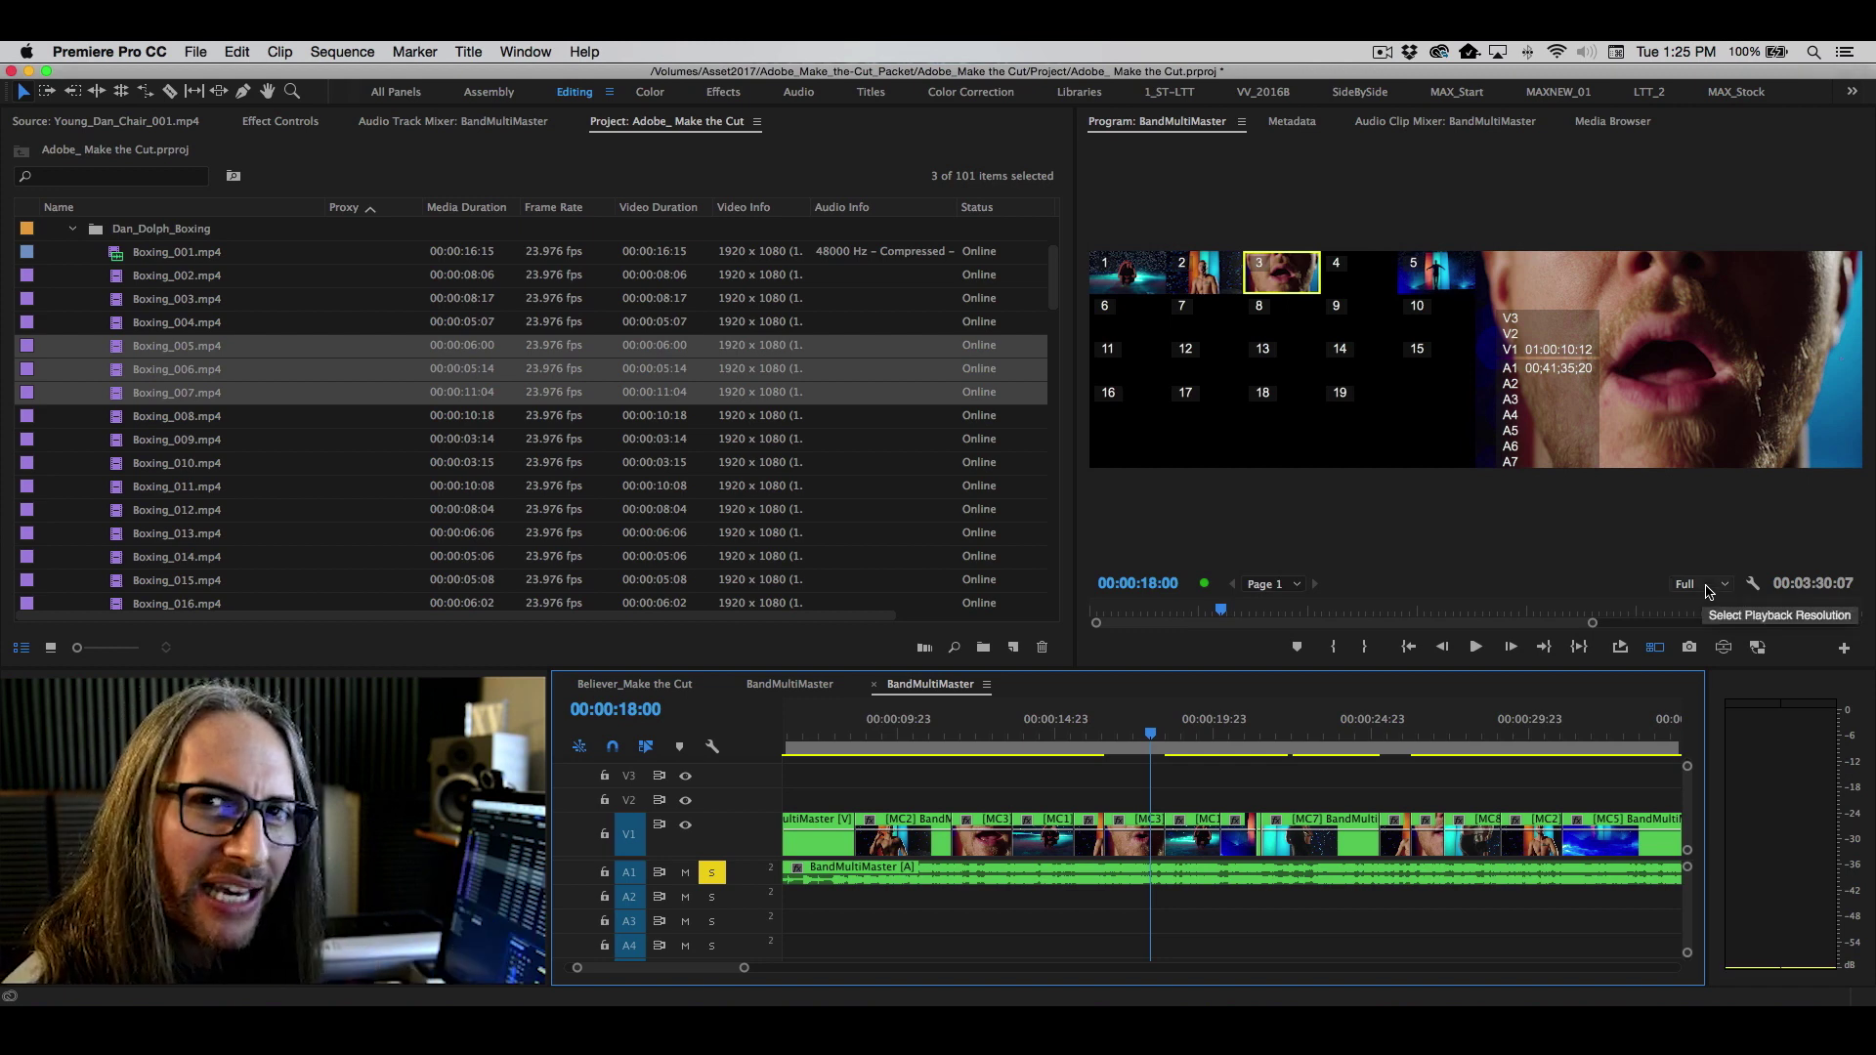
click(1708, 590)
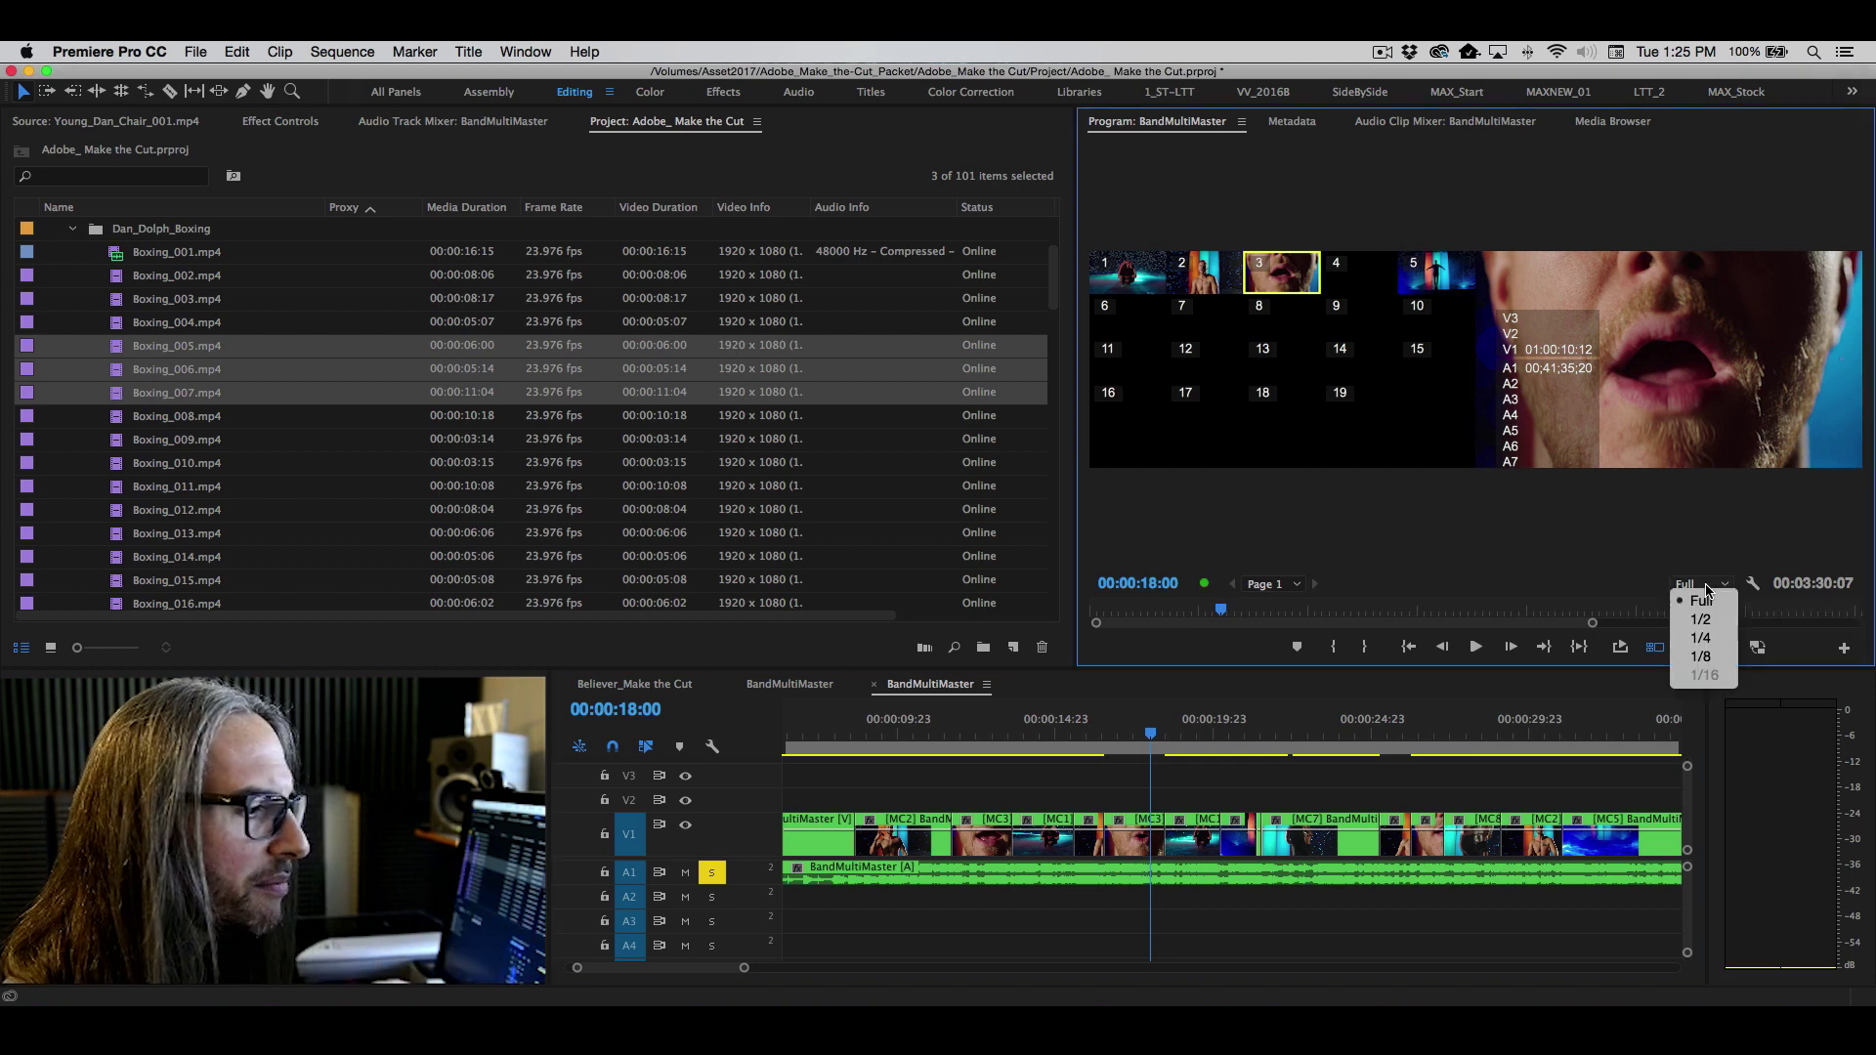
click(1714, 642)
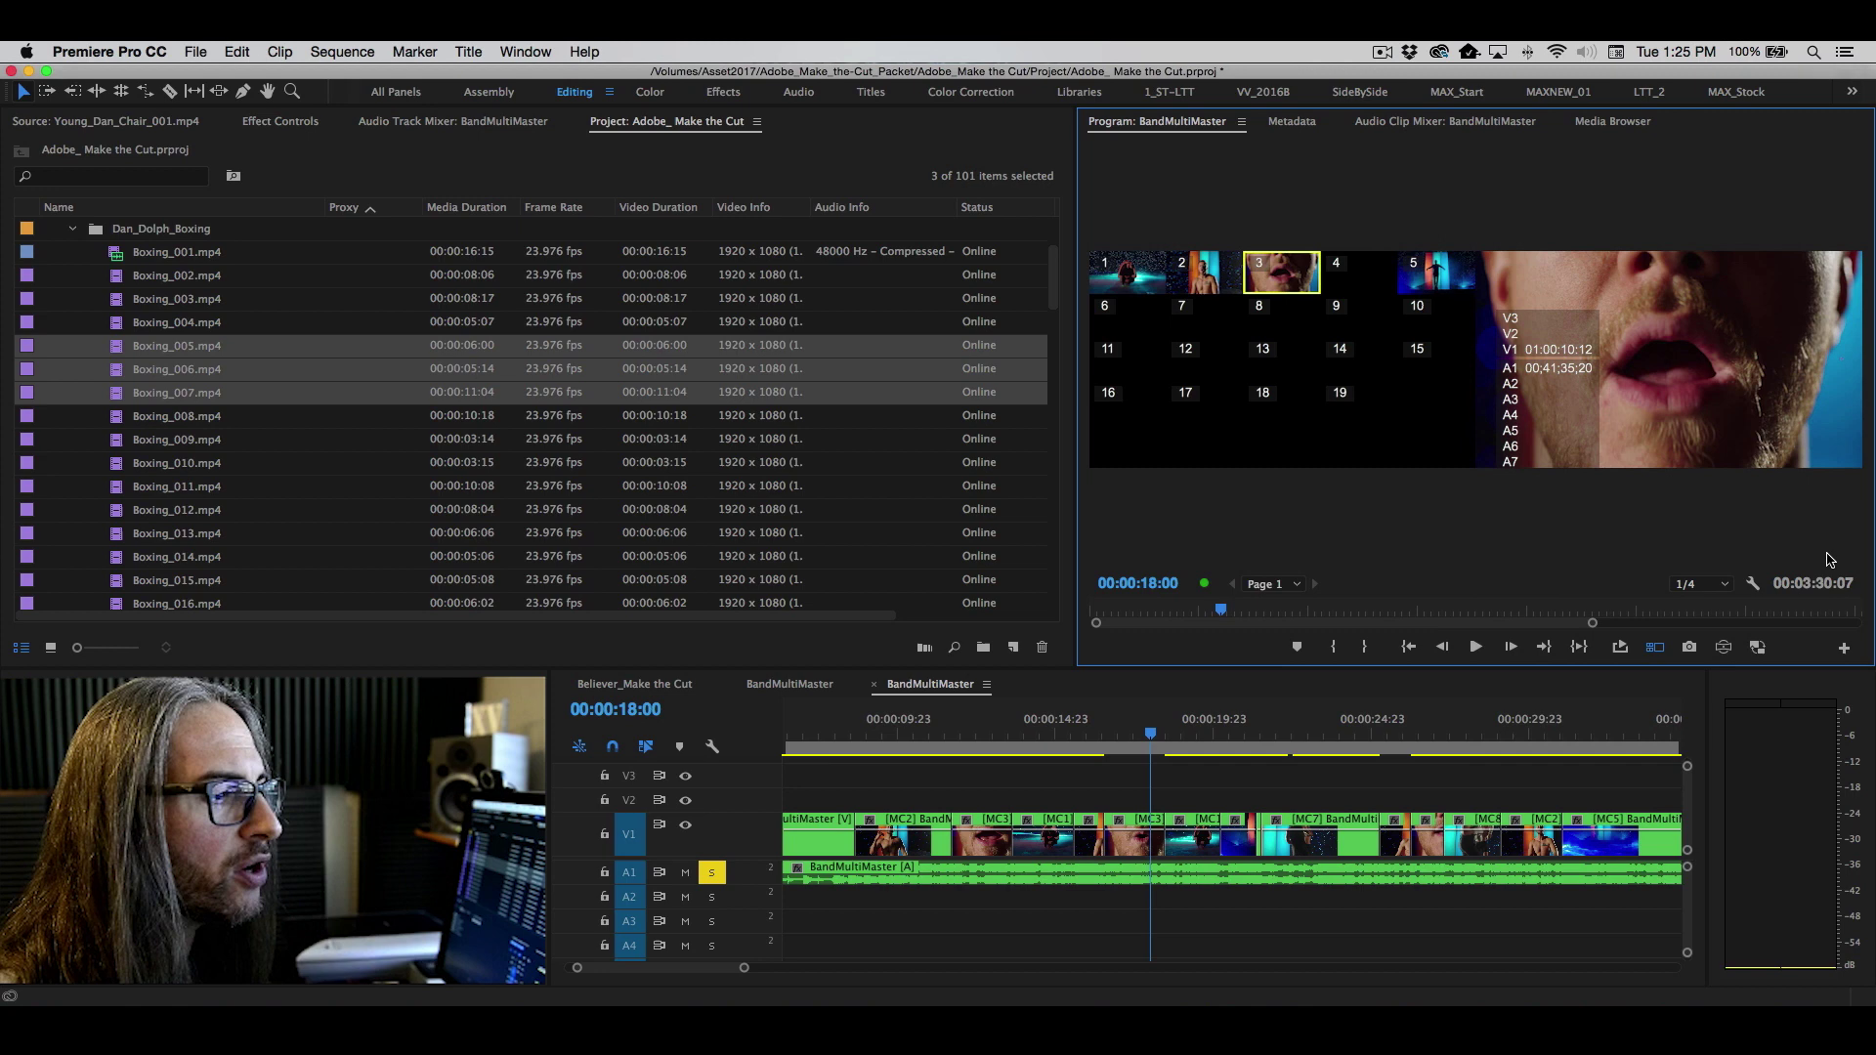
click(1755, 583)
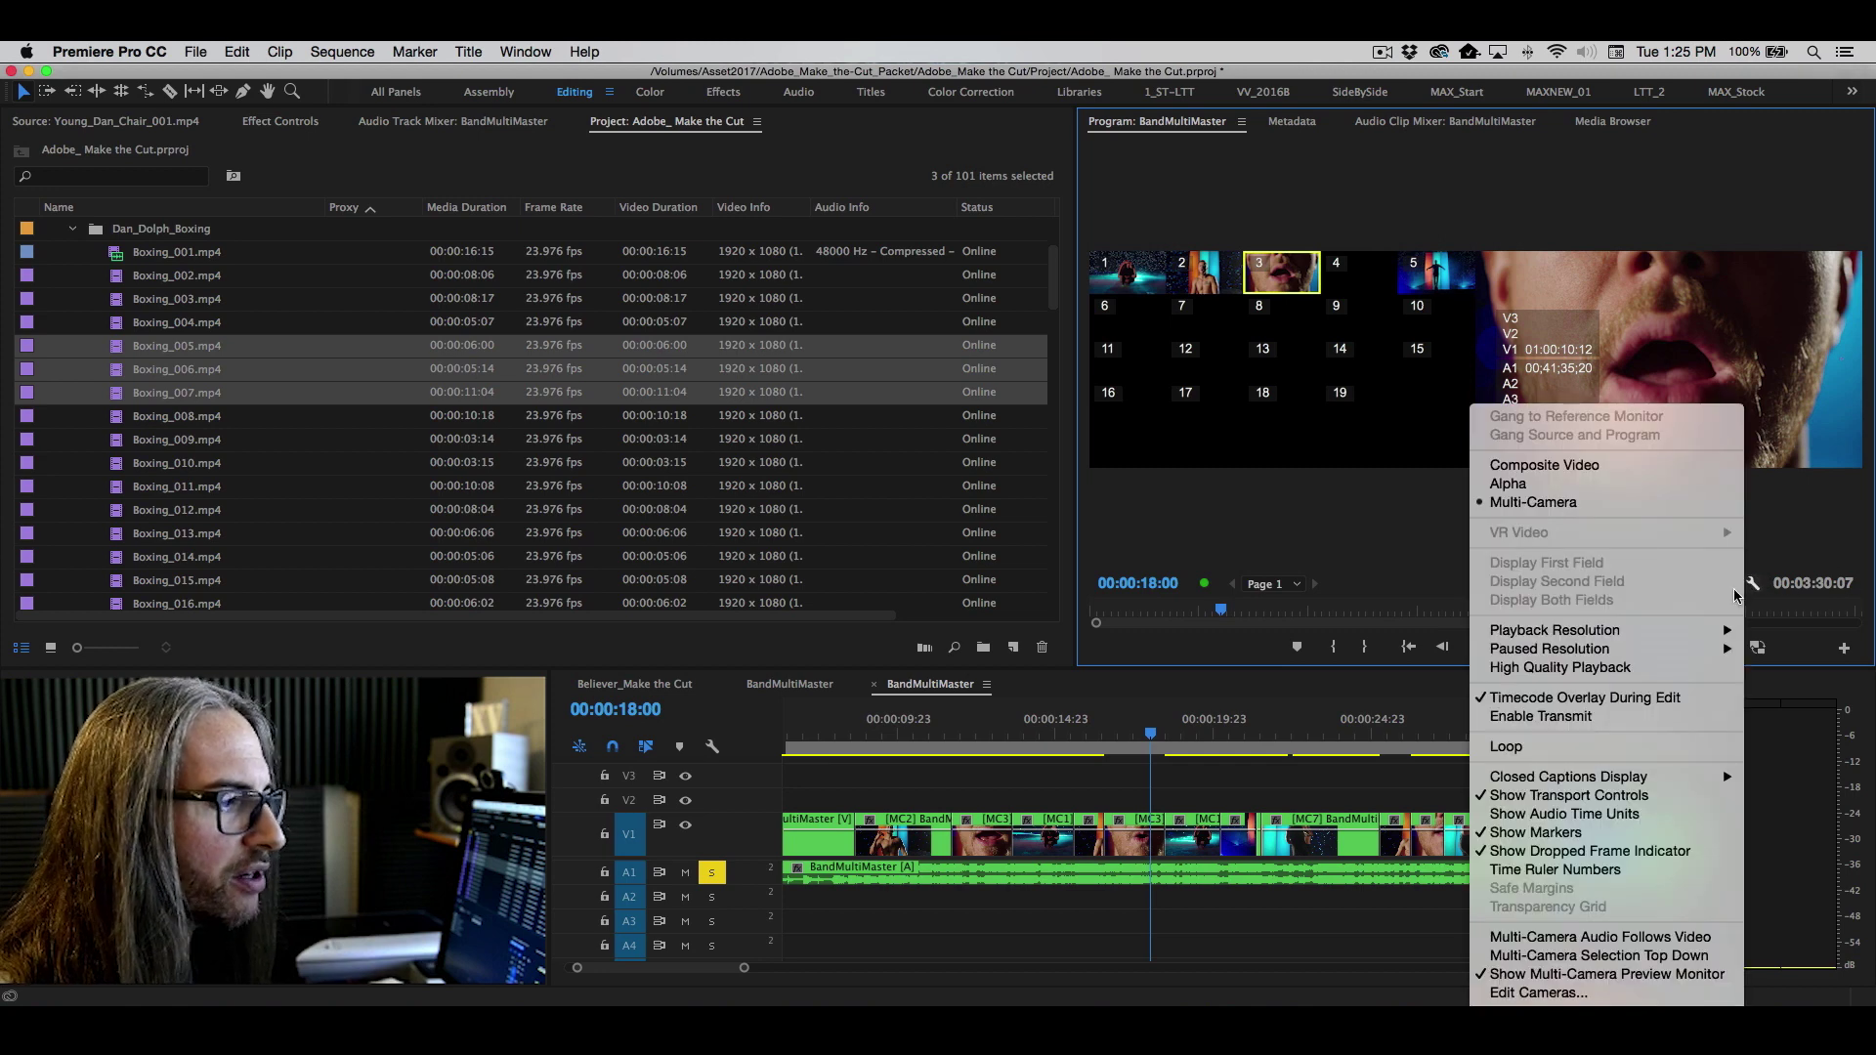
mouse_move(1630, 639)
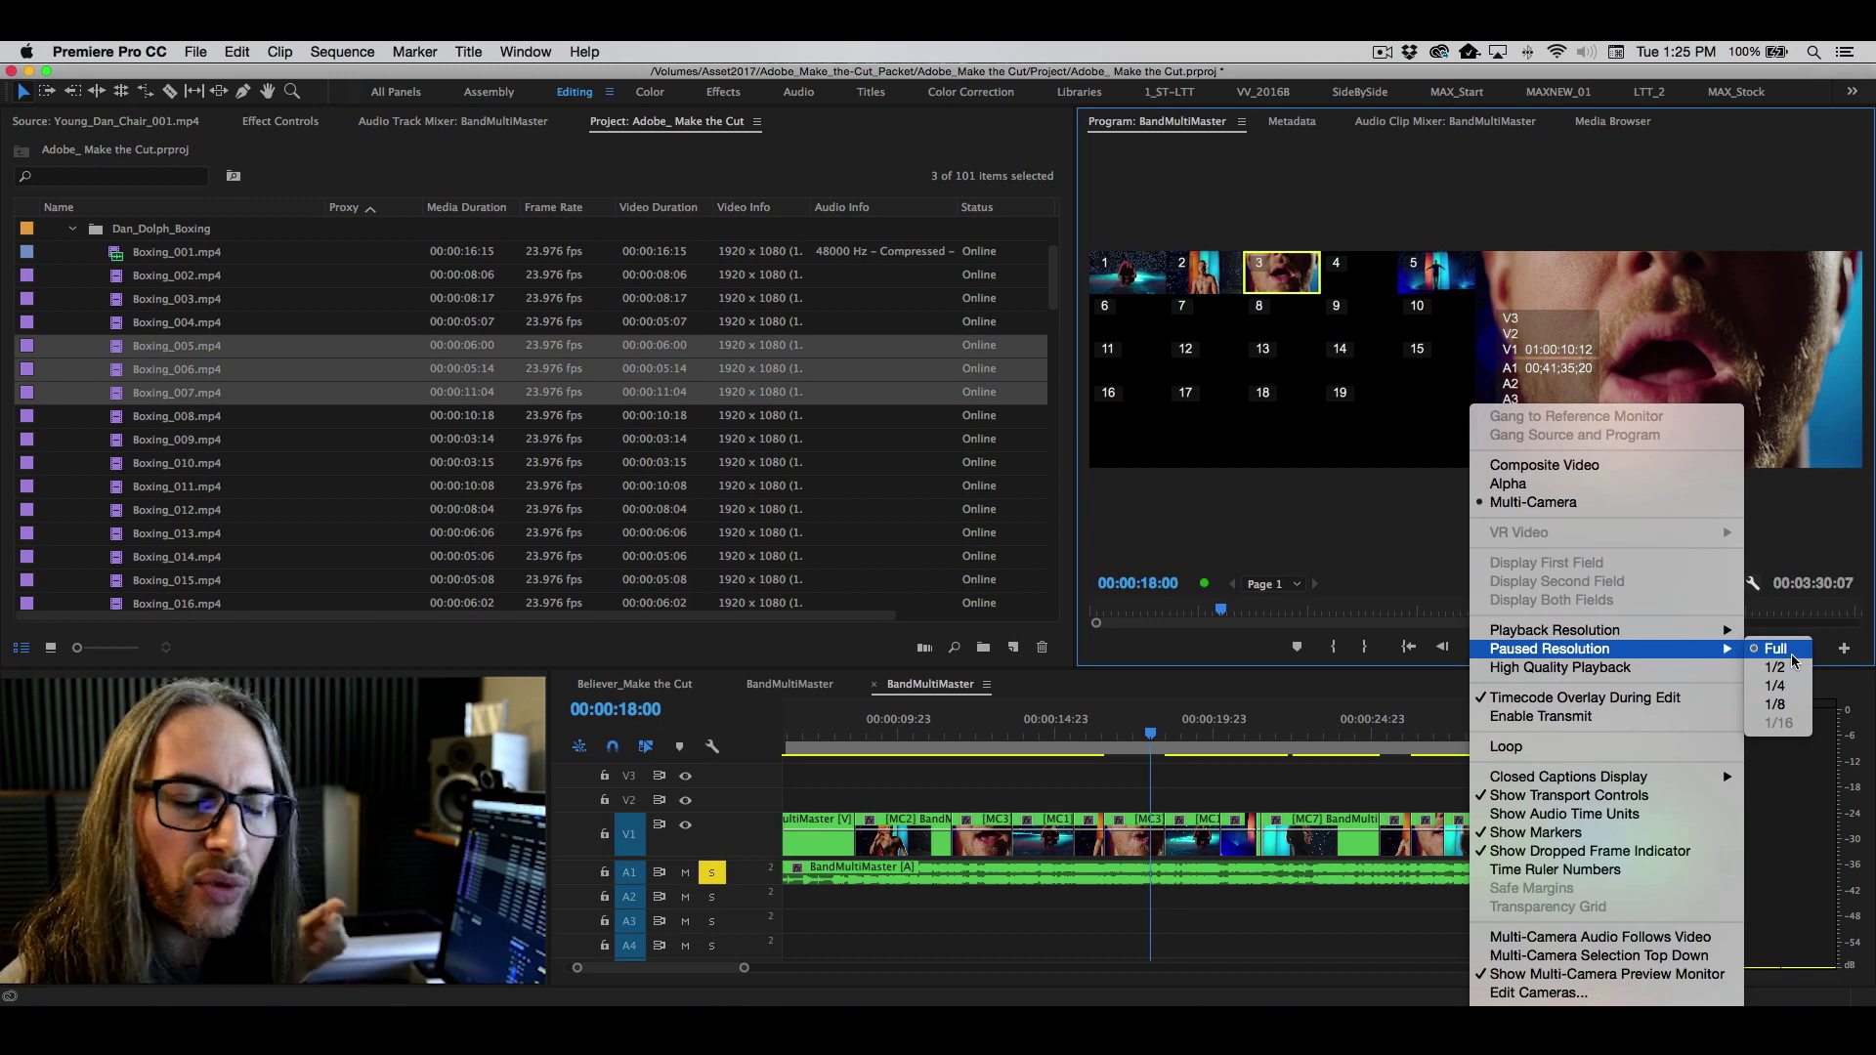
click(1353, 534)
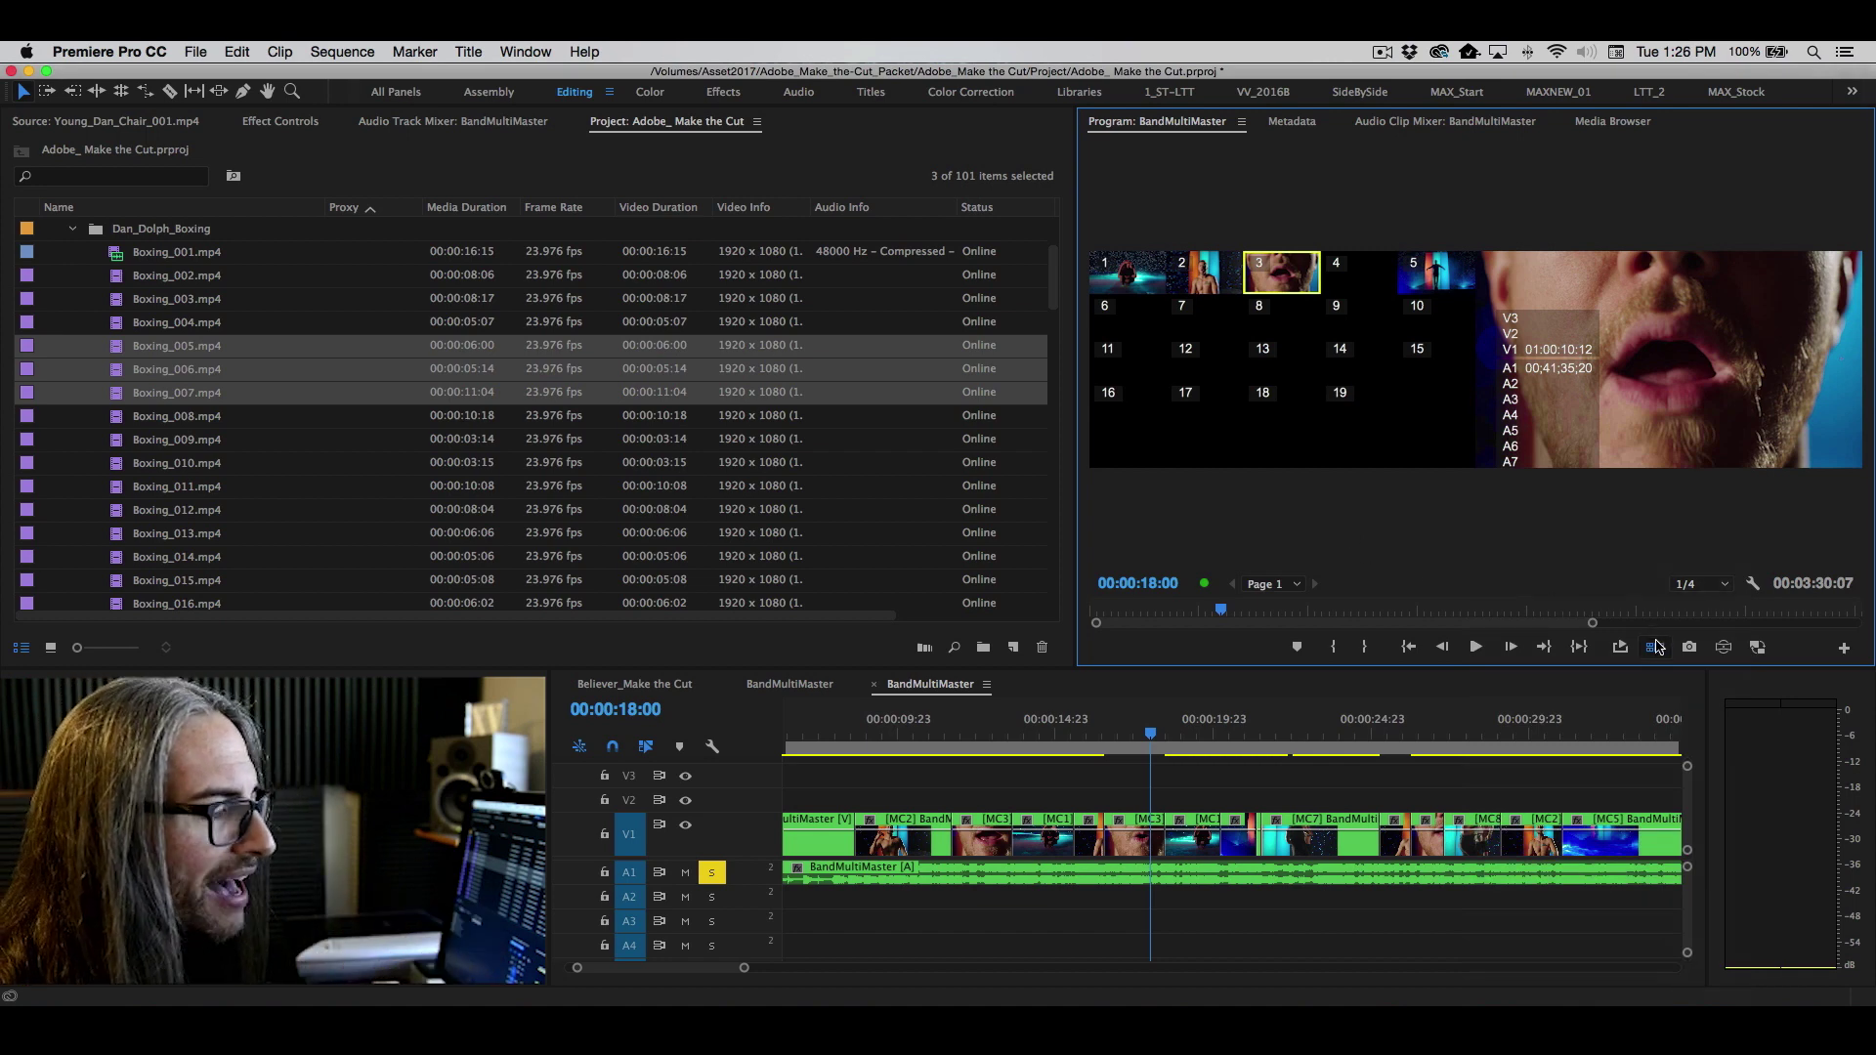
- Turn off the multi-camera grid and the timecode overlay so only the program image shows
click(1656, 646)
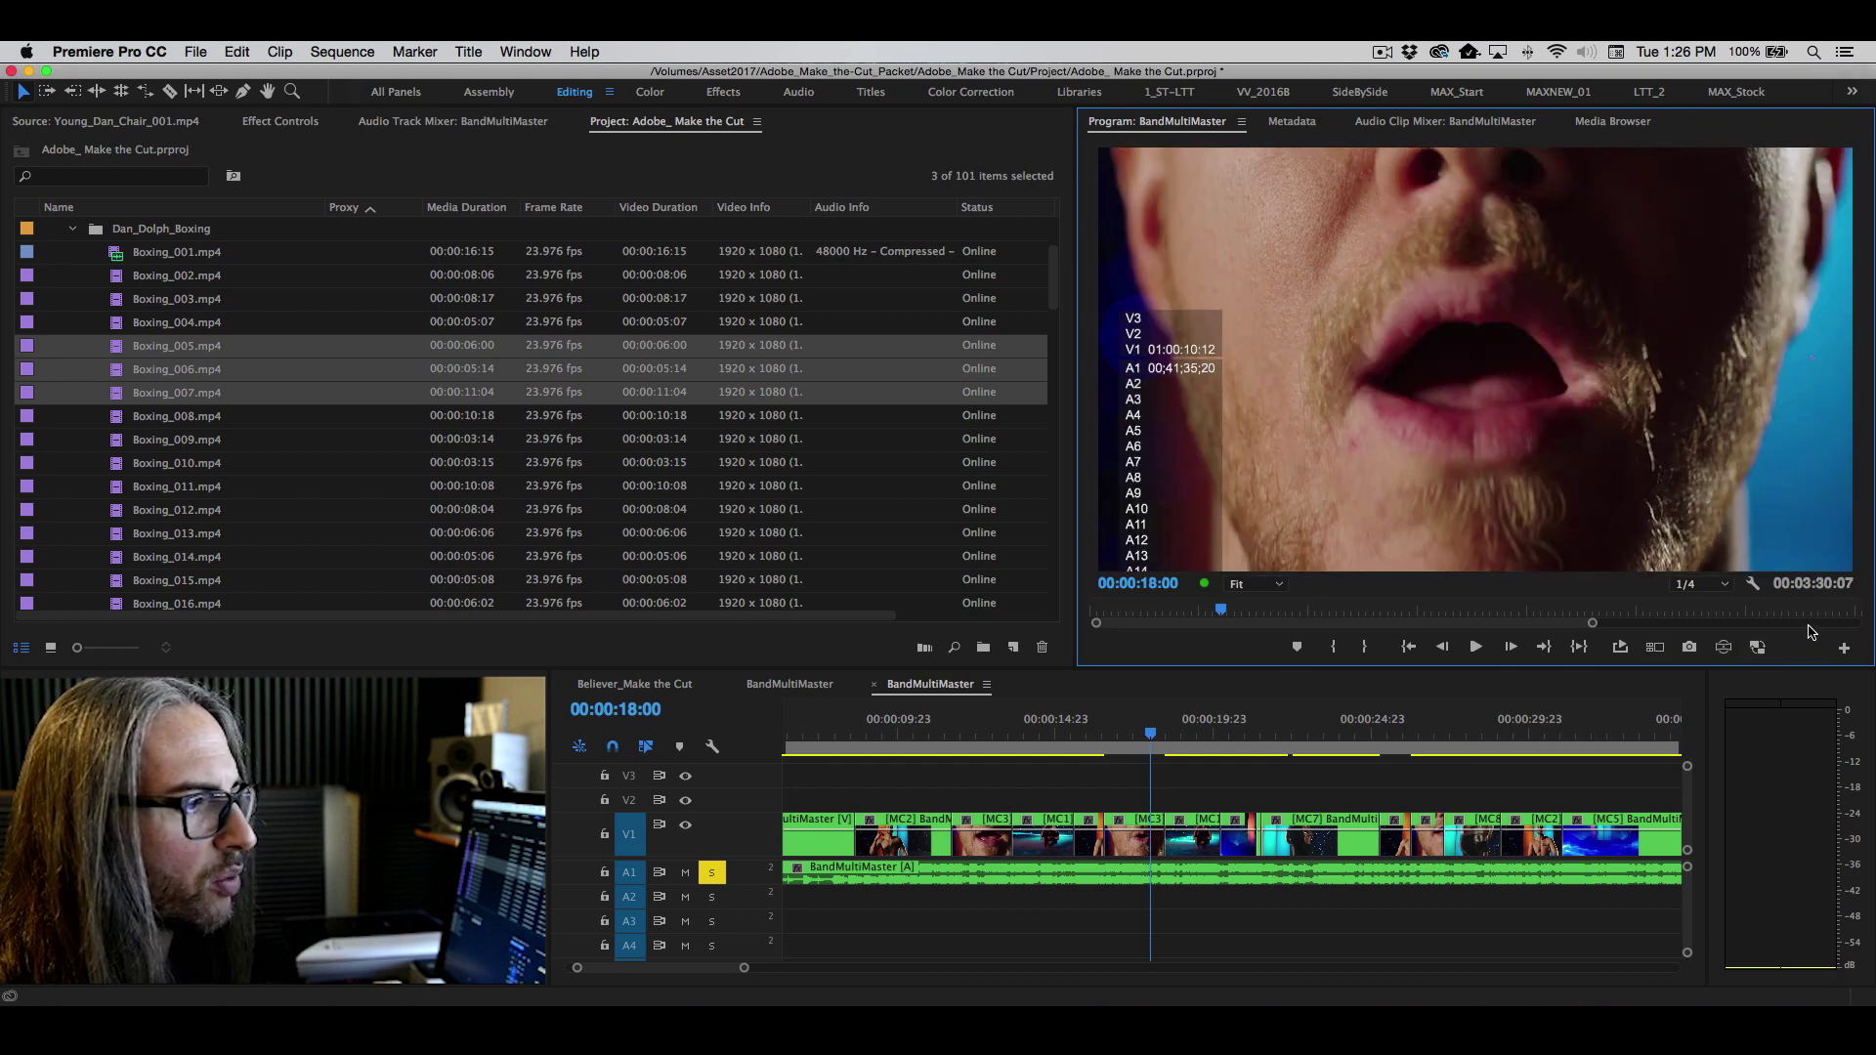
click(1751, 583)
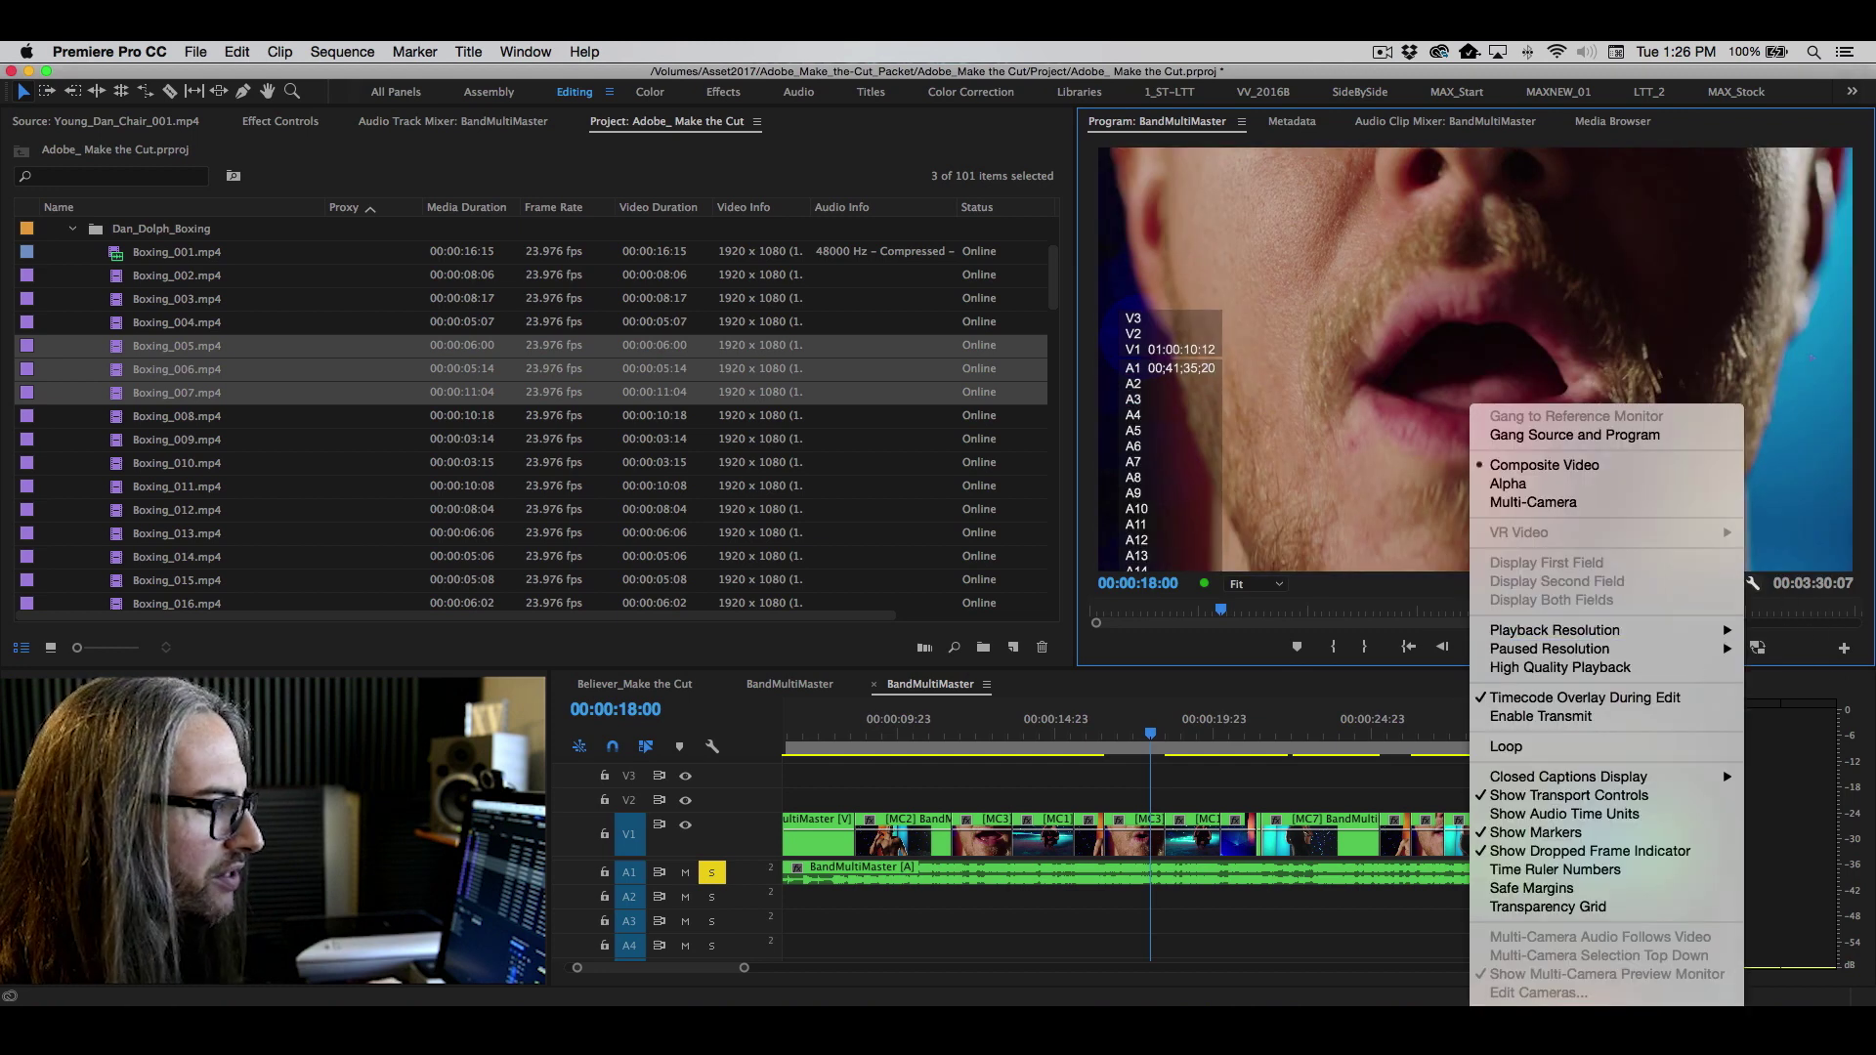
key(Escape)
click(858, 728)
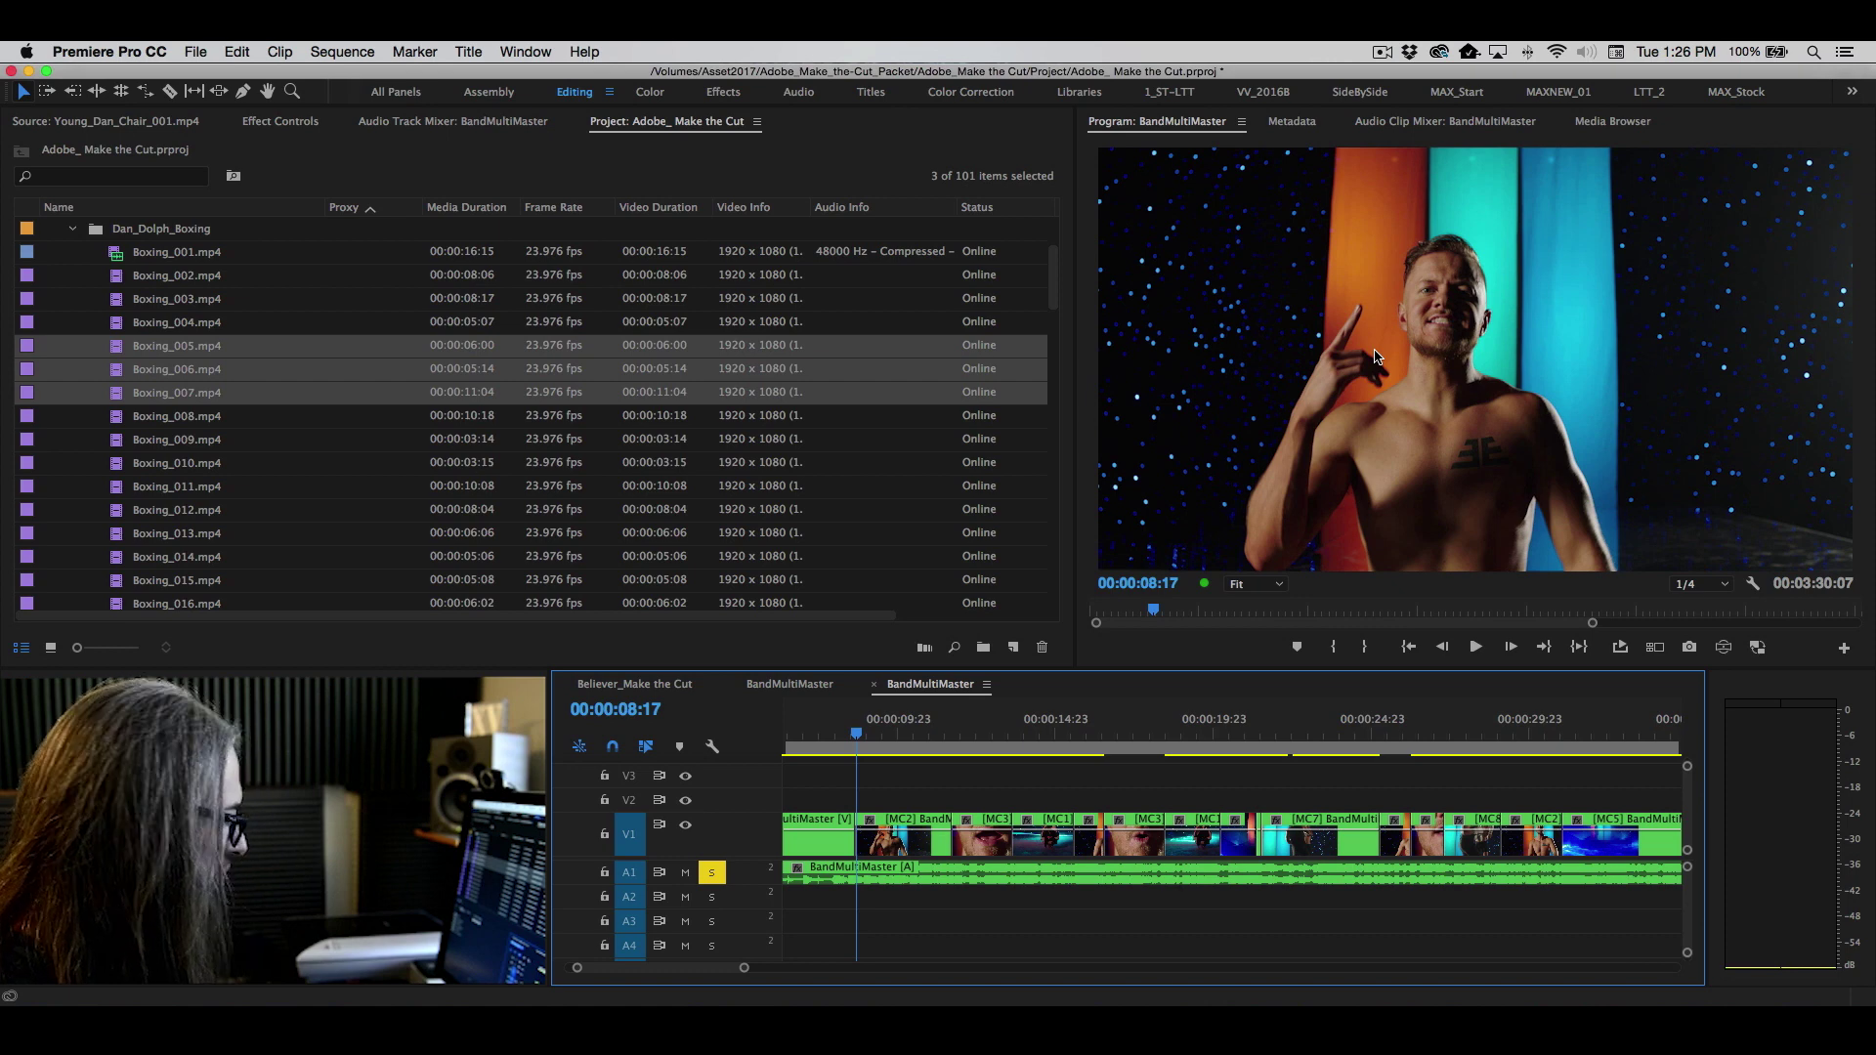
key(grave)
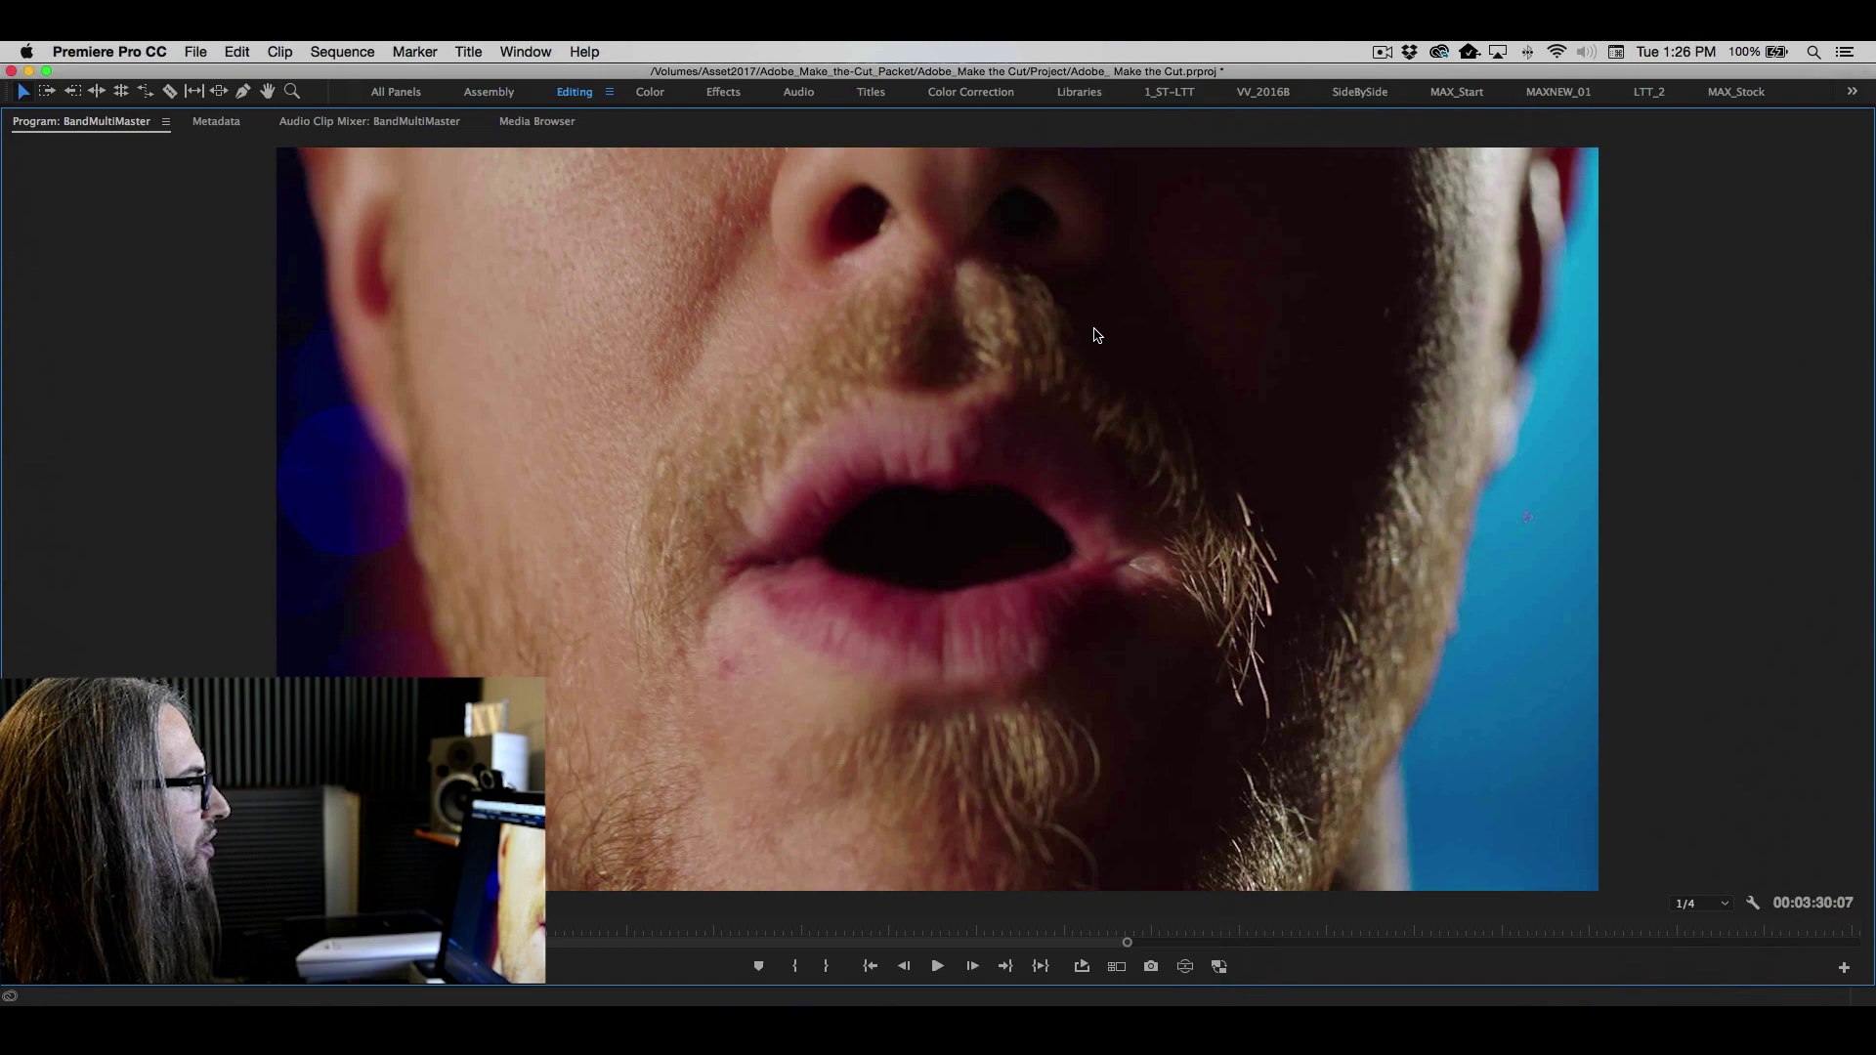
key(grave)
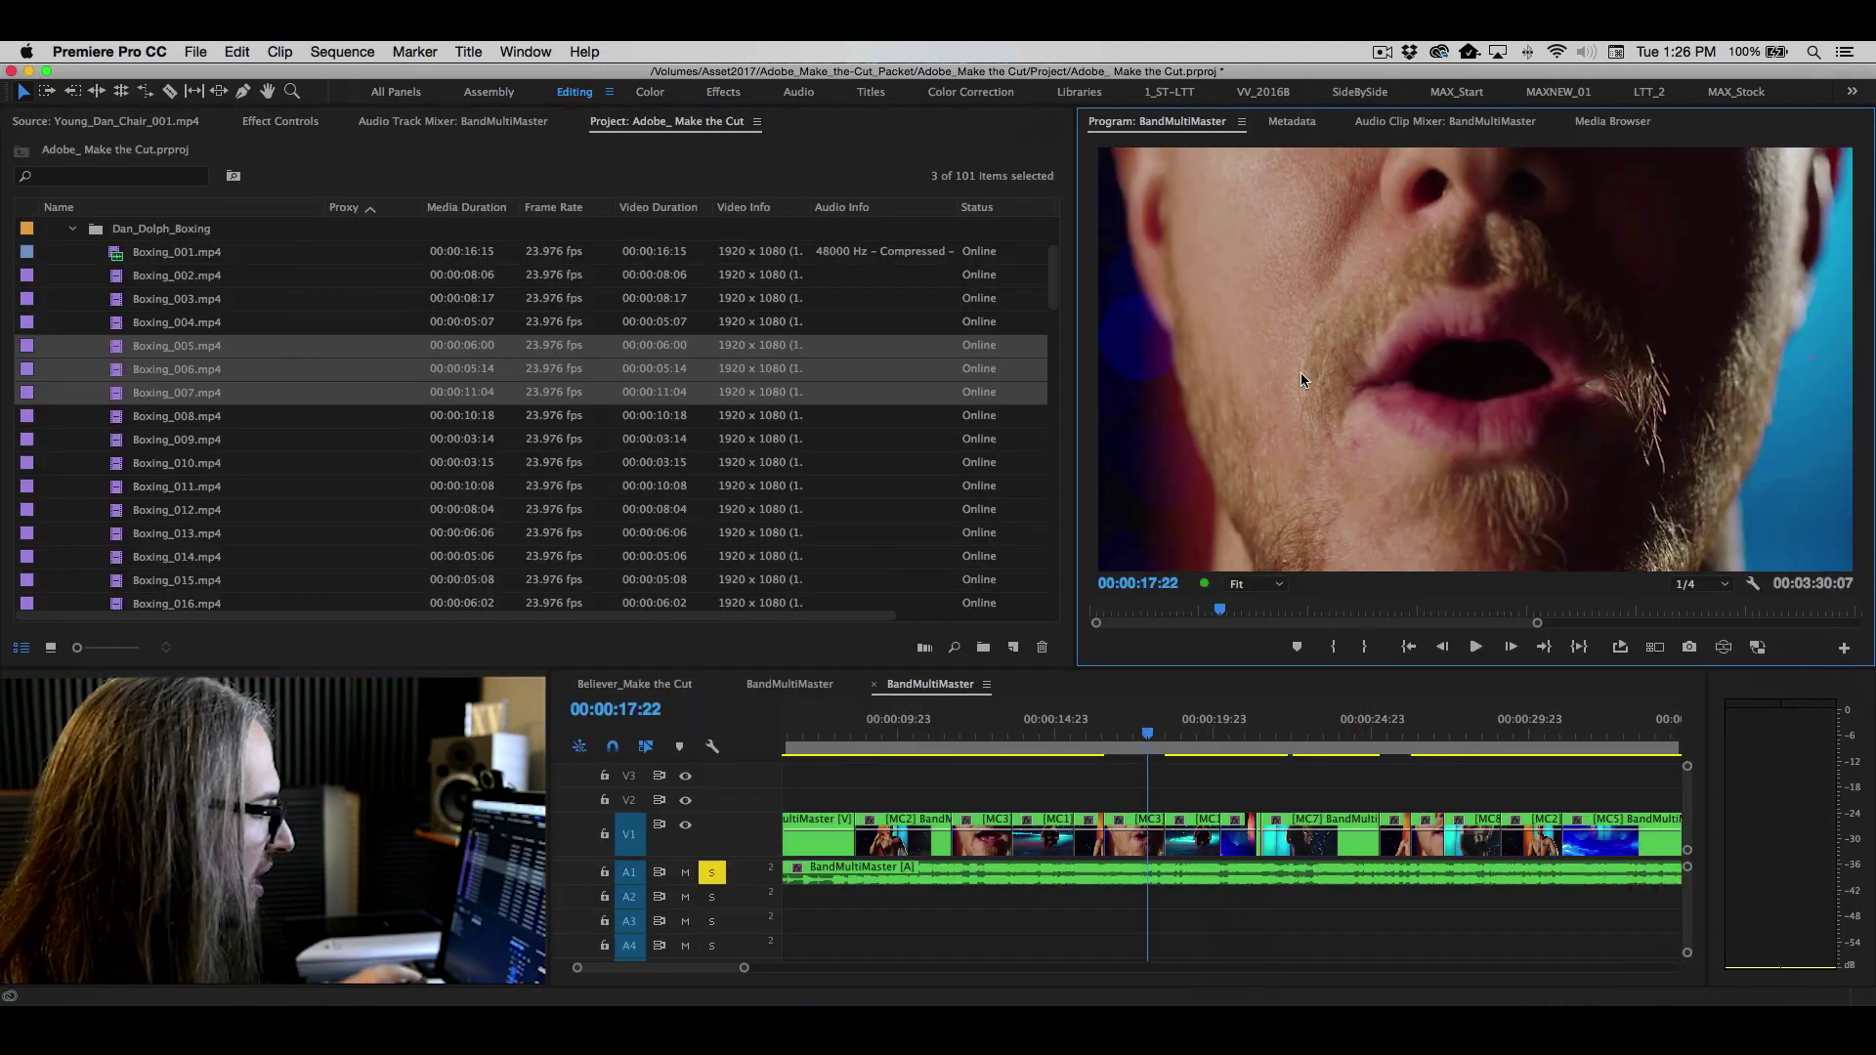